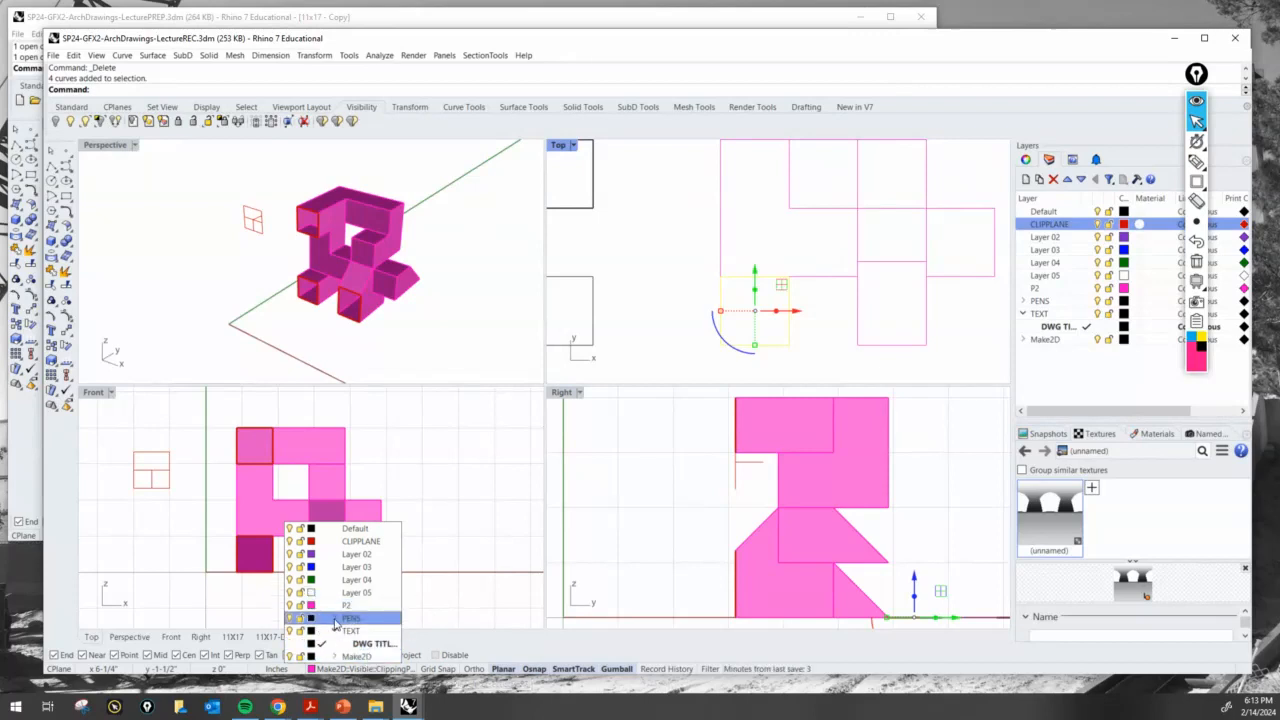
Step: Assign the outlines of the two lower section-cut squares in the Top view drawing to the P5-.8 pen layer
{"action": "left_click", "coordinate": [335, 619]}
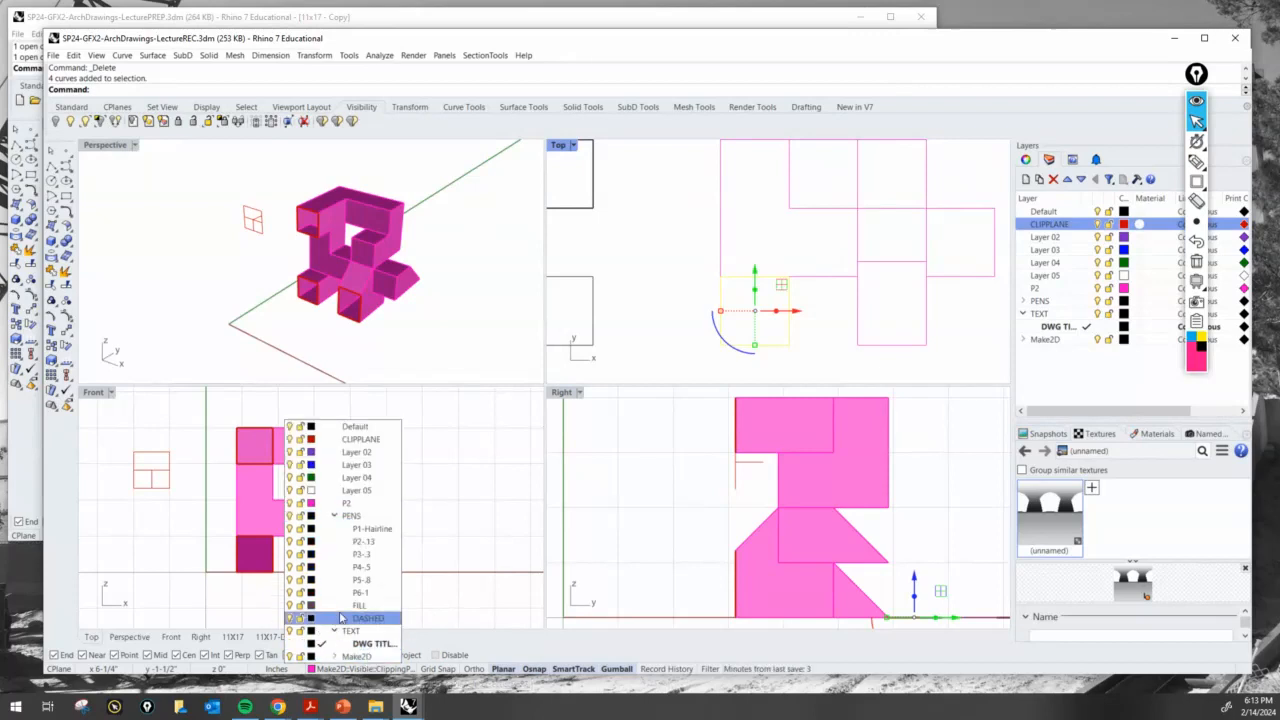
{"action": "left_click", "coordinate": [381, 582]}
{"action": "right_click_drag", "start_coordinate": [847, 264], "coordinate": [735, 262]}
{"action": "left_click_drag", "start_coordinate": [738, 246], "coordinate": [838, 376]}
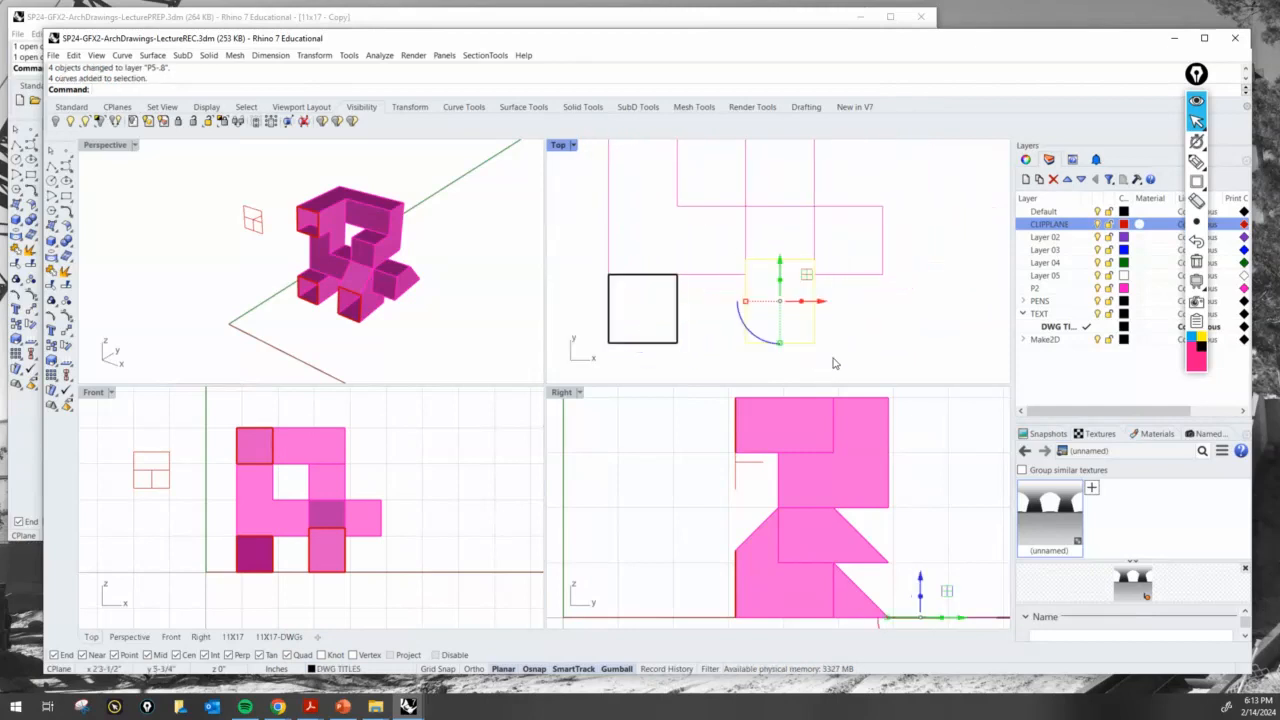
{"action": "left_click", "coordinate": [395, 672]}
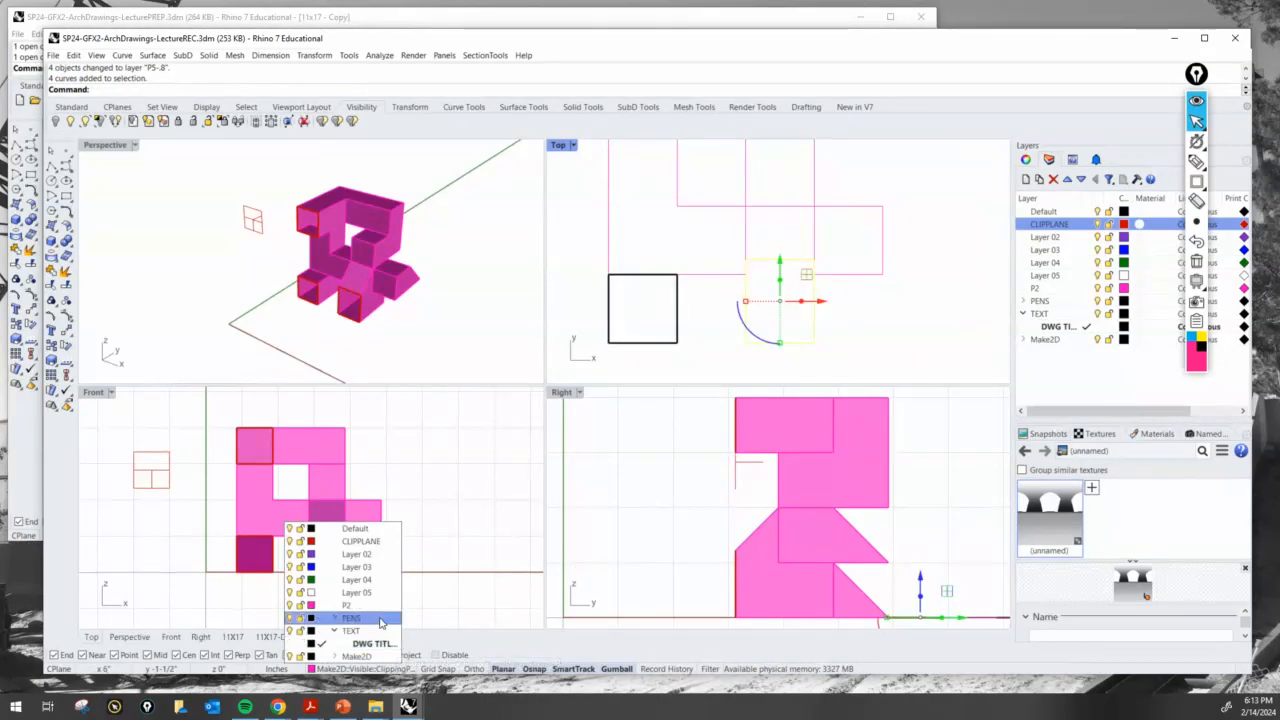
{"action": "left_click", "coordinate": [370, 622]}
{"action": "left_click", "coordinate": [326, 669]}
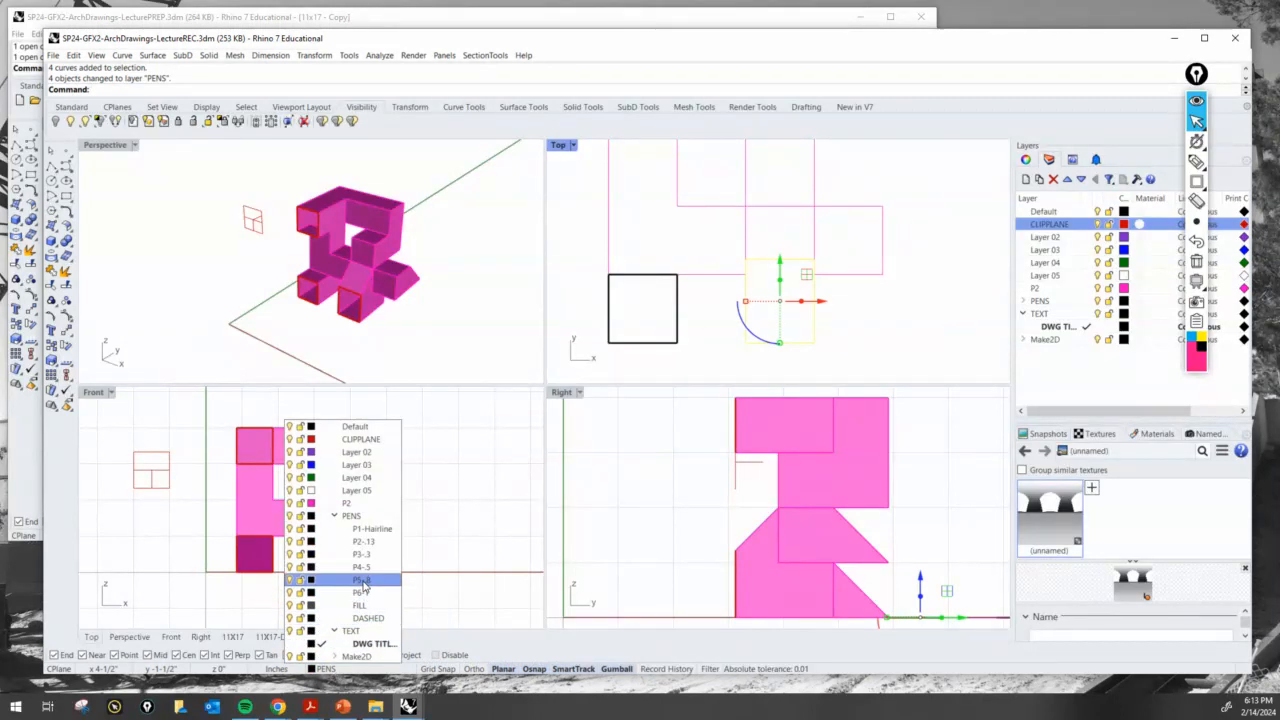
{"action": "left_click", "coordinate": [361, 579]}
Step: Assign the outline of the upper-left section-cut square to the P5-.8 pen layer
{"action": "scroll", "coordinate": [718, 213], "scroll_direction": "down", "scroll_amount": 2}
{"action": "scroll", "coordinate": [718, 213], "scroll_direction": "up", "scroll_amount": 2}
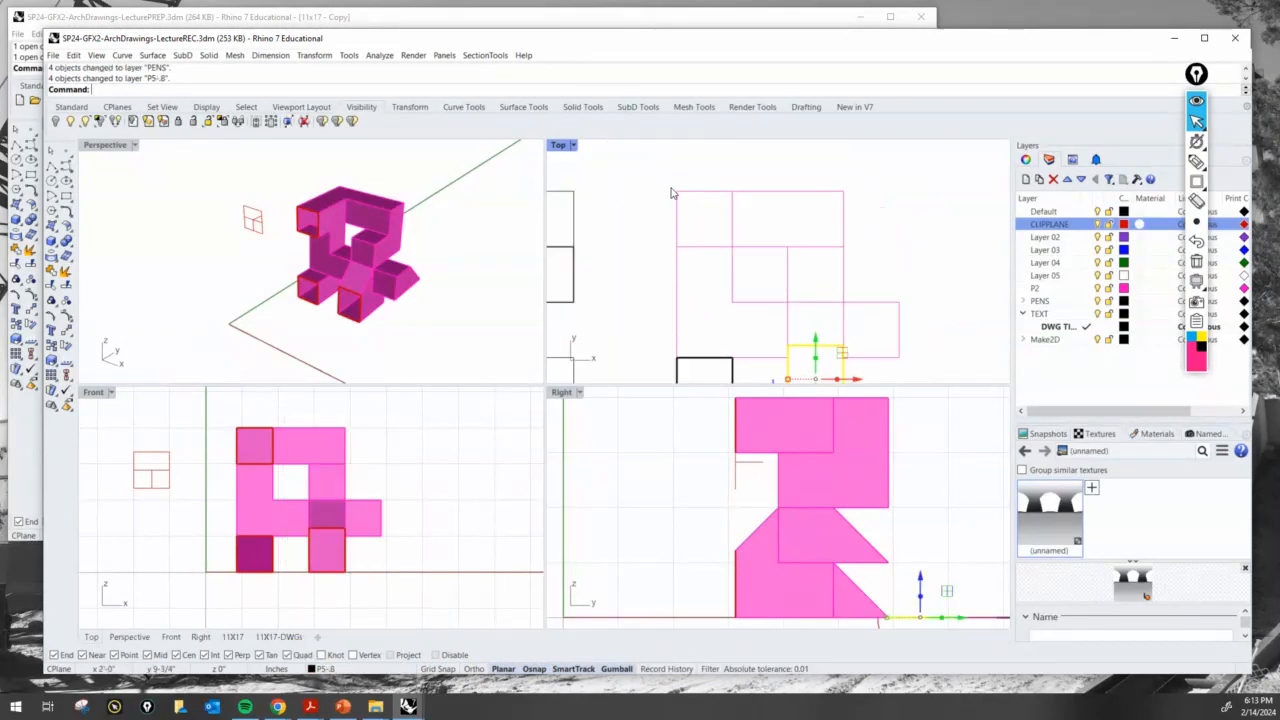
{"action": "left_click_drag", "start_coordinate": [654, 176], "coordinate": [750, 270]}
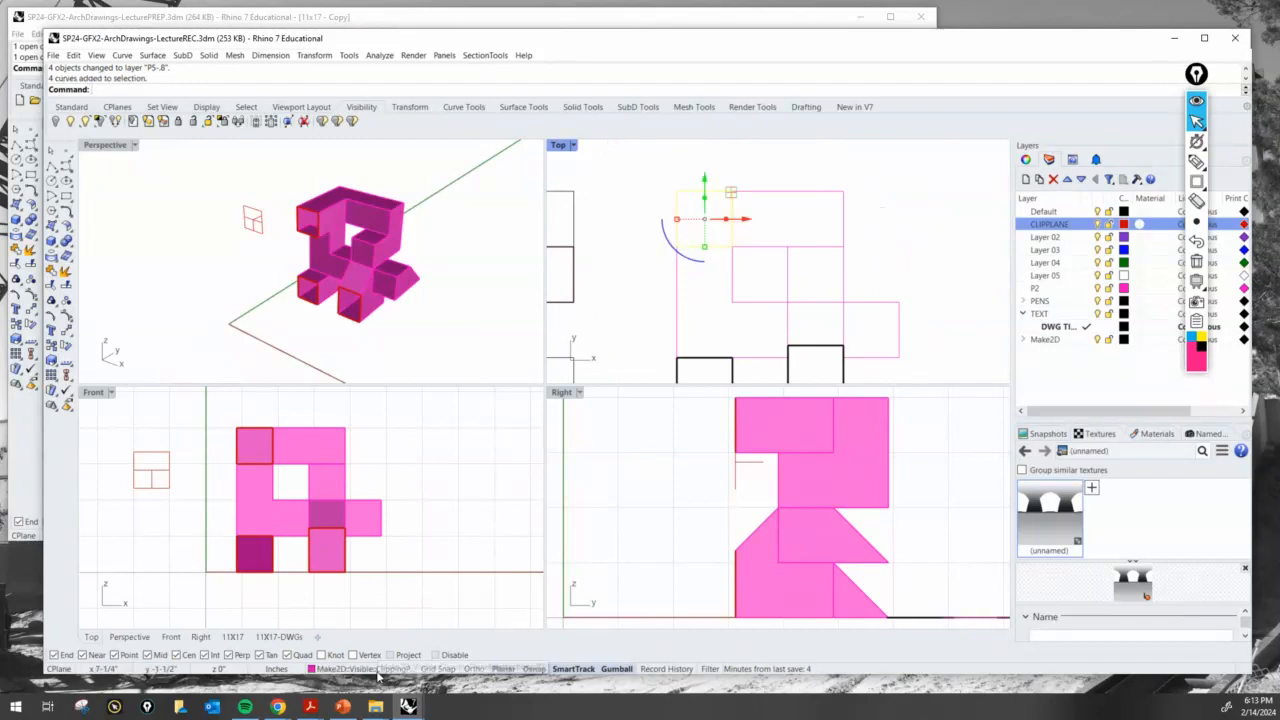
{"action": "left_click", "coordinate": [372, 669]}
{"action": "mouse_move", "coordinate": [335, 622]}
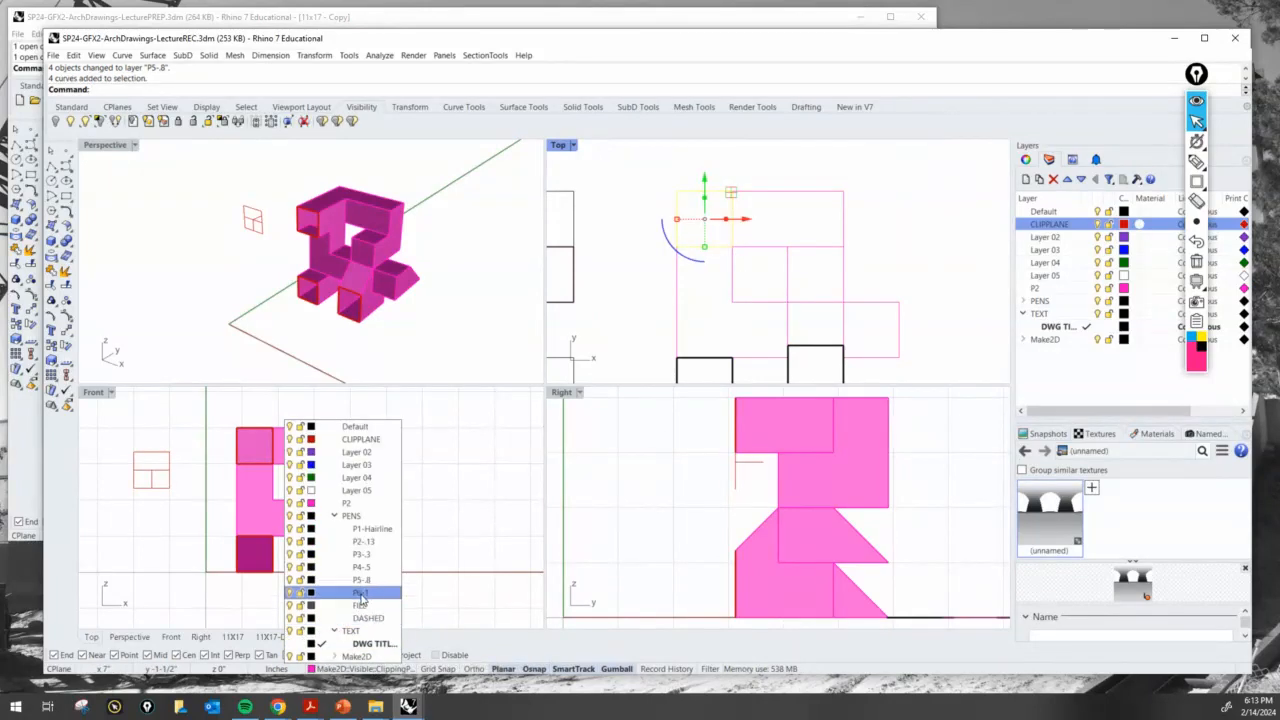
{"action": "left_click", "coordinate": [352, 573]}
{"action": "key", "text": "Escape"}
{"action": "scroll", "coordinate": [869, 293], "scroll_direction": "down", "scroll_amount": 2}
{"action": "scroll", "coordinate": [860, 285], "scroll_direction": "up", "scroll_amount": 2}
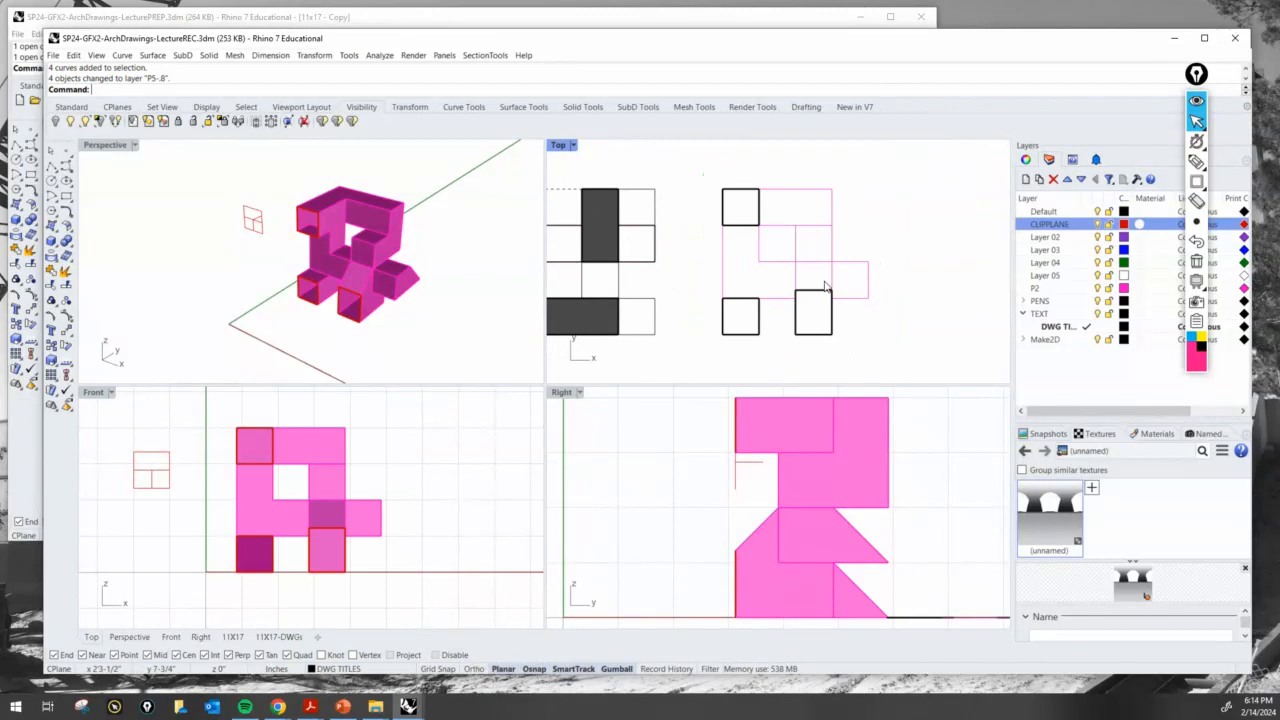
Step: Assign the two vertical edges just above the lower-right cut square to the P4-.5 pen layer
{"action": "right_click_drag", "start_coordinate": [347, 242], "coordinate": [410, 250]}
{"action": "scroll", "coordinate": [843, 275], "scroll_direction": "up", "scroll_amount": 2}
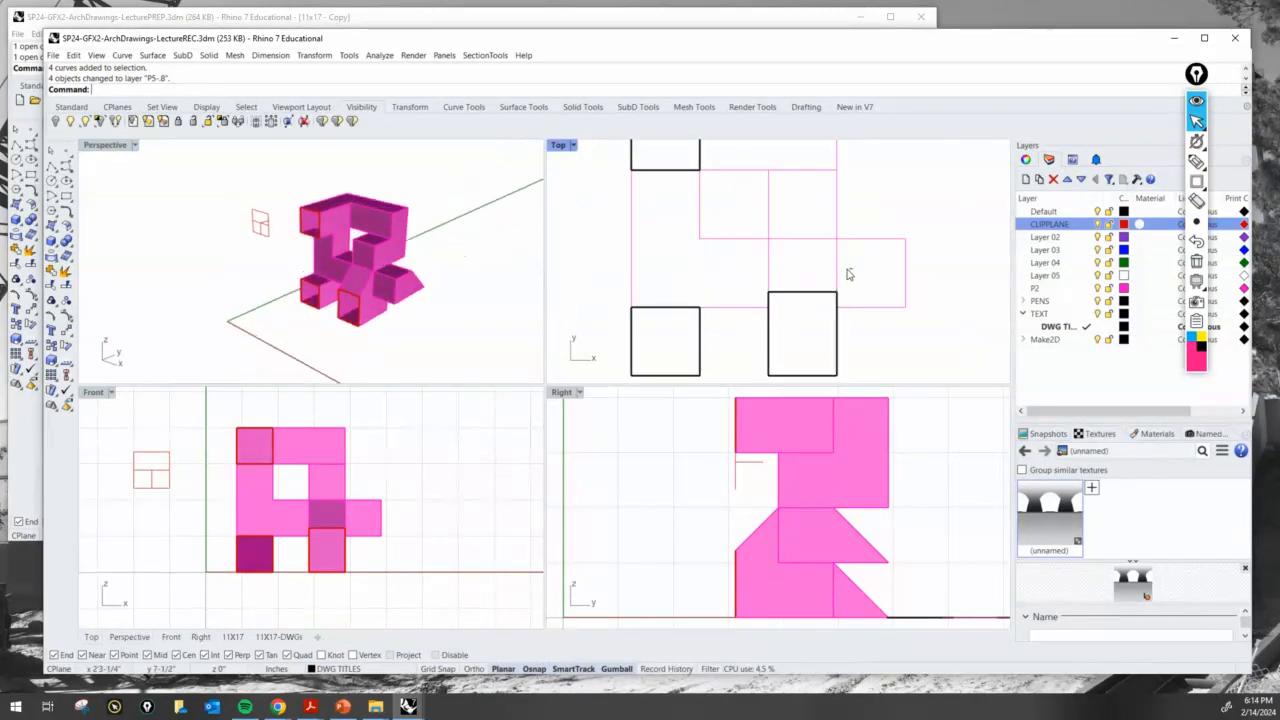
{"action": "left_click_drag", "start_coordinate": [847, 274], "coordinate": [748, 264]}
{"action": "left_click", "coordinate": [372, 668]}
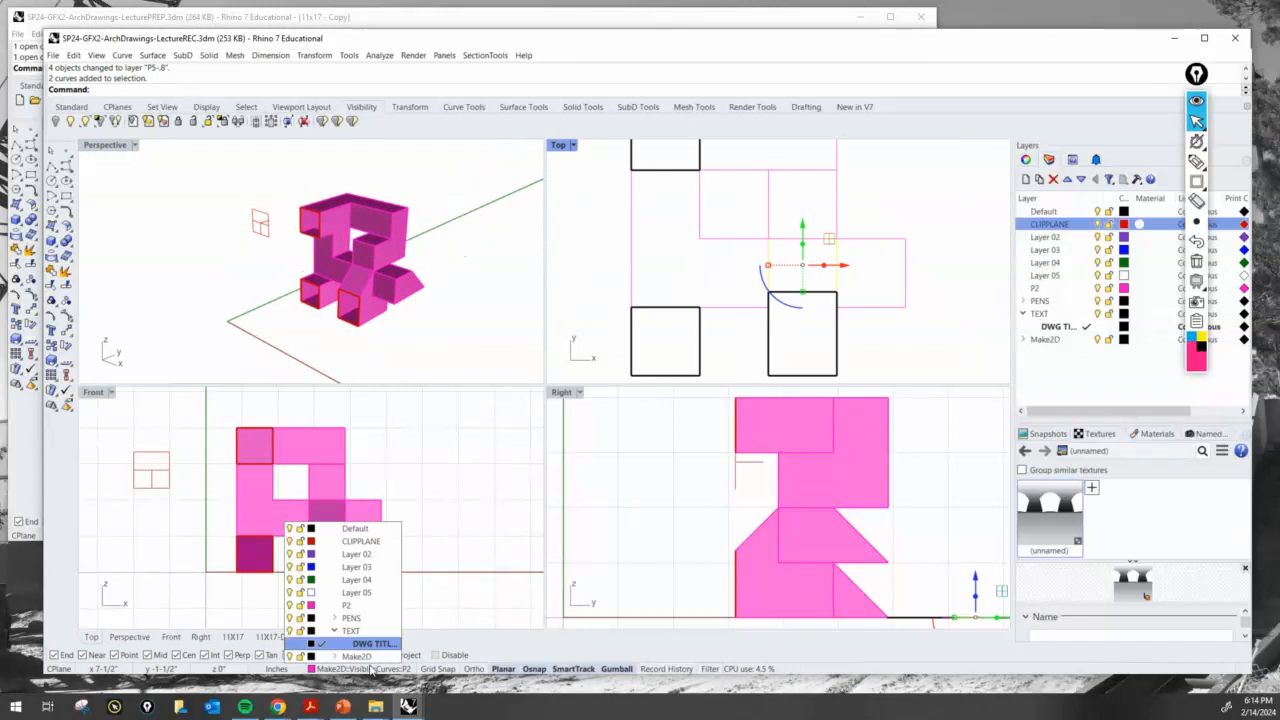
{"action": "left_click", "coordinate": [334, 618]}
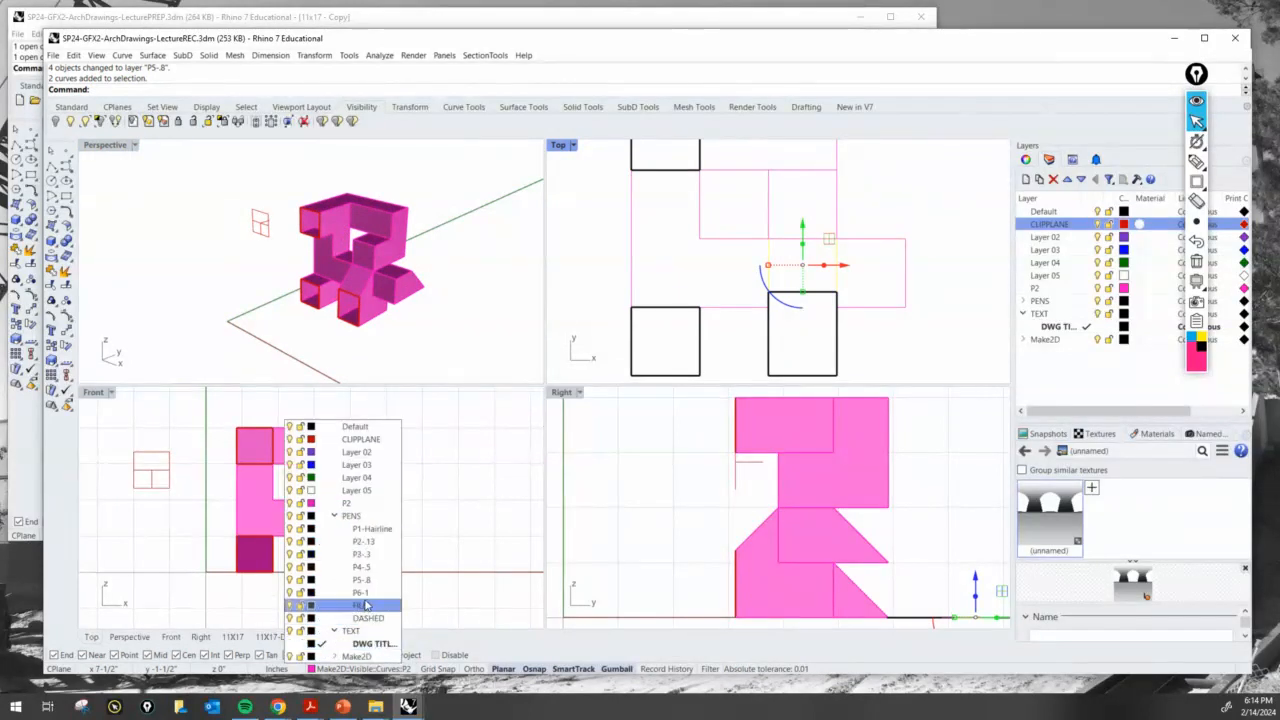
{"action": "left_click", "coordinate": [362, 567]}
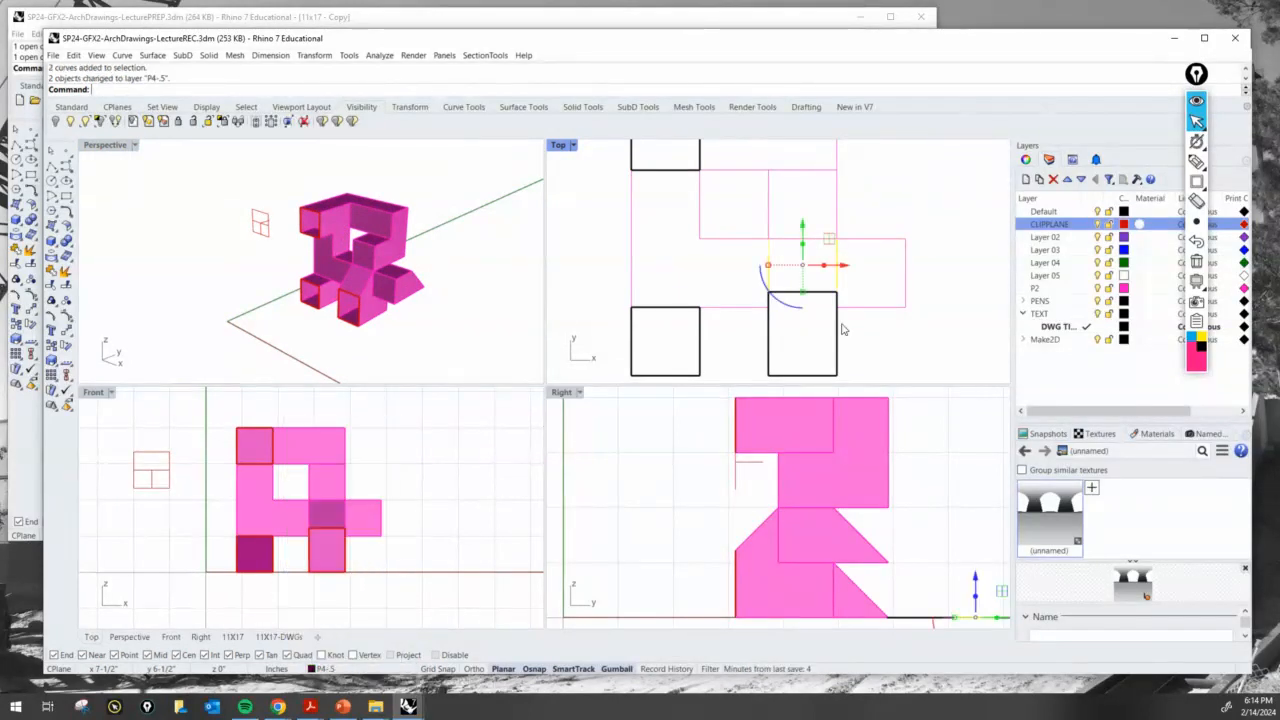
{"action": "left_click", "coordinate": [533, 330]}
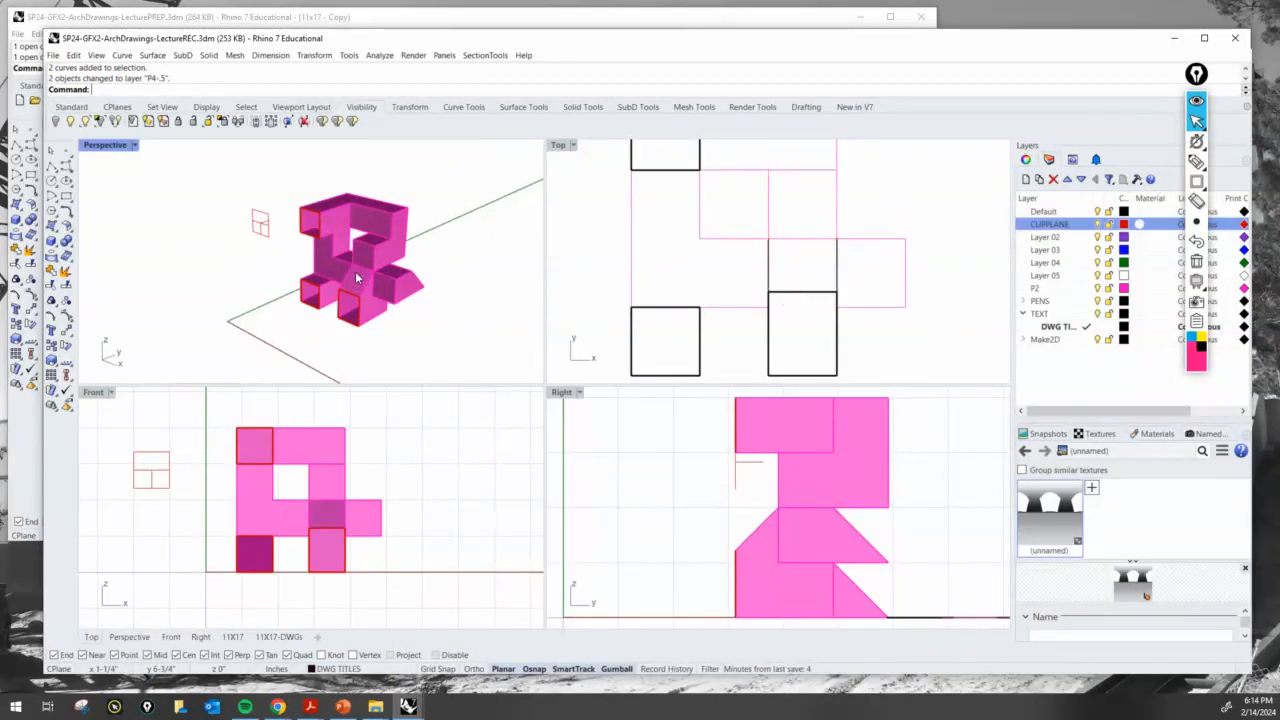
Step: Assign the drawing's left upright, middle band and right block edges to the P3-.3 pen layer
{"action": "left_click", "coordinate": [732, 240]}
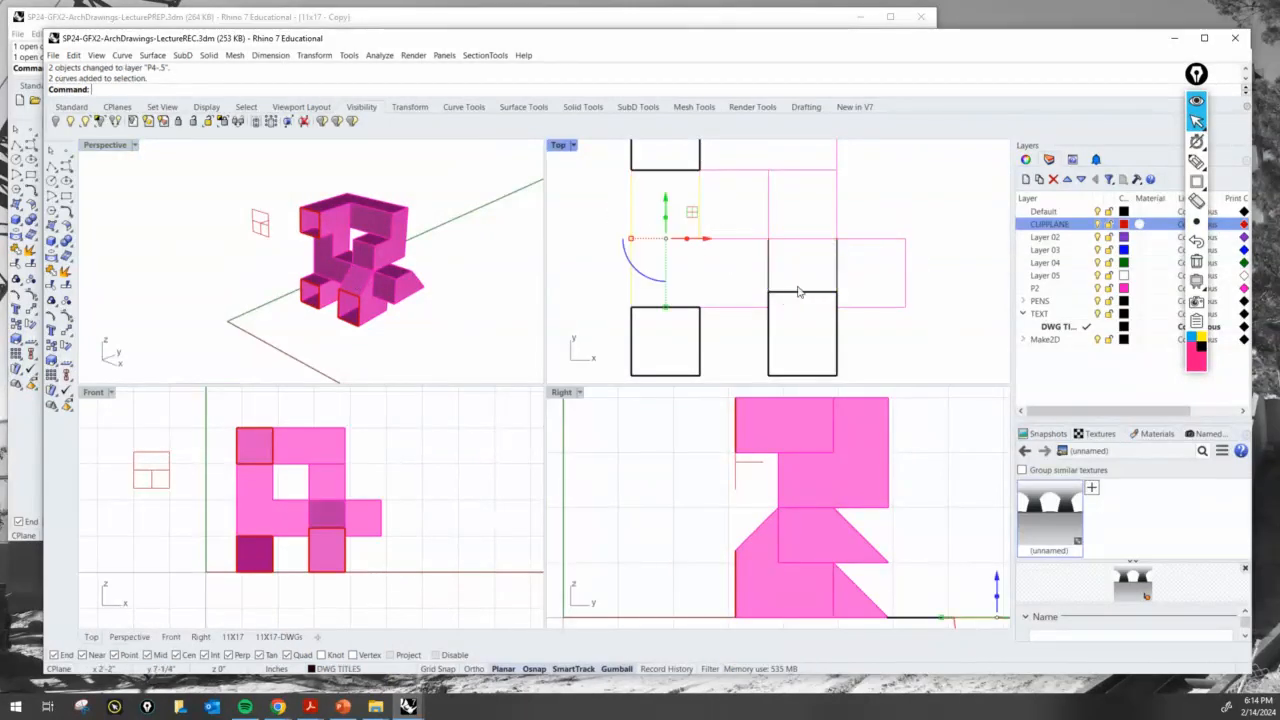
{"action": "left_click_drag", "start_coordinate": [756, 340], "coordinate": [737, 229]}
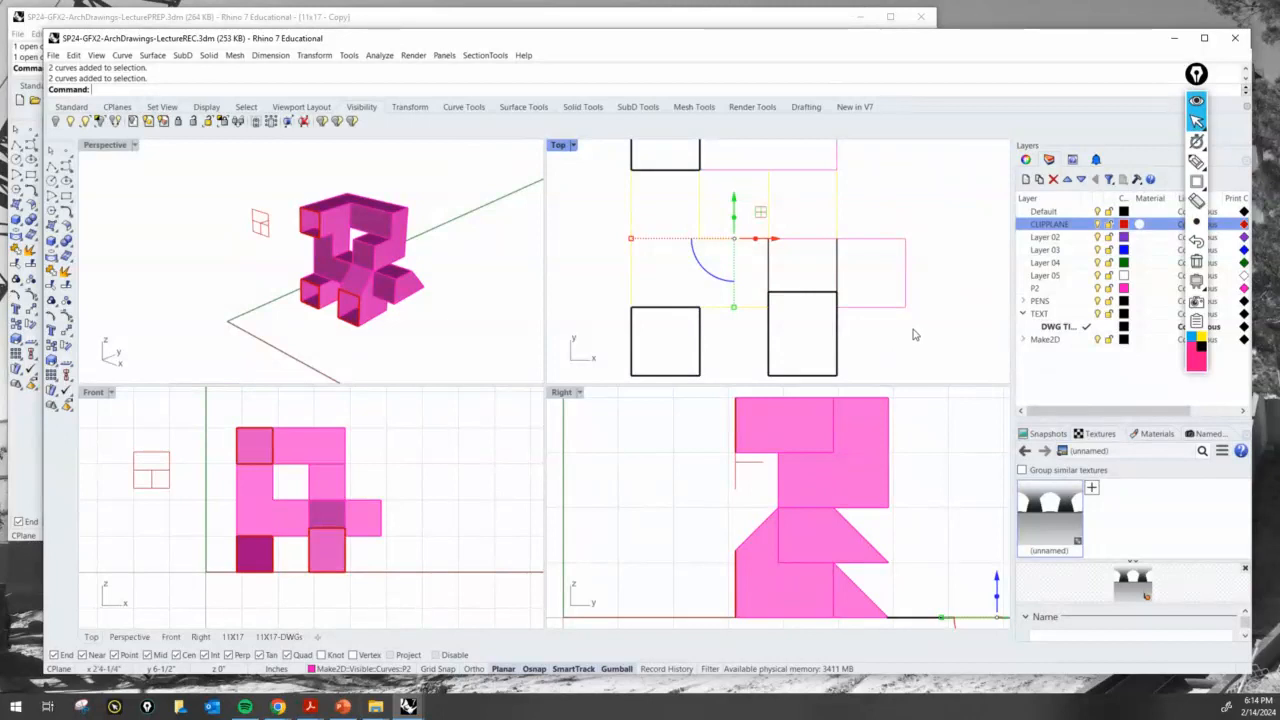
{"action": "left_click_drag", "start_coordinate": [931, 323], "coordinate": [856, 218], "text": "shift"}
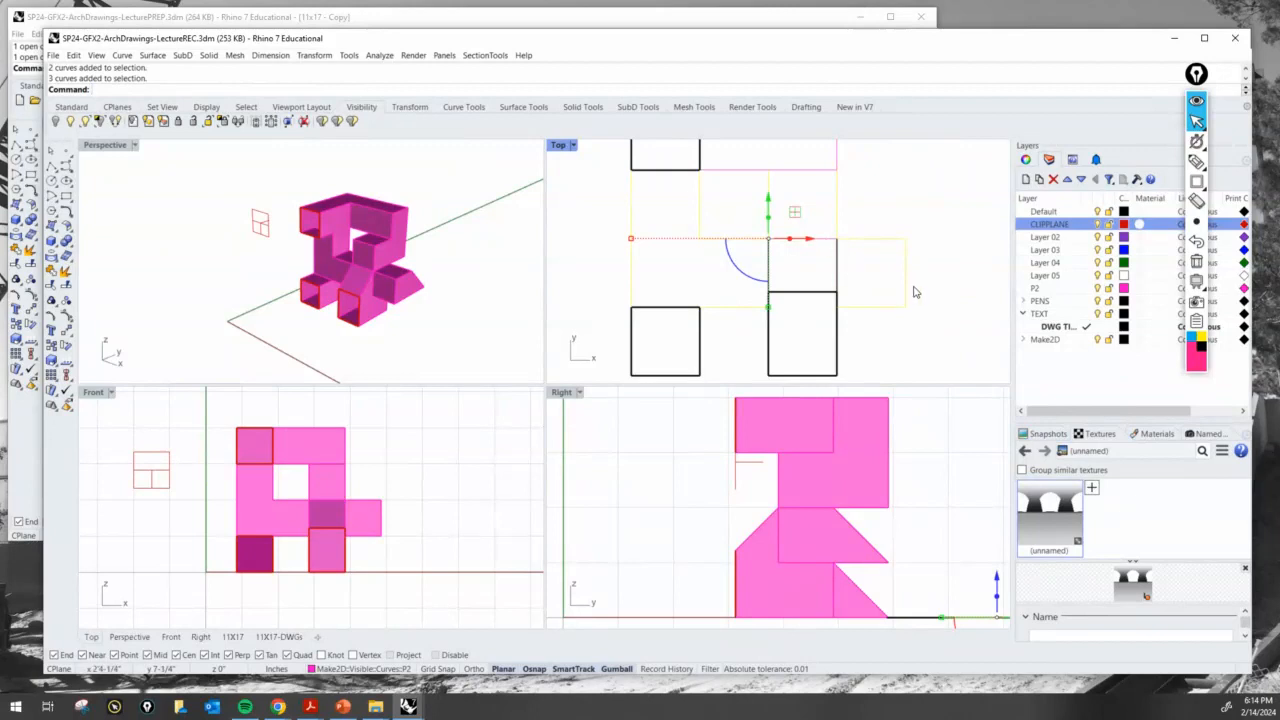
{"action": "left_click", "coordinate": [355, 668]}
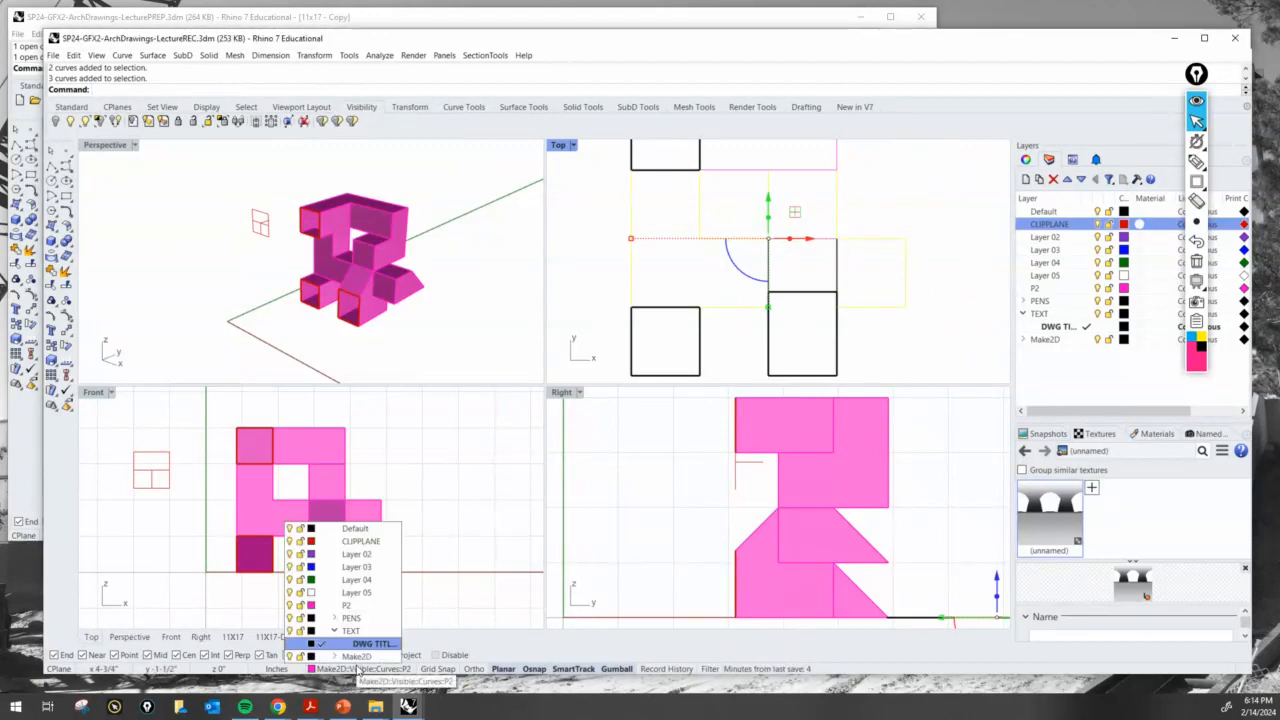
{"action": "left_click", "coordinate": [336, 622]}
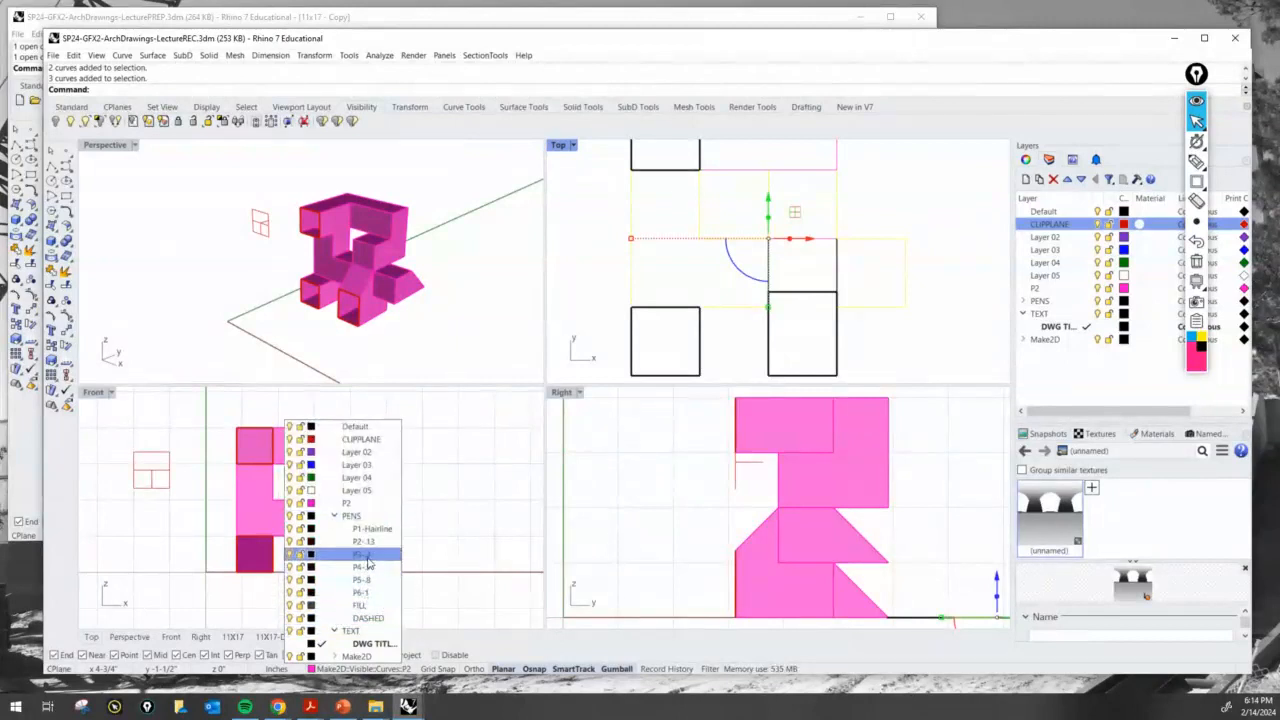
{"action": "left_click", "coordinate": [362, 554]}
Step: Assign the short horizontal edge closing the small box above the lower-right cut square to the P4-.5 pen layer
{"action": "left_click", "coordinate": [788, 262]}
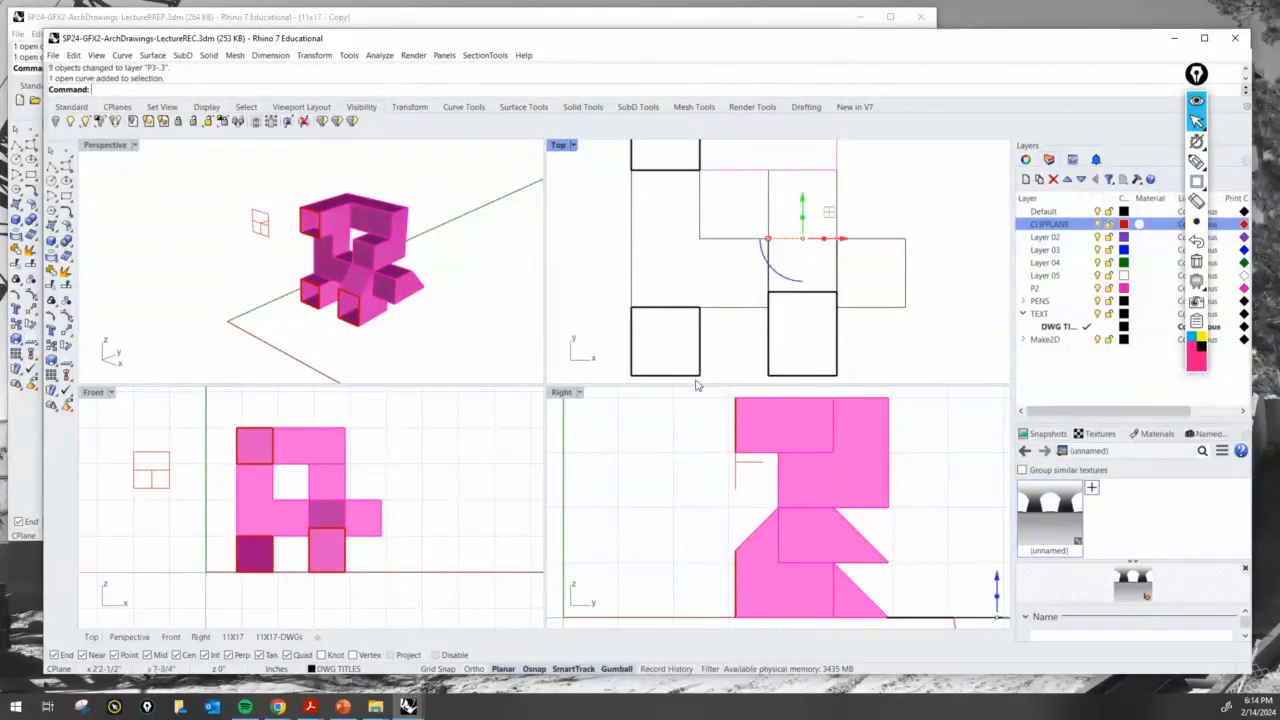
{"action": "left_click", "coordinate": [346, 672]}
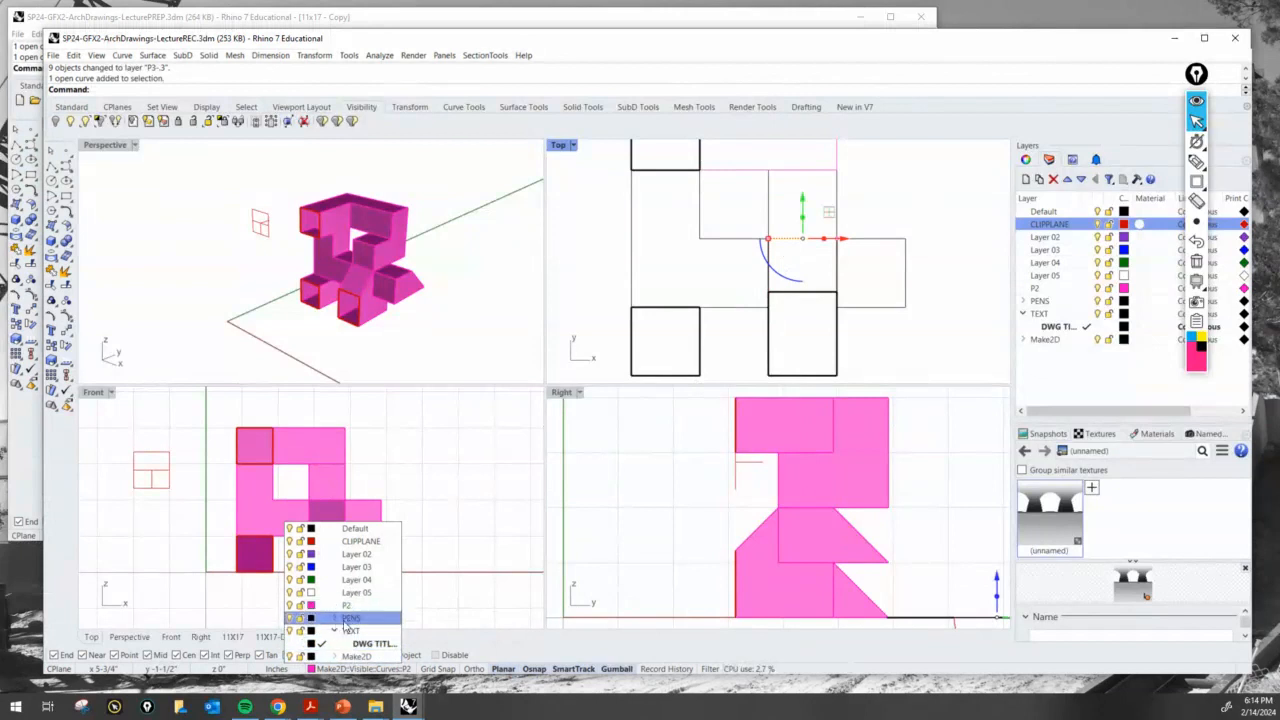
{"action": "left_click", "coordinate": [336, 620]}
{"action": "left_click", "coordinate": [361, 567]}
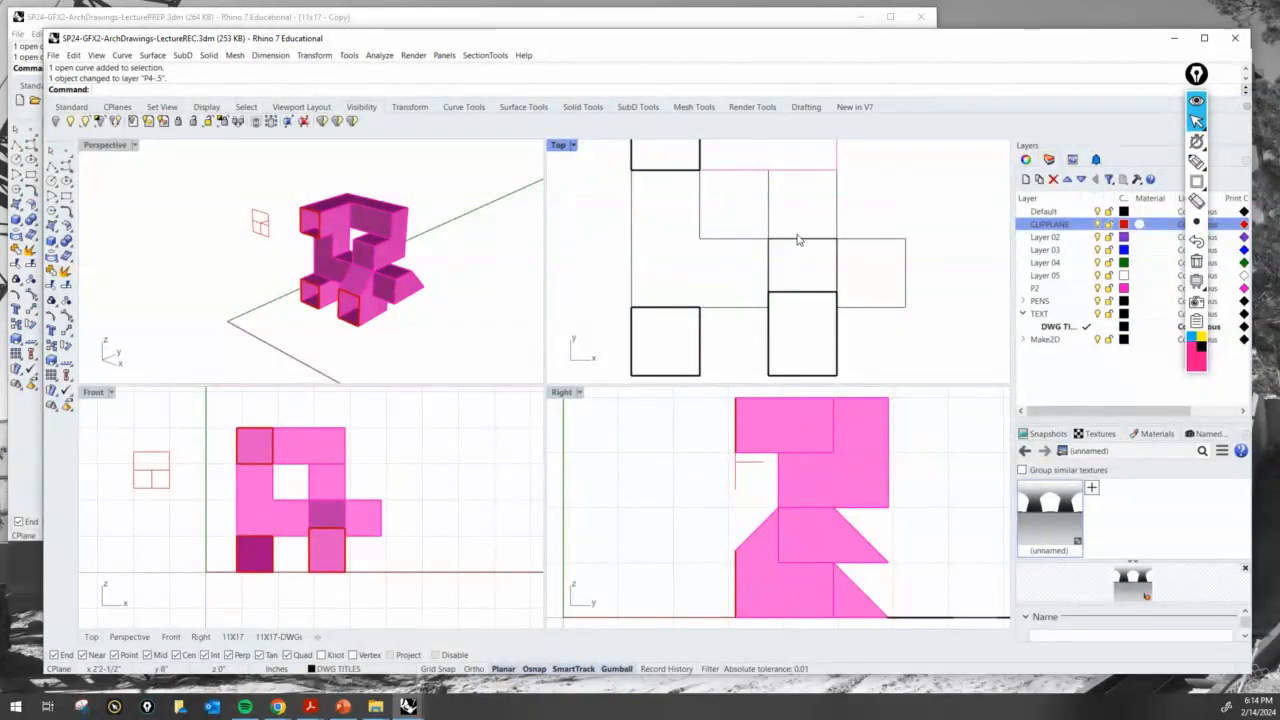
Step: Assign the short horizontal edge at the top of the right upright to the P3-.3 pen layer and check the adjoining vertical edge's layer
{"action": "right_click_drag", "start_coordinate": [797, 239], "coordinate": [797, 257]}
{"action": "left_click", "coordinate": [799, 192]}
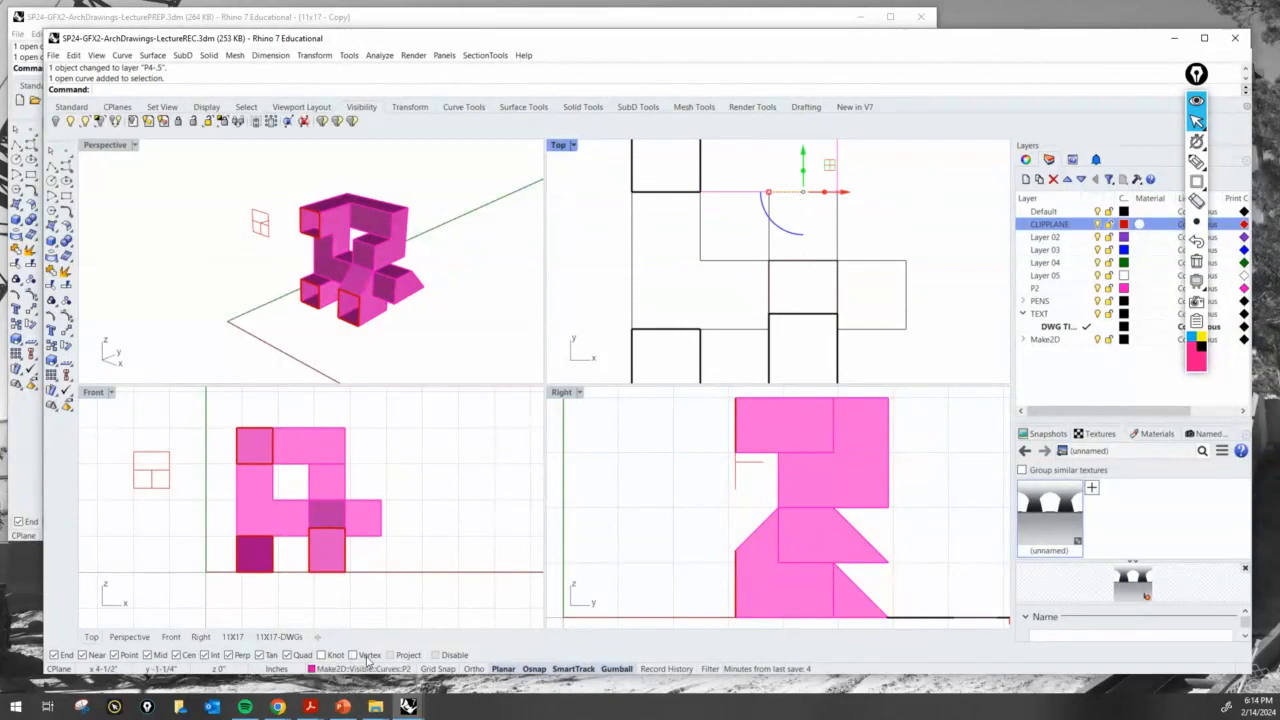
{"action": "left_click", "coordinate": [386, 670]}
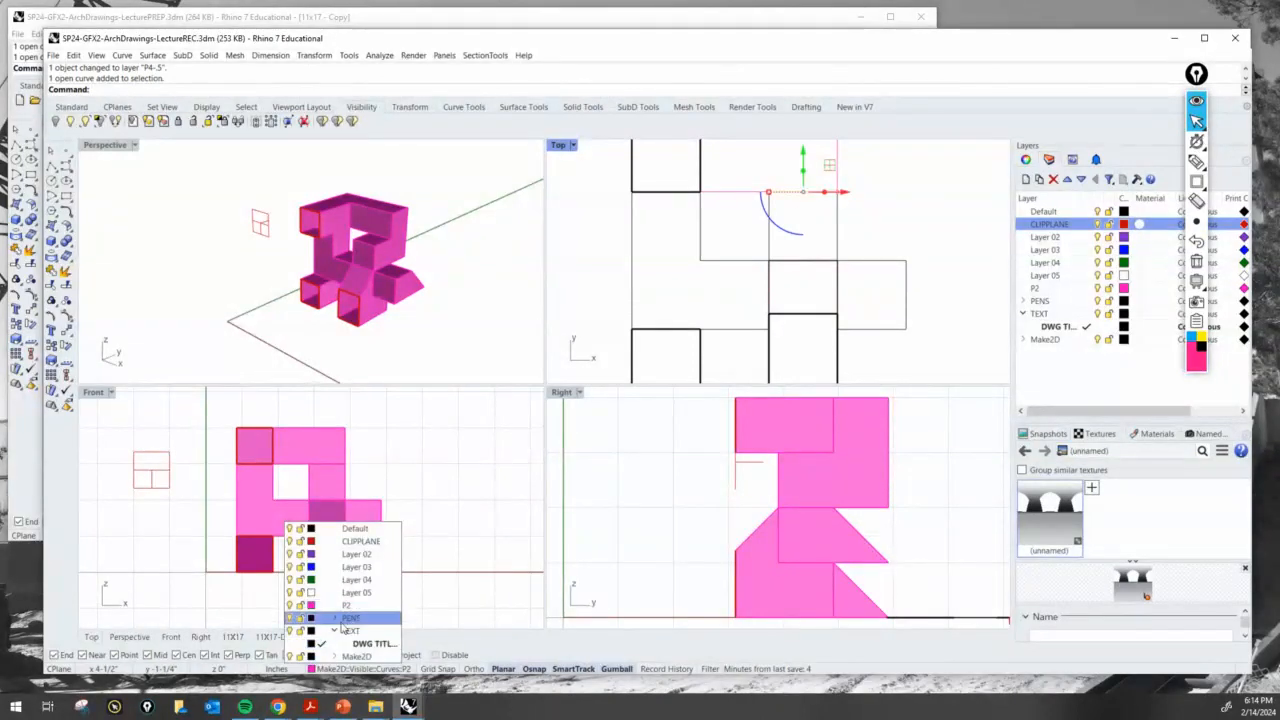
{"action": "left_click", "coordinate": [335, 620]}
{"action": "left_click", "coordinate": [361, 554]}
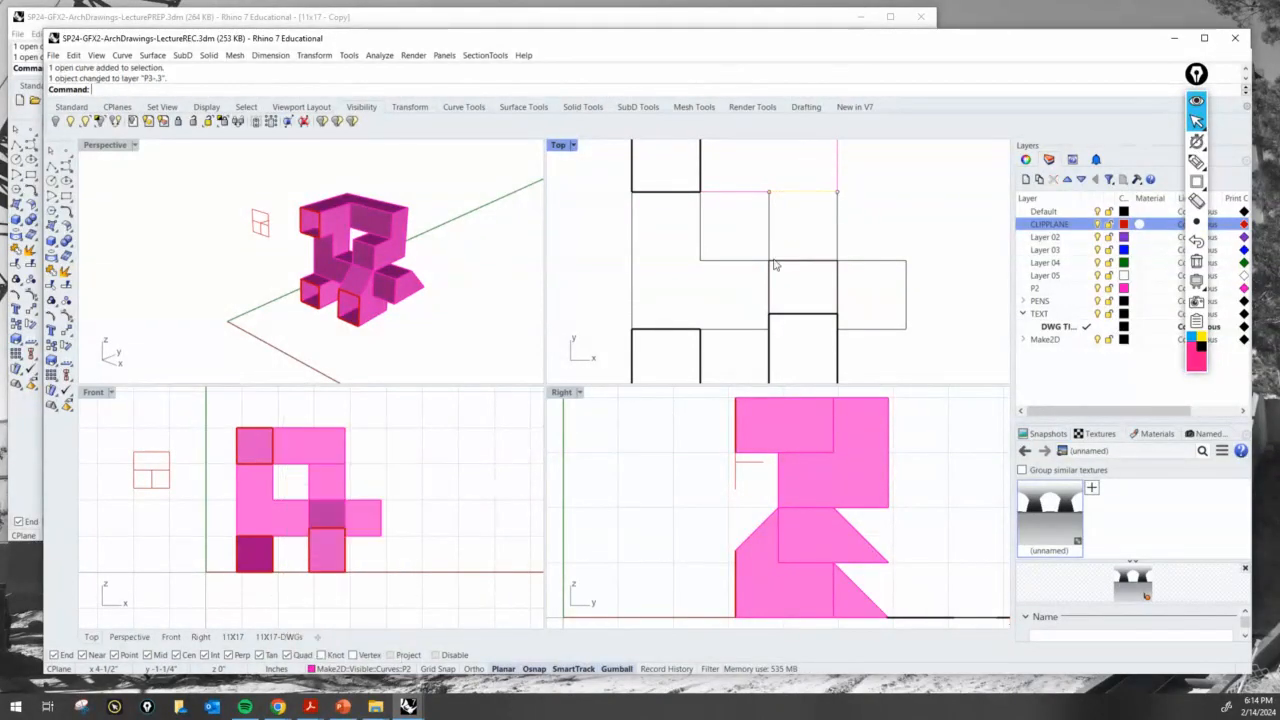
{"action": "left_click", "coordinate": [792, 237]}
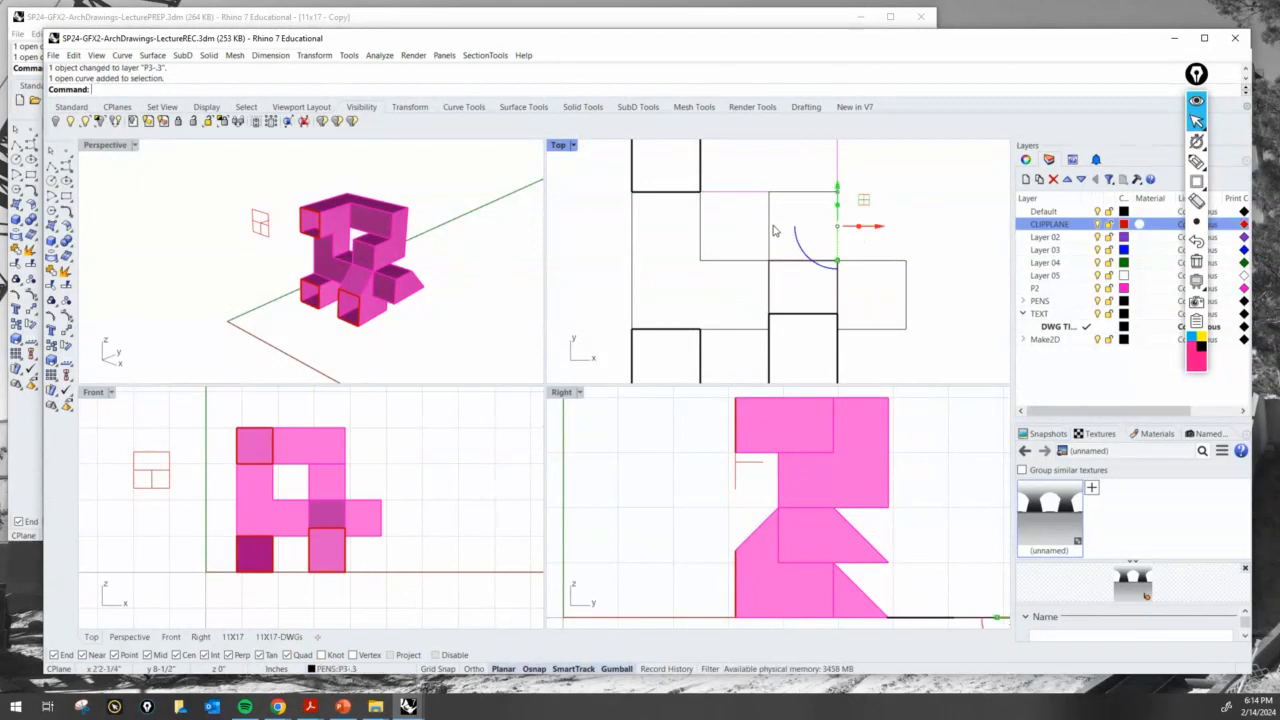
{"action": "left_click_drag", "start_coordinate": [837, 226], "coordinate": [840, 168]}
{"action": "left_click", "coordinate": [903, 220]}
{"action": "scroll", "coordinate": [894, 230], "scroll_direction": "down", "scroll_amount": 4}
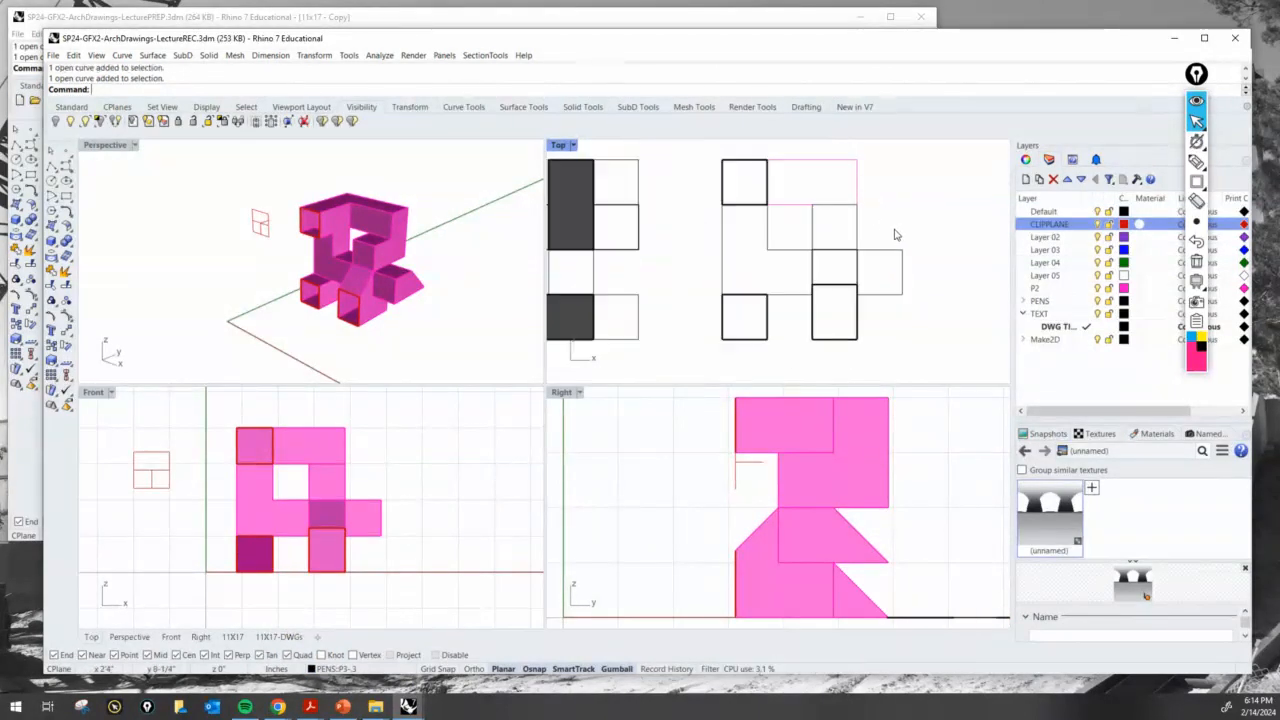
Step: Assign the three remaining edges of the upper block beside the upper-left cut square to the P2-.13 pen layer
{"action": "right_click_drag", "start_coordinate": [874, 163], "coordinate": [834, 197]}
{"action": "scroll", "coordinate": [832, 191], "scroll_direction": "up", "scroll_amount": 4}
{"action": "left_click_drag", "start_coordinate": [835, 183], "coordinate": [756, 236]}
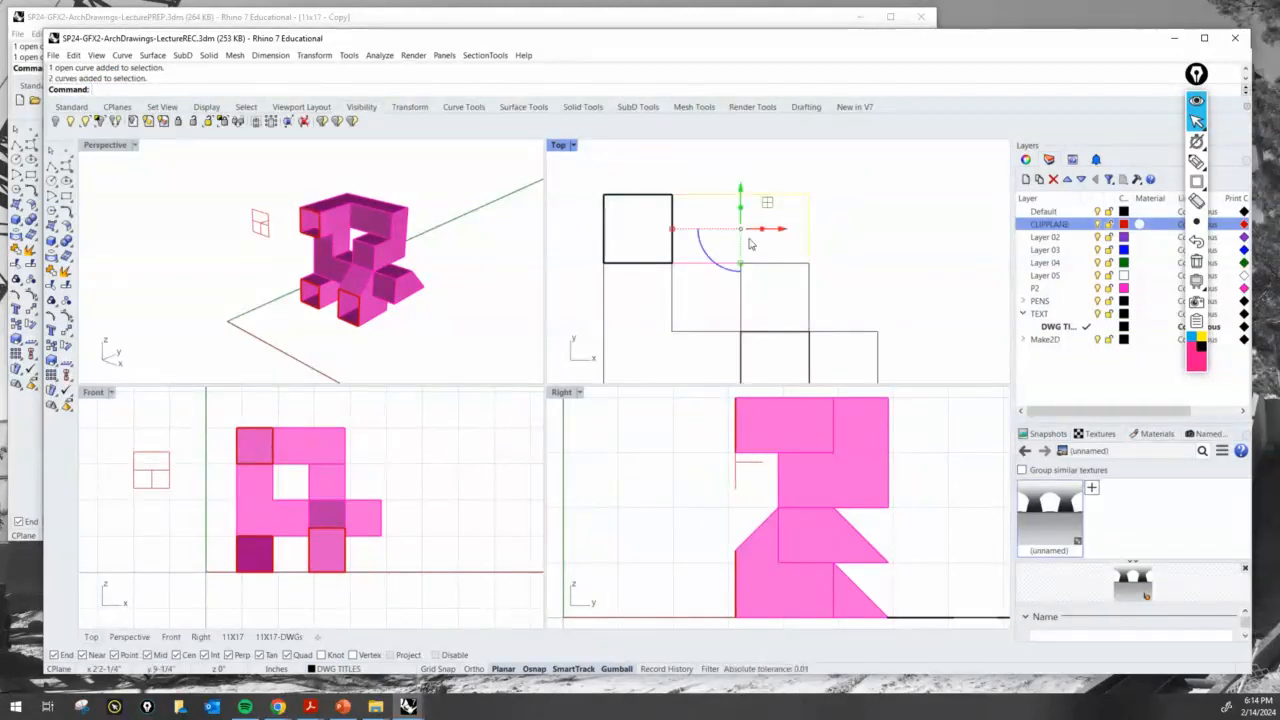
{"action": "left_click", "coordinate": [700, 266]}
{"action": "left_click", "coordinate": [405, 672]}
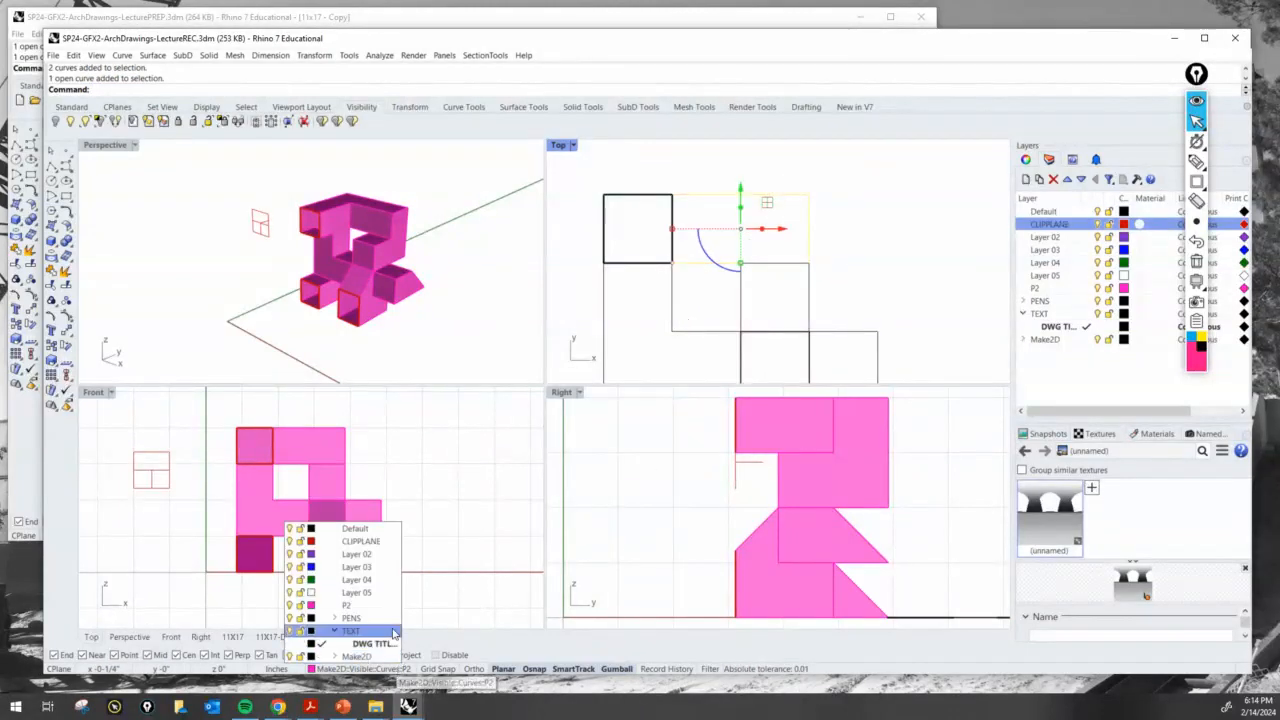
{"action": "left_click", "coordinate": [338, 620]}
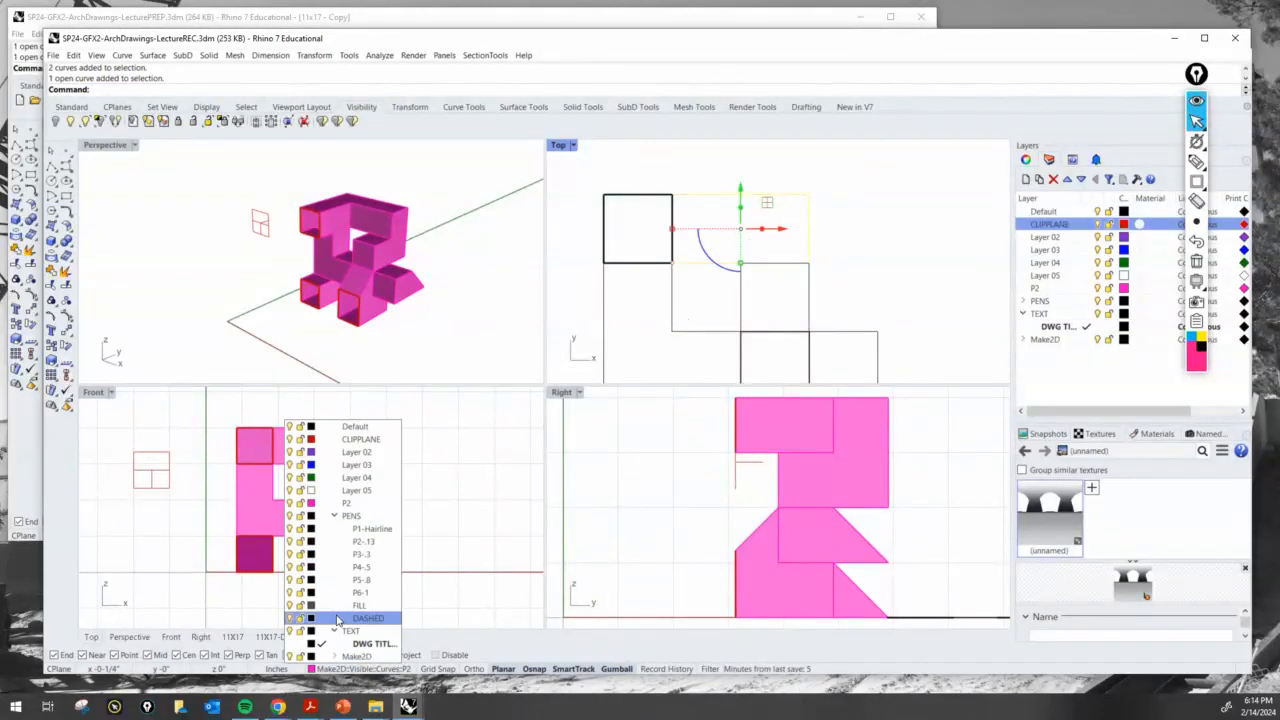
{"action": "left_click", "coordinate": [355, 541]}
{"action": "left_click", "coordinate": [928, 244]}
{"action": "scroll", "coordinate": [877, 261], "scroll_direction": "down", "scroll_amount": 6}
{"action": "mouse_move", "coordinate": [888, 273]}
{"action": "right_mouse_down"}
{"action": "mouse_move", "coordinate": [825, 273]}
{"action": "mouse_move", "coordinate": [842, 266]}
{"action": "mouse_move", "coordinate": [820, 261]}
{"action": "mouse_move", "coordinate": [826, 272]}
{"action": "right_mouse_up"}
{"action": "scroll", "coordinate": [809, 298], "scroll_direction": "up", "scroll_amount": 2}
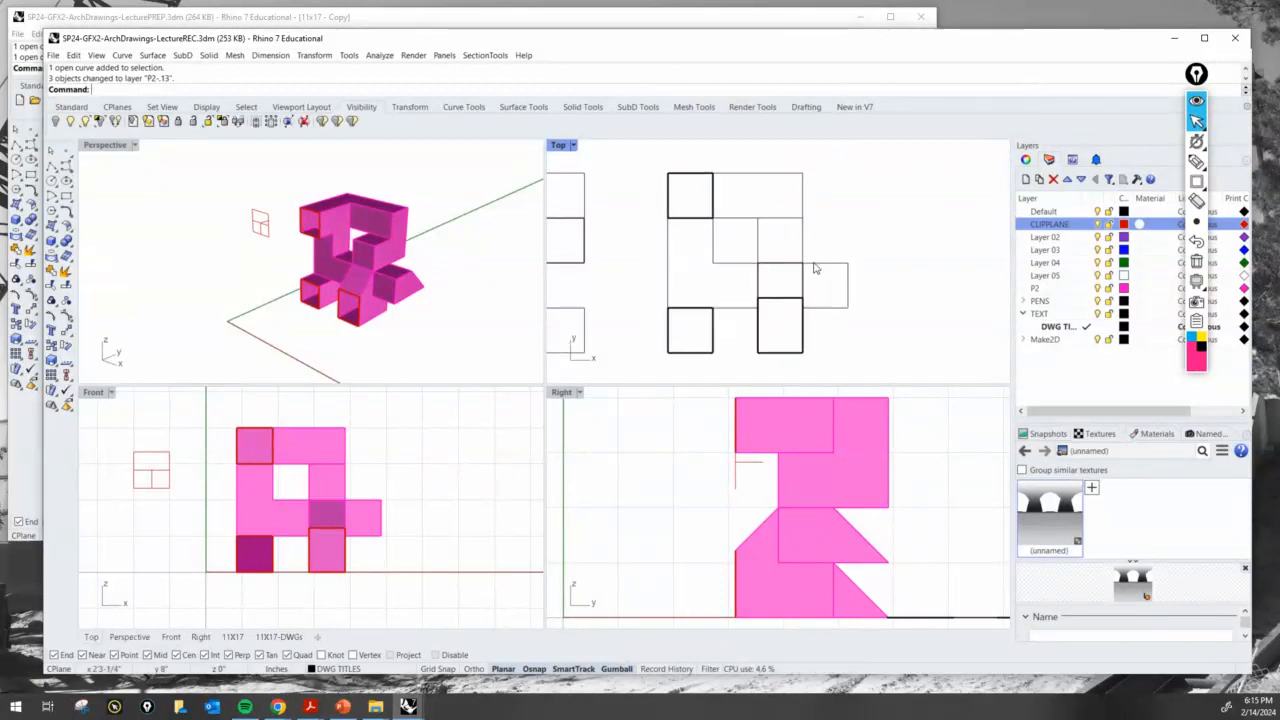
Step: Expand the PENS layer group and make its FILL layer the current layer
{"action": "left_click", "coordinate": [1034, 301]}
{"action": "left_click", "coordinate": [1023, 301]}
{"action": "left_click", "coordinate": [1050, 341]}
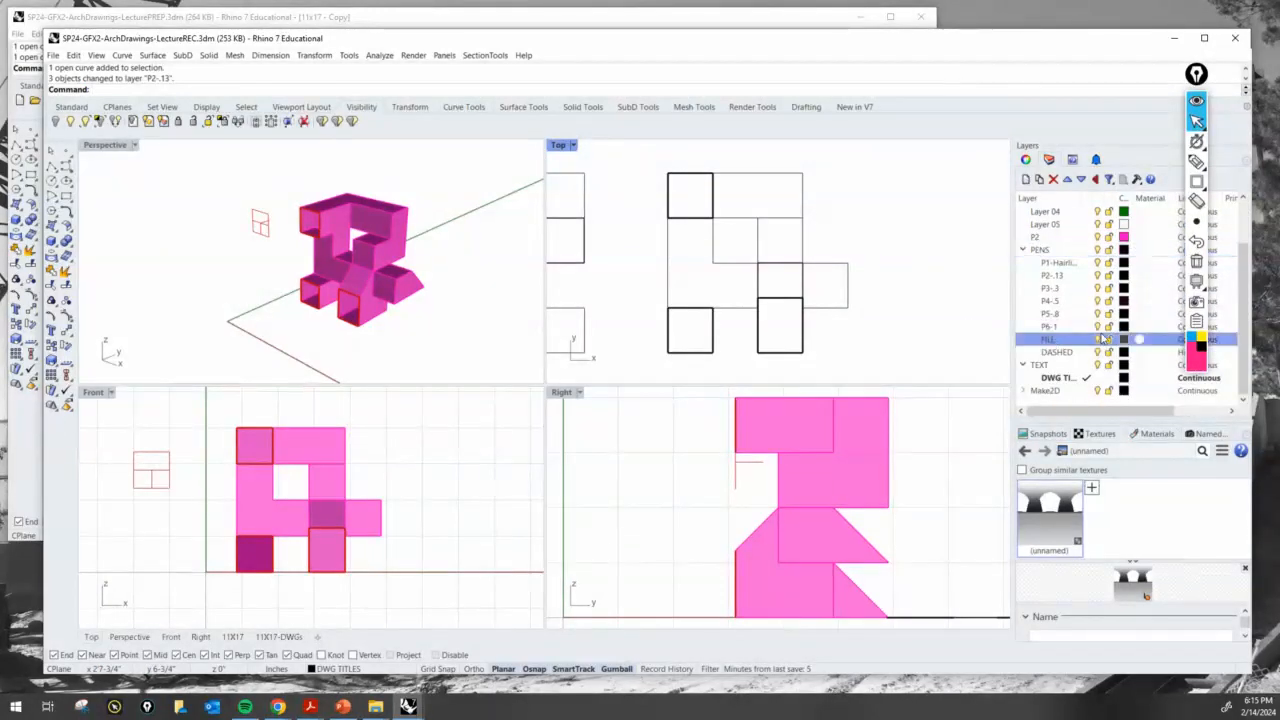
{"action": "left_click", "coordinate": [1086, 340]}
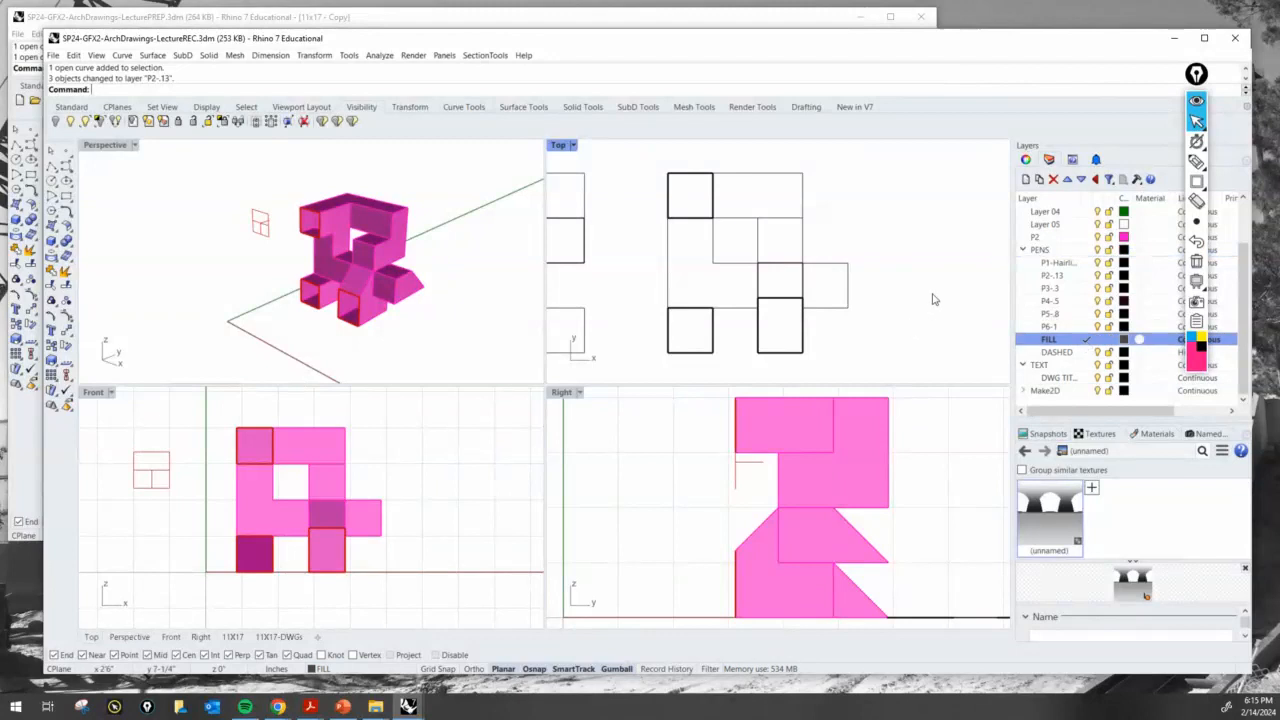
Step: Hatch the three section-cut squares of the section drawing with the Solid pattern
{"action": "key", "text": "Return"}
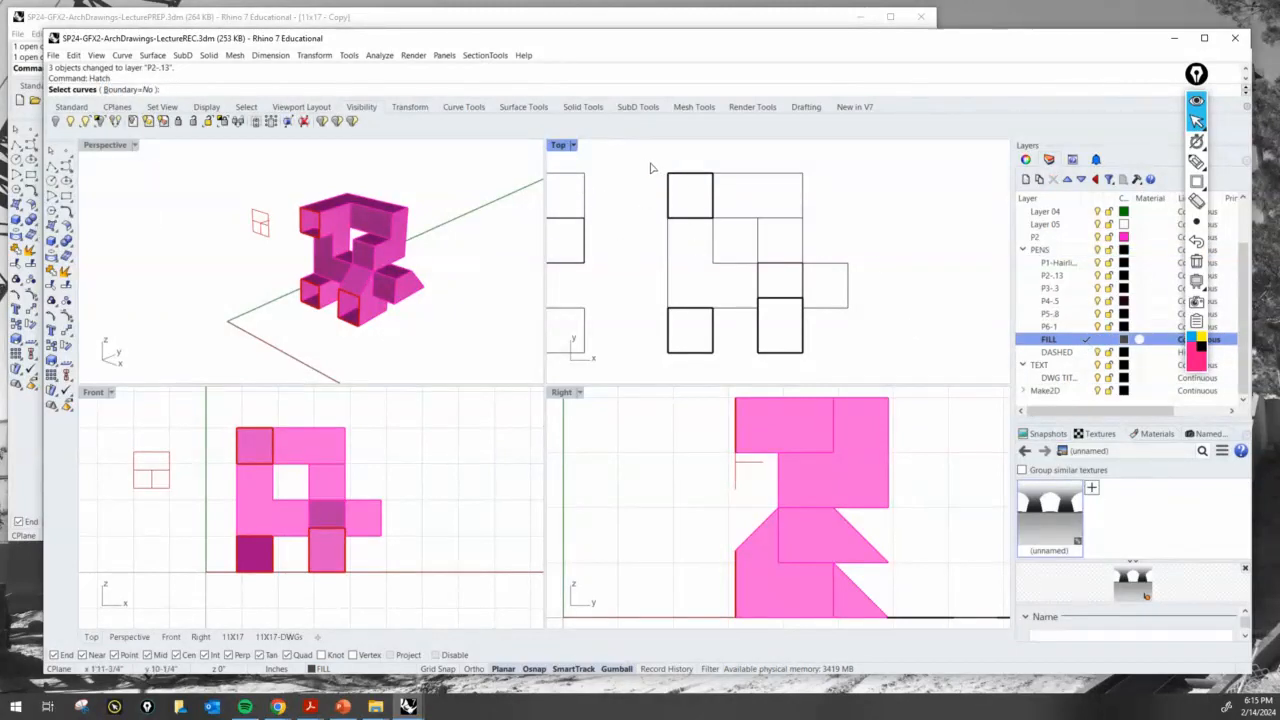
{"action": "left_click_drag", "start_coordinate": [649, 161], "coordinate": [734, 236]}
{"action": "left_click_drag", "start_coordinate": [658, 369], "coordinate": [810, 370]}
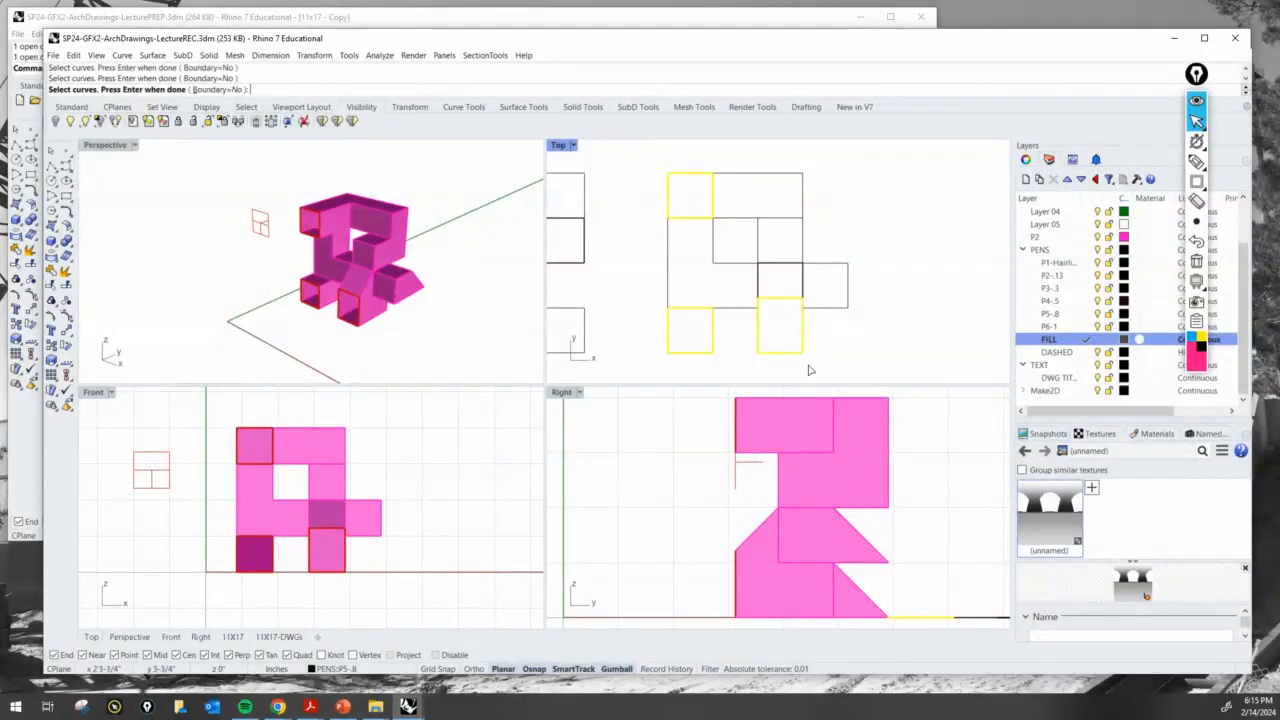
{"action": "key", "text": "Return"}
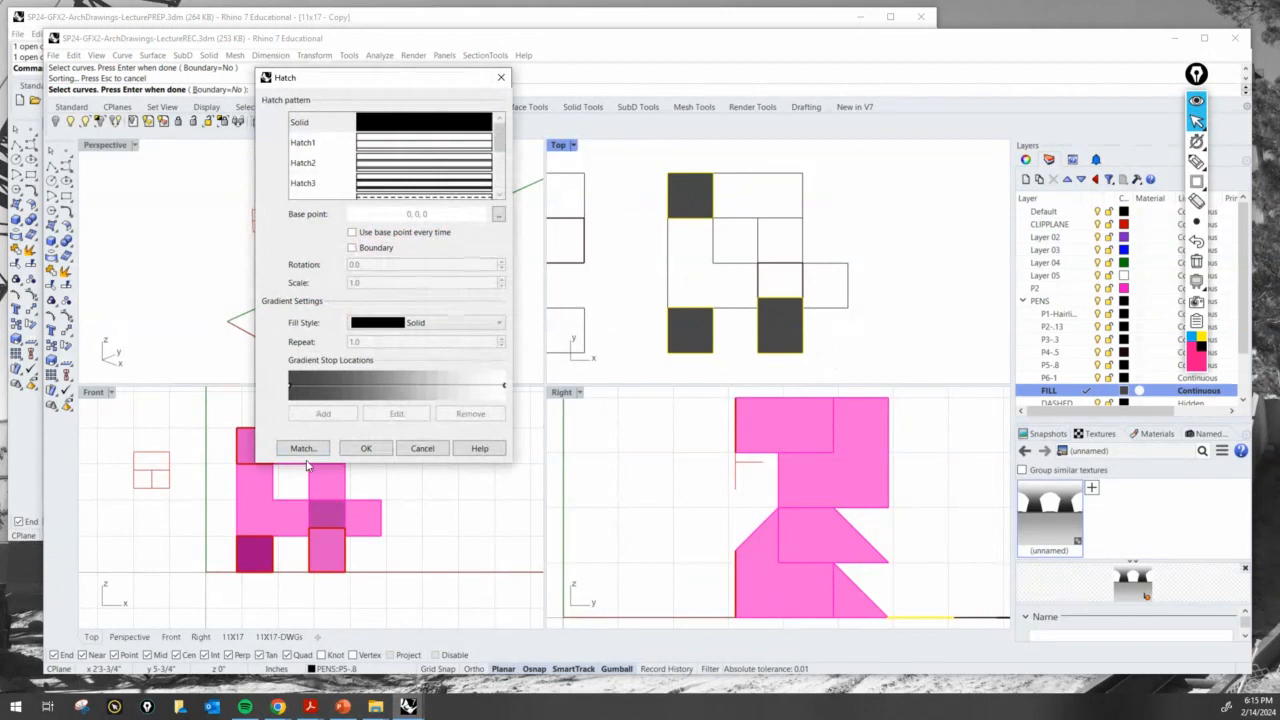
{"action": "left_click", "coordinate": [366, 449]}
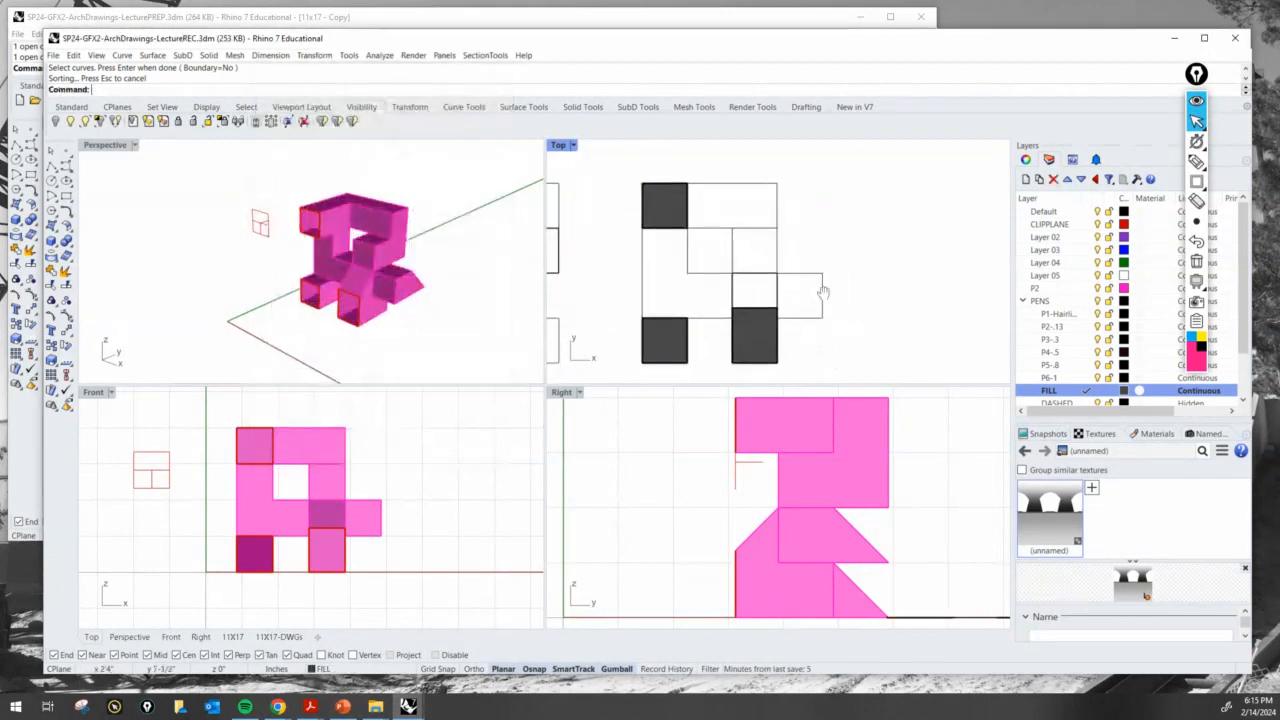
Step: Compare the filled section drawing with the 3D model and the other two drawings
{"action": "scroll", "coordinate": [830, 285], "scroll_direction": "down", "scroll_amount": 5}
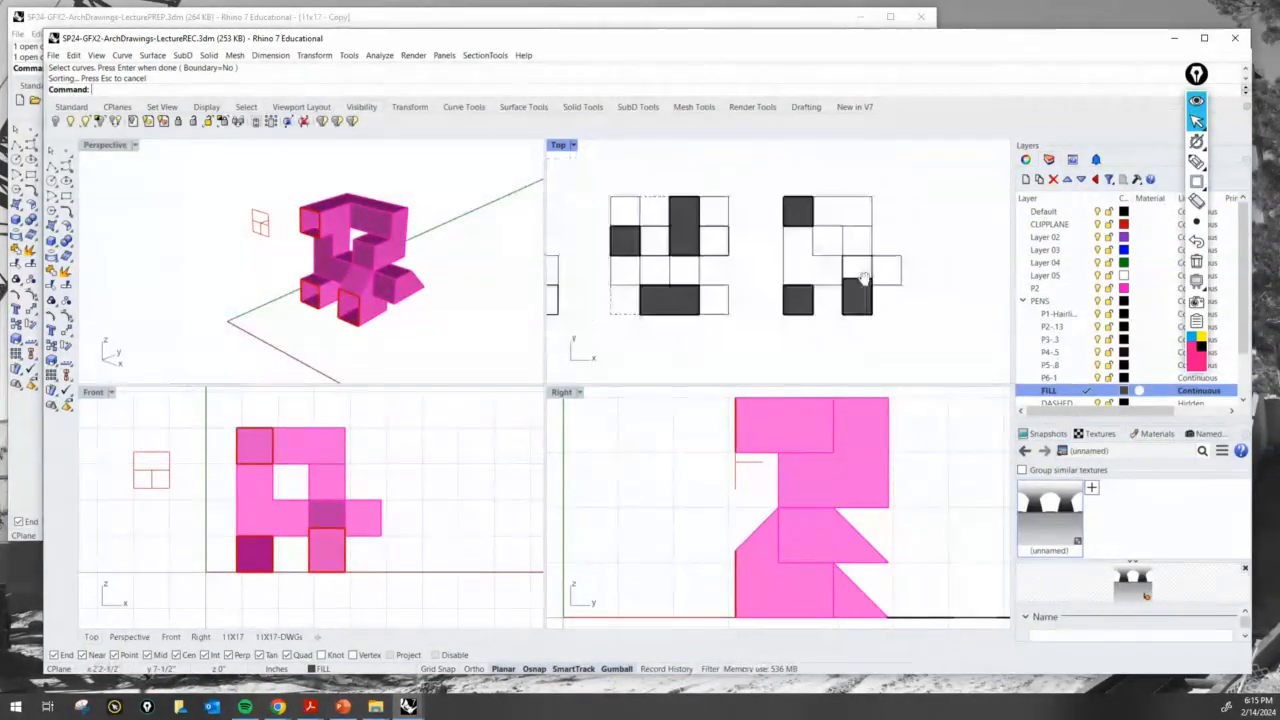
{"action": "scroll", "coordinate": [868, 270], "scroll_direction": "up", "scroll_amount": 2}
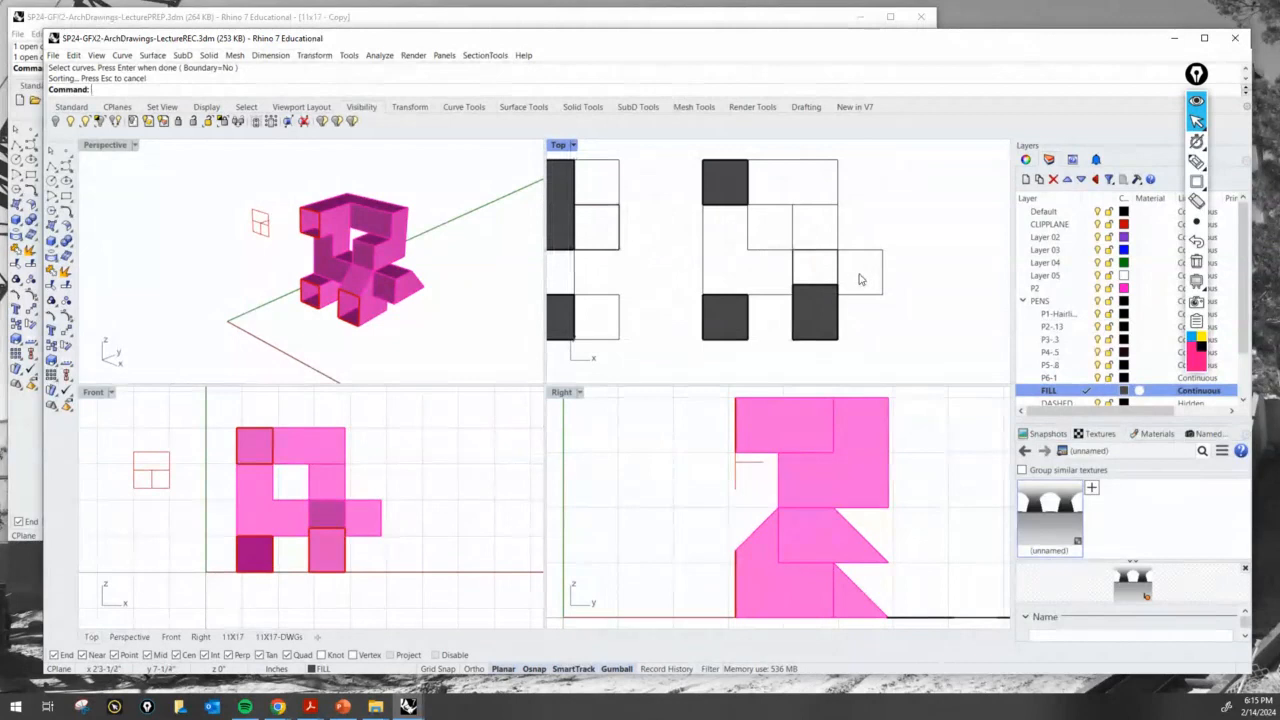
{"action": "right_click_drag", "start_coordinate": [440, 250], "coordinate": [372, 287]}
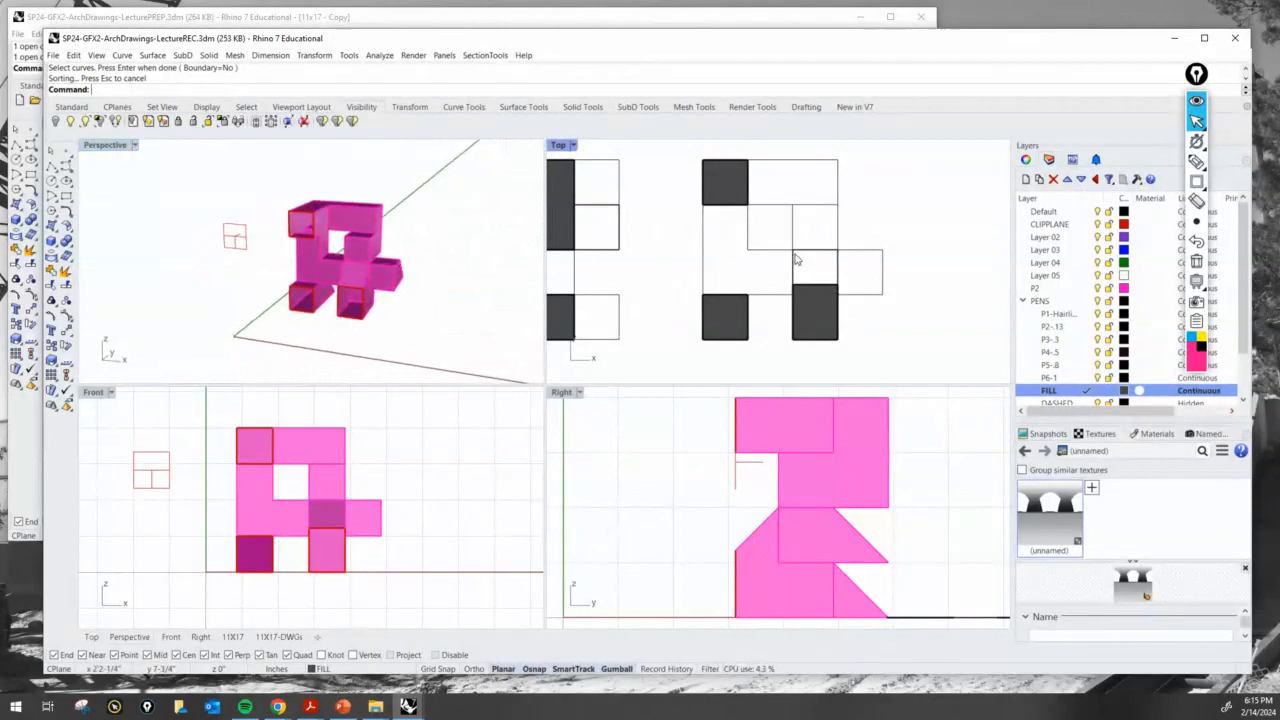
{"action": "scroll", "coordinate": [800, 260], "scroll_direction": "down", "scroll_amount": 4}
{"action": "right_click_drag", "start_coordinate": [822, 261], "coordinate": [866, 300]}
{"action": "scroll", "coordinate": [688, 306], "scroll_direction": "up", "scroll_amount": 4}
{"action": "scroll", "coordinate": [862, 302], "scroll_direction": "down", "scroll_amount": 8}
{"action": "scroll", "coordinate": [786, 337], "scroll_direction": "up", "scroll_amount": 3}
{"action": "mouse_move", "coordinate": [786, 337]}
{"action": "right_mouse_down"}
{"action": "mouse_move", "coordinate": [760, 323]}
{"action": "mouse_move", "coordinate": [782, 318]}
{"action": "right_mouse_up"}
{"action": "scroll", "coordinate": [786, 326], "scroll_direction": "down", "scroll_amount": 2}
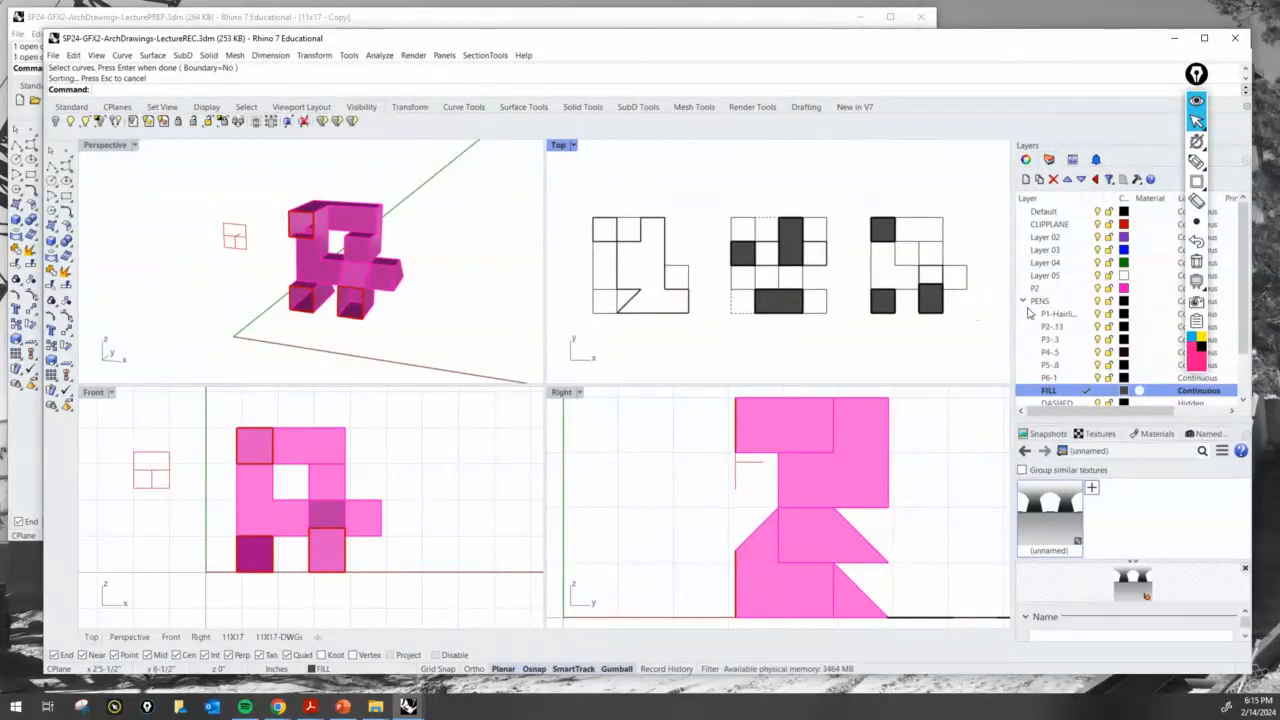
Step: Make the P6-1 pen layer the current layer
{"action": "scroll", "coordinate": [1073, 382], "scroll_direction": "down", "scroll_amount": 2}
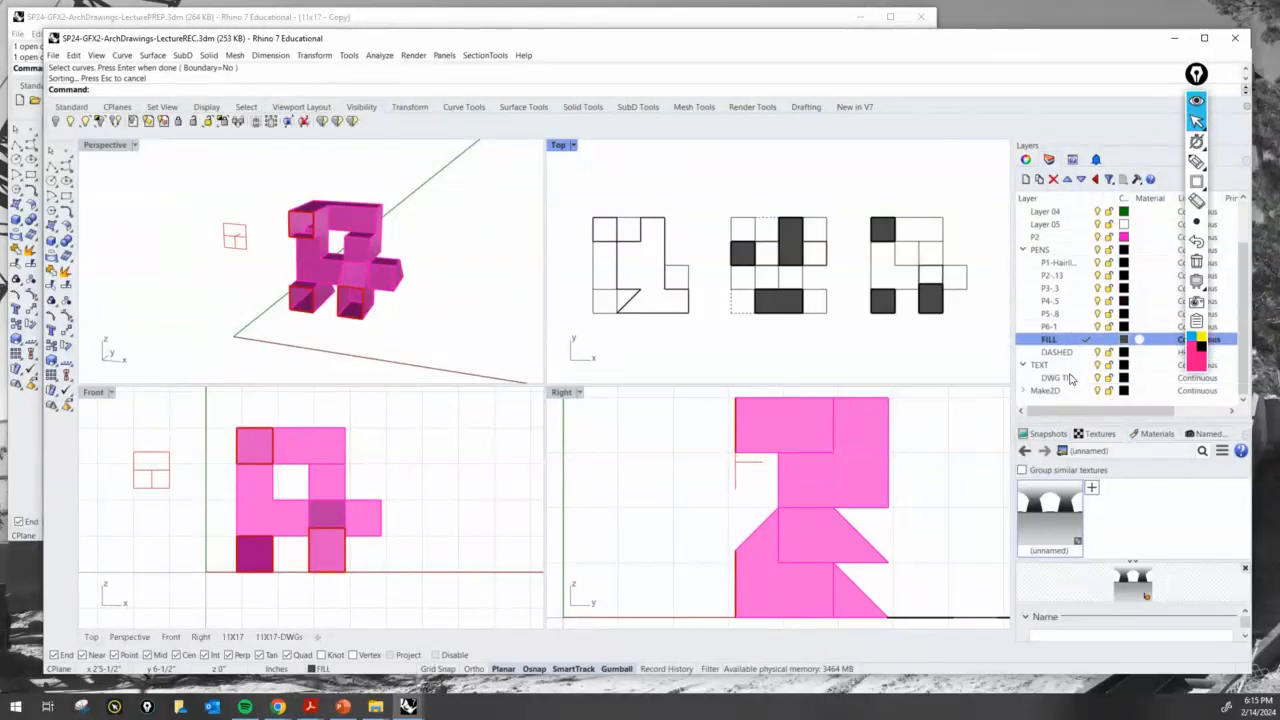
{"action": "left_click", "coordinate": [1087, 327]}
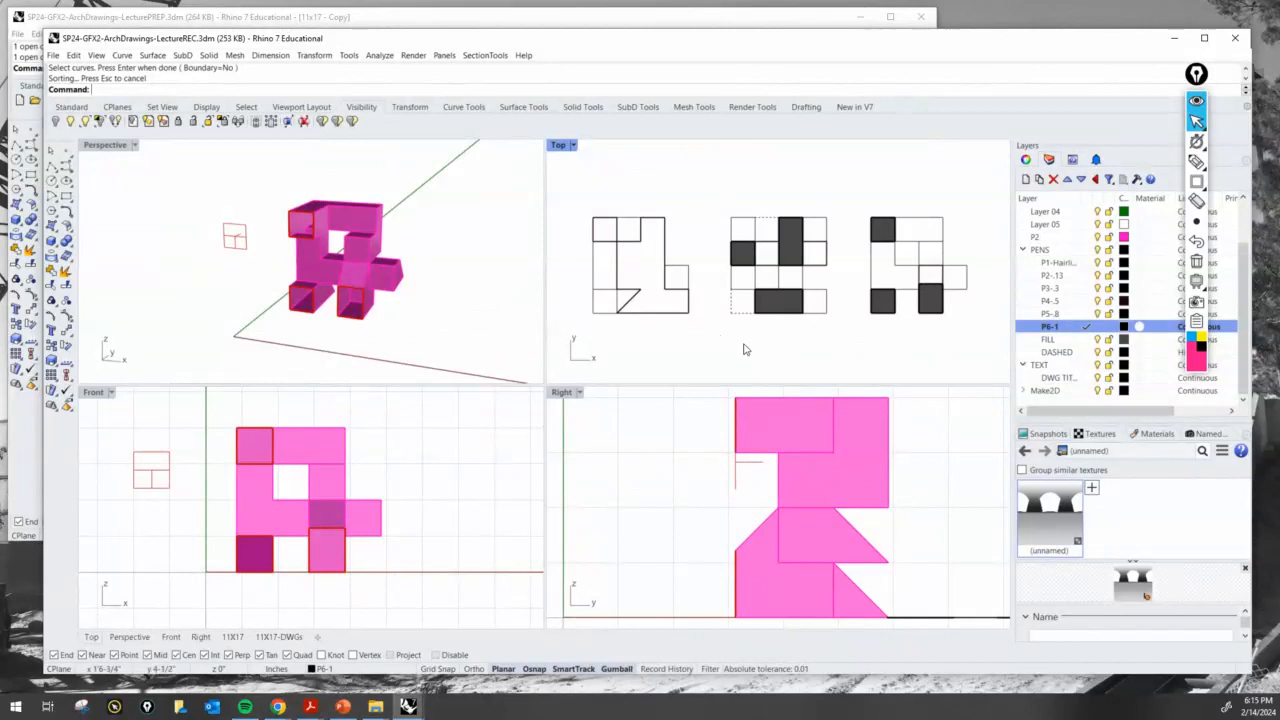
Step: Draw a horizontal ground line along the base of the first drawing, extending past both lower corners
{"action": "type", "text": "line"}
{"action": "key", "text": "Return"}
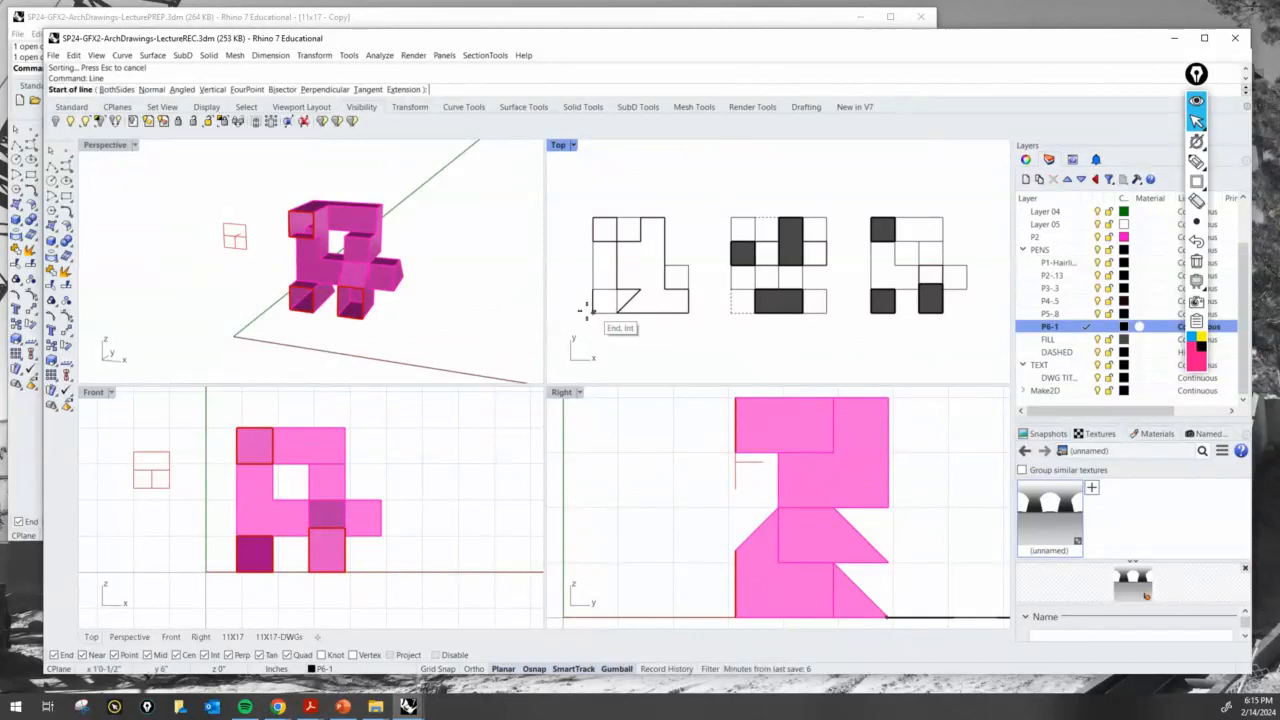
{"action": "left_click", "coordinate": [590, 312]}
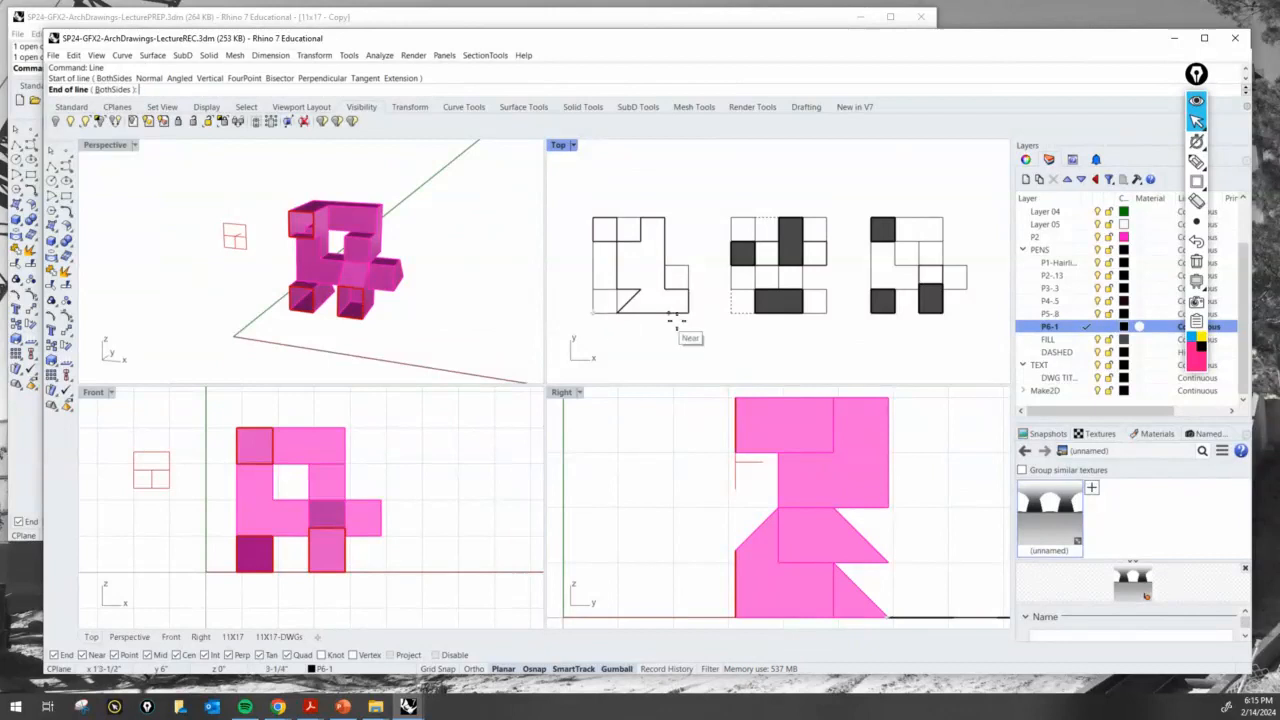
{"action": "left_click", "coordinate": [704, 312]}
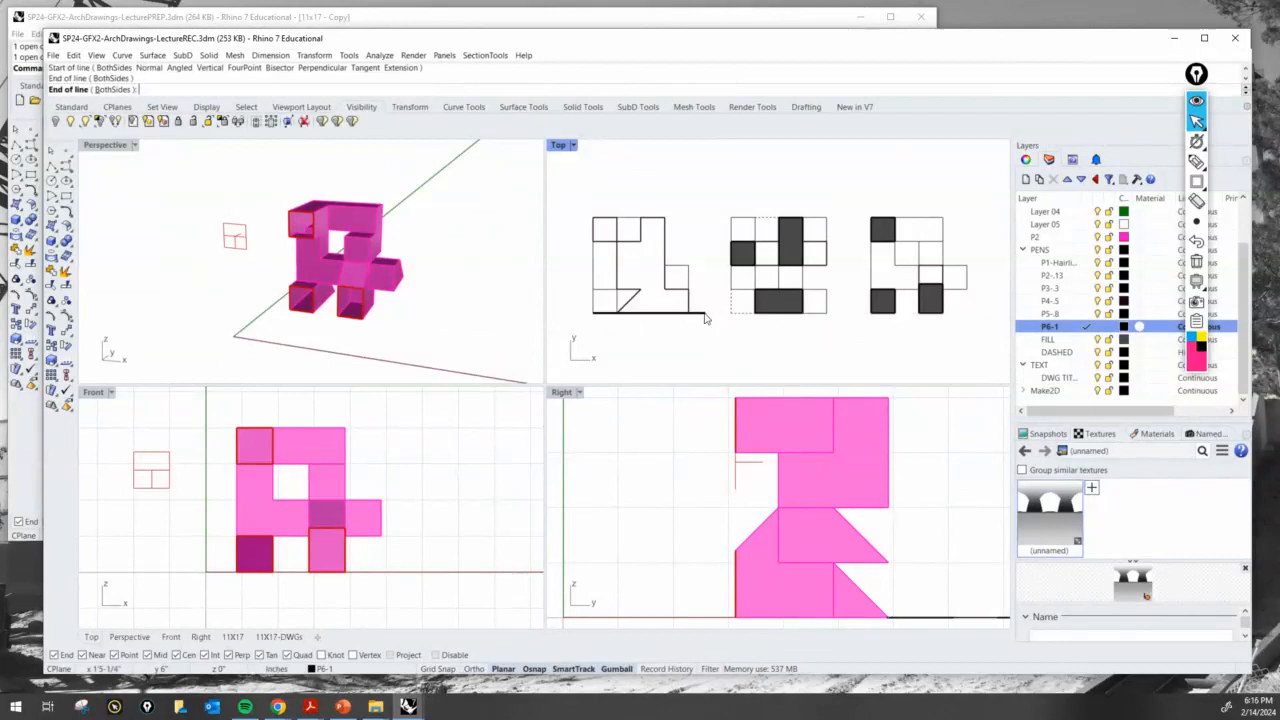
{"action": "left_click", "coordinate": [660, 312]}
{"action": "scroll", "coordinate": [607, 300], "scroll_direction": "up", "scroll_amount": 3}
{"action": "left_click", "coordinate": [616, 312]}
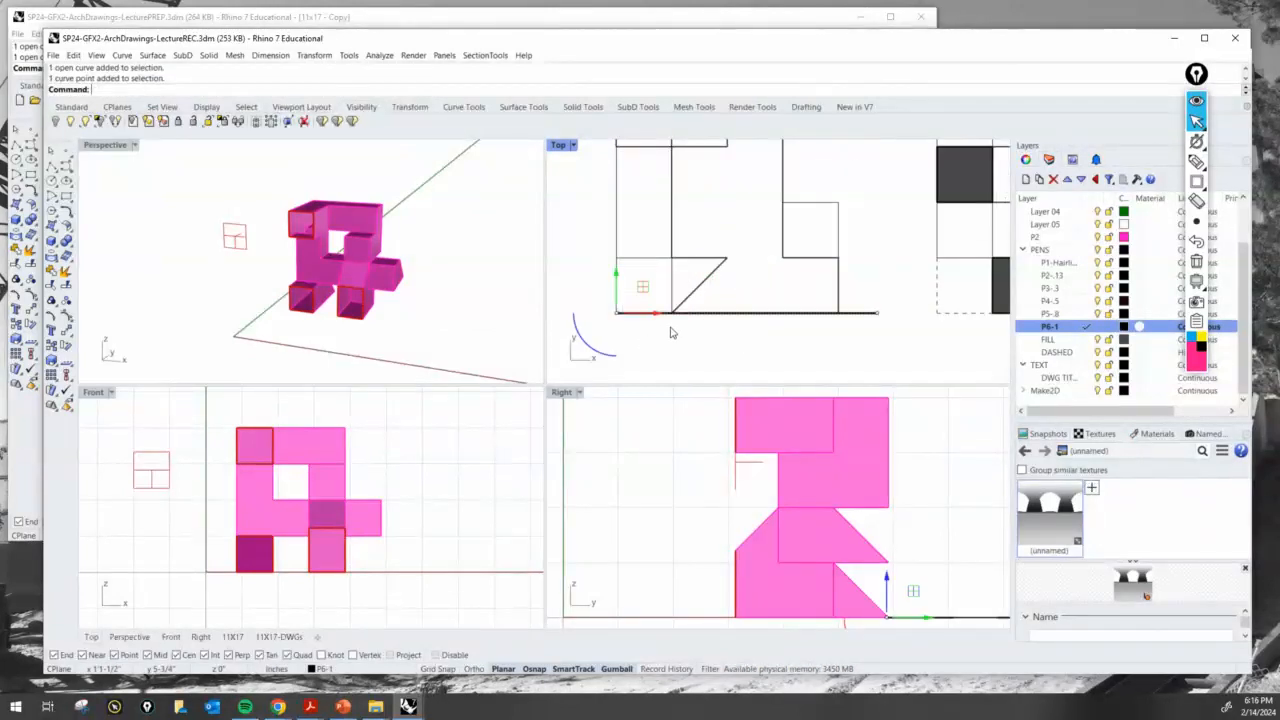
{"action": "left_click_drag", "start_coordinate": [658, 314], "coordinate": [620, 328]}
{"action": "scroll", "coordinate": [779, 340], "scroll_direction": "down", "scroll_amount": 5}
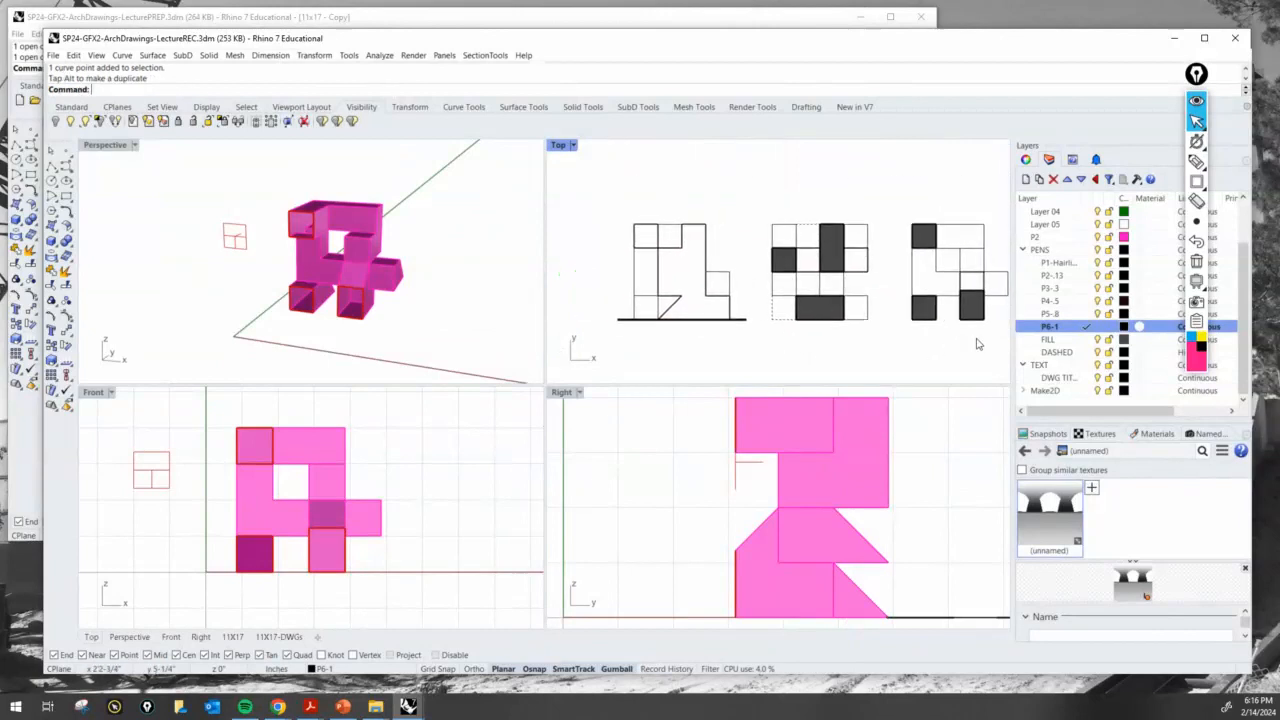
Step: Copy the ground line from the first drawing to the third, using their matching upper-left corners as reference points
{"action": "left_click", "coordinate": [748, 320]}
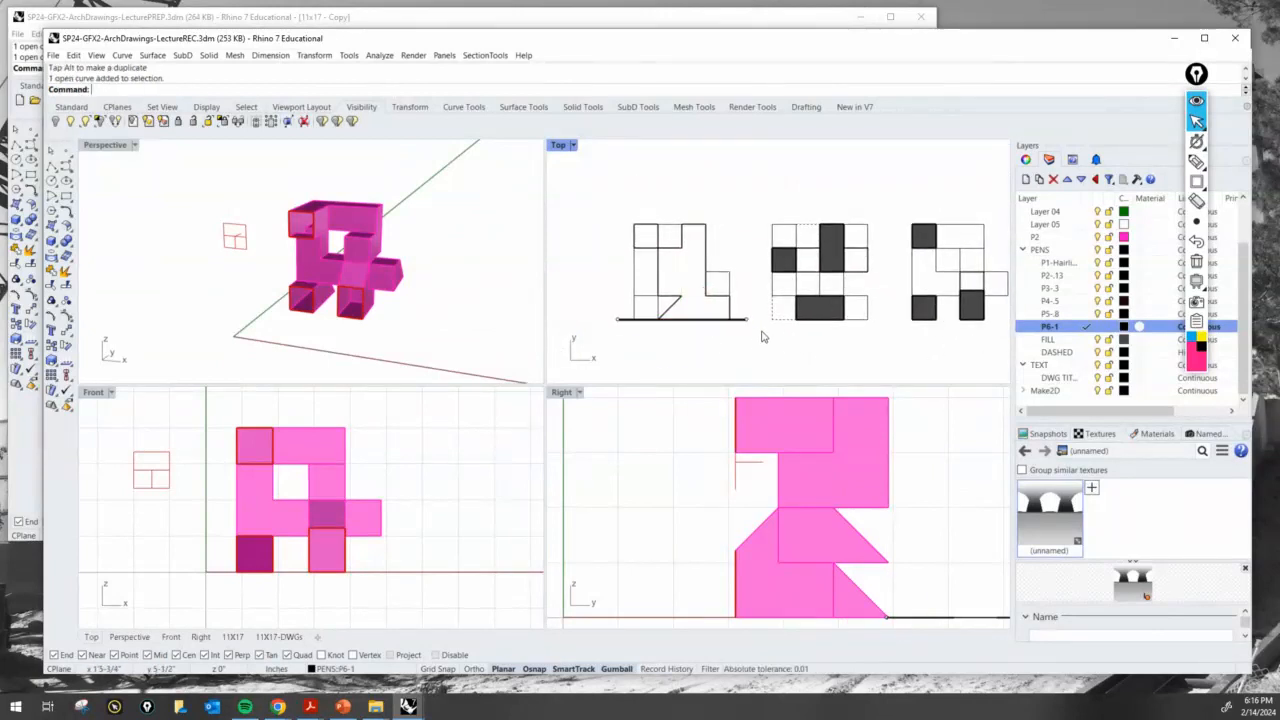
{"action": "scroll", "coordinate": [758, 345], "scroll_direction": "up", "scroll_amount": 5}
{"action": "scroll", "coordinate": [766, 334], "scroll_direction": "down", "scroll_amount": 4}
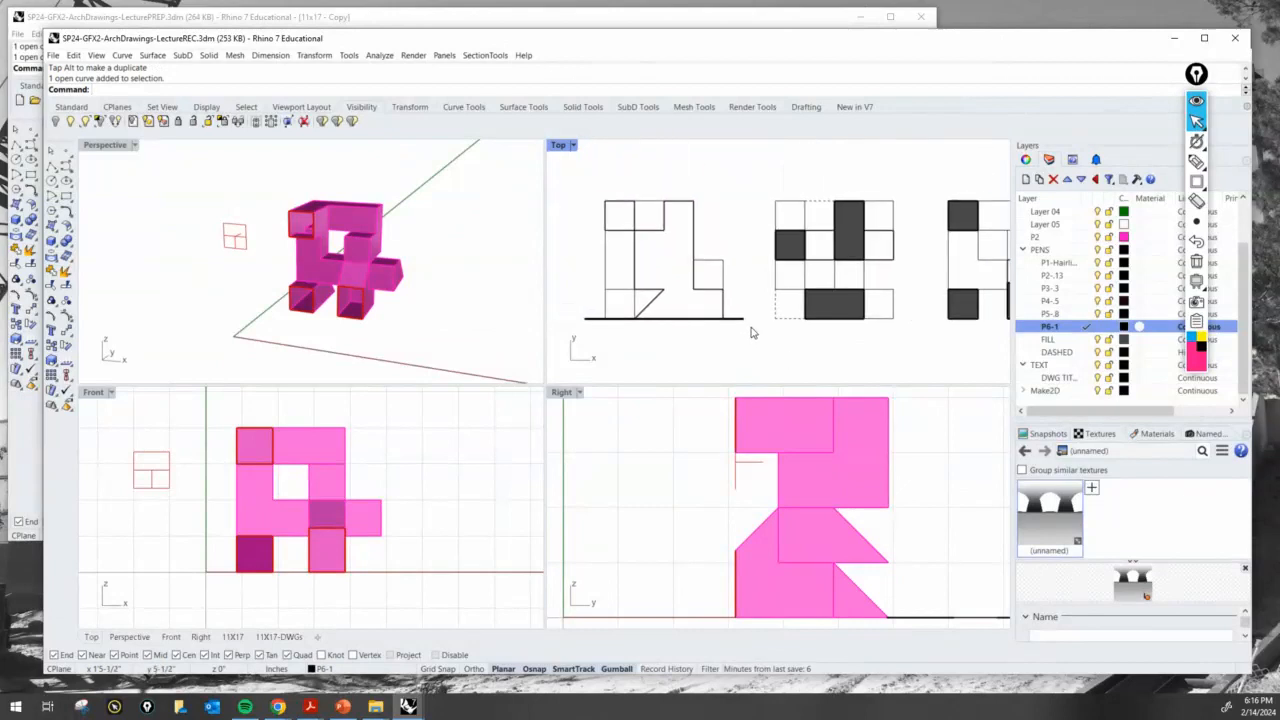
{"action": "scroll", "coordinate": [750, 332], "scroll_direction": "down", "scroll_amount": 2}
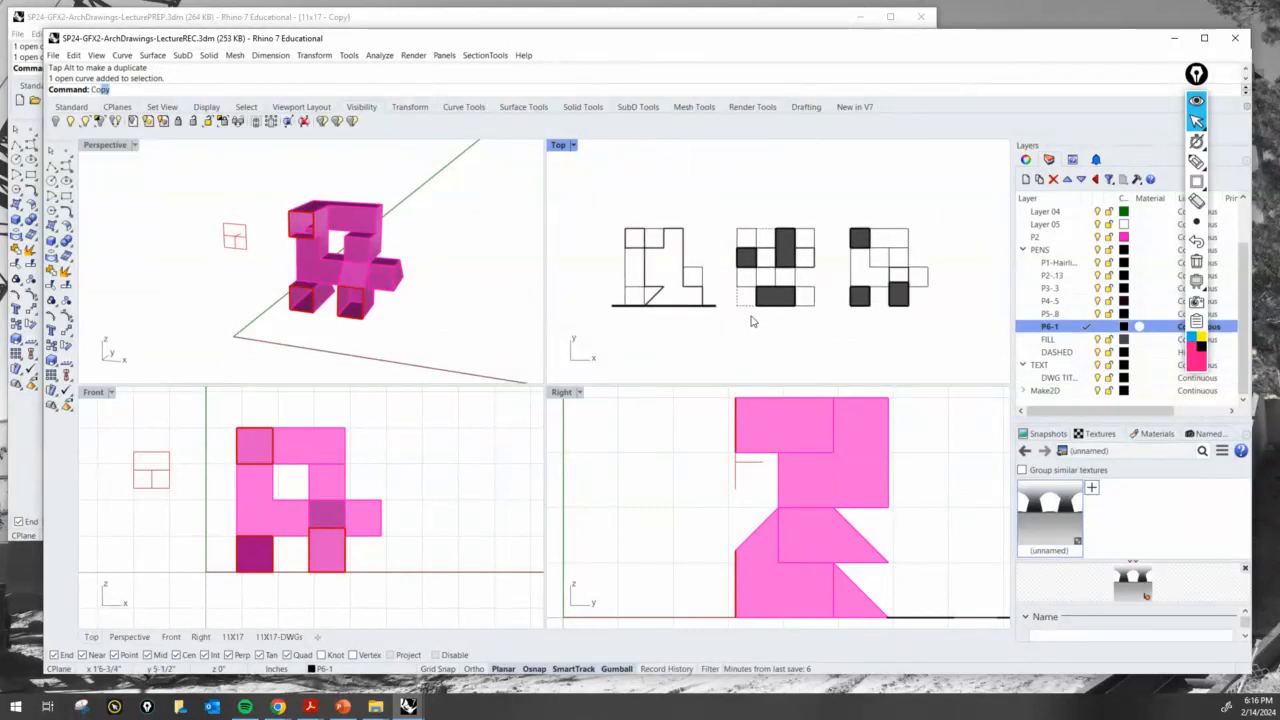
{"action": "key", "text": "Return"}
{"action": "scroll", "coordinate": [760, 310], "scroll_direction": "up", "scroll_amount": 3}
{"action": "left_click", "coordinate": [692, 302]}
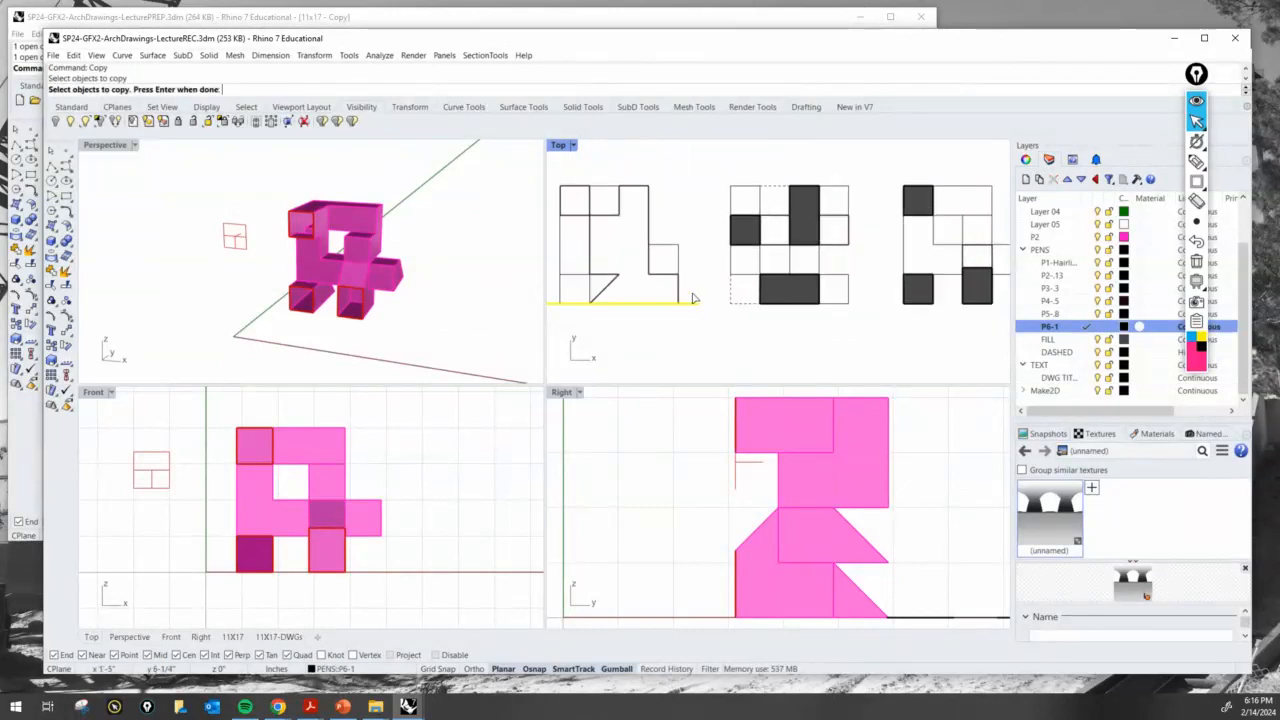
{"action": "key", "text": "Return"}
{"action": "scroll", "coordinate": [648, 198], "scroll_direction": "down", "scroll_amount": 2}
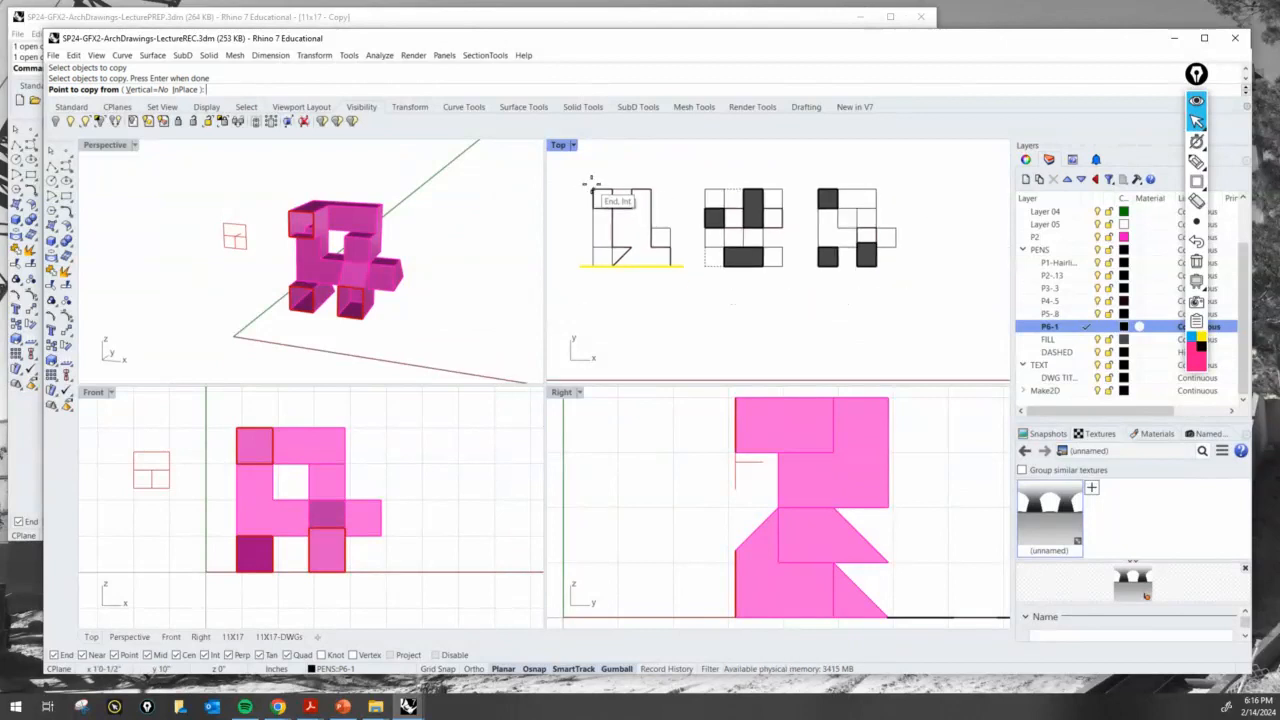
{"action": "left_click", "coordinate": [592, 188]}
{"action": "left_click", "coordinate": [817, 188]}
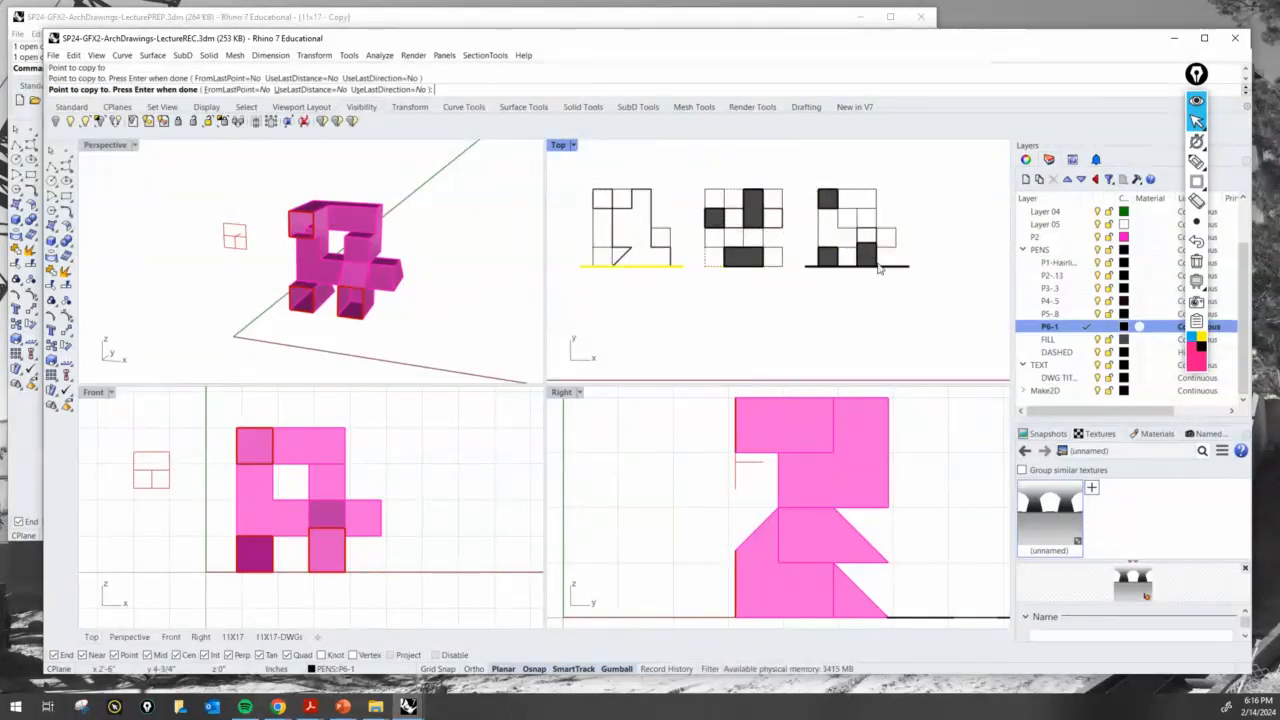
{"action": "key", "text": "Return"}
Step: Delete the ground lines beneath the third and first drawings
{"action": "right_click_drag", "start_coordinate": [765, 308], "coordinate": [786, 318]}
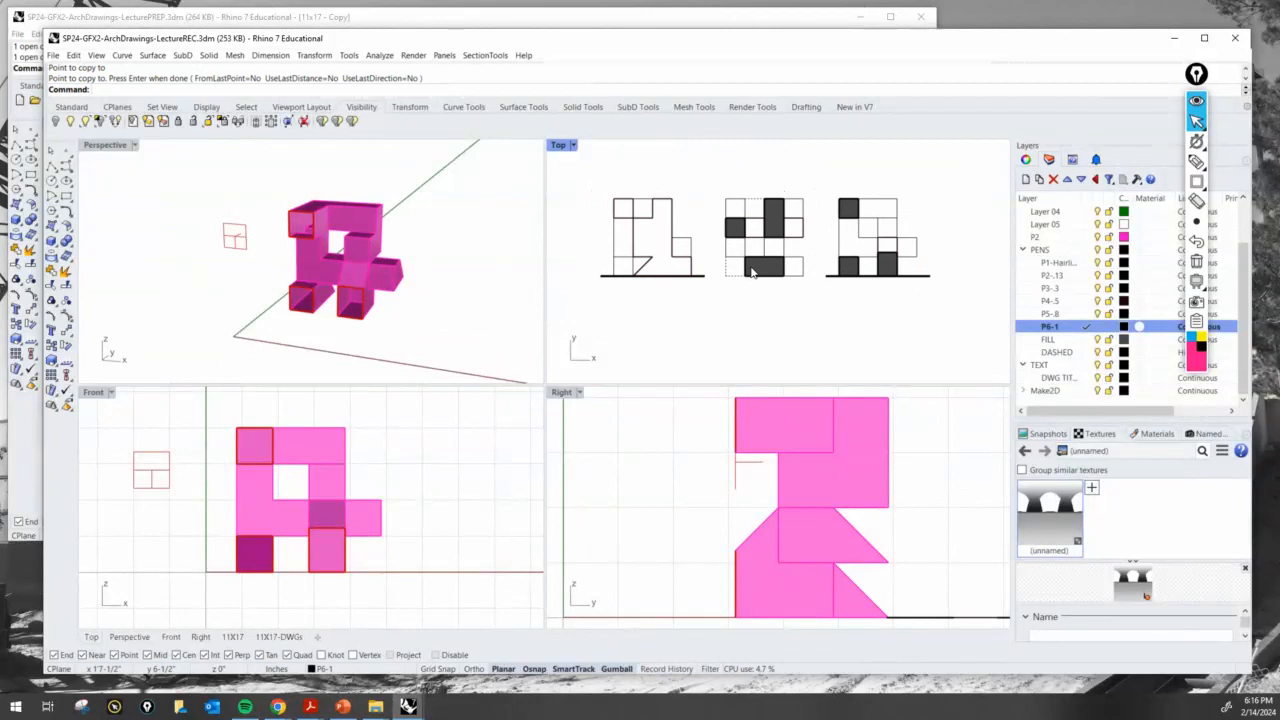
{"action": "key", "text": "Return"}
{"action": "left_click", "coordinate": [905, 276]}
{"action": "key", "text": "Delete"}
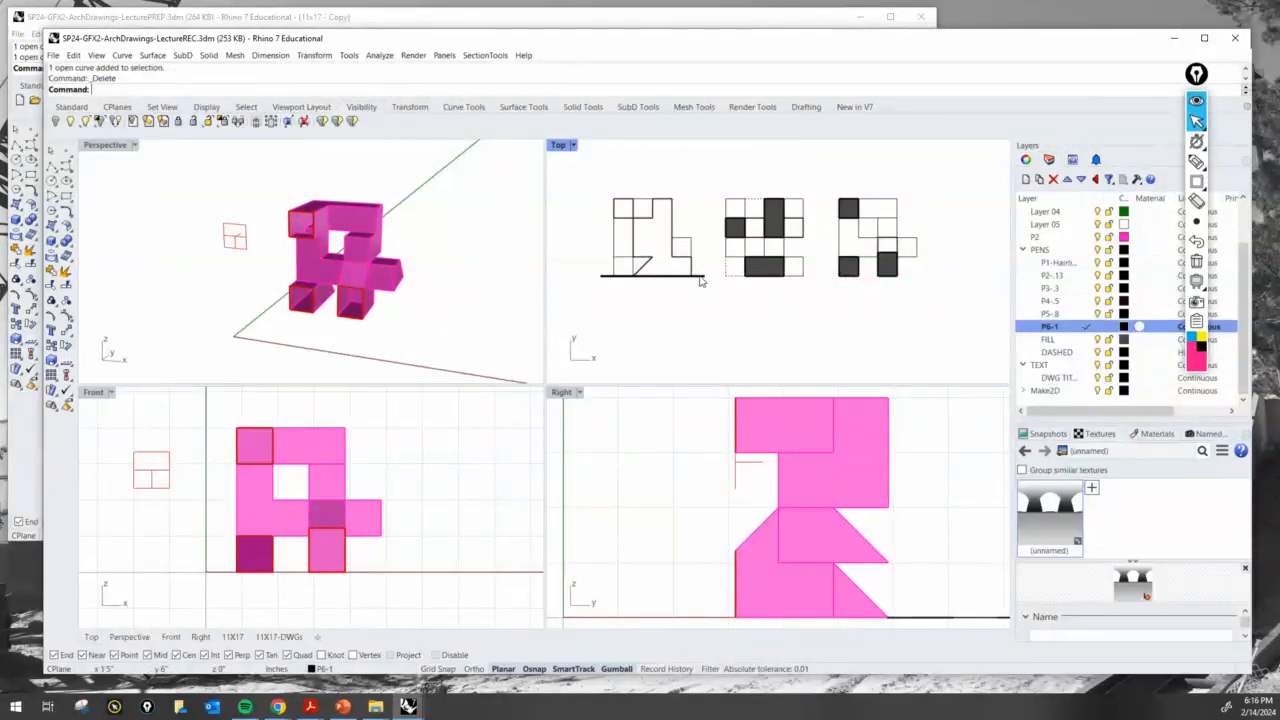
{"action": "left_click", "coordinate": [700, 276]}
{"action": "key", "text": "Delete"}
Step: Draw a short vertical line straight down from the first drawing's lower-right corner
{"action": "scroll", "coordinate": [718, 295], "scroll_direction": "up", "scroll_amount": 4}
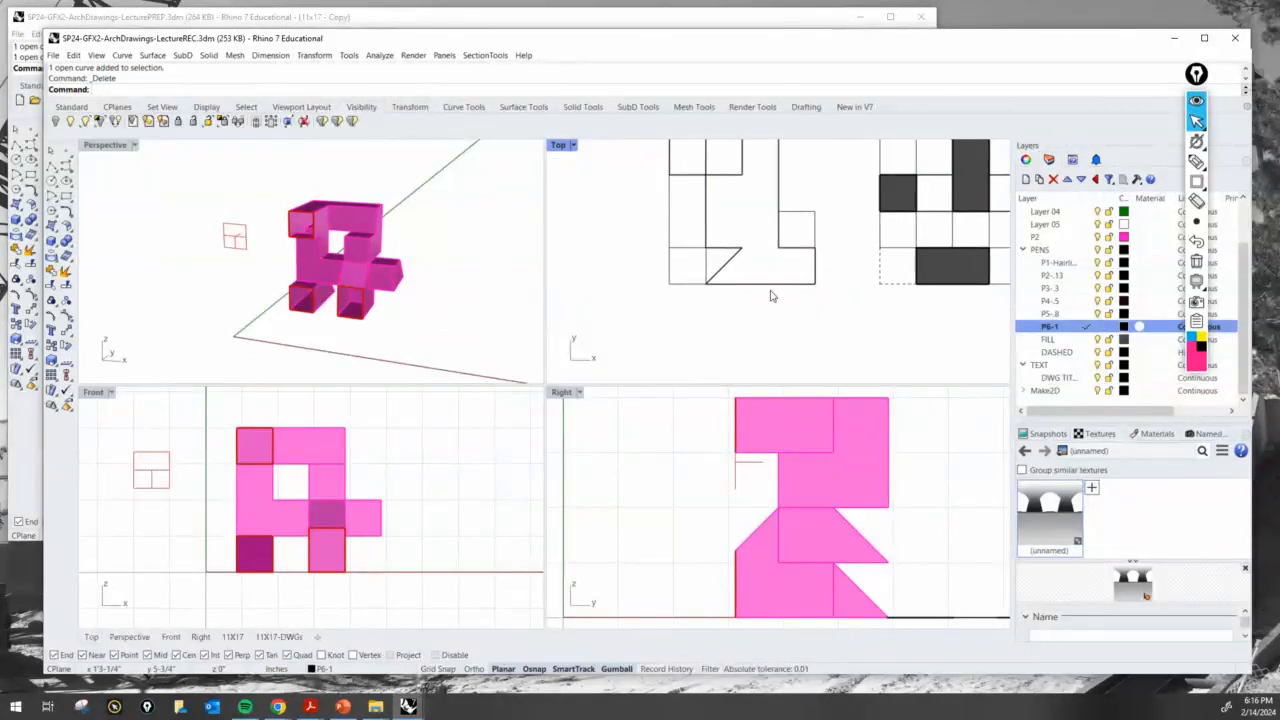
{"action": "key", "text": "Return"}
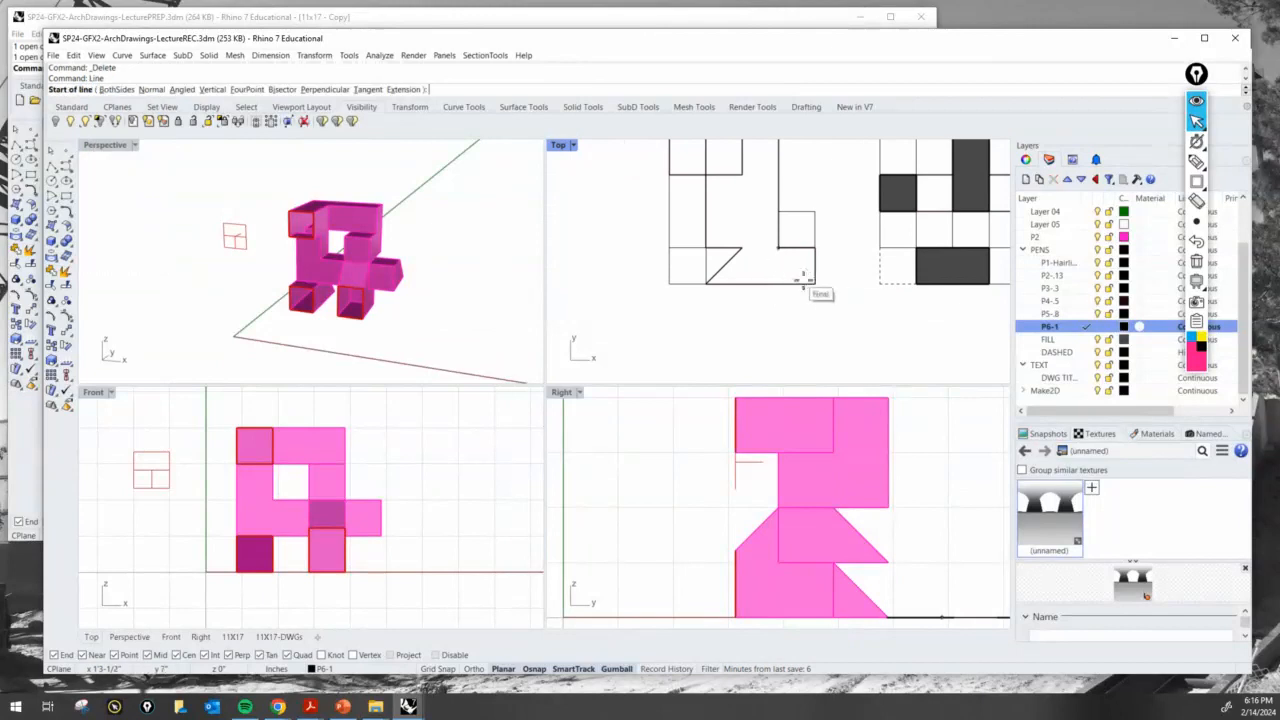
{"action": "left_click", "coordinate": [816, 287]}
{"action": "left_click", "coordinate": [819, 312]}
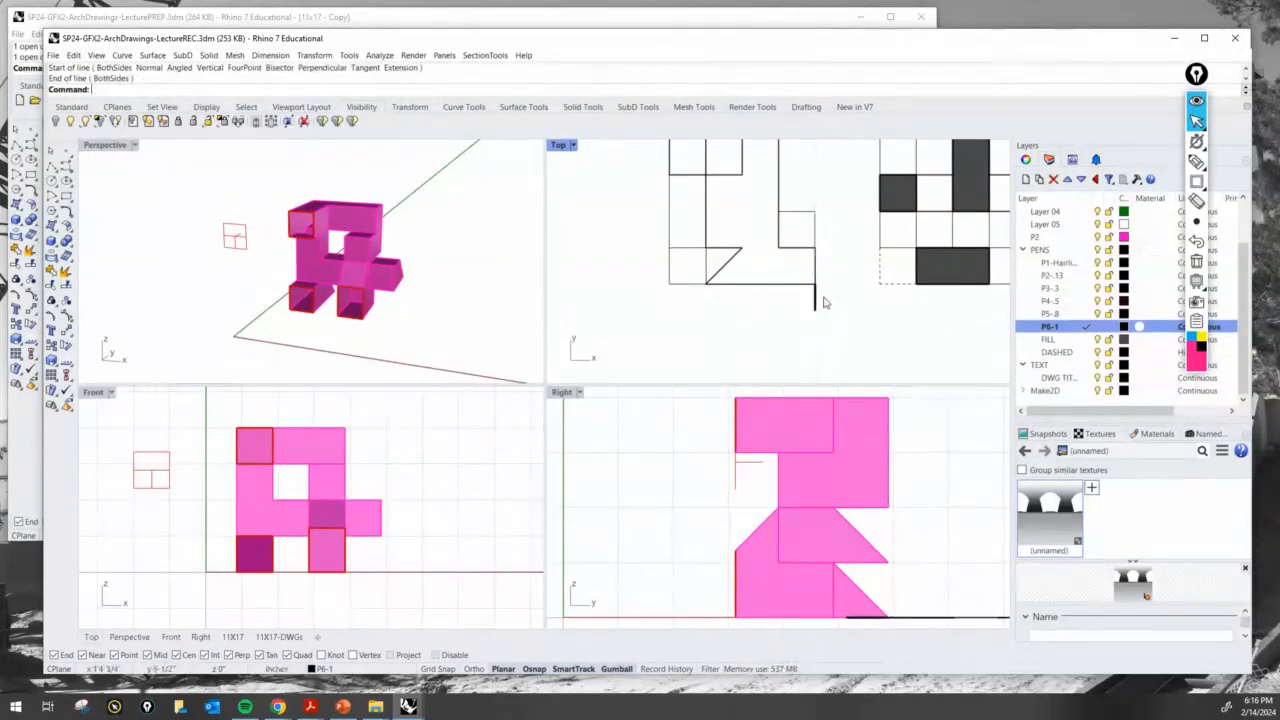
Step: Mirror a copy of the short vertical line to the opposite corner about the first drawing's vertical centerline
{"action": "scroll", "coordinate": [824, 302], "scroll_direction": "up", "scroll_amount": 1}
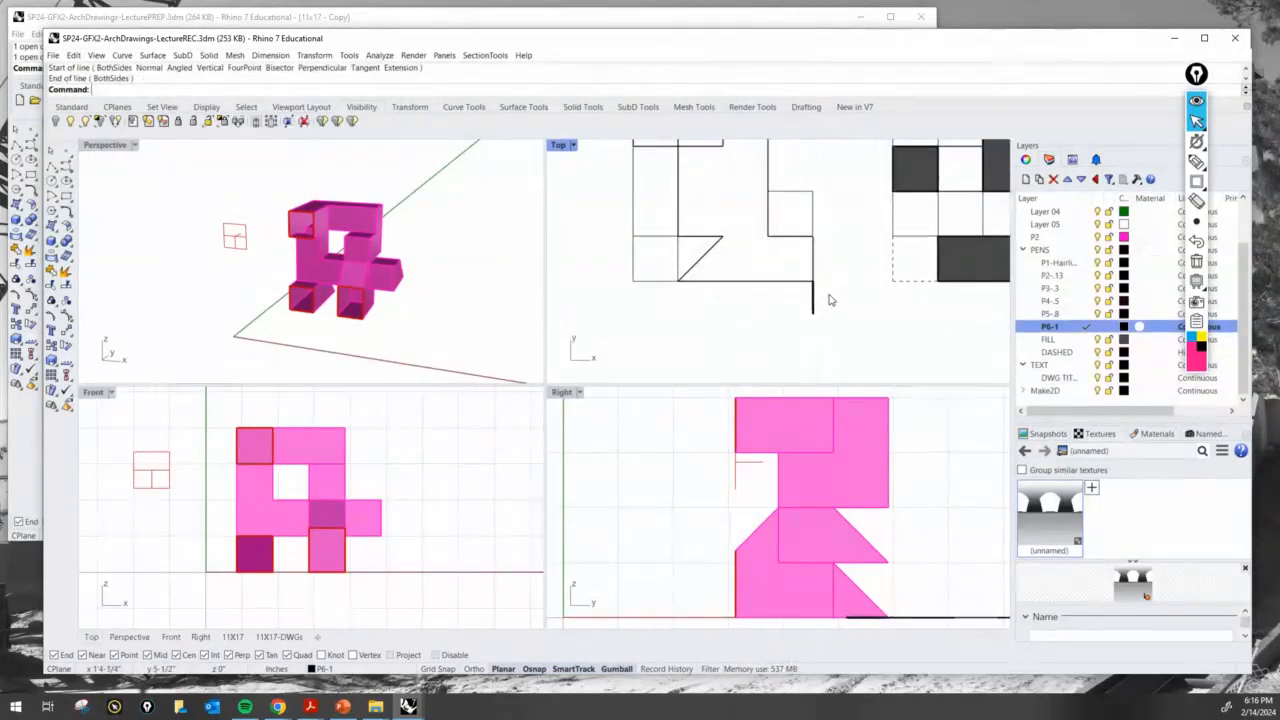
{"action": "type", "text": "mi"}
{"action": "key", "text": "Return"}
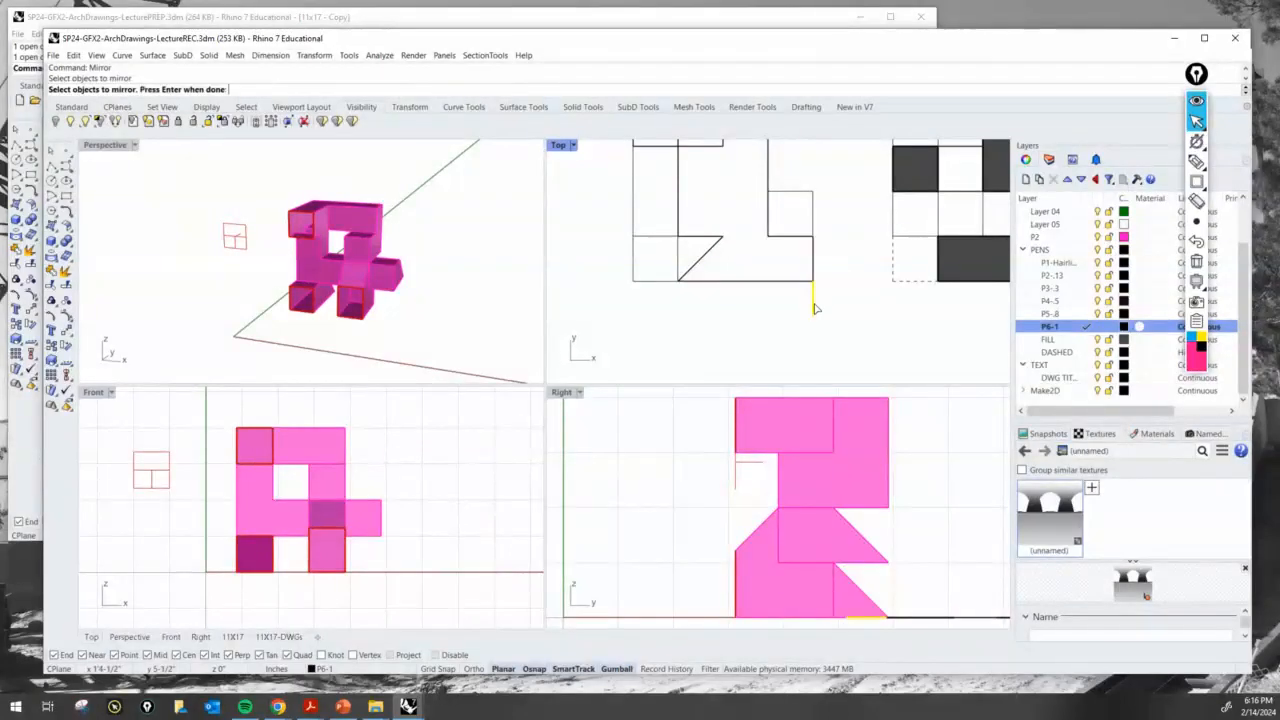
{"action": "scroll", "coordinate": [812, 300], "scroll_direction": "down", "scroll_amount": 2}
{"action": "right_click_drag", "start_coordinate": [771, 188], "coordinate": [762, 228]}
{"action": "key", "text": "Return"}
{"action": "left_click", "coordinate": [745, 213]}
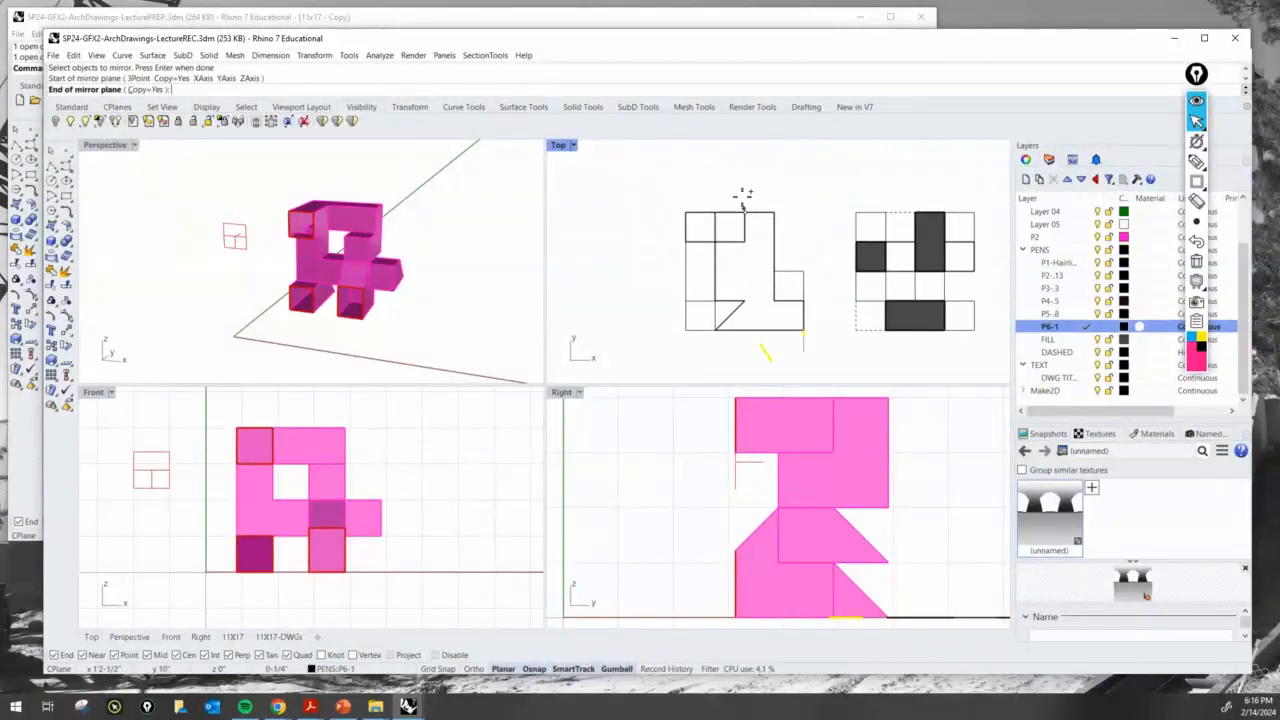
{"action": "left_click", "coordinate": [744, 181], "text": "shift"}
Step: Offset the short vertical line at the first drawing's lower-right corner outward by 0.5 inches
{"action": "scroll", "coordinate": [795, 285], "scroll_direction": "up", "scroll_amount": 5}
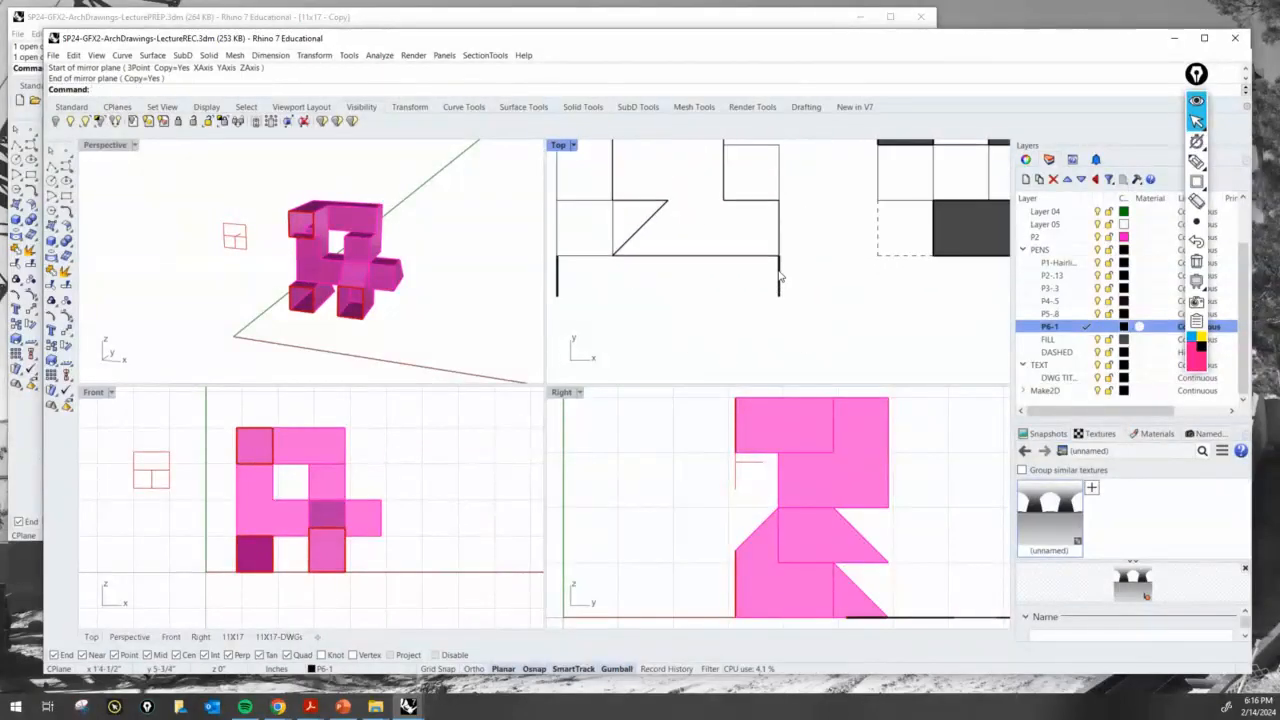
{"action": "key", "text": "Return"}
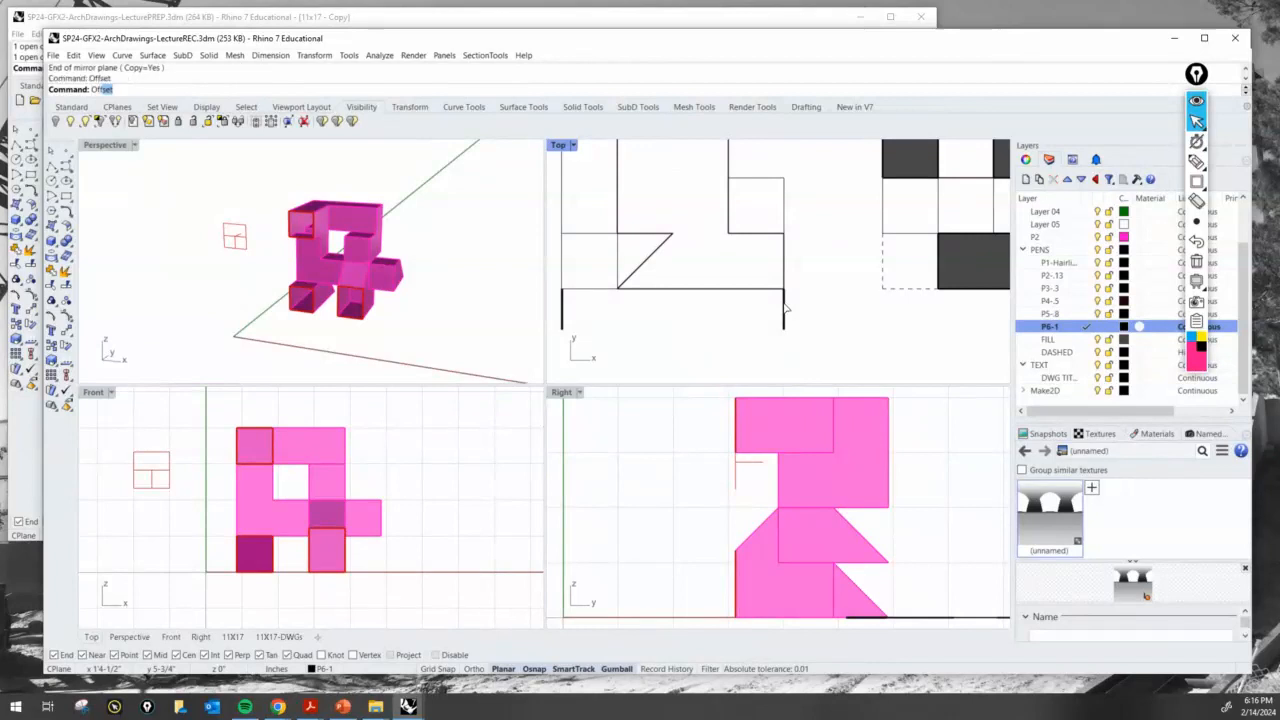
{"action": "left_click", "coordinate": [783, 312]}
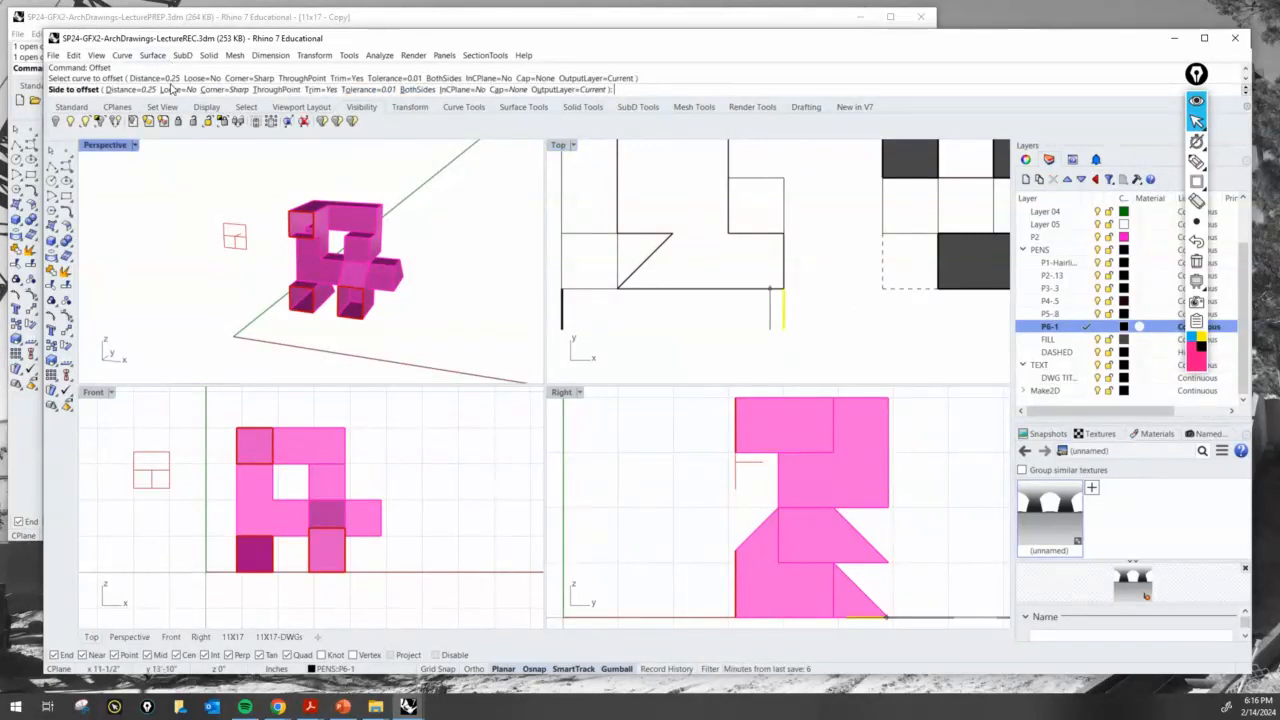
{"action": "left_click", "coordinate": [128, 89]}
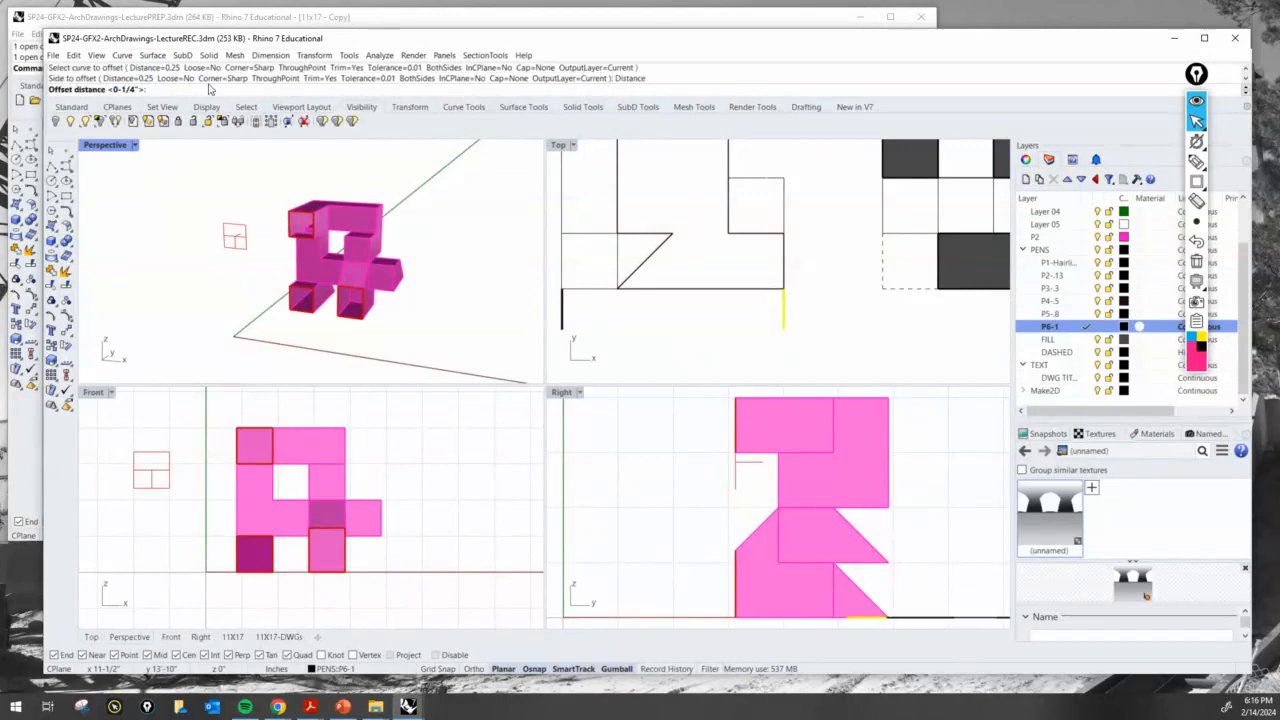
{"action": "type", "text": ".5"}
{"action": "key", "text": "Return"}
{"action": "left_click", "coordinate": [824, 336]}
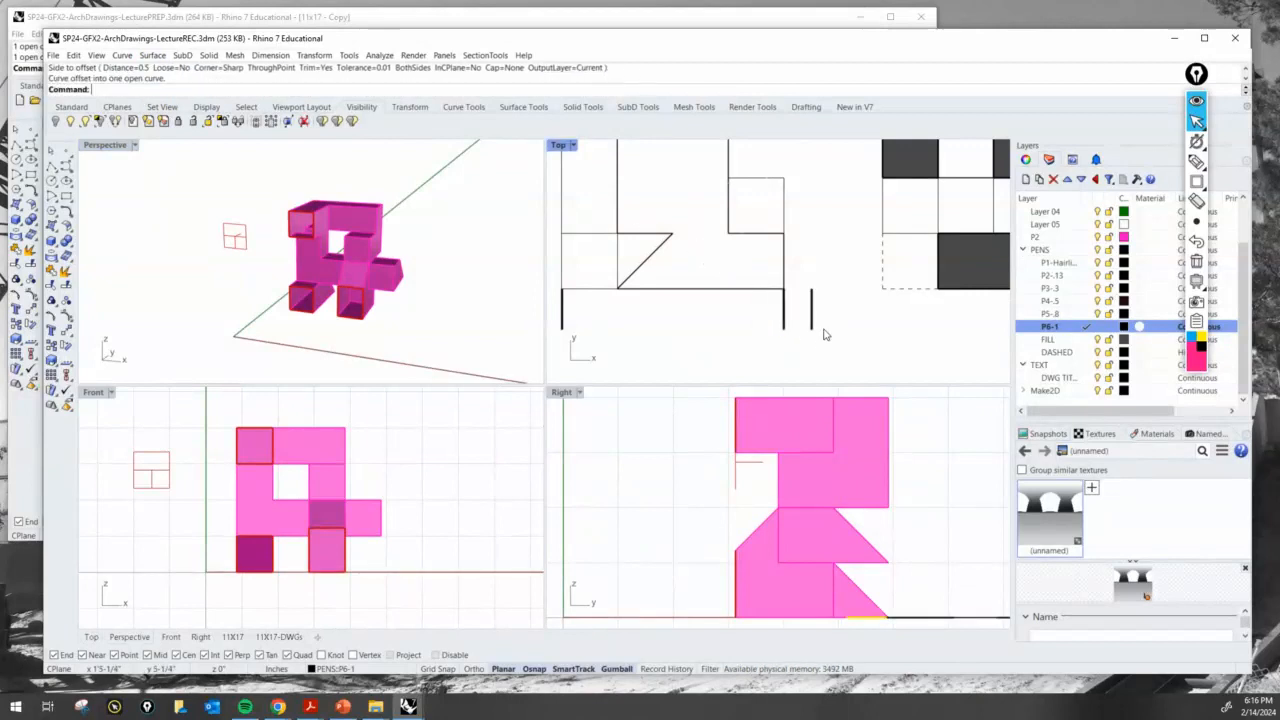
Step: Offset the short vertical line at the first drawing's lower-left corner outward by 0.5 inches
{"action": "right_click_drag", "start_coordinate": [789, 323], "coordinate": [858, 303]}
{"action": "key", "text": "Return"}
{"action": "left_click", "coordinate": [632, 289]}
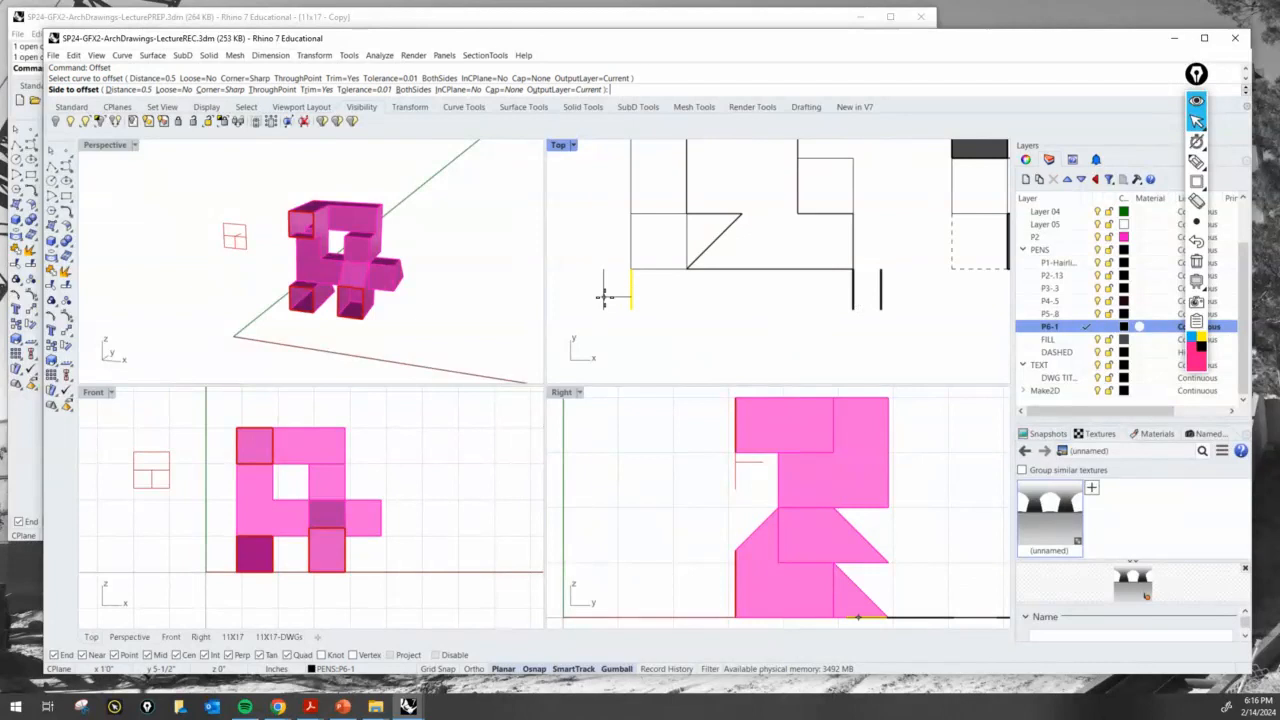
{"action": "left_click", "coordinate": [605, 292]}
Step: Draw a horizontal ground line along the first drawing's base, between the upper ends of the two outer offset lines
{"action": "type", "text": "Line"}
{"action": "key", "text": "Return"}
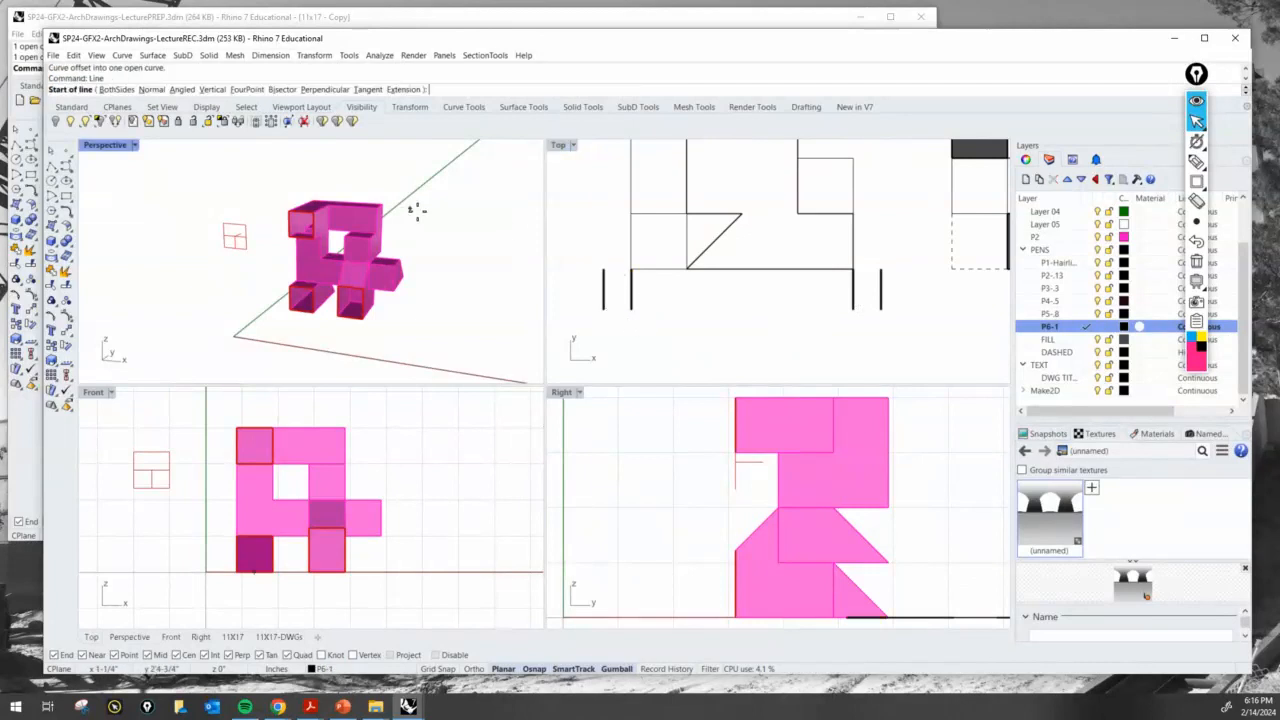
{"action": "left_click", "coordinate": [604, 270]}
{"action": "left_click", "coordinate": [879, 268]}
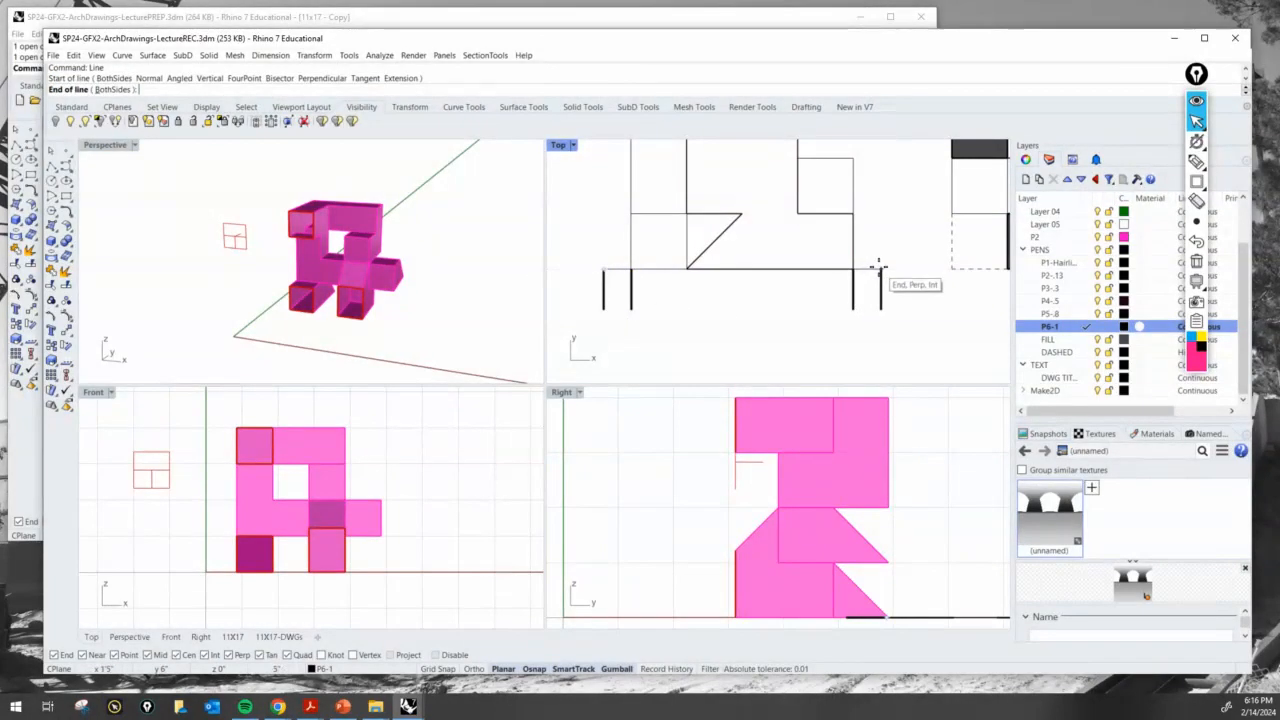
Step: Delete the four short vertical guide lines beneath the first drawing
{"action": "left_click_drag", "start_coordinate": [904, 336], "coordinate": [611, 306]}
{"action": "key", "text": "Delete"}
{"action": "scroll", "coordinate": [610, 306], "scroll_direction": "down", "scroll_amount": 4}
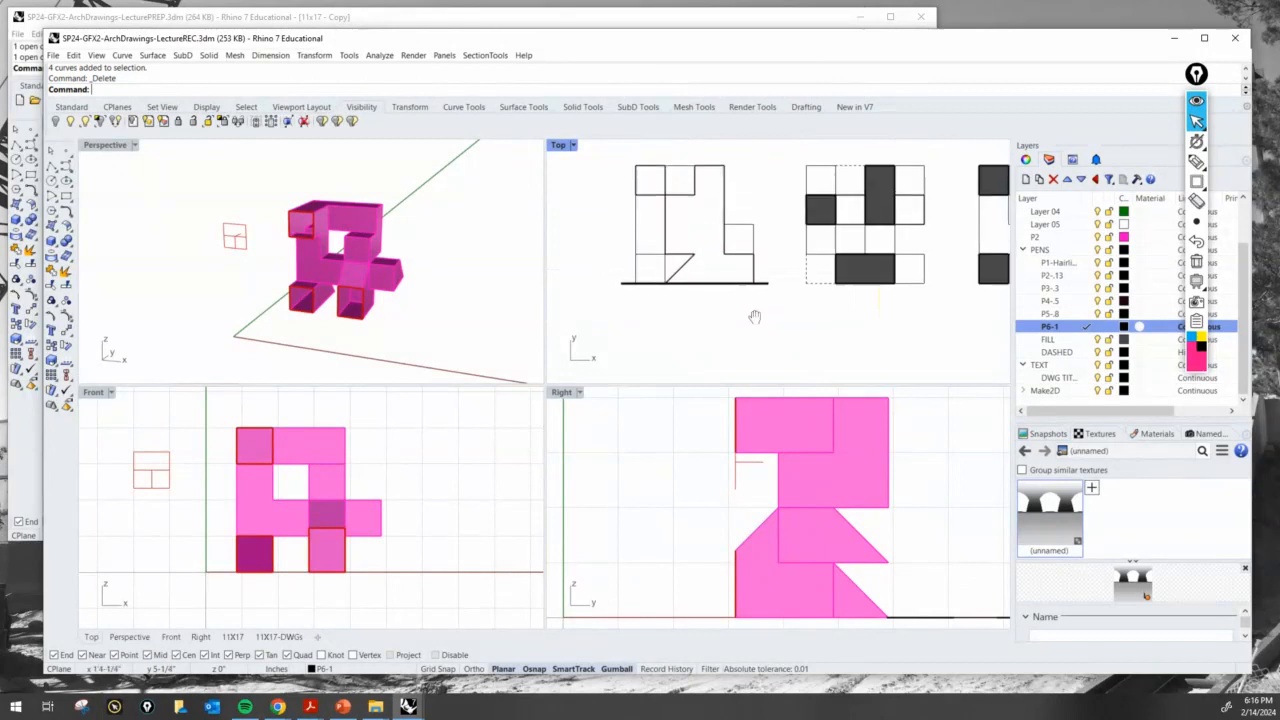
{"action": "left_click", "coordinate": [1197, 160]}
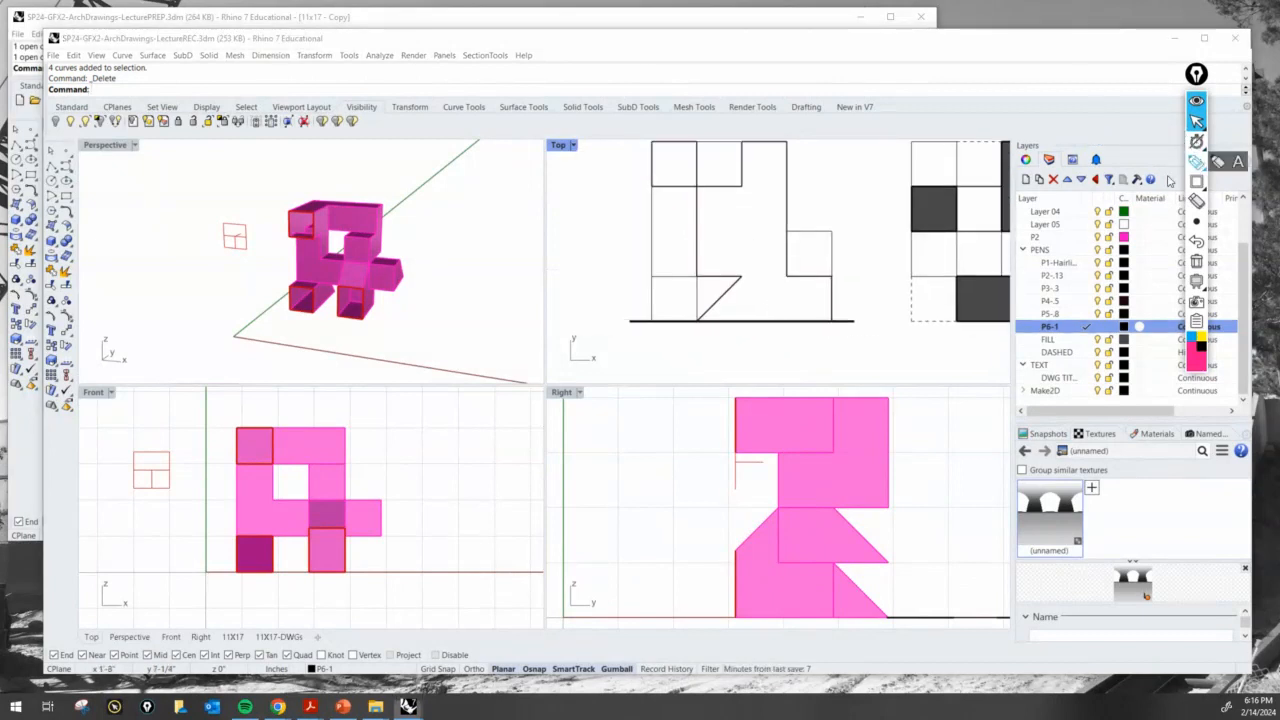
{"action": "left_click_drag", "start_coordinate": [845, 291], "coordinate": [840, 316]}
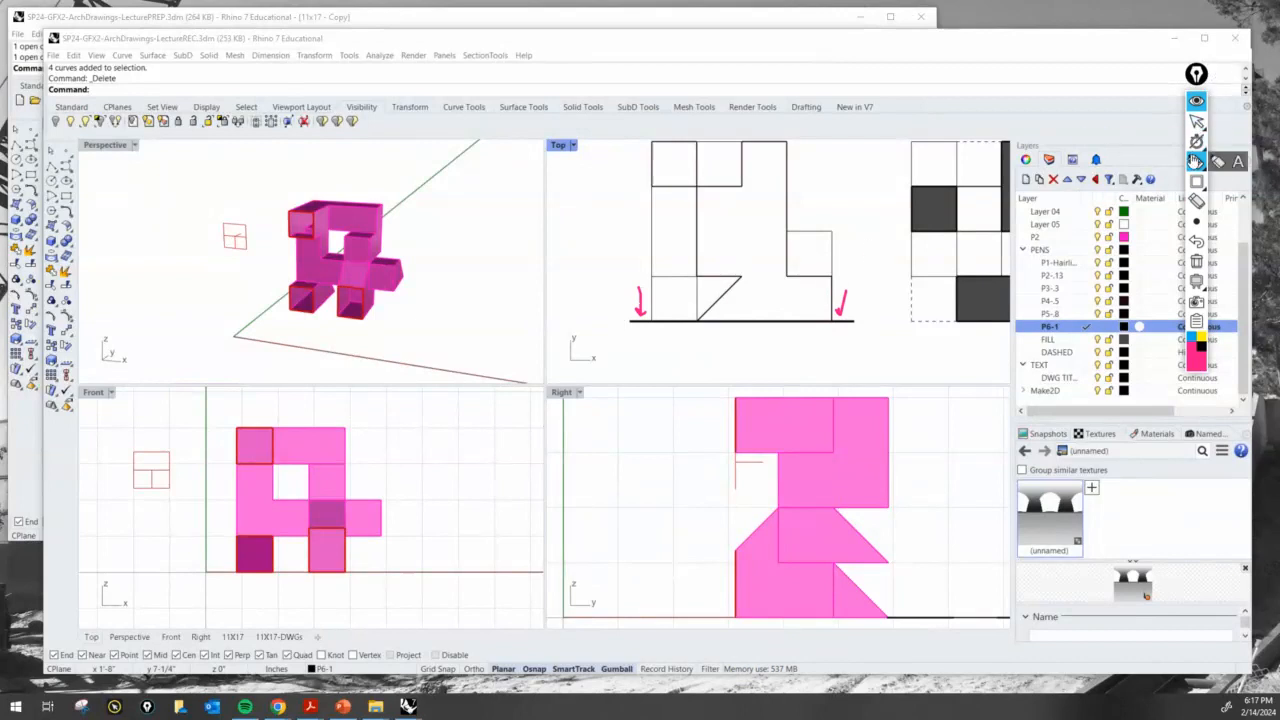
{"action": "left_click", "coordinate": [1196, 261]}
{"action": "left_click", "coordinate": [1196, 121]}
Step: Copy the first drawing's ground line beneath the third drawing, using the drawings' upper-left corners as reference points, and save the file
{"action": "scroll", "coordinate": [1000, 240], "scroll_direction": "down", "scroll_amount": 2}
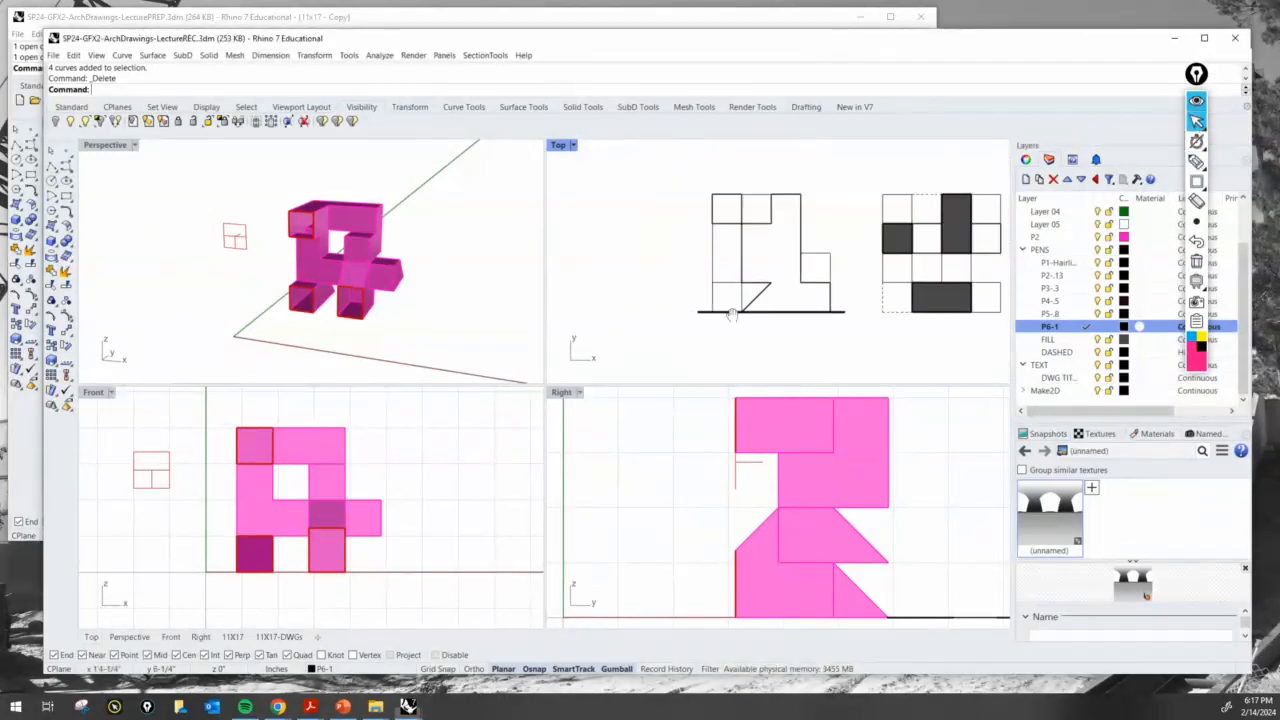
{"action": "left_click", "coordinate": [746, 326]}
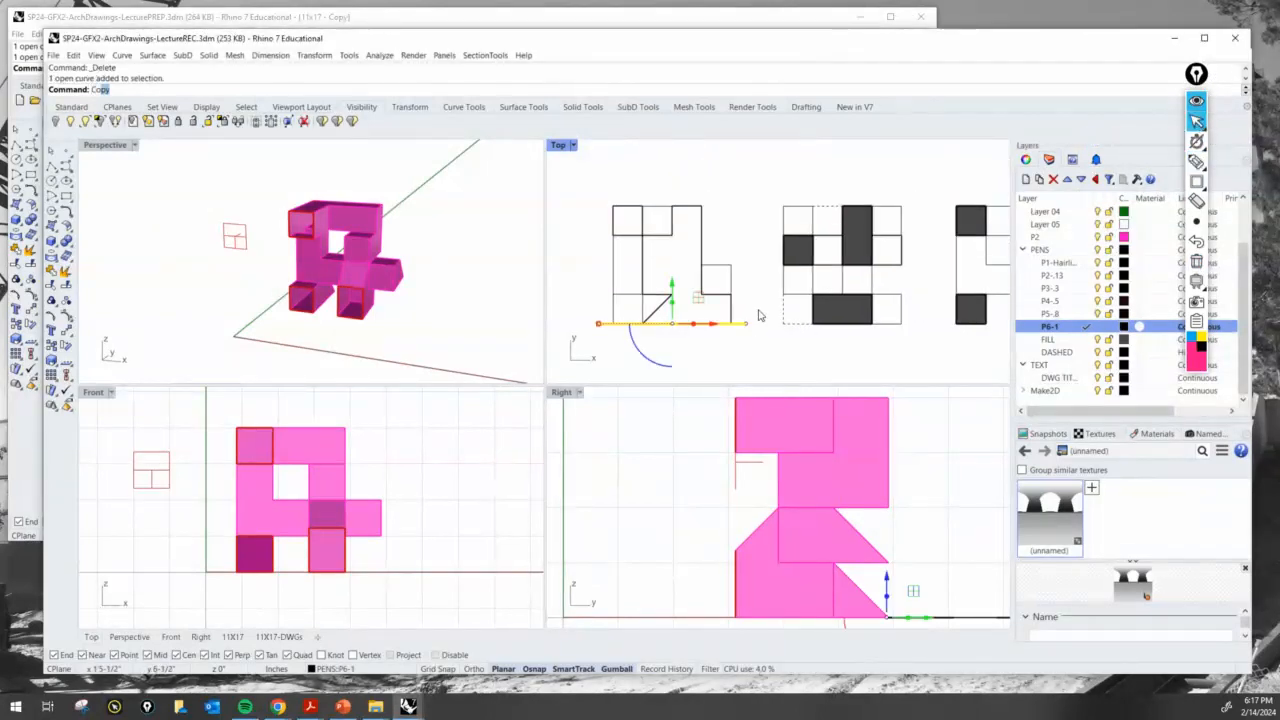
{"action": "key", "text": "Return"}
{"action": "left_click", "coordinate": [613, 206]}
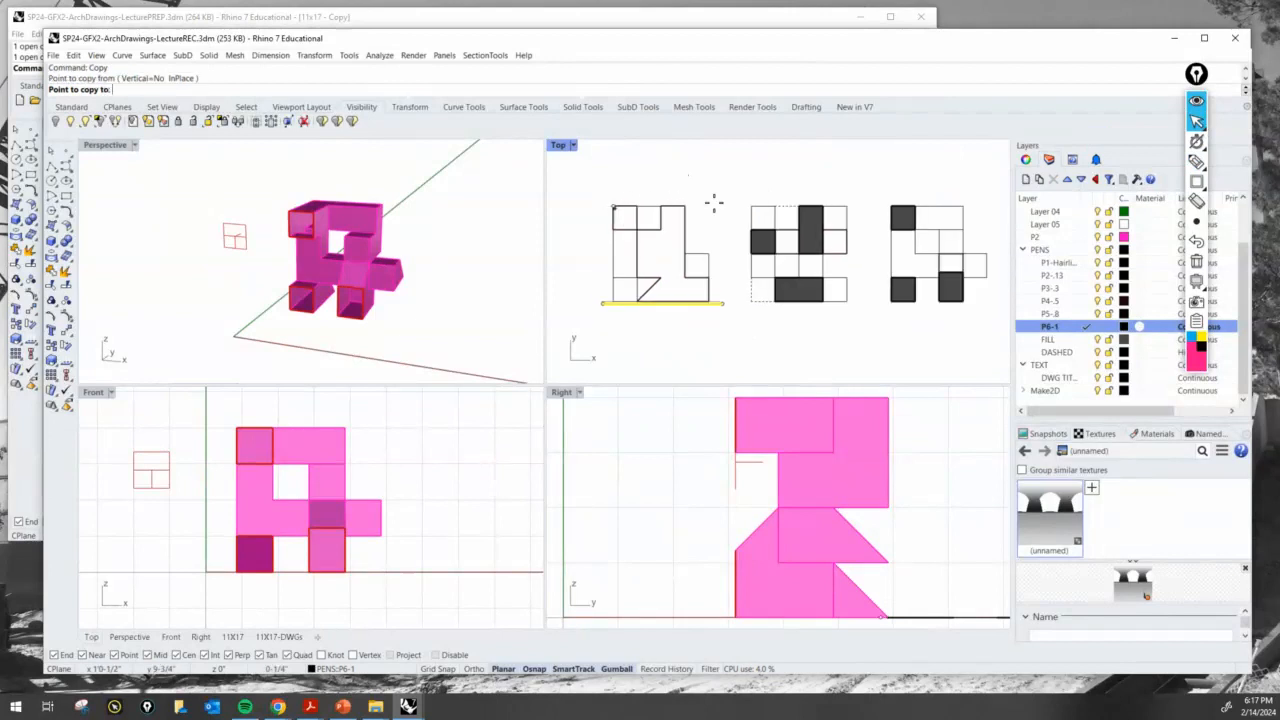
{"action": "scroll", "coordinate": [613, 206], "scroll_direction": "down", "scroll_amount": 1}
{"action": "left_click", "coordinate": [889, 205]}
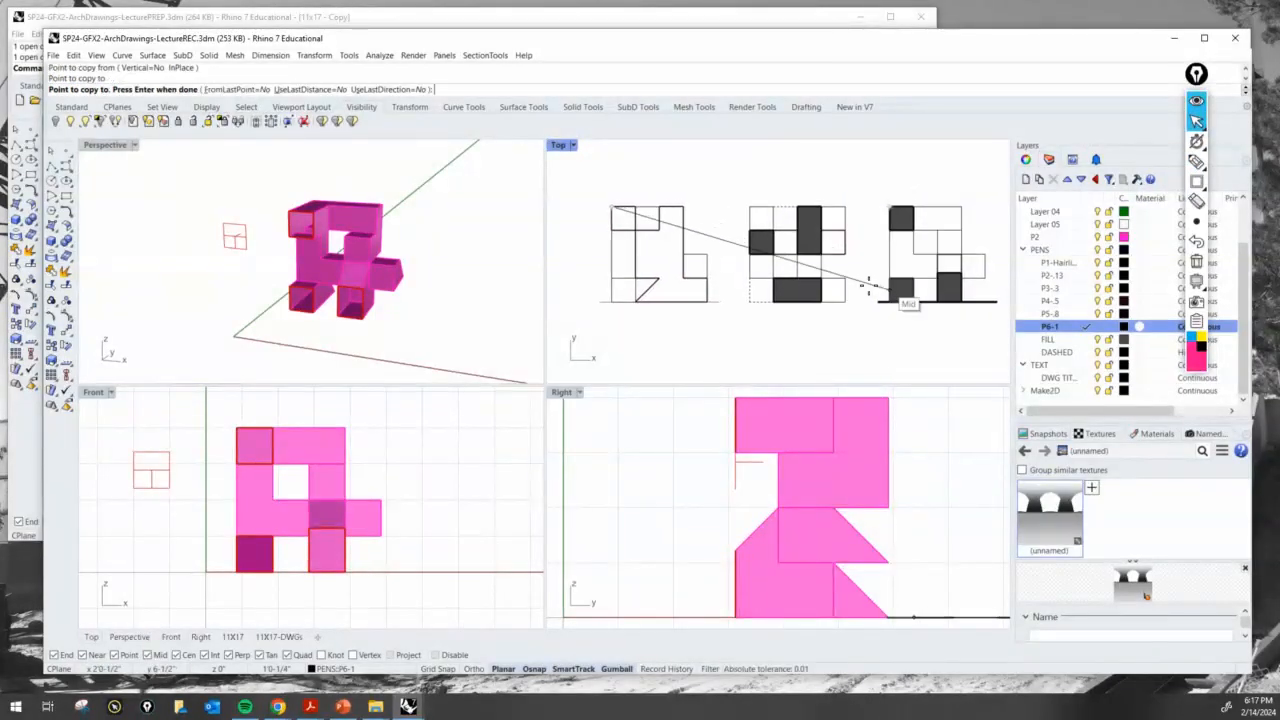
{"action": "mouse_move", "coordinate": [935, 313]}
{"action": "right_mouse_down"}
{"action": "mouse_move", "coordinate": [810, 313]}
{"action": "mouse_move", "coordinate": [865, 318]}
{"action": "right_mouse_up"}
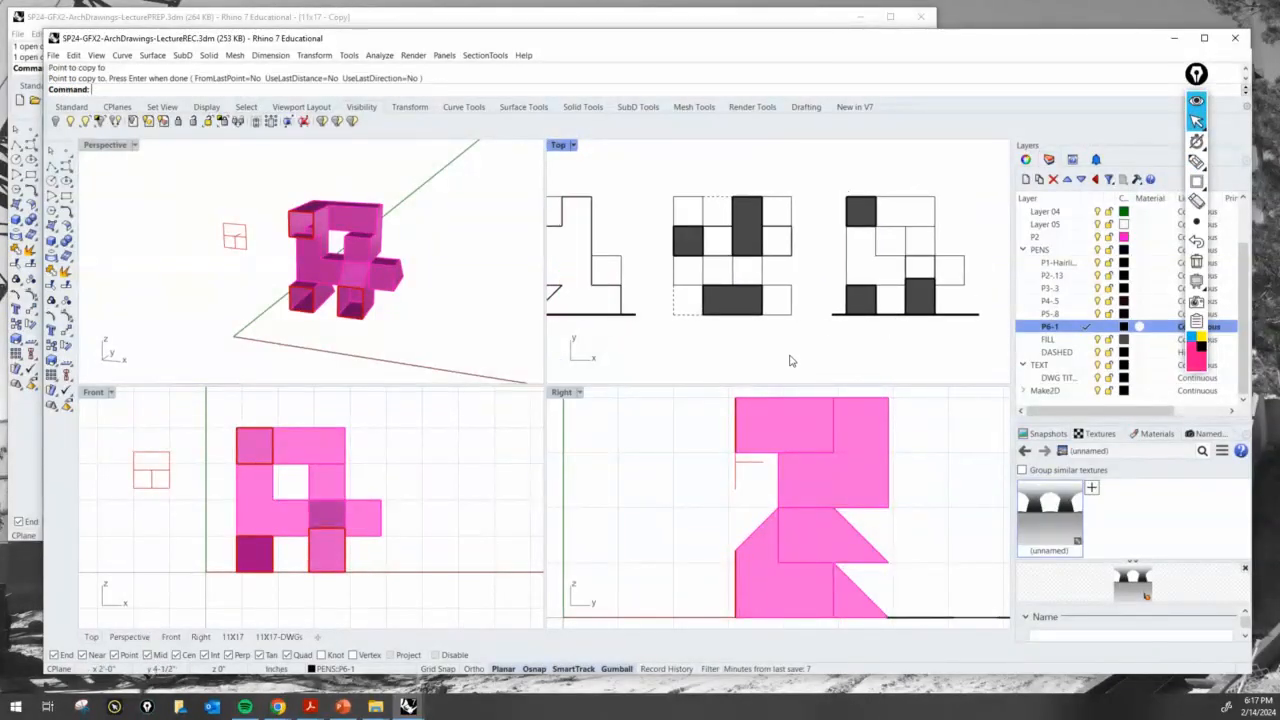
{"action": "scroll", "coordinate": [785, 340], "scroll_direction": "down", "scroll_amount": 2}
{"action": "scroll", "coordinate": [760, 334], "scroll_direction": "up", "scroll_amount": 2}
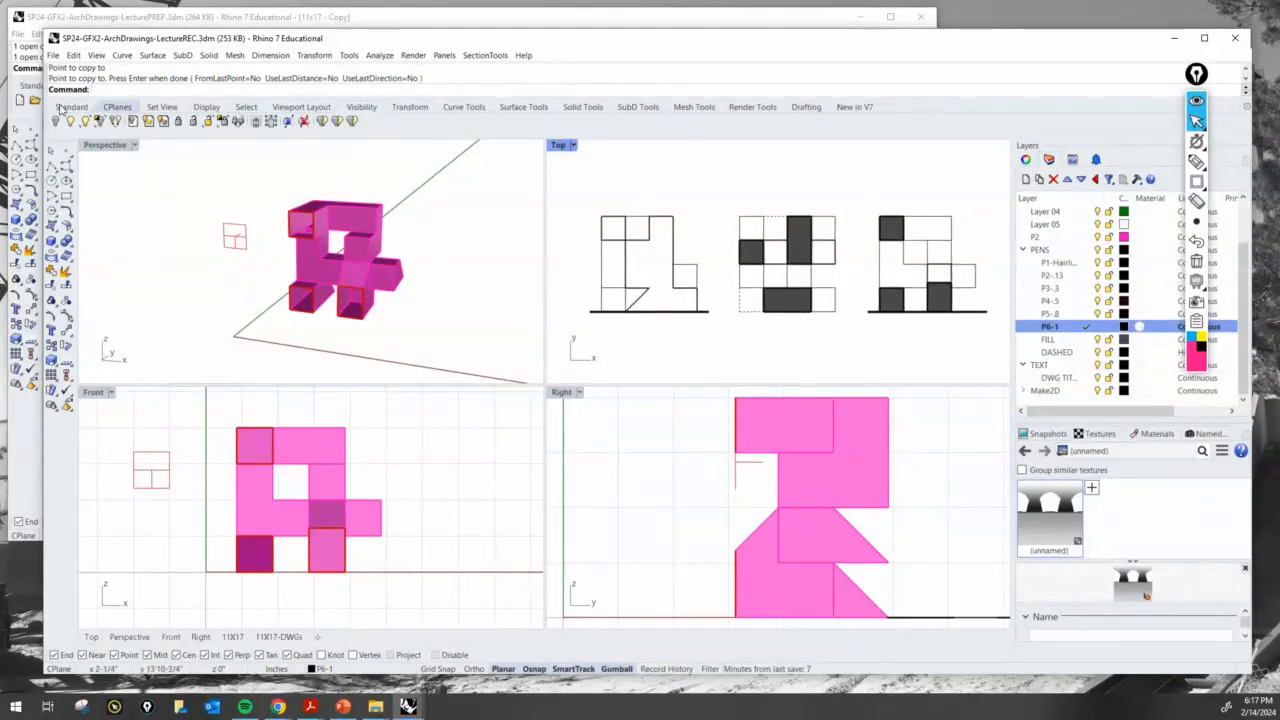
{"action": "left_click", "coordinate": [60, 57]}
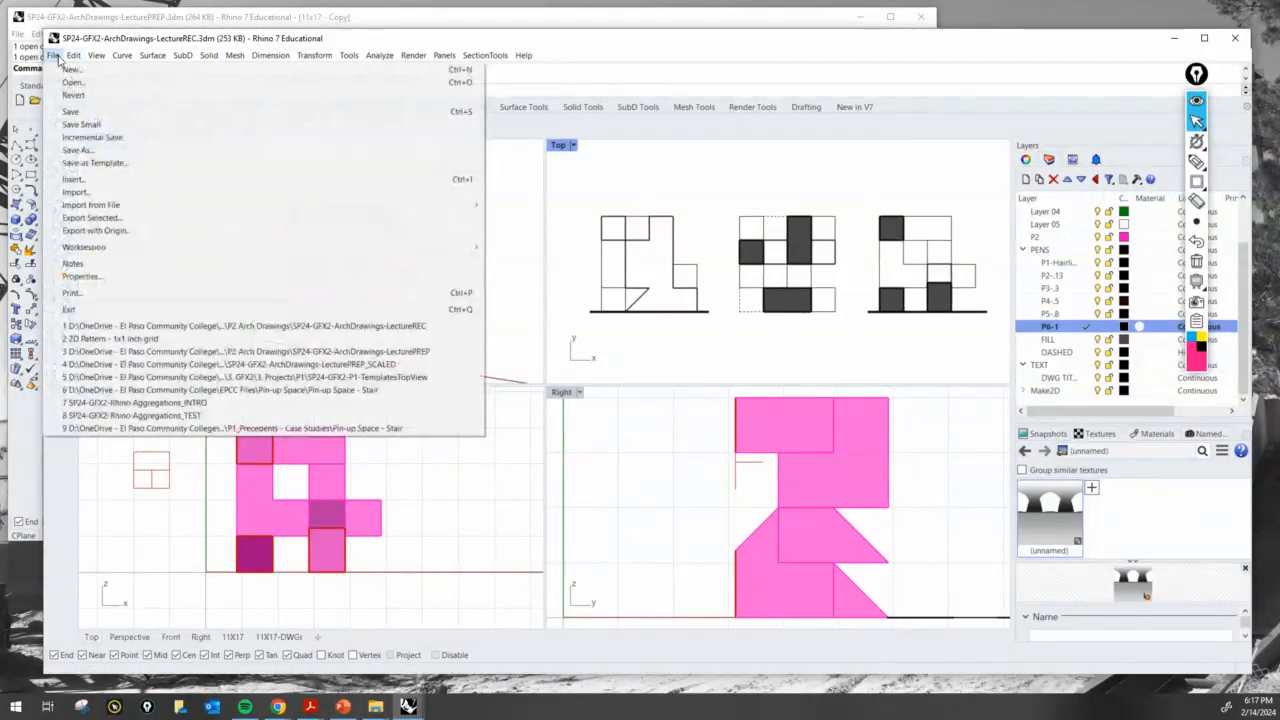
{"action": "left_click", "coordinate": [75, 108]}
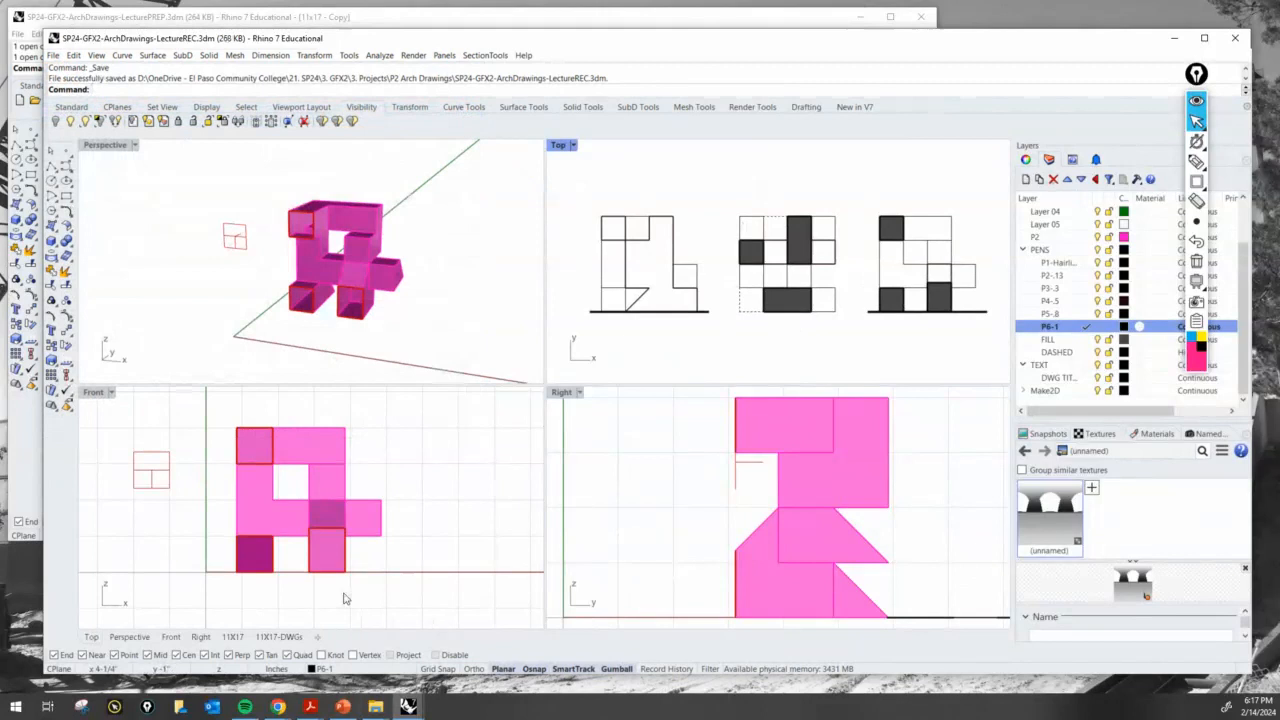
Step: Disable the vertical clipping plane in the Perspective, Front and Right viewports
{"action": "scroll", "coordinate": [740, 284], "scroll_direction": "down", "scroll_amount": 5}
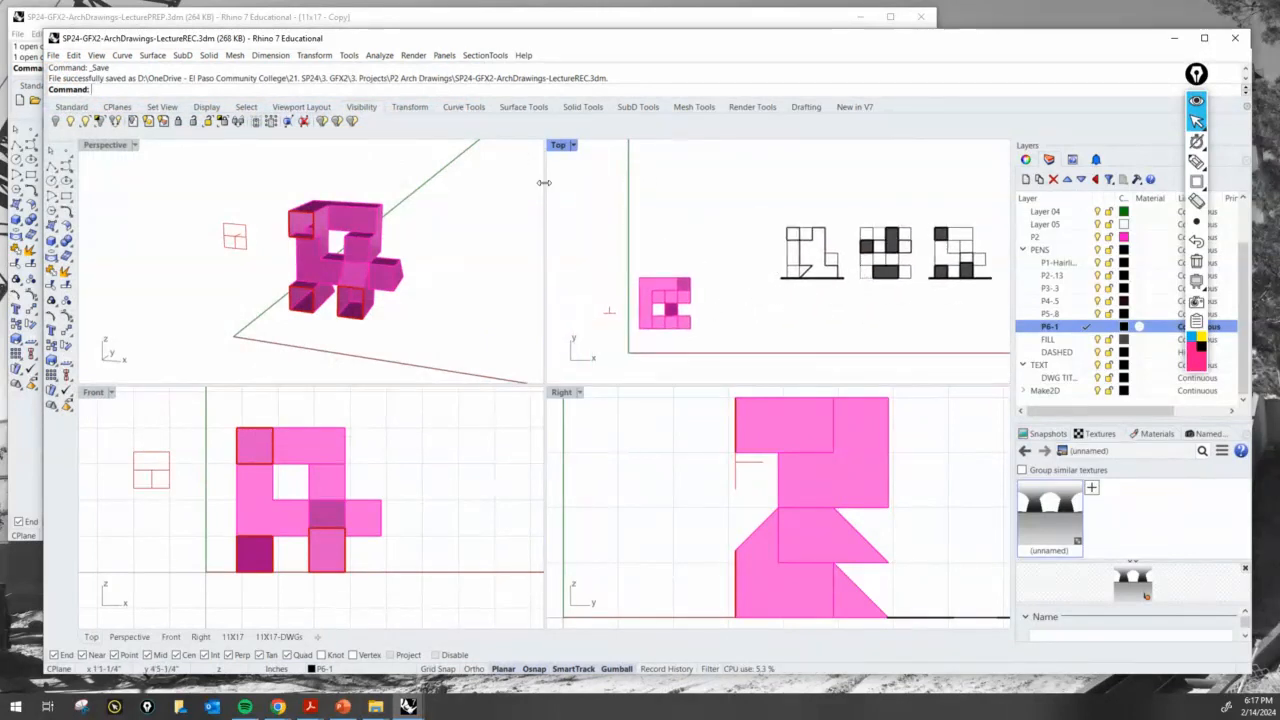
{"action": "right_click_drag", "start_coordinate": [418, 282], "coordinate": [383, 305]}
{"action": "scroll", "coordinate": [383, 305], "scroll_direction": "down", "scroll_amount": 4}
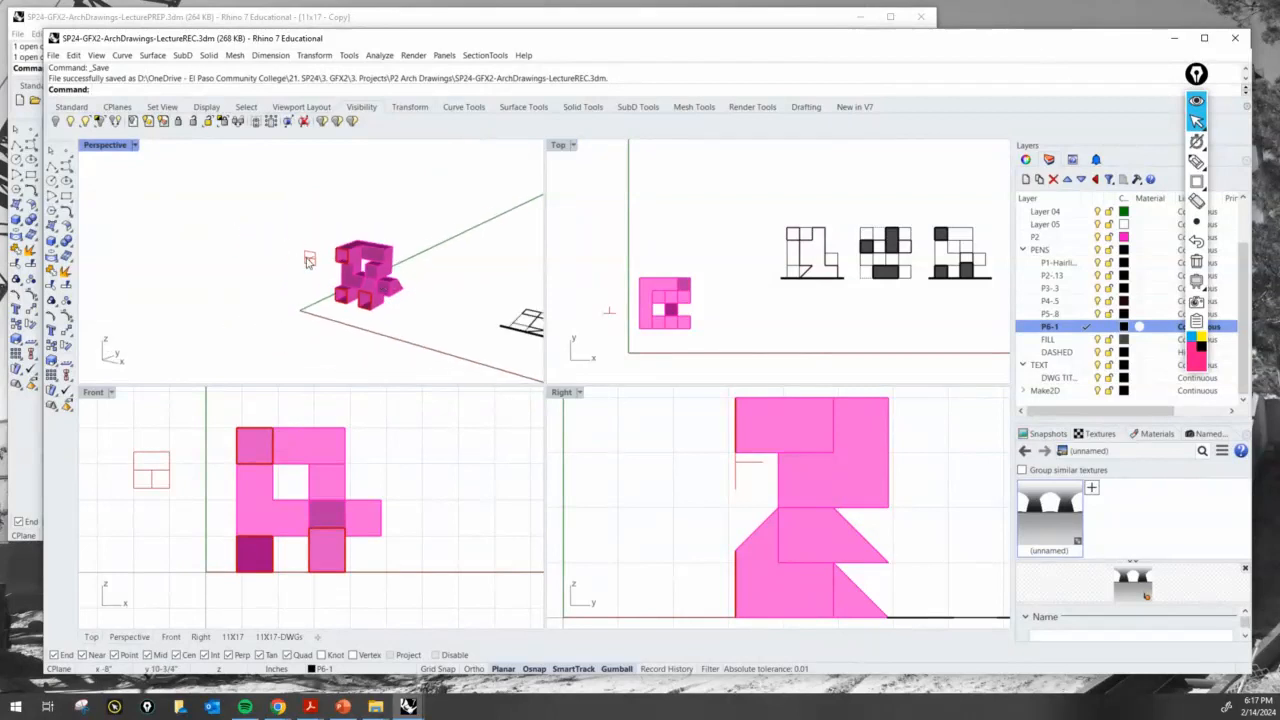
{"action": "left_click", "coordinate": [309, 260]}
{"action": "right_click_drag", "start_coordinate": [341, 196], "coordinate": [351, 223]}
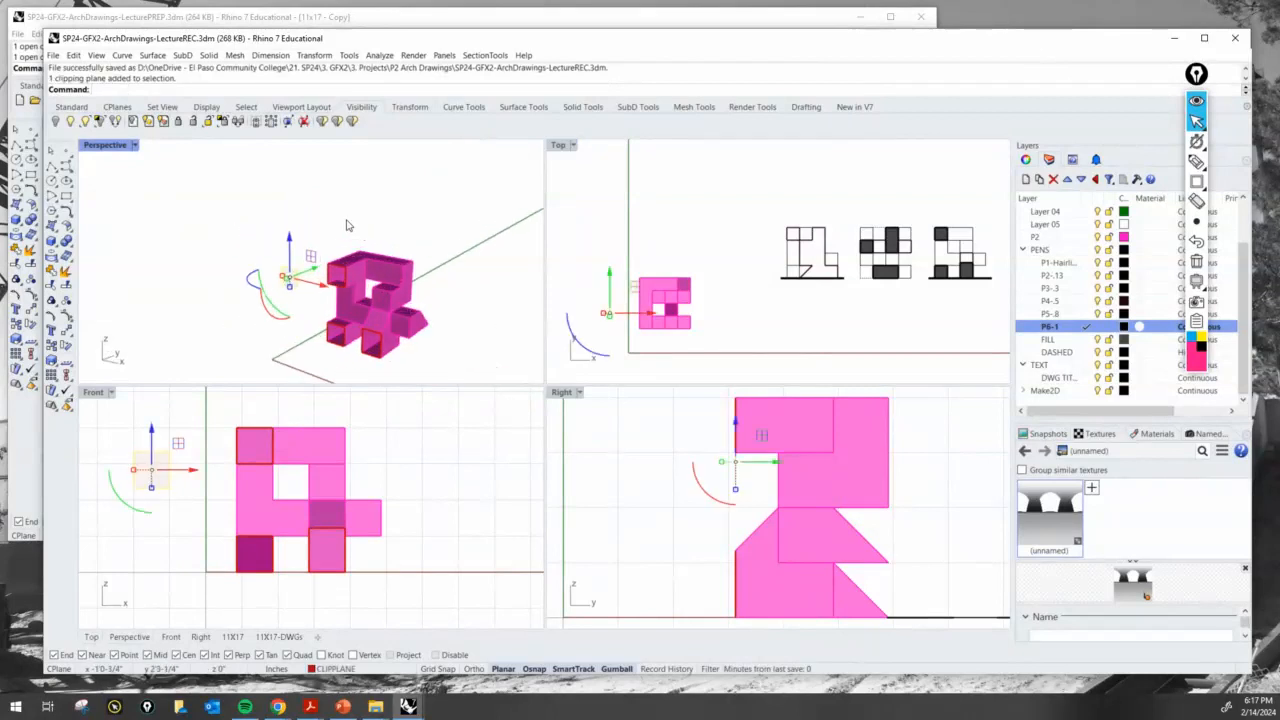
{"action": "scroll", "coordinate": [346, 225], "scroll_direction": "down", "scroll_amount": 3}
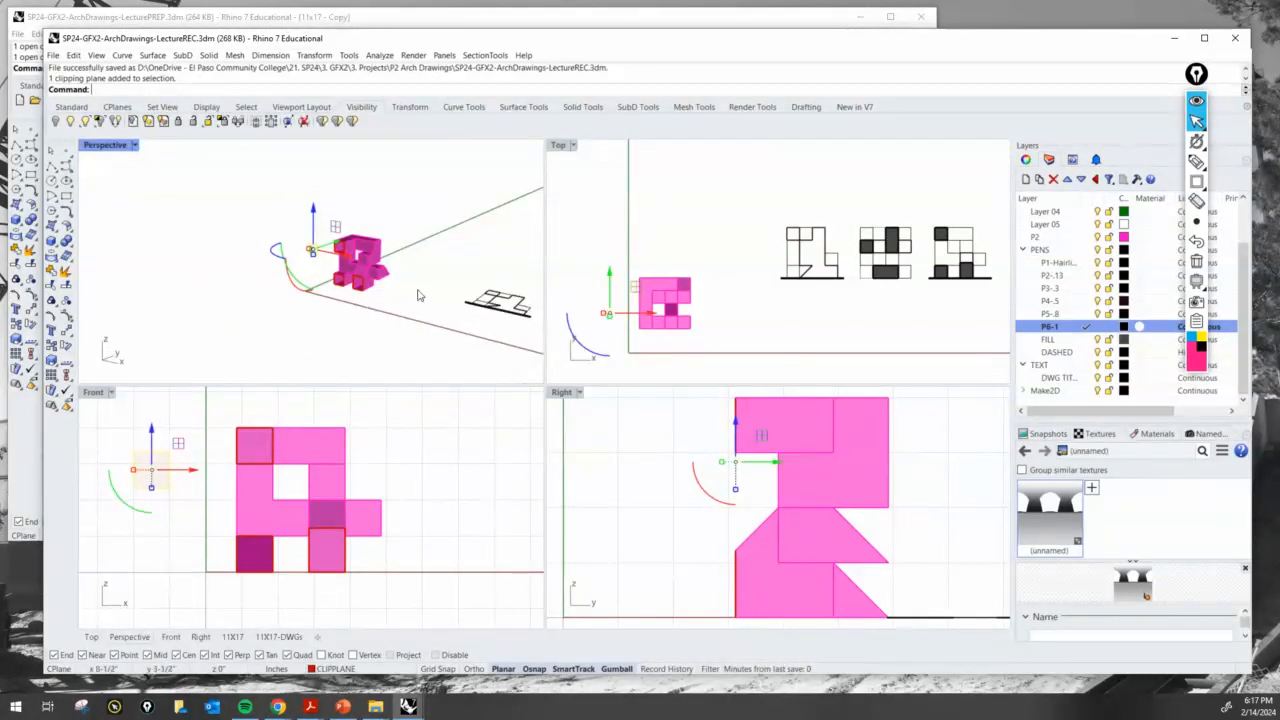
{"action": "left_click", "coordinate": [304, 121]}
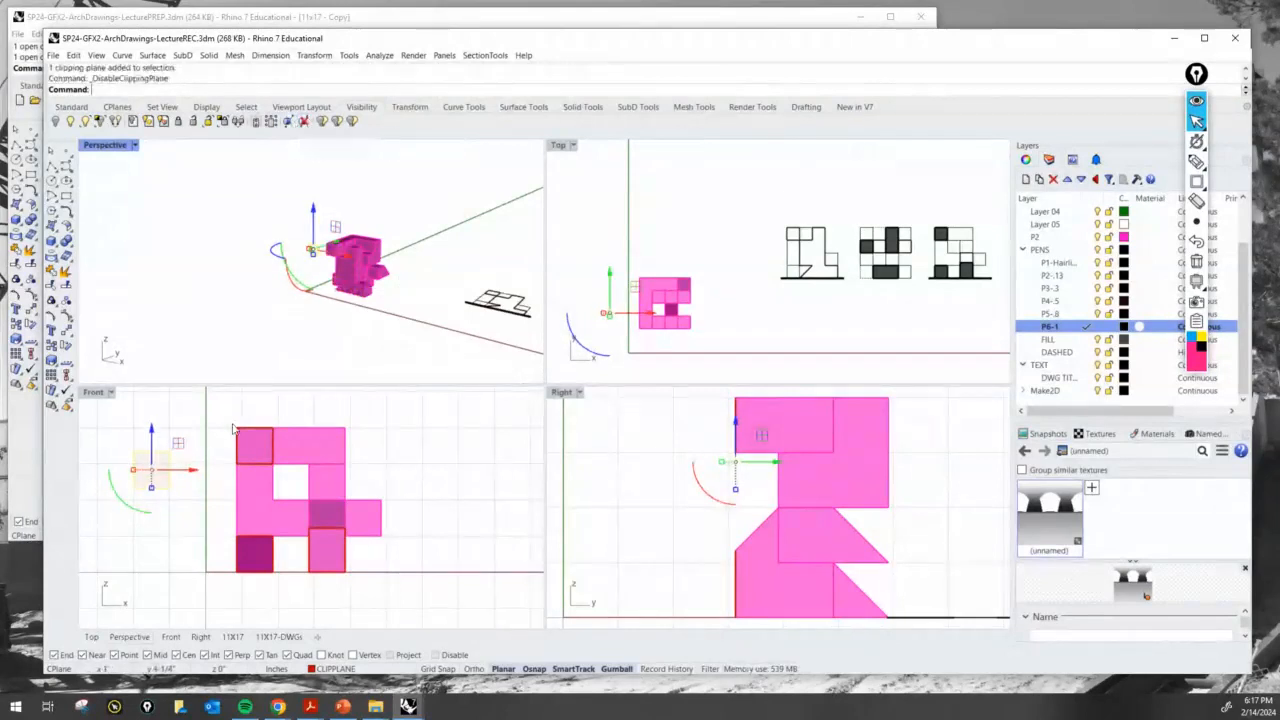
{"action": "left_click", "coordinate": [90, 393]}
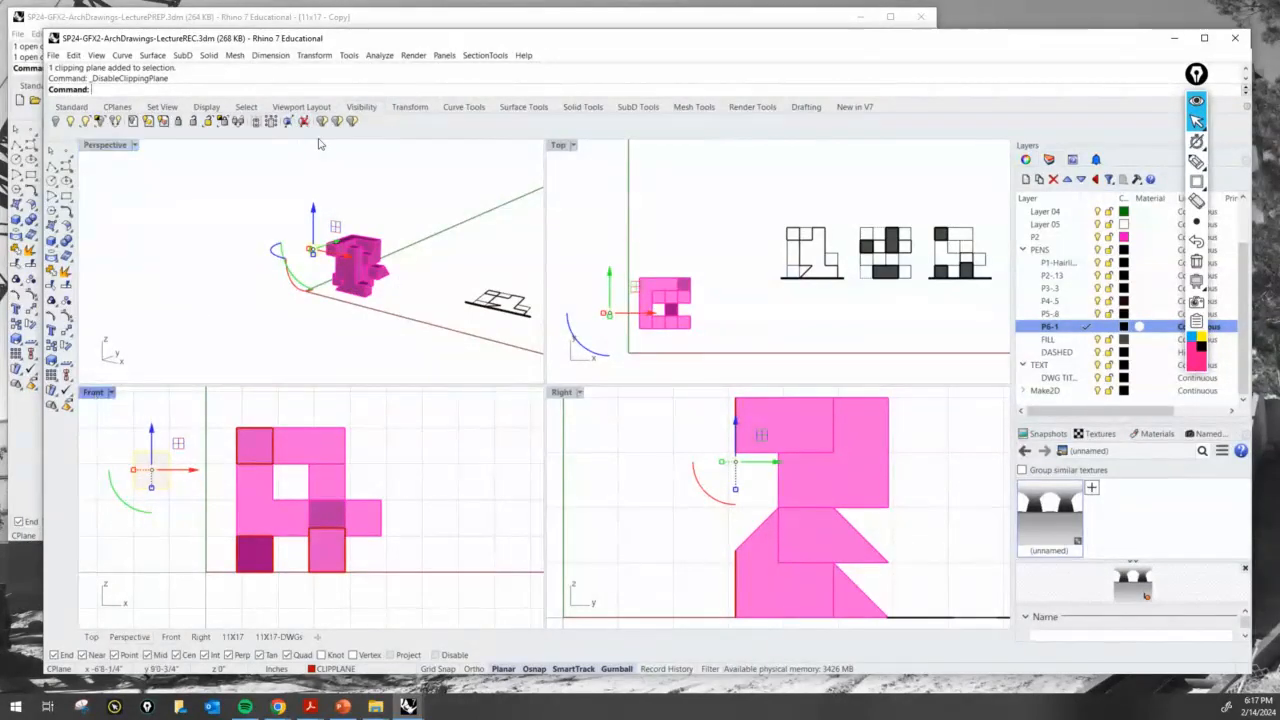
{"action": "left_click", "coordinate": [304, 121]}
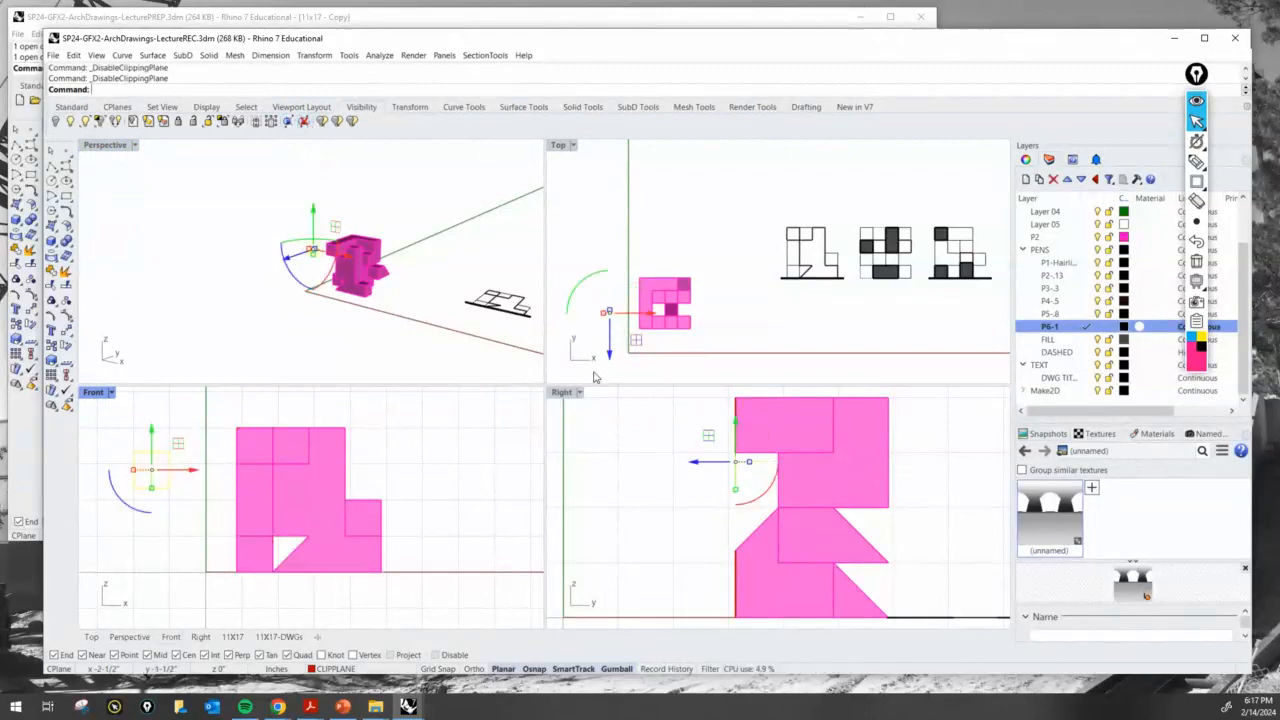
{"action": "left_click", "coordinate": [564, 394]}
{"action": "left_click", "coordinate": [304, 121]}
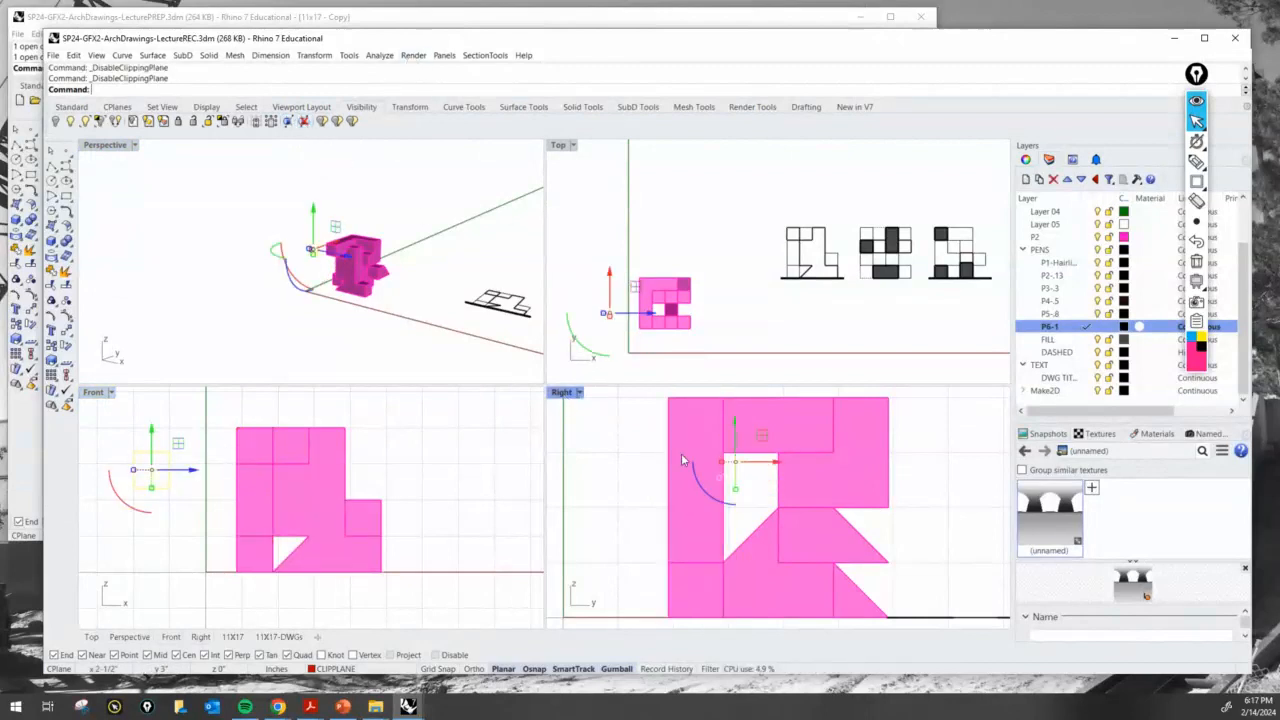
{"action": "left_click", "coordinate": [600, 200]}
Step: Examine the unclipped model from several sides in Perspective and compare it with the Right elevation
{"action": "right_click_drag", "start_coordinate": [310, 263], "coordinate": [419, 276]}
{"action": "scroll", "coordinate": [724, 528], "scroll_direction": "down", "scroll_amount": 3}
{"action": "right_click_drag", "start_coordinate": [724, 528], "coordinate": [789, 535]}
{"action": "scroll", "coordinate": [764, 480], "scroll_direction": "up", "scroll_amount": 2}
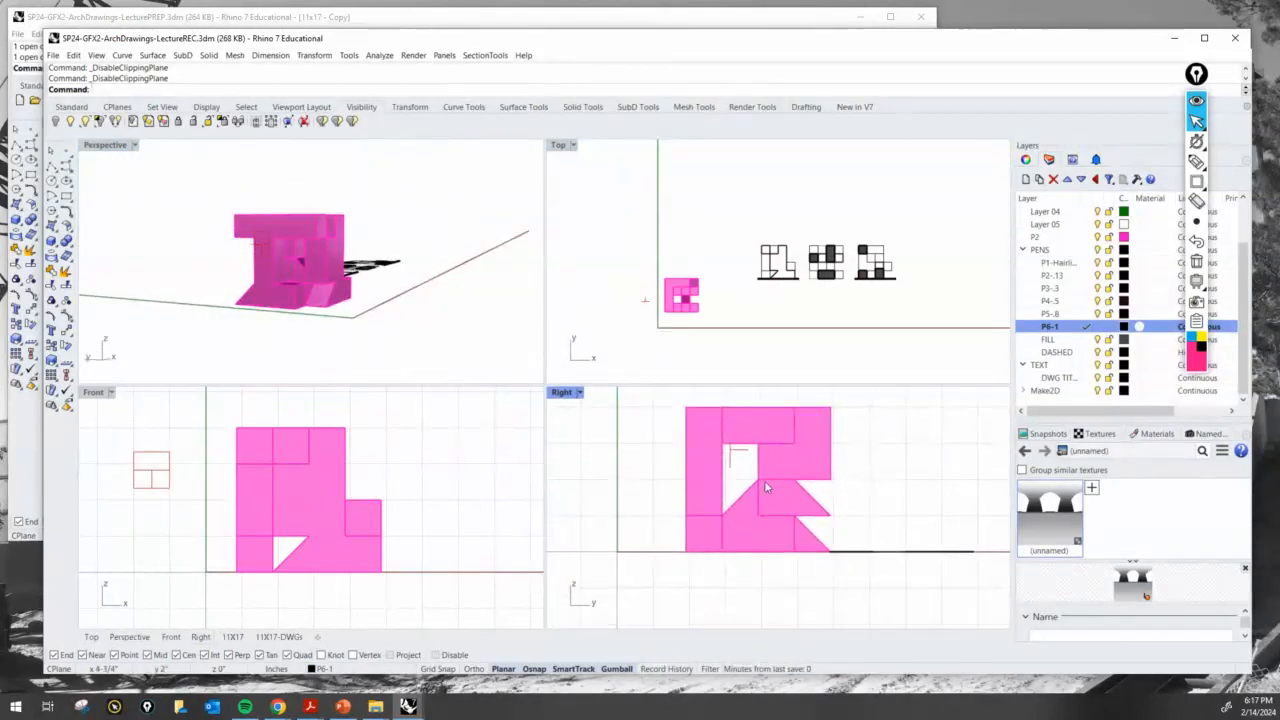
{"action": "scroll", "coordinate": [745, 478], "scroll_direction": "down", "scroll_amount": 2}
{"action": "scroll", "coordinate": [735, 477], "scroll_direction": "up", "scroll_amount": 2}
{"action": "scroll", "coordinate": [726, 476], "scroll_direction": "down", "scroll_amount": 2}
{"action": "scroll", "coordinate": [776, 500], "scroll_direction": "up", "scroll_amount": 1}
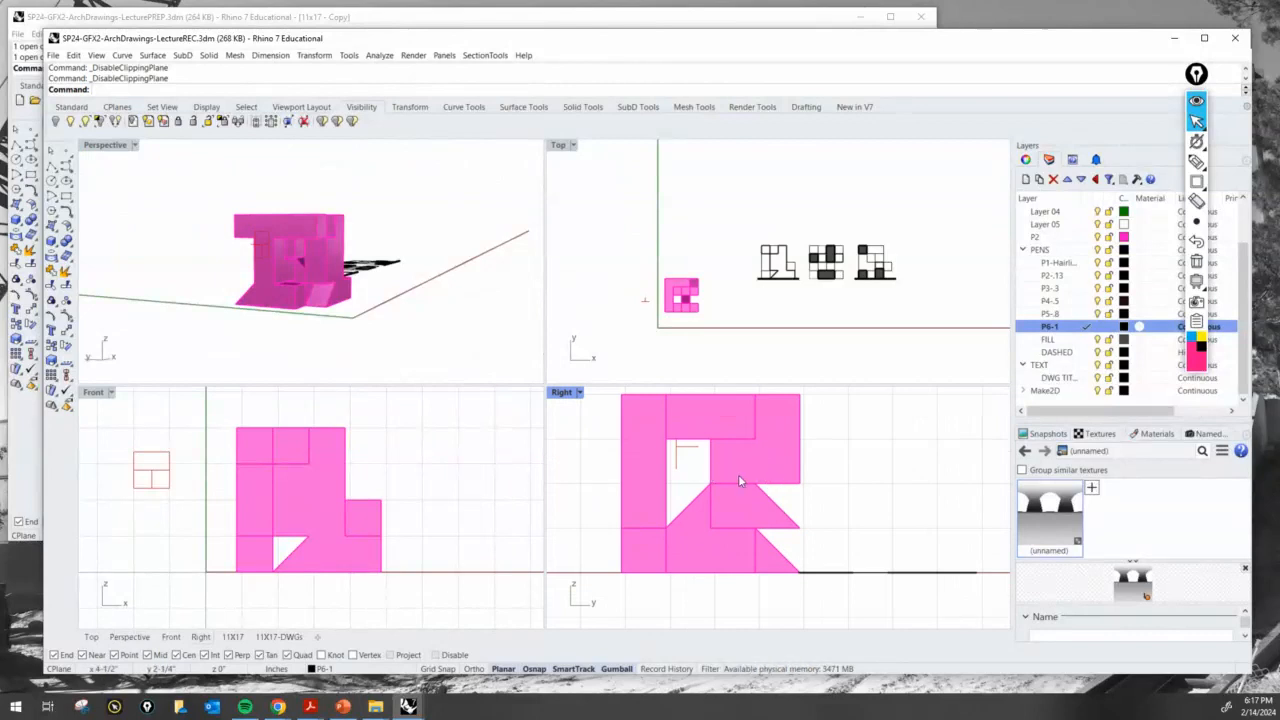
{"action": "right_click_drag", "start_coordinate": [393, 334], "coordinate": [360, 258]}
{"action": "left_click", "coordinate": [1196, 160]}
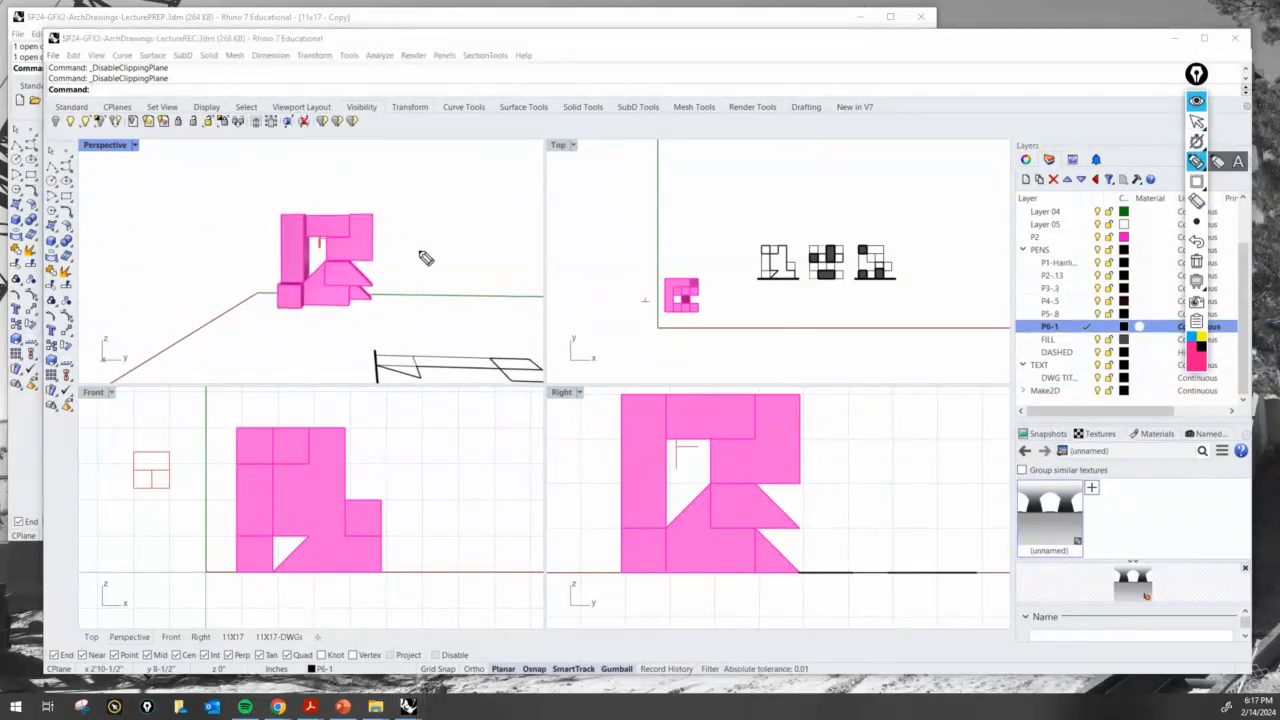
{"action": "left_click_drag", "start_coordinate": [426, 240], "coordinate": [609, 406]}
{"action": "left_click_drag", "start_coordinate": [424, 281], "coordinate": [444, 246]}
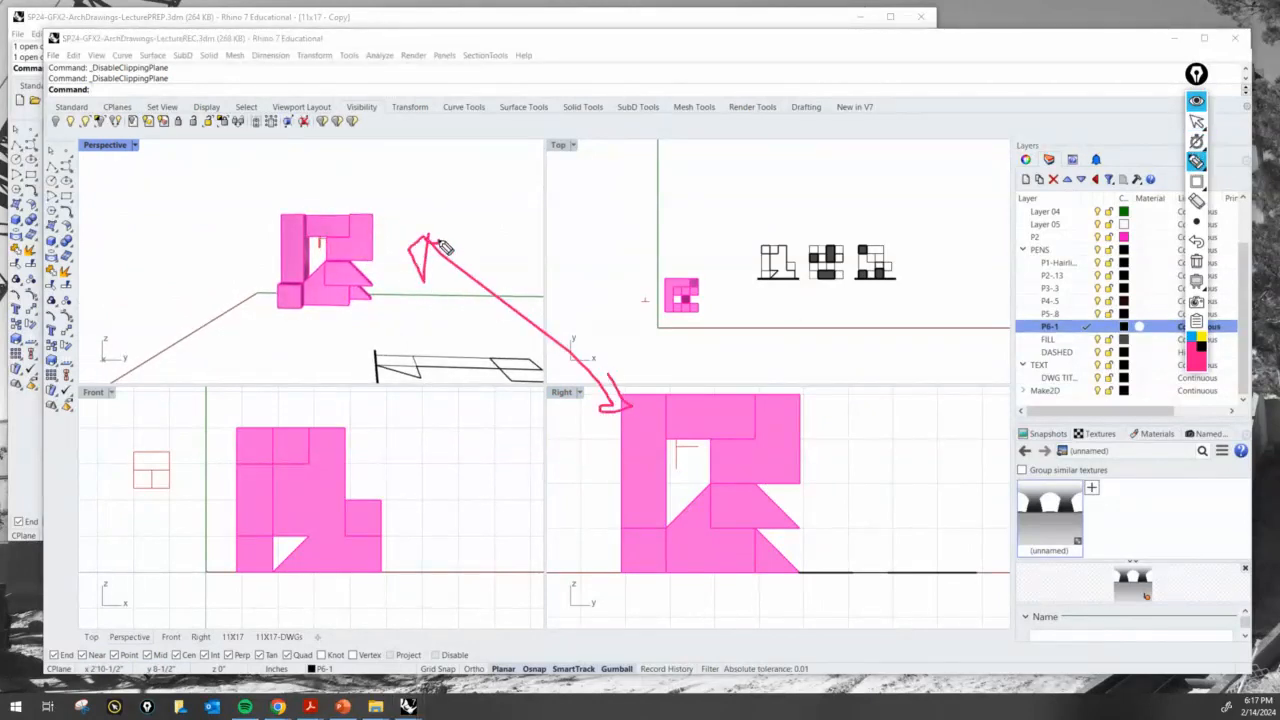
{"action": "left_click", "coordinate": [1196, 261]}
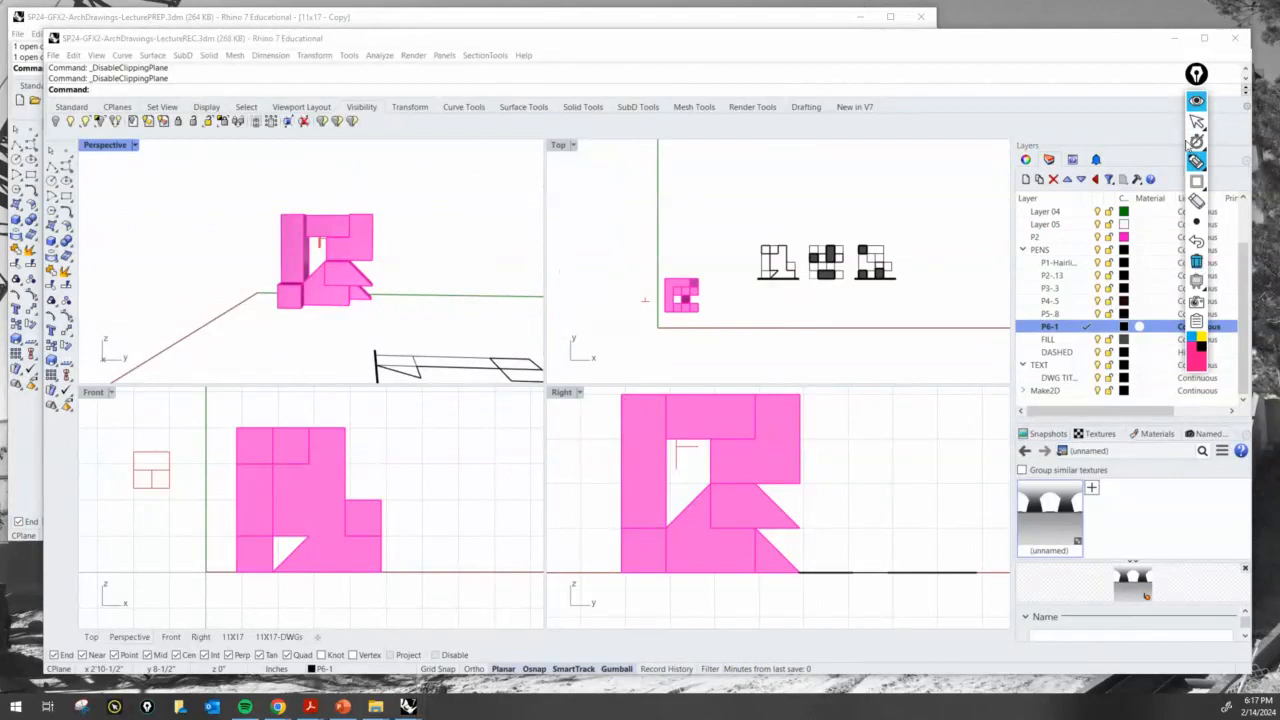
{"action": "left_click", "coordinate": [1196, 121]}
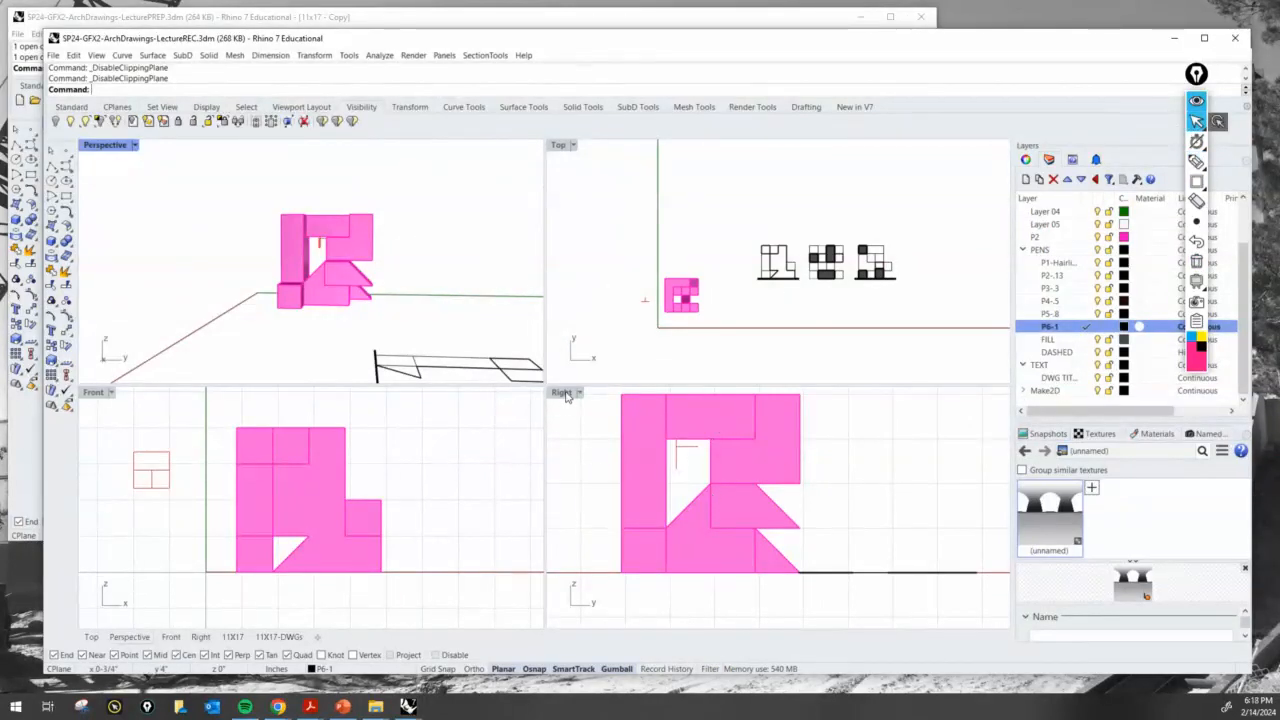
{"action": "right_click_drag", "start_coordinate": [611, 404], "coordinate": [659, 415]}
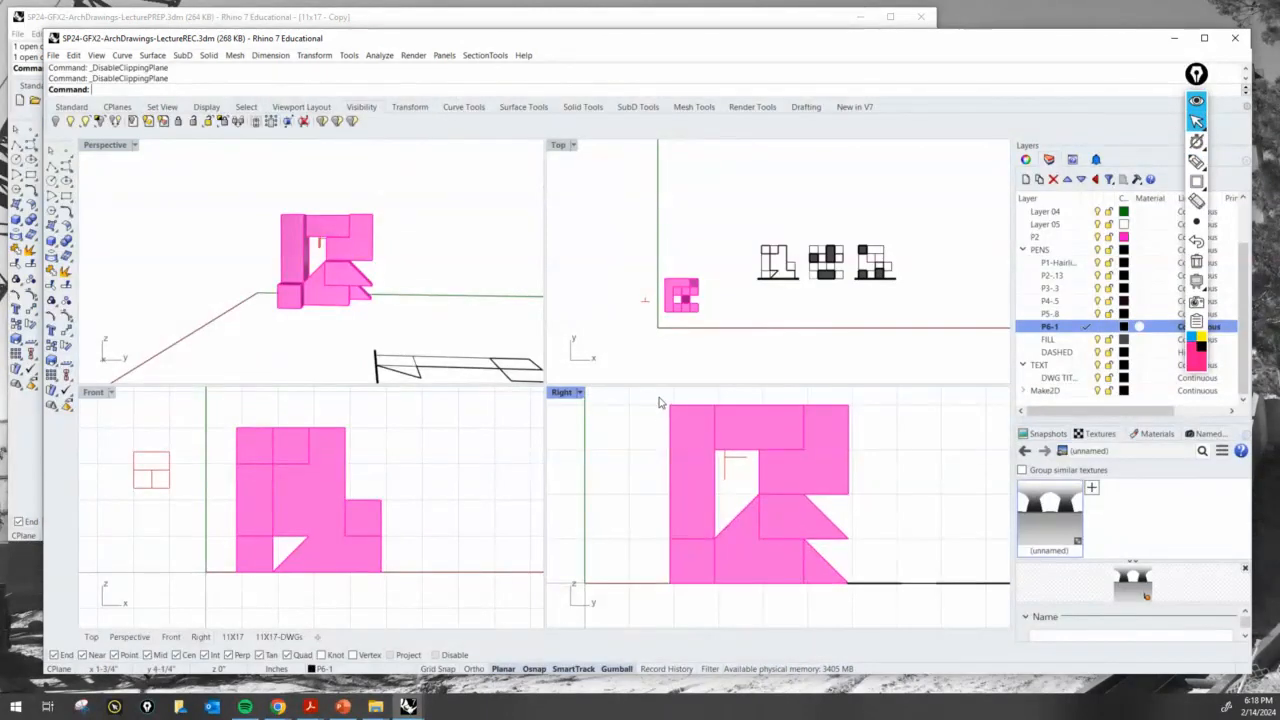
{"action": "left_click_drag", "start_coordinate": [659, 404], "coordinate": [872, 618]}
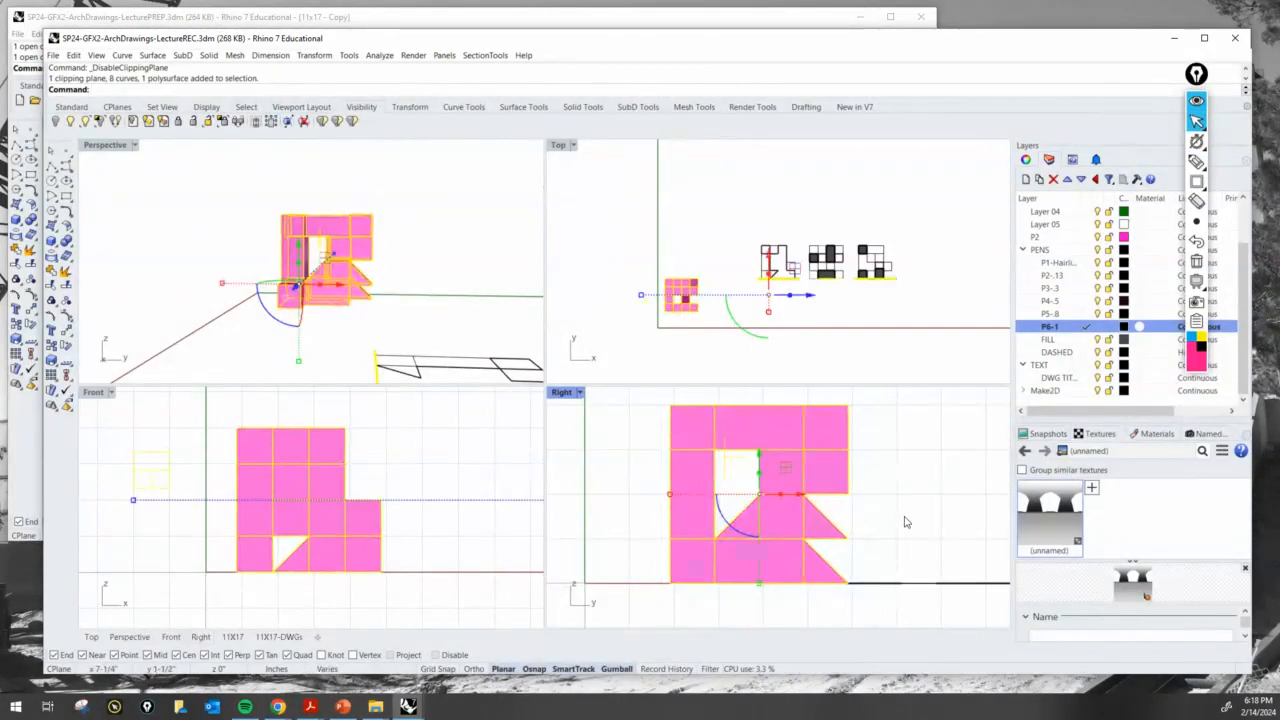
{"action": "key", "text": "Escape"}
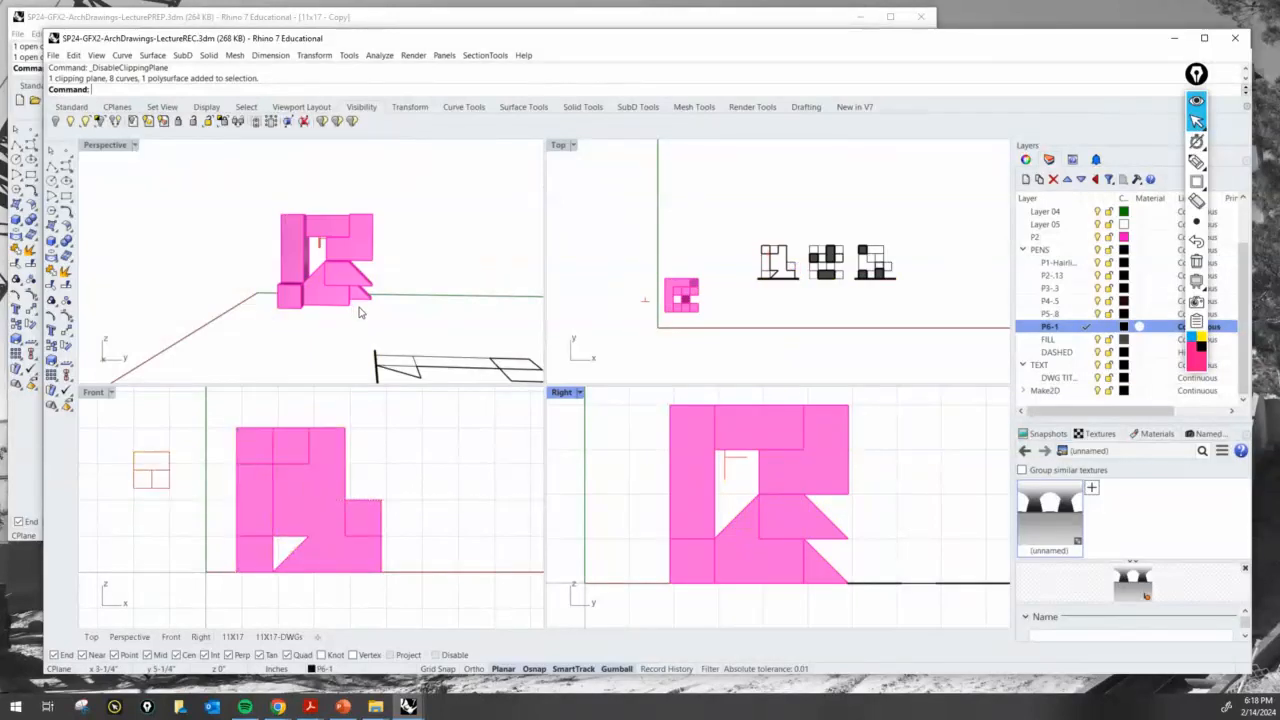
Step: Rotate the pink model 90 degrees counterclockwise about its center in the Top view
{"action": "scroll", "coordinate": [688, 300], "scroll_direction": "up", "scroll_amount": 4}
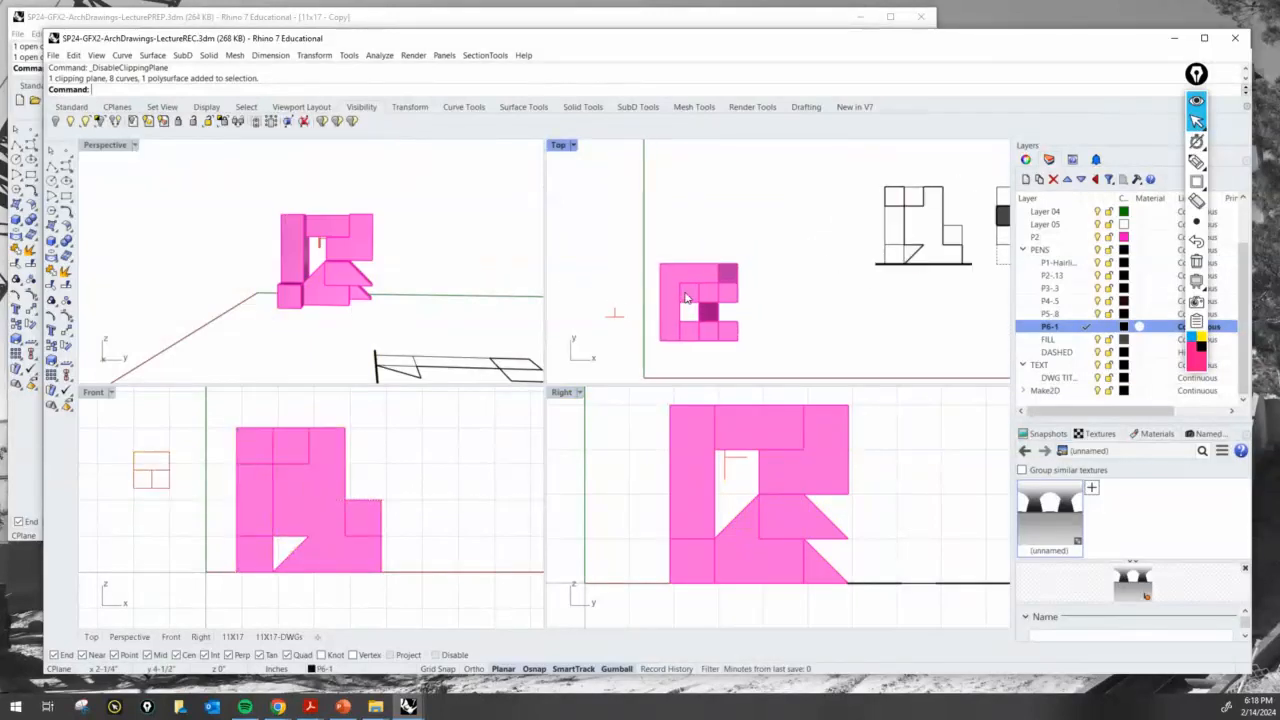
{"action": "left_click_drag", "start_coordinate": [642, 247], "coordinate": [760, 357]}
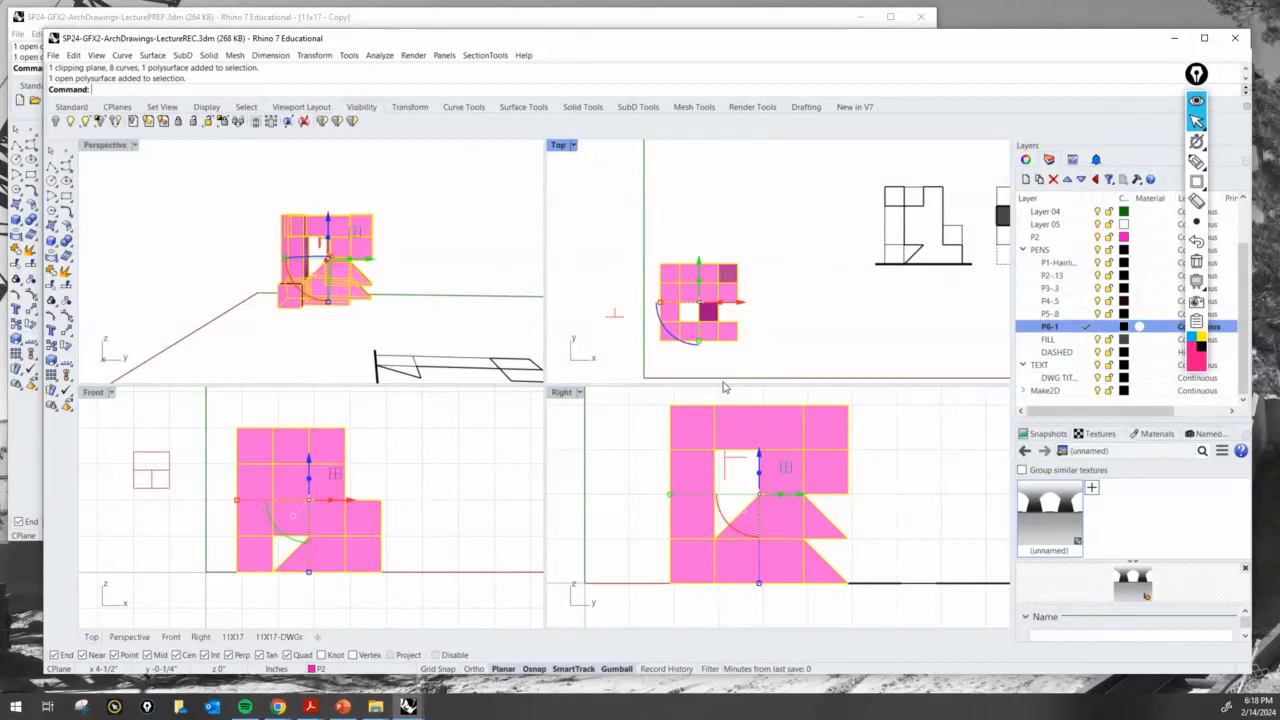
{"action": "left_click", "coordinate": [679, 337]}
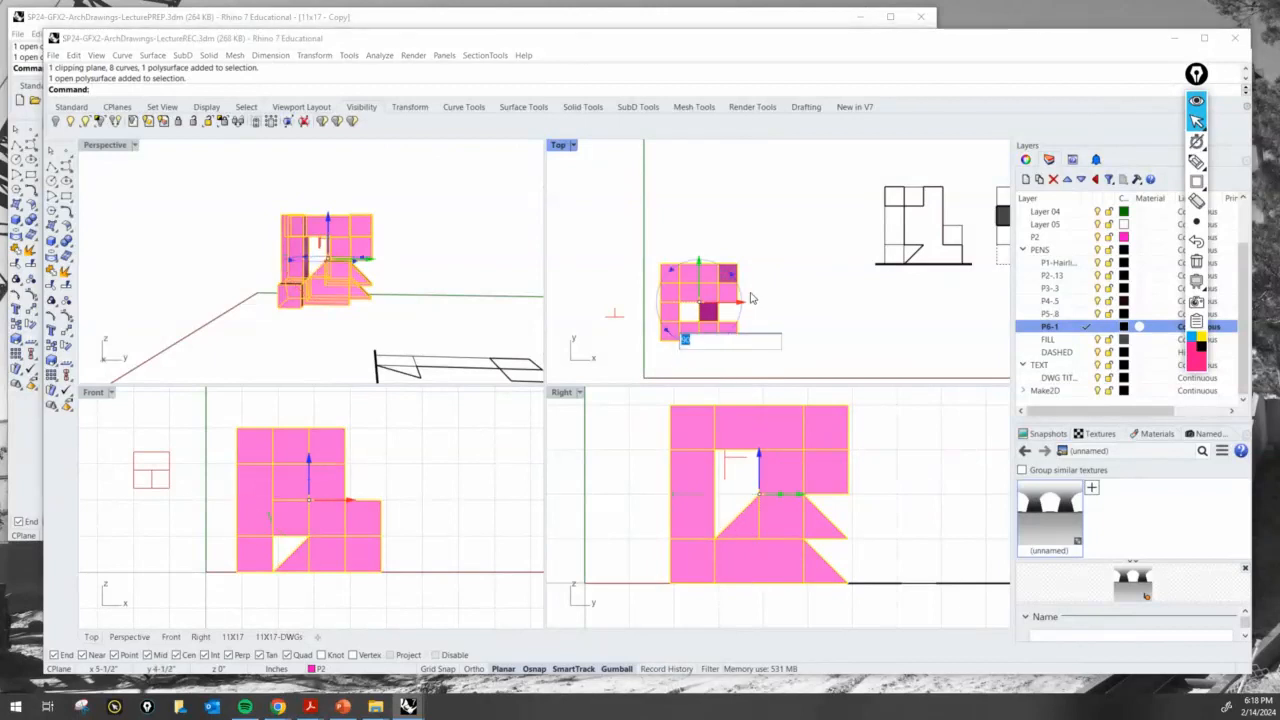
{"action": "type", "text": "90"}
{"action": "key", "text": "Return"}
{"action": "left_click", "coordinate": [417, 231]}
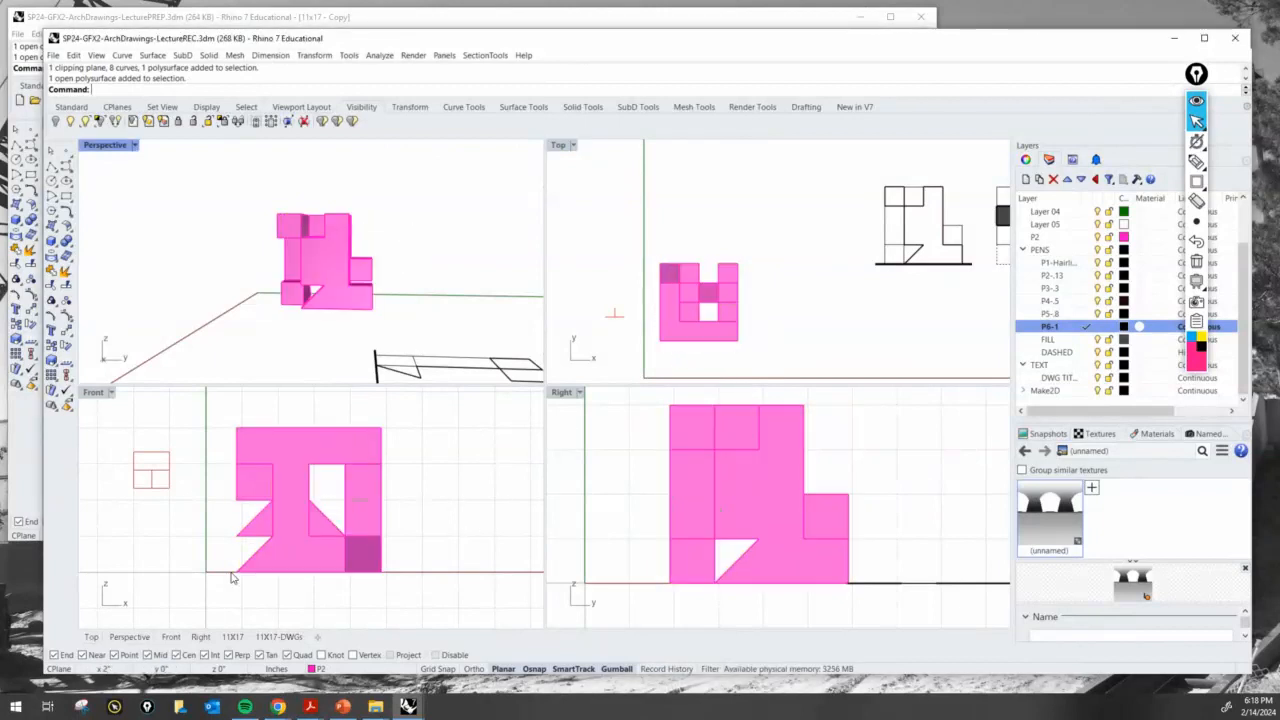
{"action": "scroll", "coordinate": [294, 535], "scroll_direction": "up", "scroll_amount": 2}
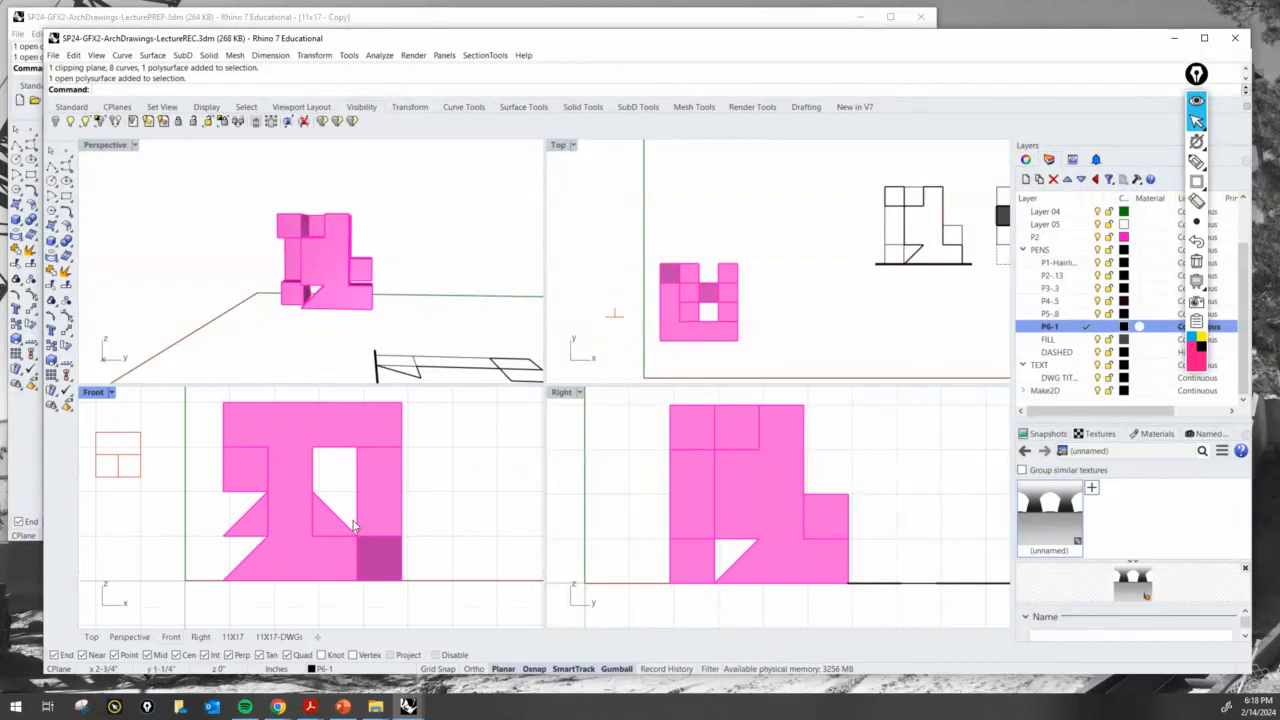
{"action": "right_click_drag", "start_coordinate": [241, 277], "coordinate": [673, 294]}
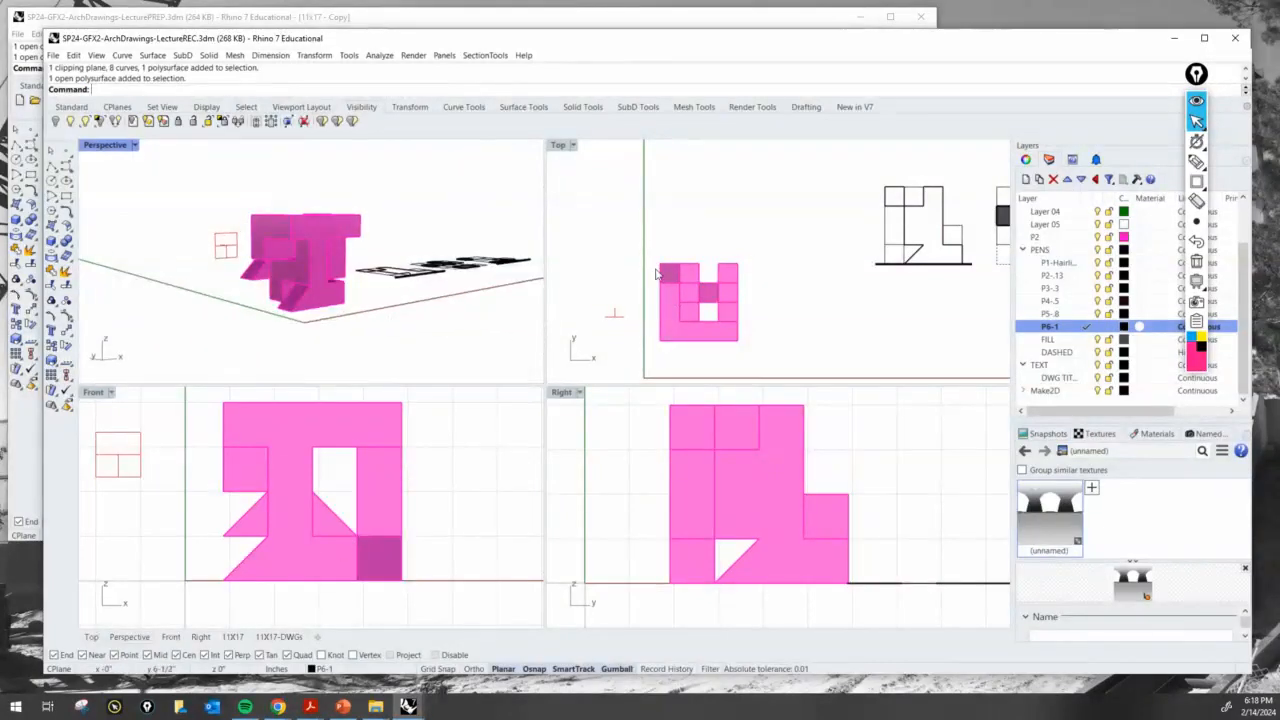
{"action": "left_click_drag", "start_coordinate": [645, 255], "coordinate": [764, 368]}
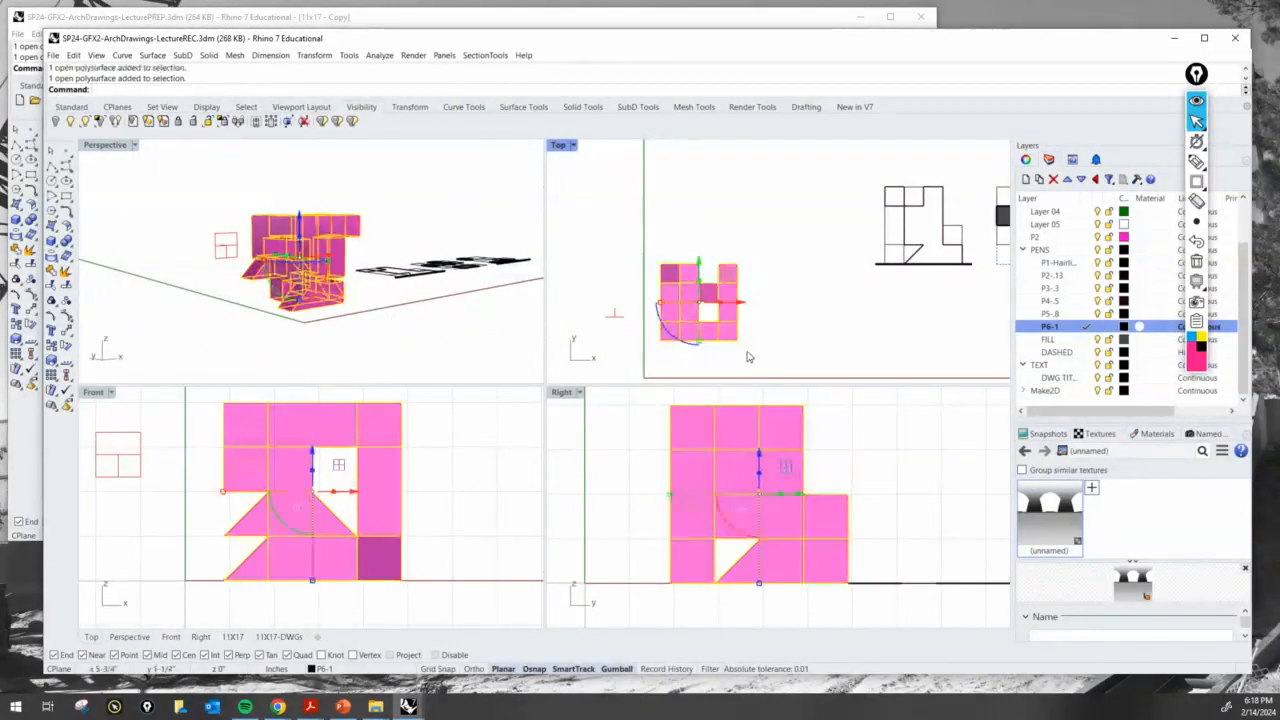
{"action": "left_click", "coordinate": [675, 338]}
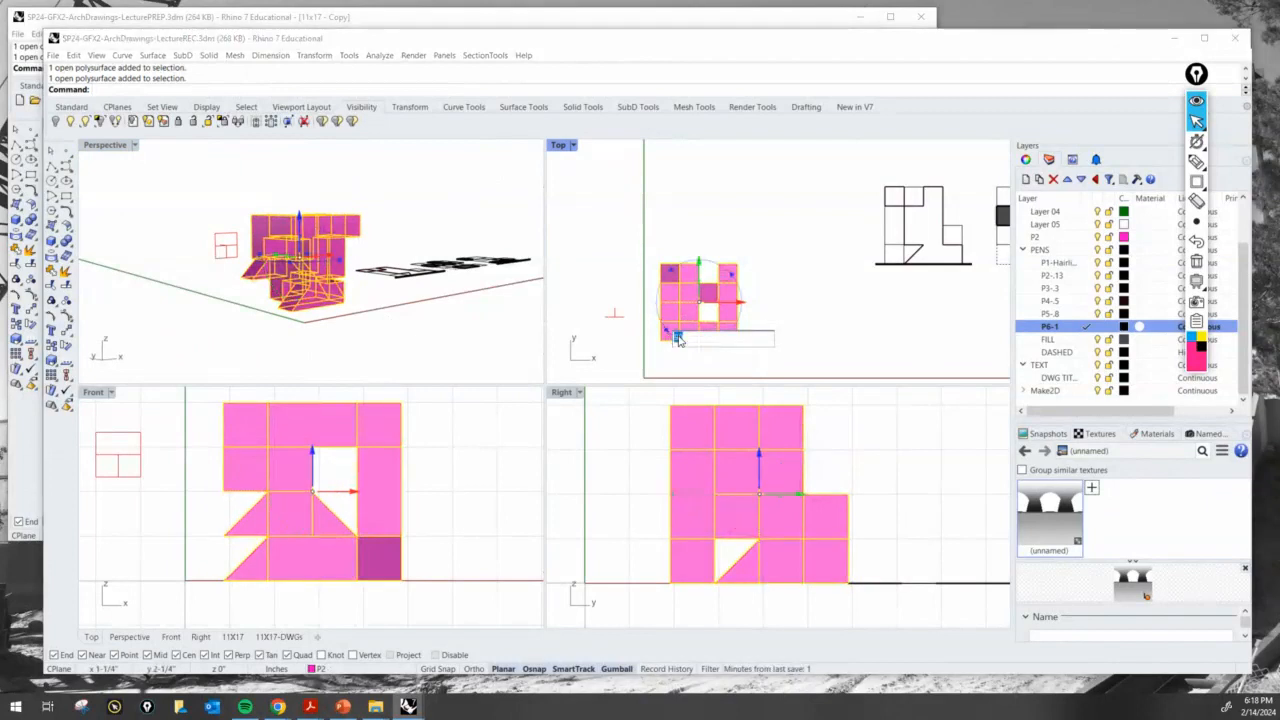
{"action": "left_click", "coordinate": [469, 483]}
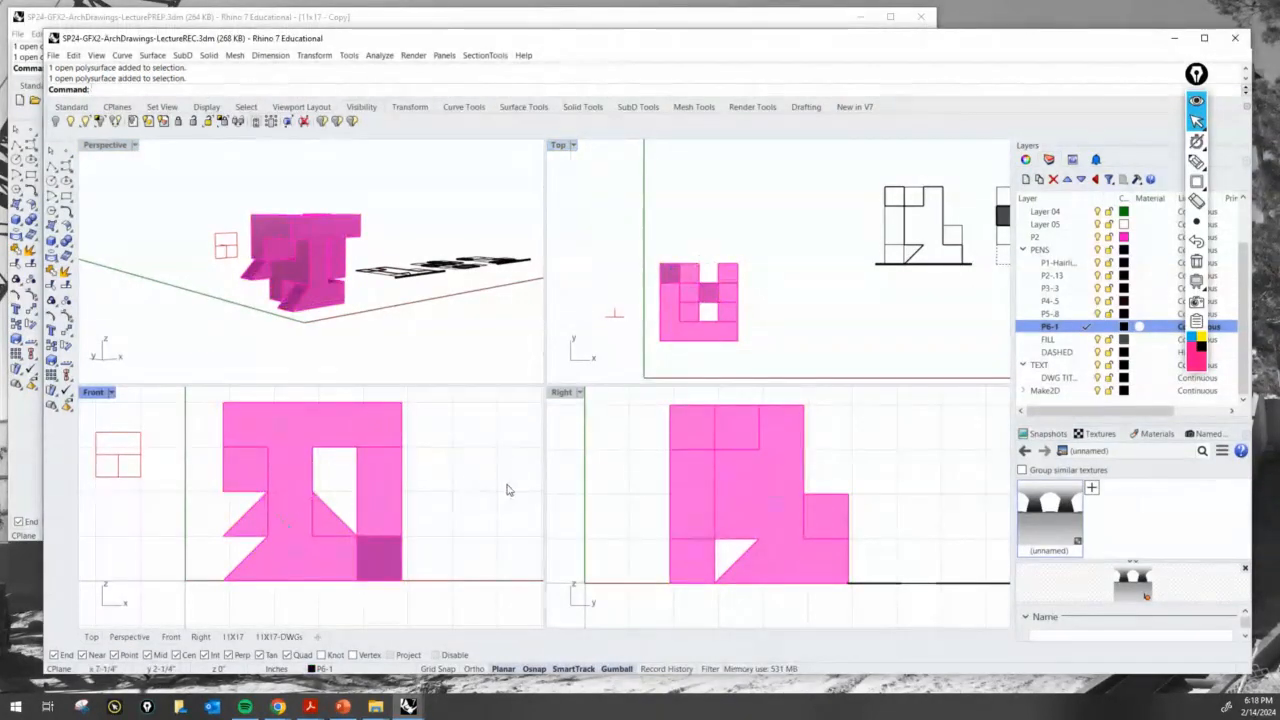
Step: Rotate the pink model 180 degrees about its center in the Top view and deselect it
{"action": "right_click_drag", "start_coordinate": [420, 297], "coordinate": [430, 250]}
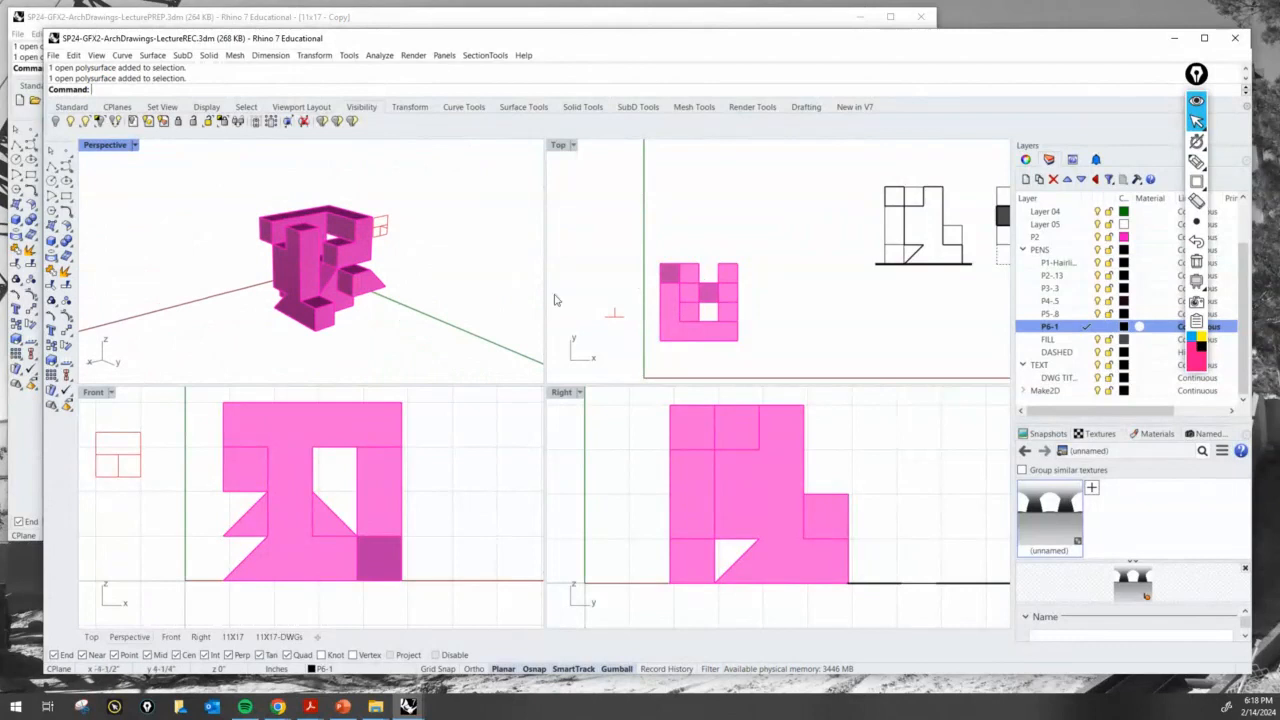
{"action": "left_click_drag", "start_coordinate": [650, 255], "coordinate": [762, 372]}
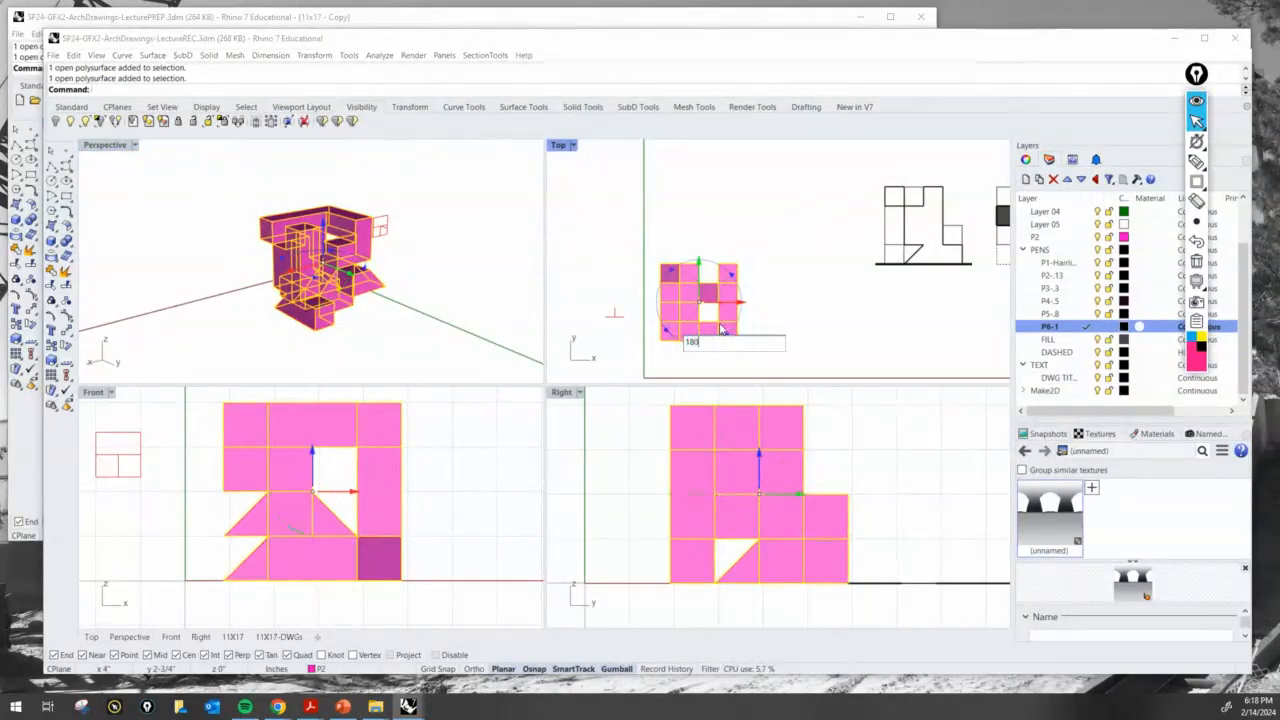
{"action": "key", "text": "Return"}
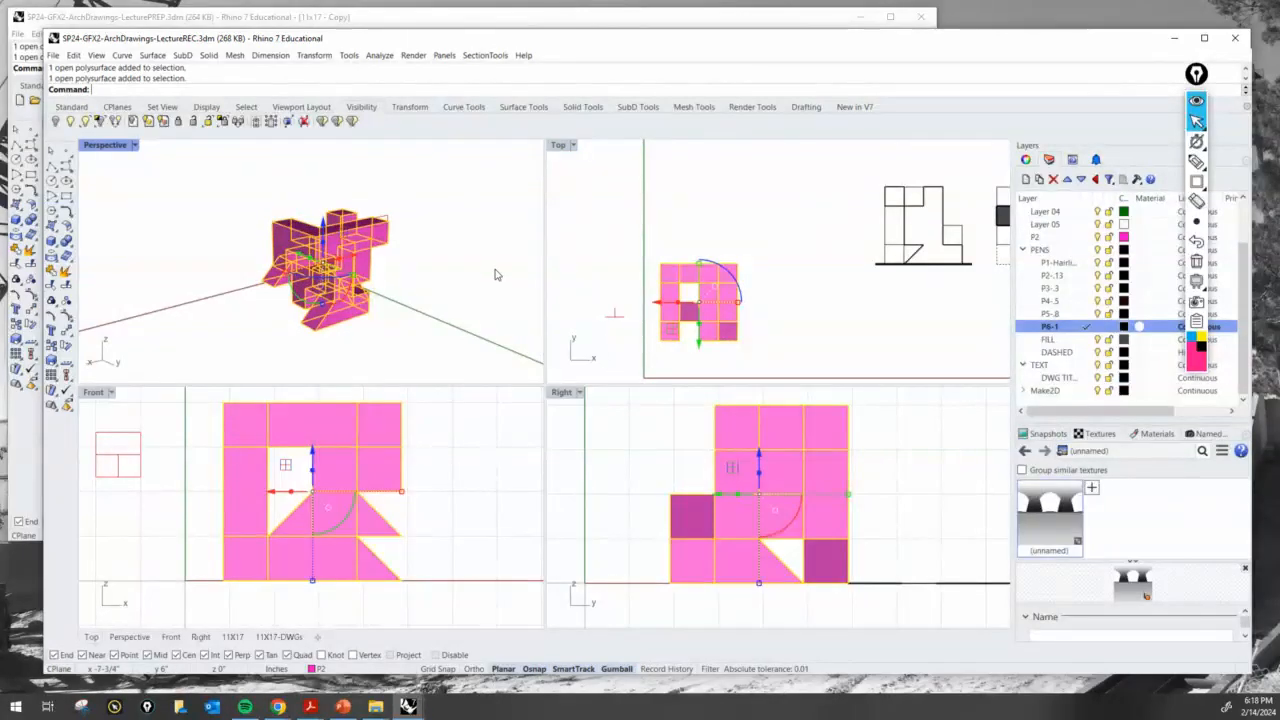
{"action": "key", "text": "Escape"}
{"action": "left_click", "coordinate": [437, 513]}
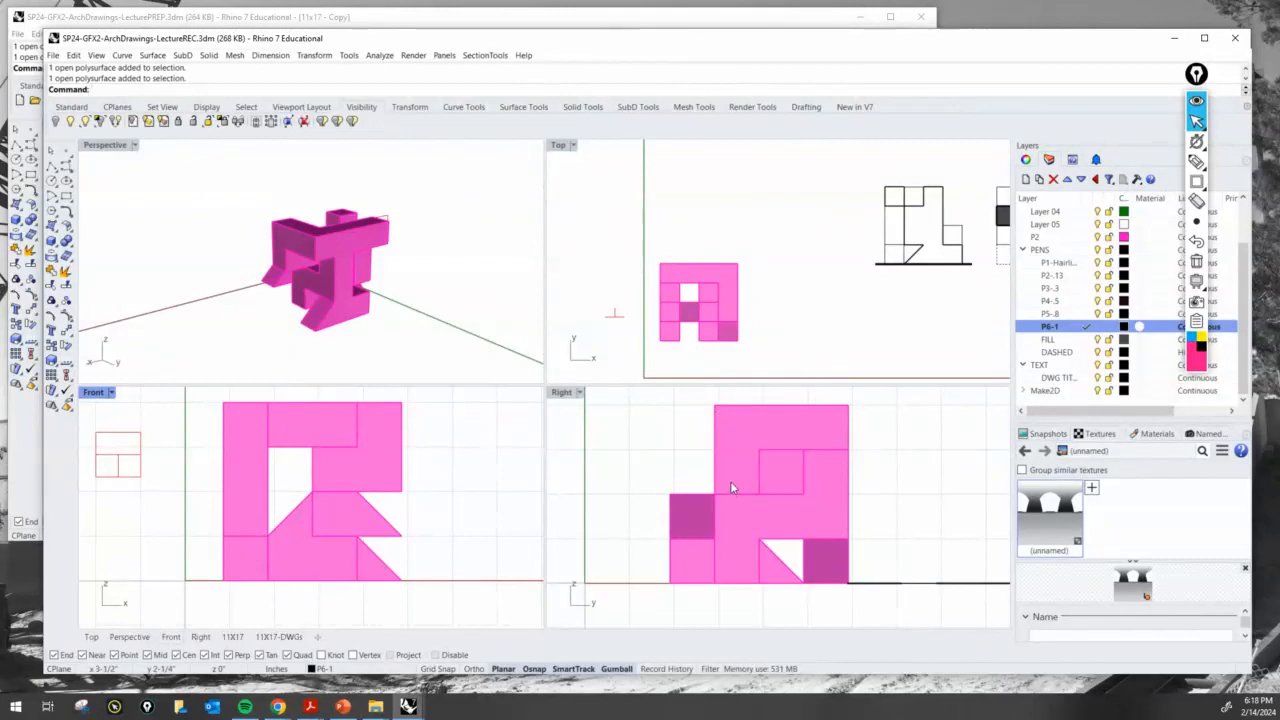
{"action": "right_click_drag", "start_coordinate": [730, 481], "coordinate": [703, 494]}
{"action": "scroll", "coordinate": [703, 494], "scroll_direction": "down", "scroll_amount": 1}
{"action": "scroll", "coordinate": [717, 485], "scroll_direction": "up", "scroll_amount": 1}
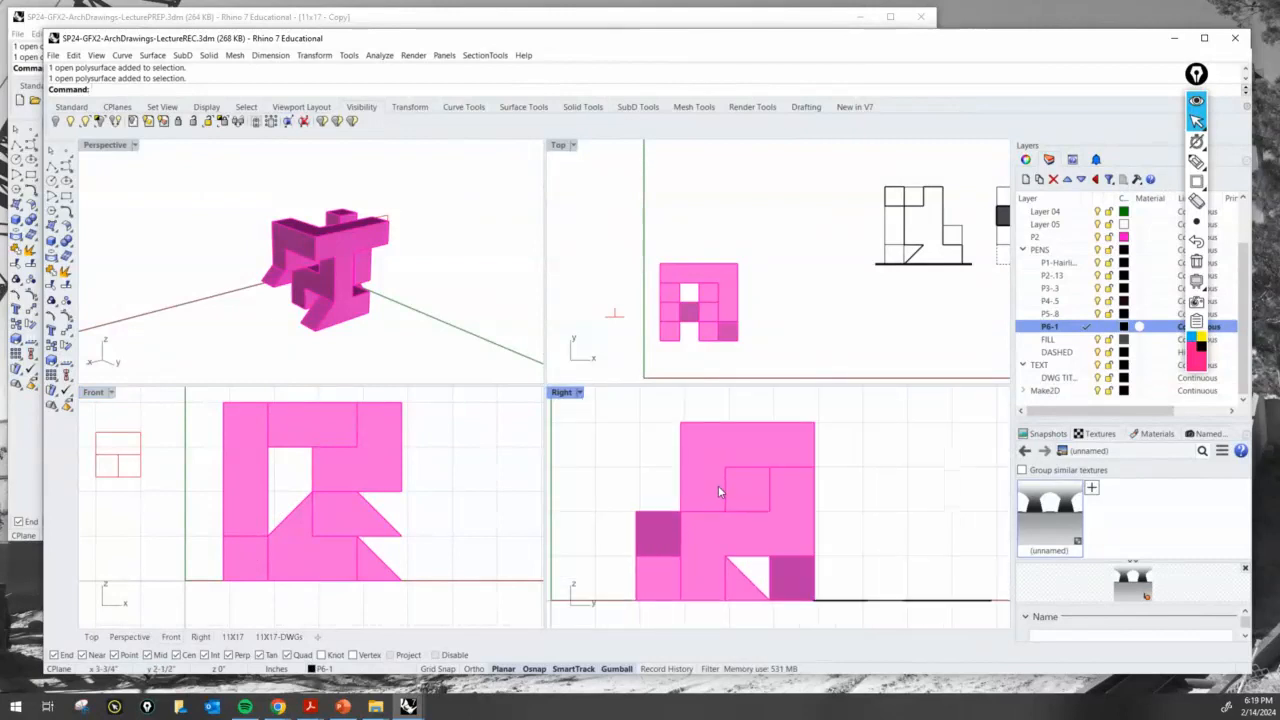
{"action": "type", "text": "Make2D"}
{"action": "key", "text": "Return"}
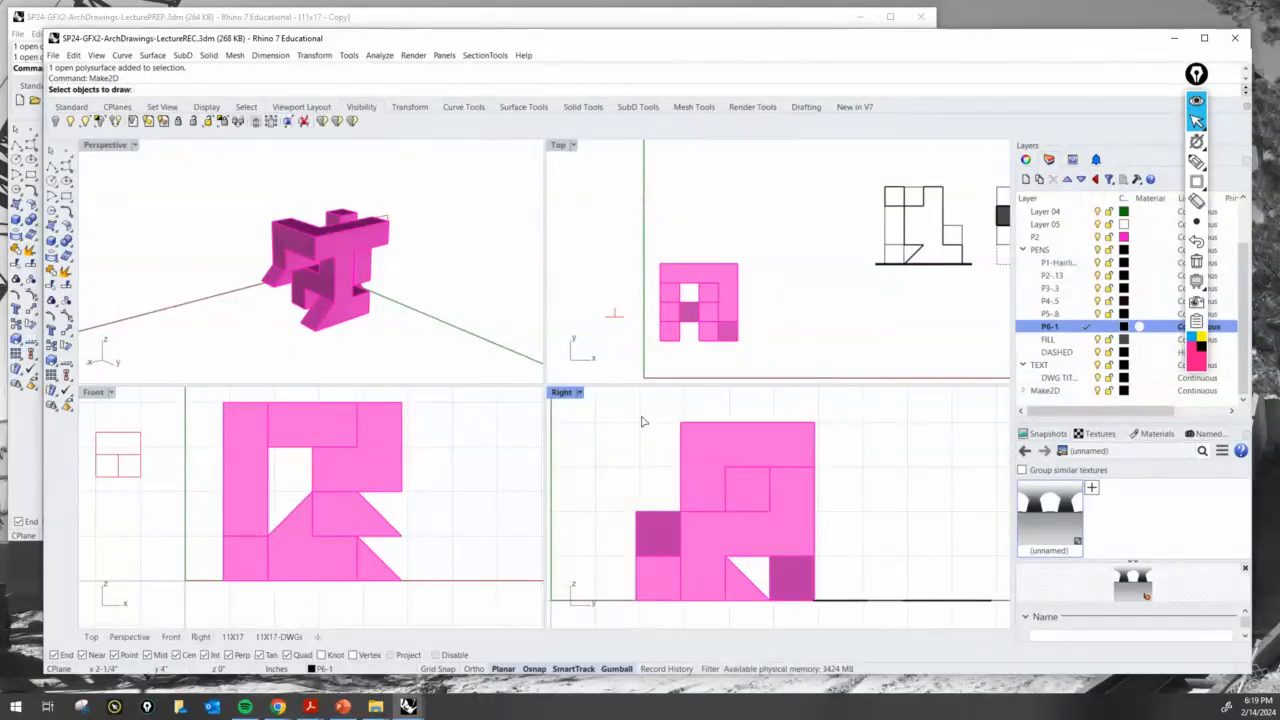
{"action": "left_click_drag", "start_coordinate": [614, 399], "coordinate": [838, 625]}
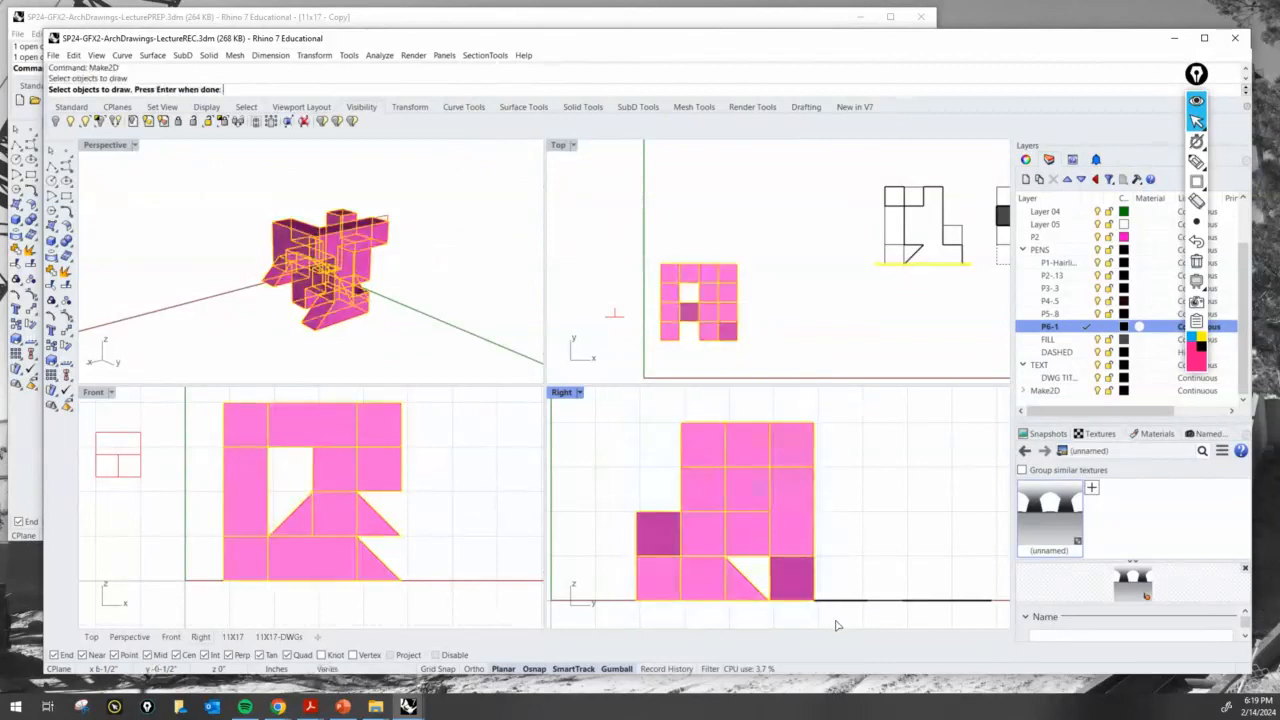
{"action": "left_click", "coordinate": [787, 528]}
{"action": "left_click", "coordinate": [756, 510]}
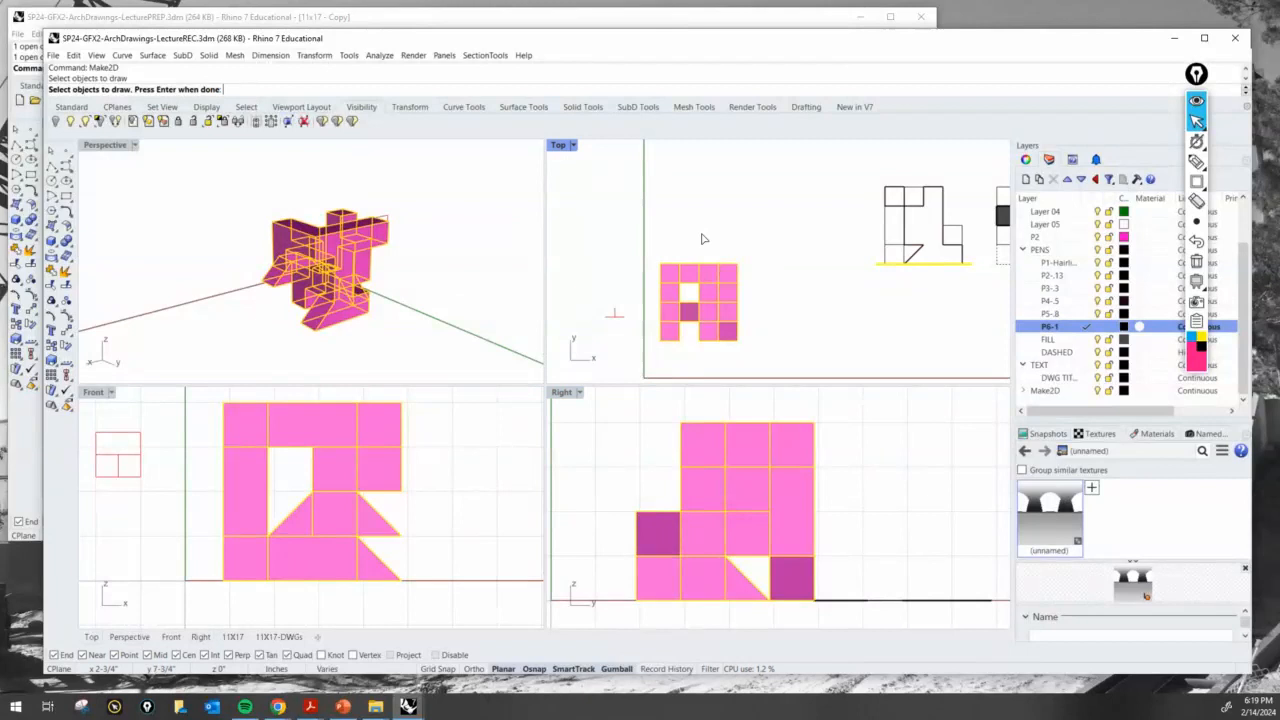
{"action": "left_click", "coordinate": [683, 251]}
{"action": "key", "text": "Escape"}
Step: Generate a Make2D drawing of the rotated pink model from the Front view, using View projection and maintaining source layers
{"action": "right_click_drag", "start_coordinate": [330, 493], "coordinate": [310, 514]}
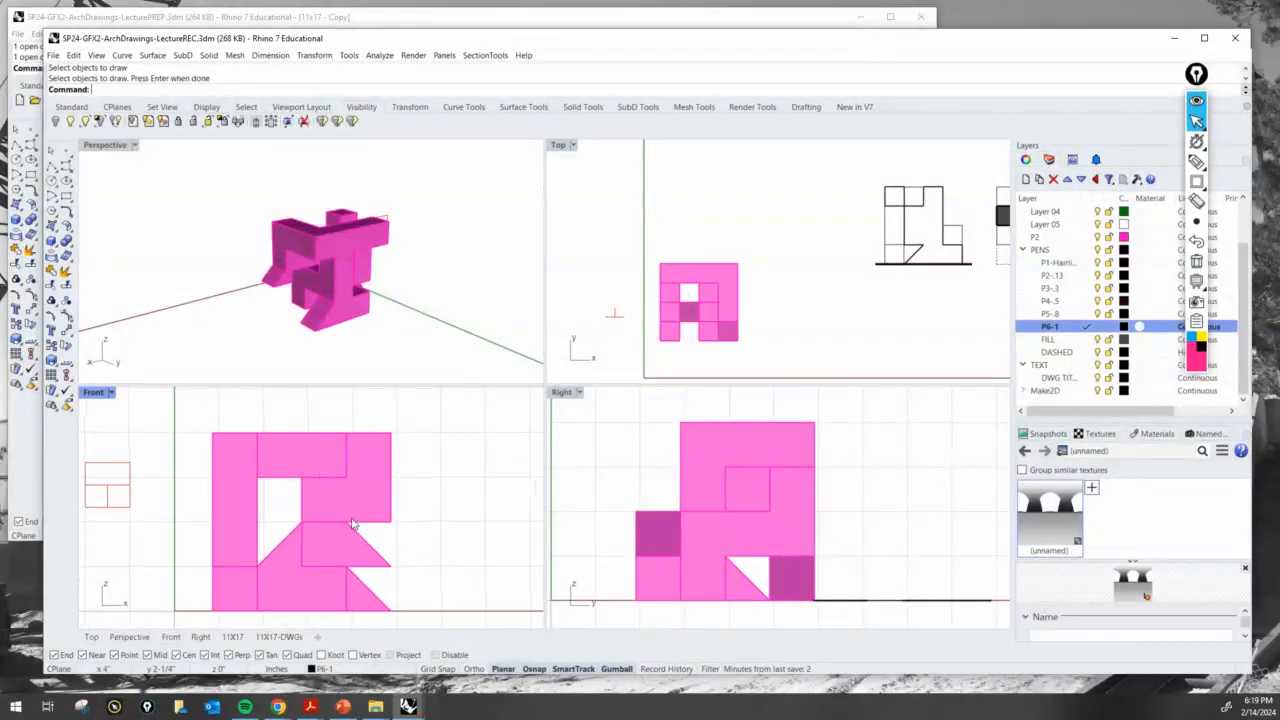
{"action": "right_click_drag", "start_coordinate": [352, 330], "coordinate": [314, 238]}
{"action": "right_click_drag", "start_coordinate": [426, 514], "coordinate": [392, 511]}
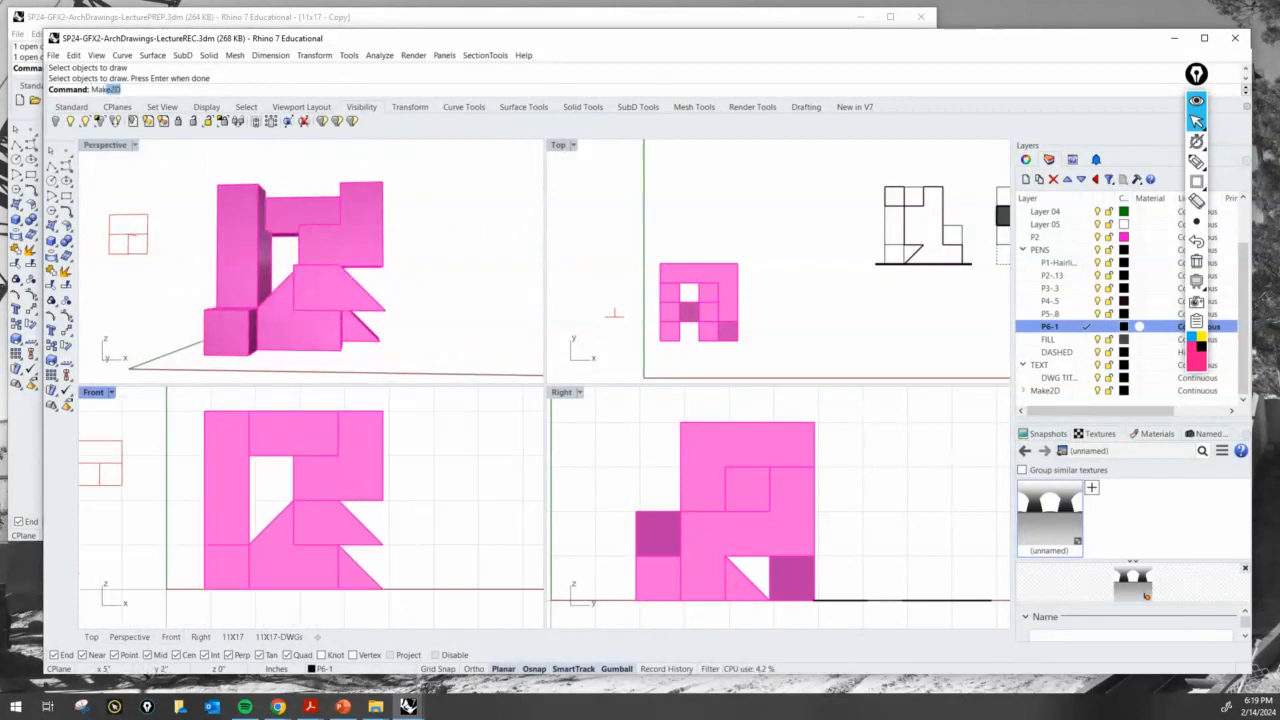
{"action": "key", "text": "Return"}
{"action": "left_click_drag", "start_coordinate": [192, 398], "coordinate": [412, 630]}
{"action": "key", "text": "Return"}
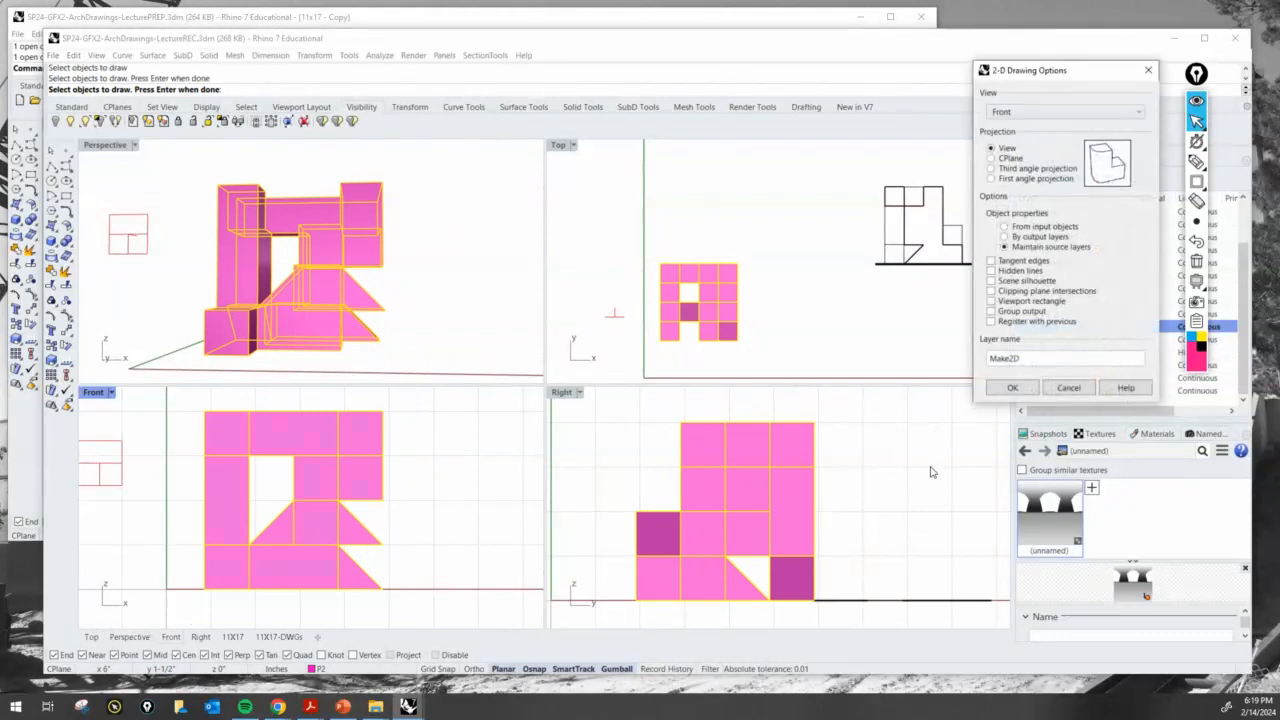
{"action": "left_click", "coordinate": [1014, 388]}
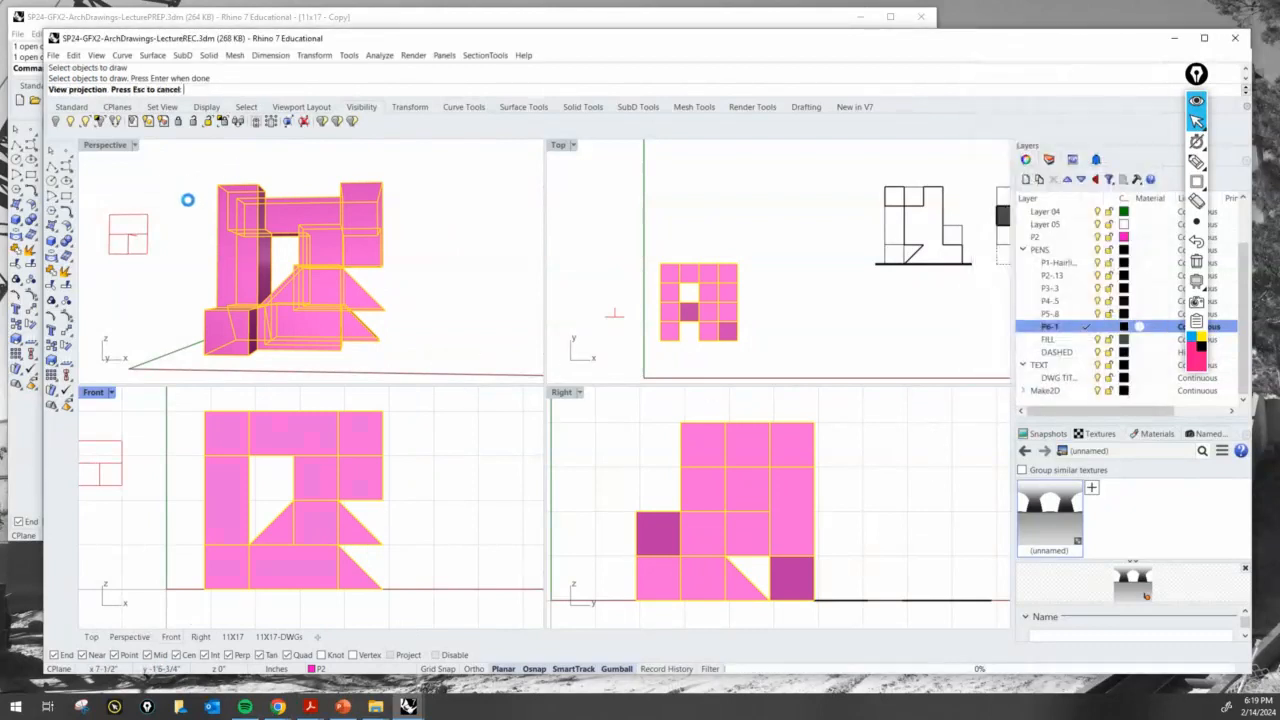
{"action": "left_click", "coordinate": [110, 146]}
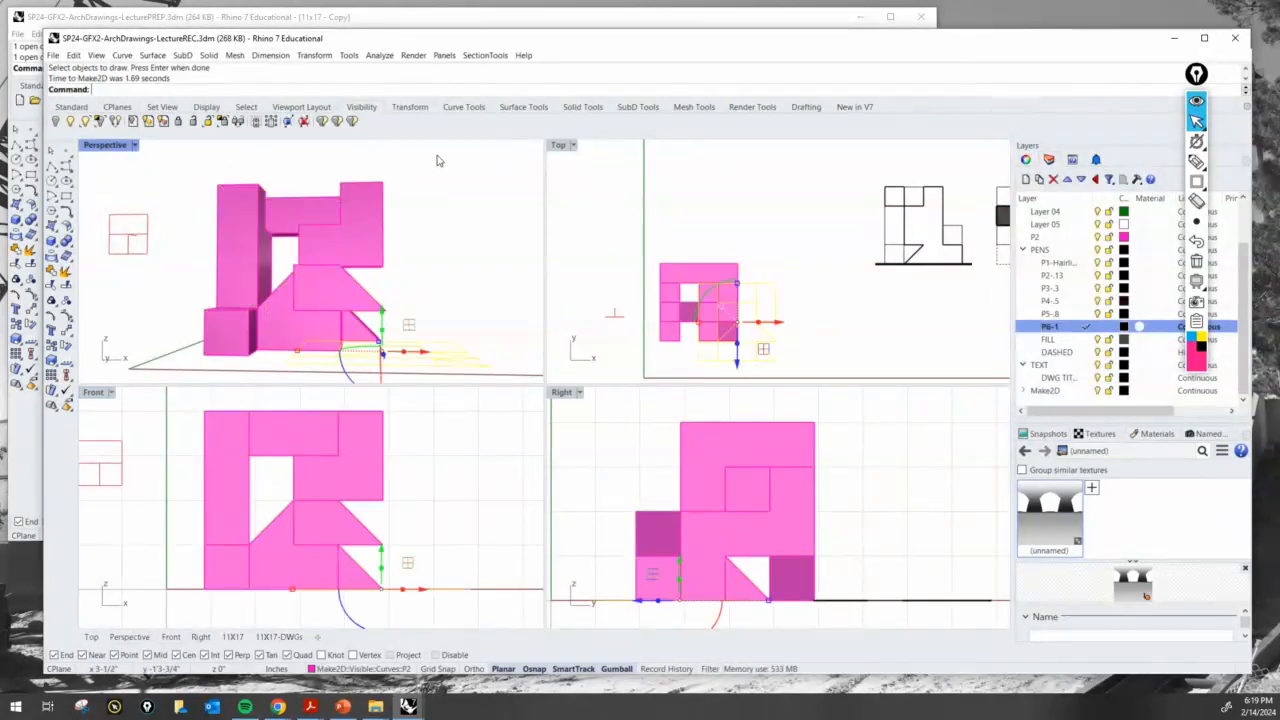
Step: Maximize the Top view and move the new elevation linework to the right of the third drawing
{"action": "double_click", "coordinate": [557, 145]}
{"action": "scroll", "coordinate": [503, 360], "scroll_direction": "down", "scroll_amount": 3}
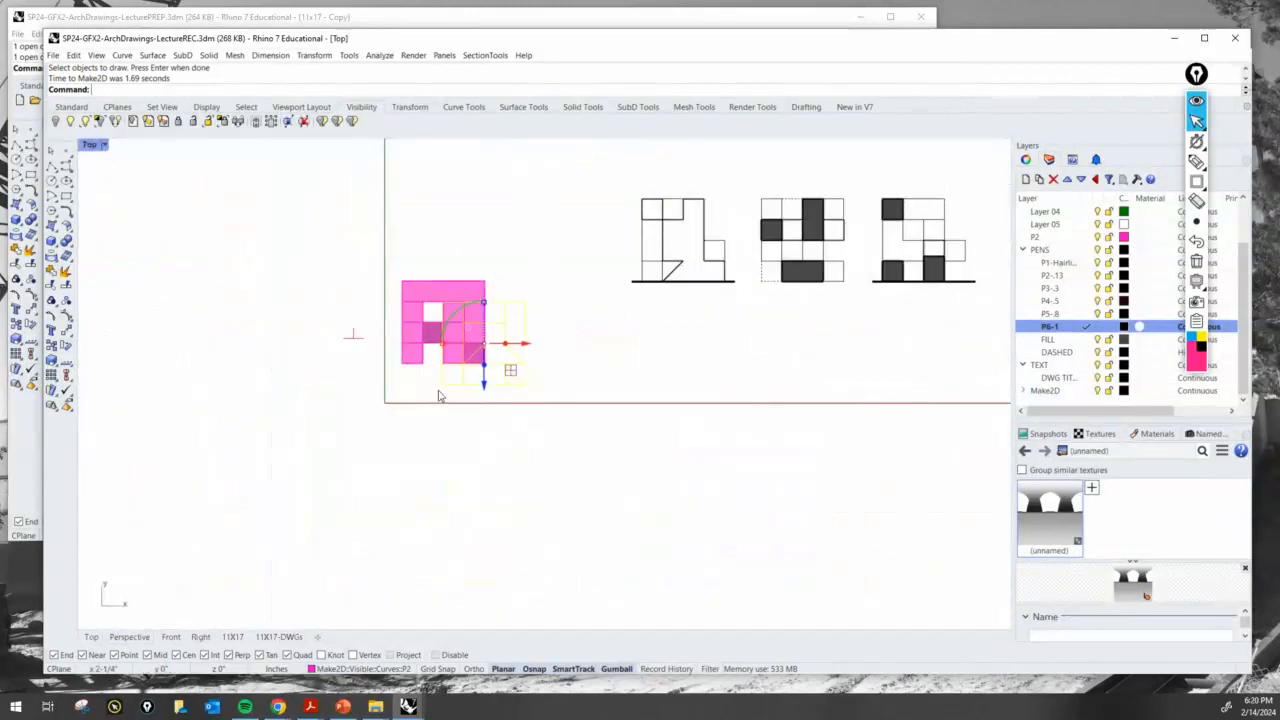
{"action": "scroll", "coordinate": [468, 350], "scroll_direction": "down", "scroll_amount": 5}
{"action": "right_click_drag", "start_coordinate": [540, 330], "coordinate": [440, 402]}
{"action": "left_click_drag", "start_coordinate": [409, 452], "coordinate": [690, 404]}
{"action": "scroll", "coordinate": [663, 429], "scroll_direction": "up", "scroll_amount": 3}
{"action": "right_click_drag", "start_coordinate": [663, 429], "coordinate": [596, 428]}
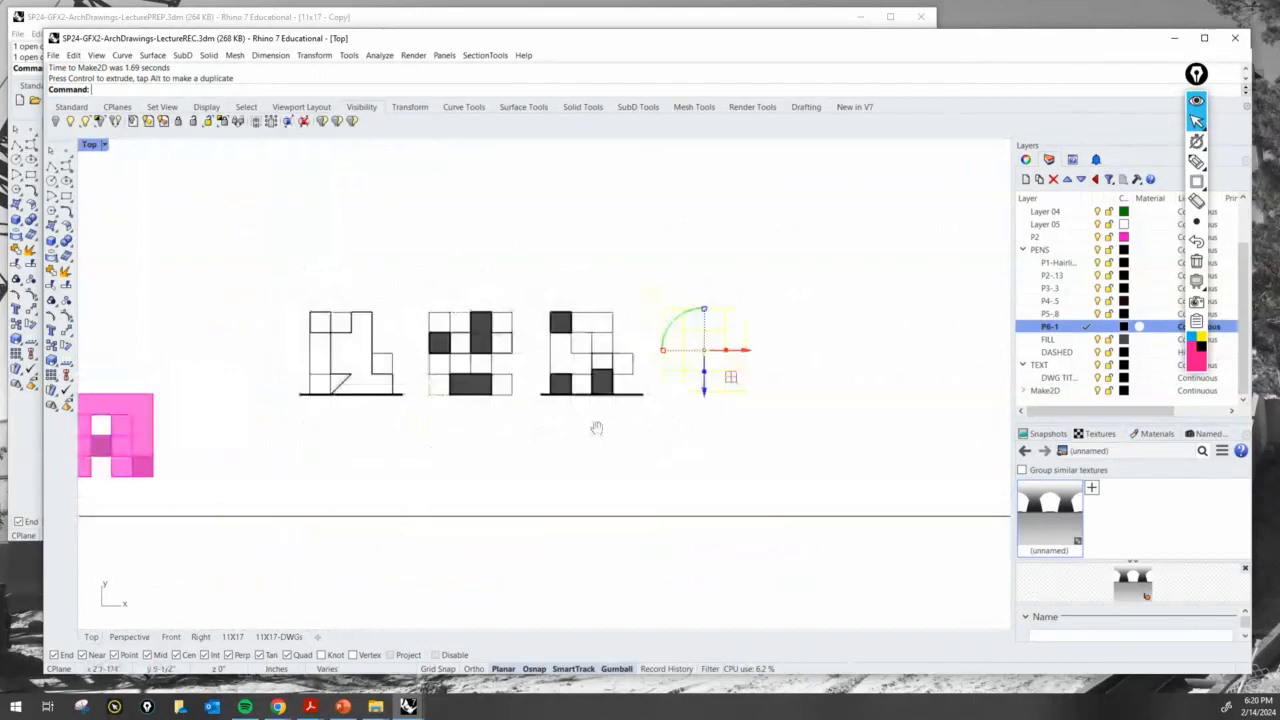
{"action": "scroll", "coordinate": [592, 400], "scroll_direction": "up", "scroll_amount": 2}
{"action": "right_click_drag", "start_coordinate": [546, 465], "coordinate": [543, 493]}
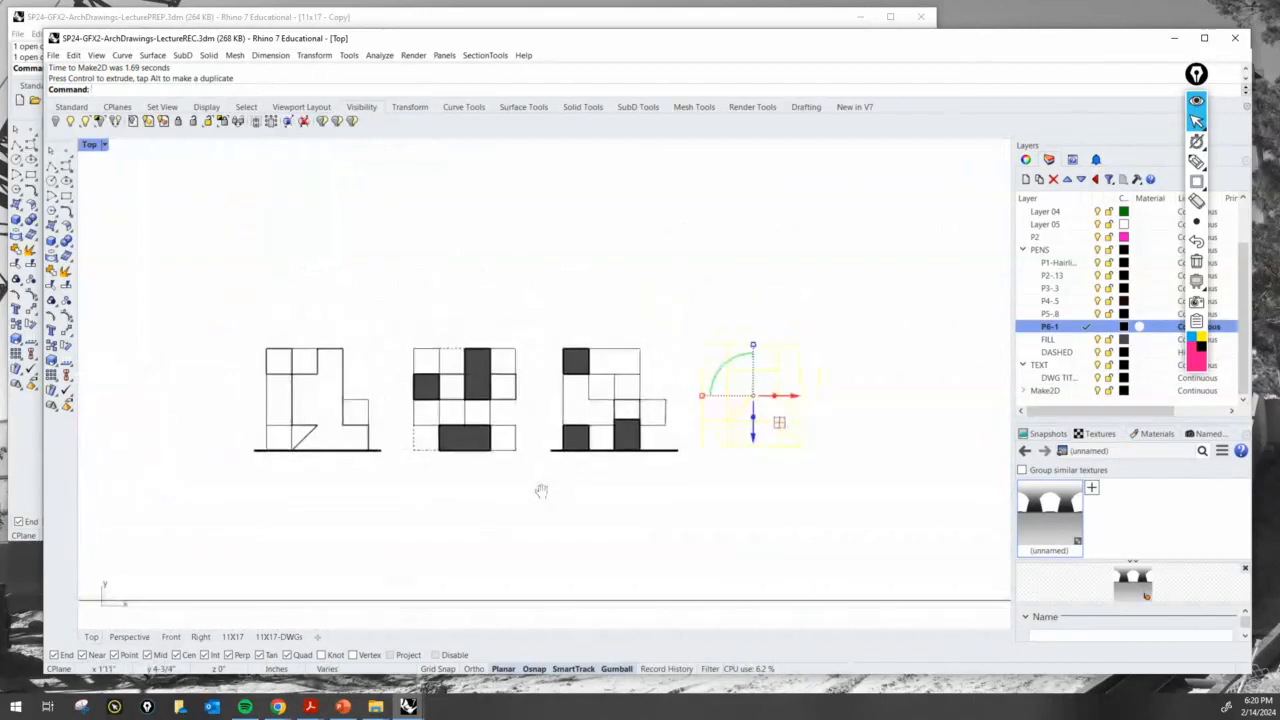
{"action": "scroll", "coordinate": [527, 477], "scroll_direction": "down", "scroll_amount": 3}
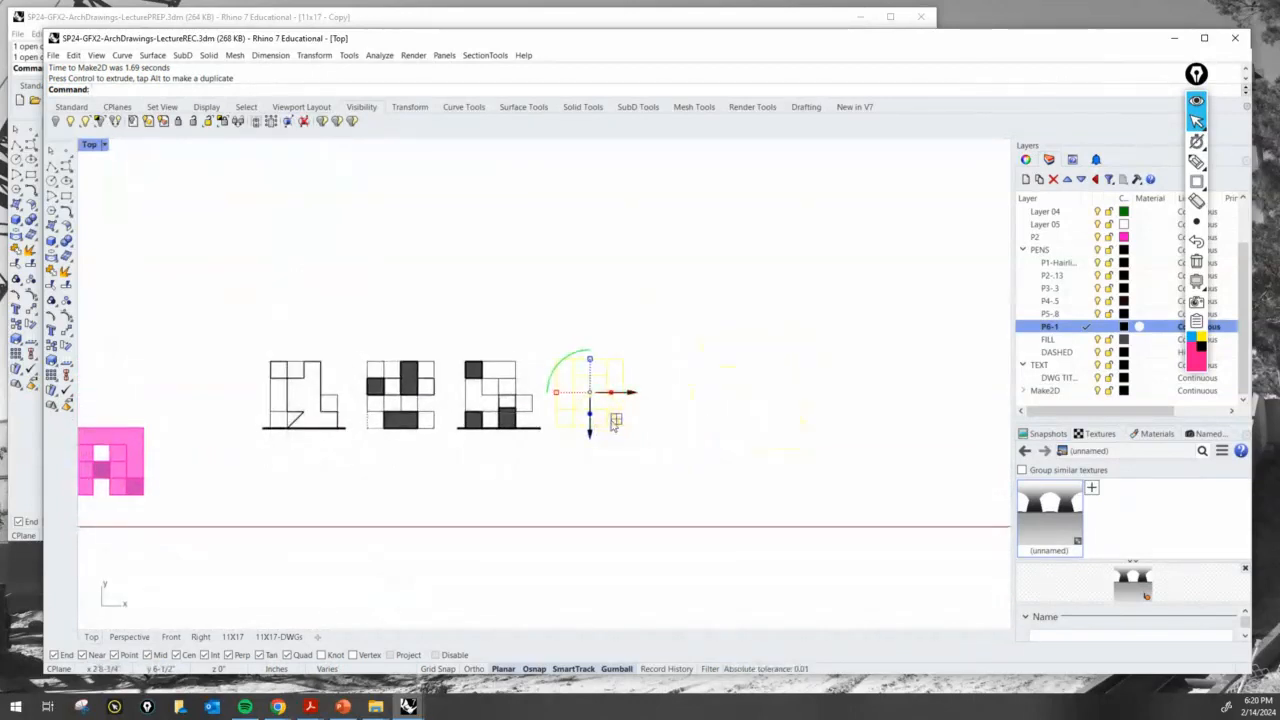
Step: Move the new elevation linework to the left of the first drawing, between it and the pink model
{"action": "left_click_drag", "start_coordinate": [617, 422], "coordinate": [253, 434]}
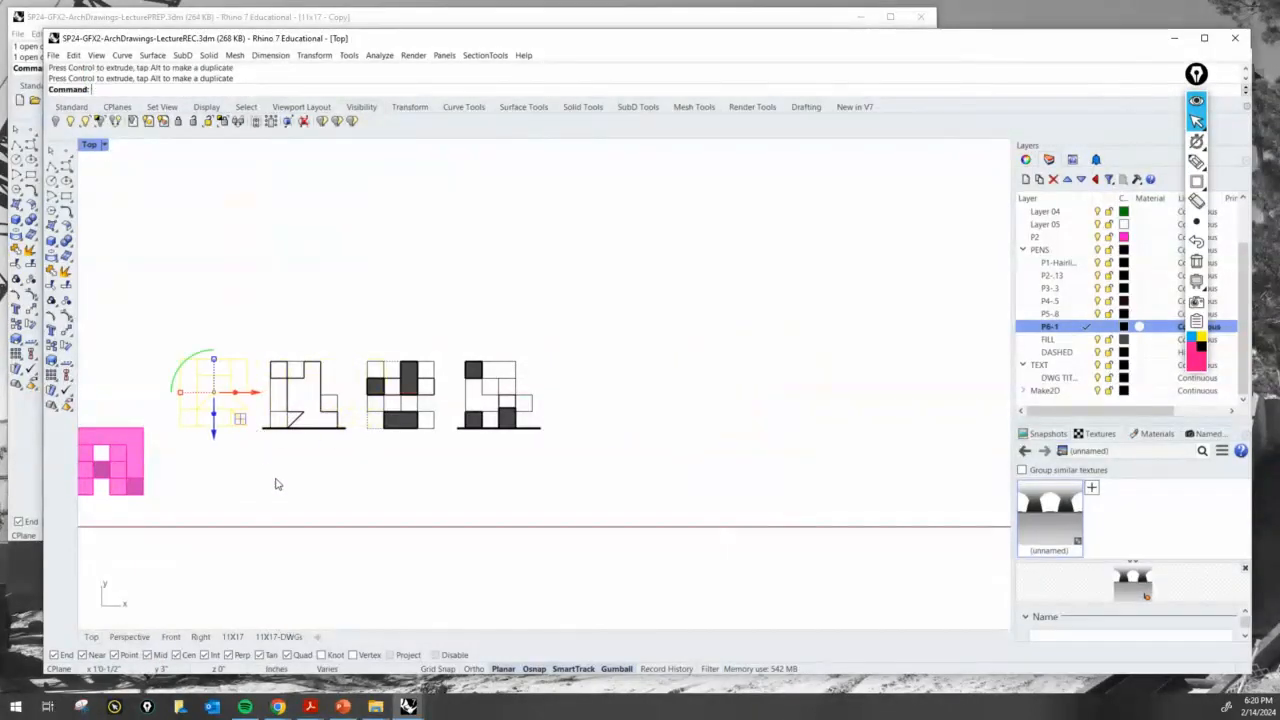
{"action": "right_click_drag", "start_coordinate": [279, 455], "coordinate": [459, 413]}
{"action": "scroll", "coordinate": [373, 357], "scroll_direction": "up", "scroll_amount": 4}
{"action": "right_click_drag", "start_coordinate": [406, 356], "coordinate": [479, 354]}
{"action": "scroll", "coordinate": [451, 346], "scroll_direction": "up", "scroll_amount": 6}
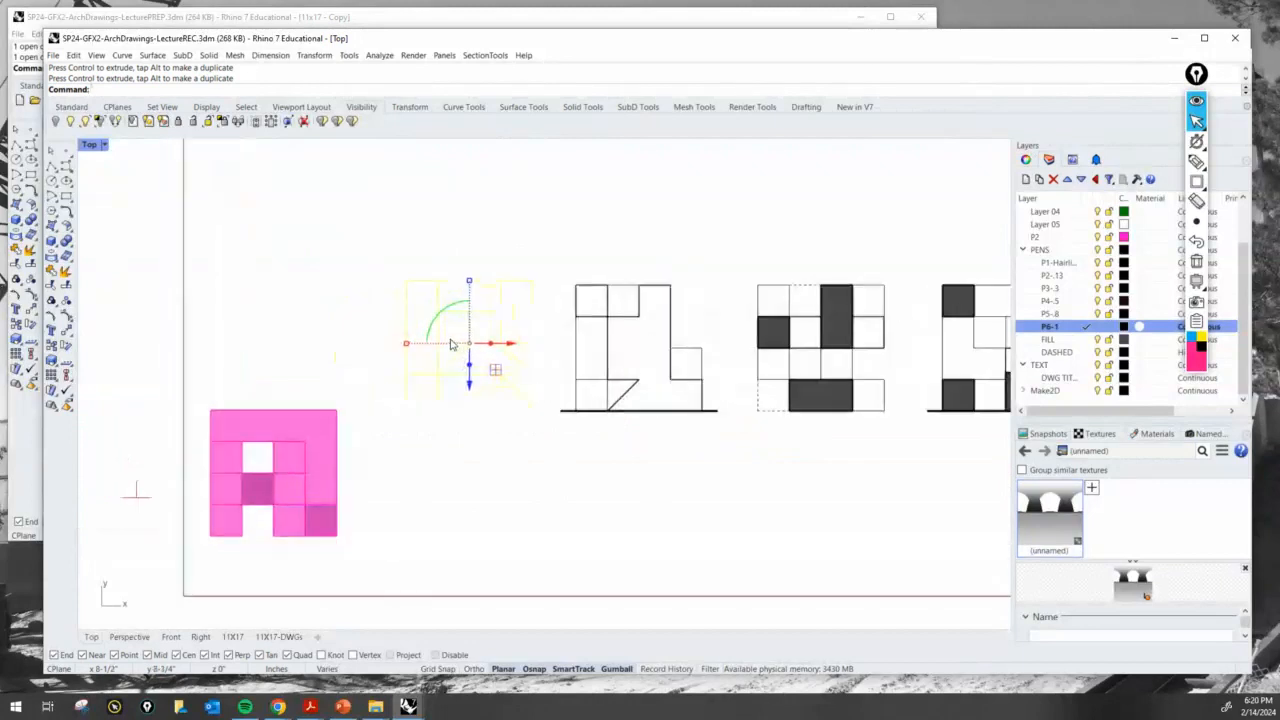
Step: Shift all four drawings together a short distance to the right, away from the pink model
{"action": "scroll", "coordinate": [451, 344], "scroll_direction": "down", "scroll_amount": 10}
{"action": "mouse_move", "coordinate": [418, 282]}
{"action": "left_mouse_down"}
{"action": "mouse_move", "coordinate": [531, 394]}
{"action": "mouse_move", "coordinate": [815, 404]}
{"action": "left_mouse_up"}
{"action": "left_click_drag", "start_coordinate": [638, 345], "coordinate": [656, 345]}
{"action": "scroll", "coordinate": [432, 300], "scroll_direction": "up", "scroll_amount": 2}
Step: Move the new elevation vertically from its lower-right corner so its base aligns with the first drawing's ground line
{"action": "left_click", "coordinate": [419, 296]}
{"action": "left_click_drag", "start_coordinate": [415, 287], "coordinate": [543, 423]}
{"action": "scroll", "coordinate": [513, 370], "scroll_direction": "up", "scroll_amount": 3}
{"action": "left_click", "coordinate": [573, 182]}
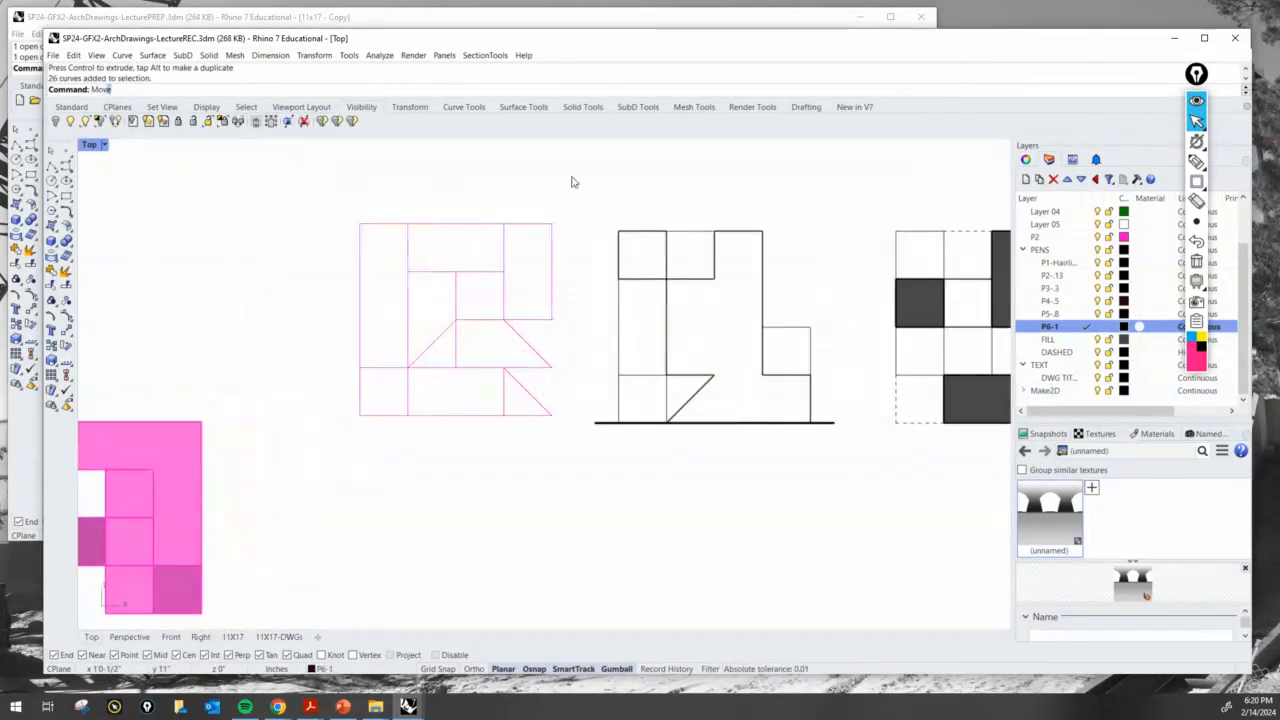
{"action": "key", "text": "Return"}
{"action": "mouse_move", "coordinate": [333, 191]}
{"action": "left_mouse_down"}
{"action": "mouse_move", "coordinate": [501, 398]}
{"action": "mouse_move", "coordinate": [566, 450]}
{"action": "left_mouse_up"}
{"action": "key", "text": "Return"}
{"action": "left_click", "coordinate": [551, 414]}
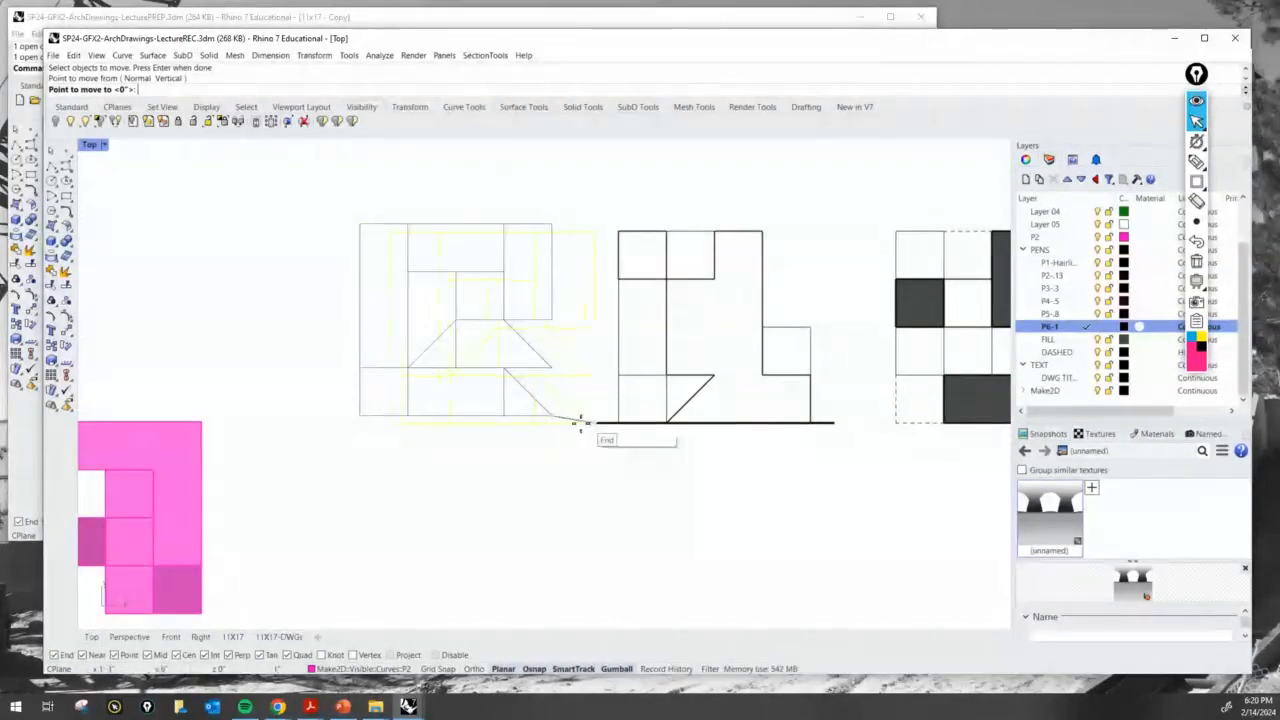
{"action": "left_click", "coordinate": [551, 422]}
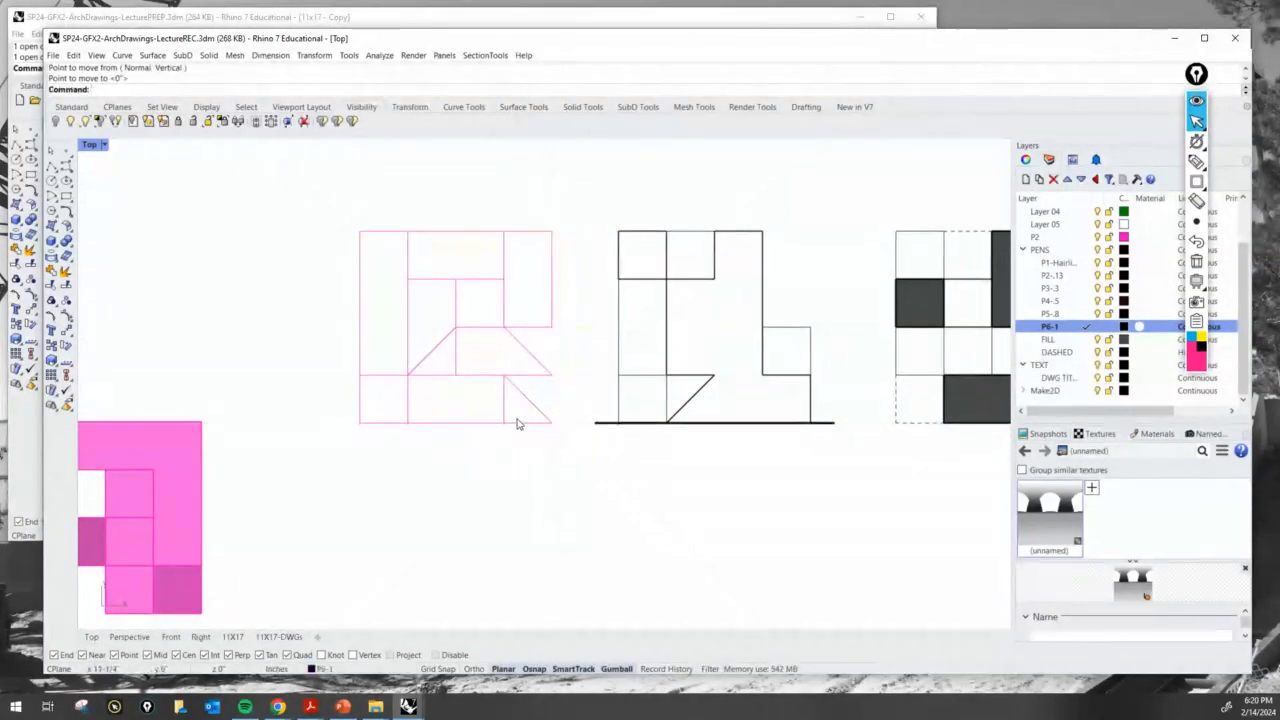
{"action": "scroll", "coordinate": [517, 423], "scroll_direction": "down", "scroll_amount": 2}
{"action": "scroll", "coordinate": [531, 383], "scroll_direction": "up", "scroll_amount": 2}
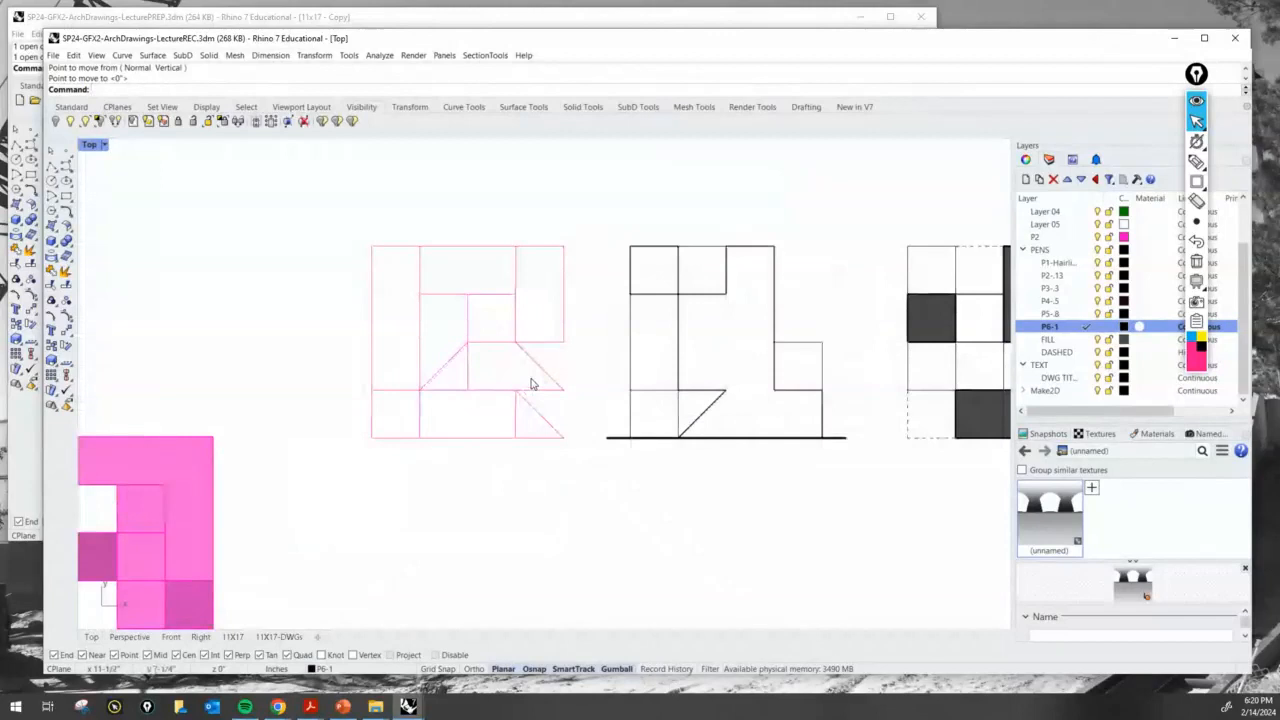
{"action": "scroll", "coordinate": [441, 378], "scroll_direction": "down", "scroll_amount": 6}
{"action": "scroll", "coordinate": [521, 445], "scroll_direction": "up", "scroll_amount": 2}
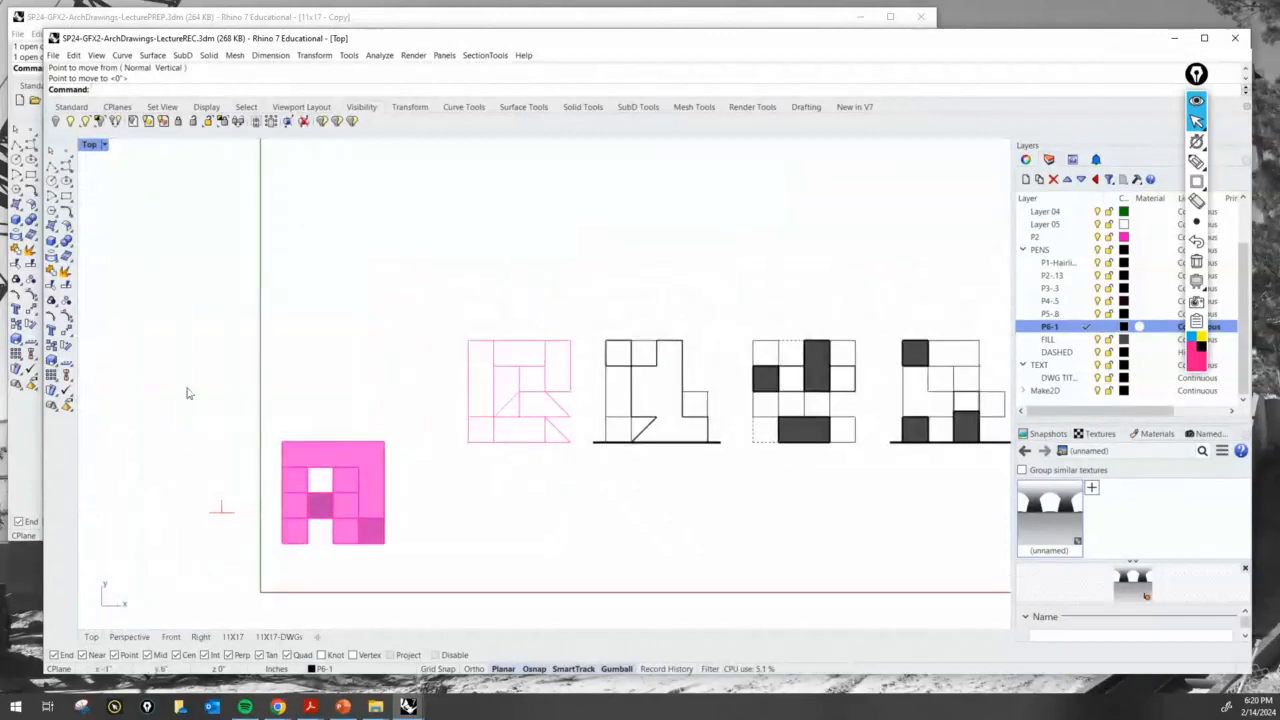
Step: Restore the four-viewport layout and assign the four lines of the new elevation's lower-left square to the P4-.5 layer
{"action": "double_click", "coordinate": [89, 146]}
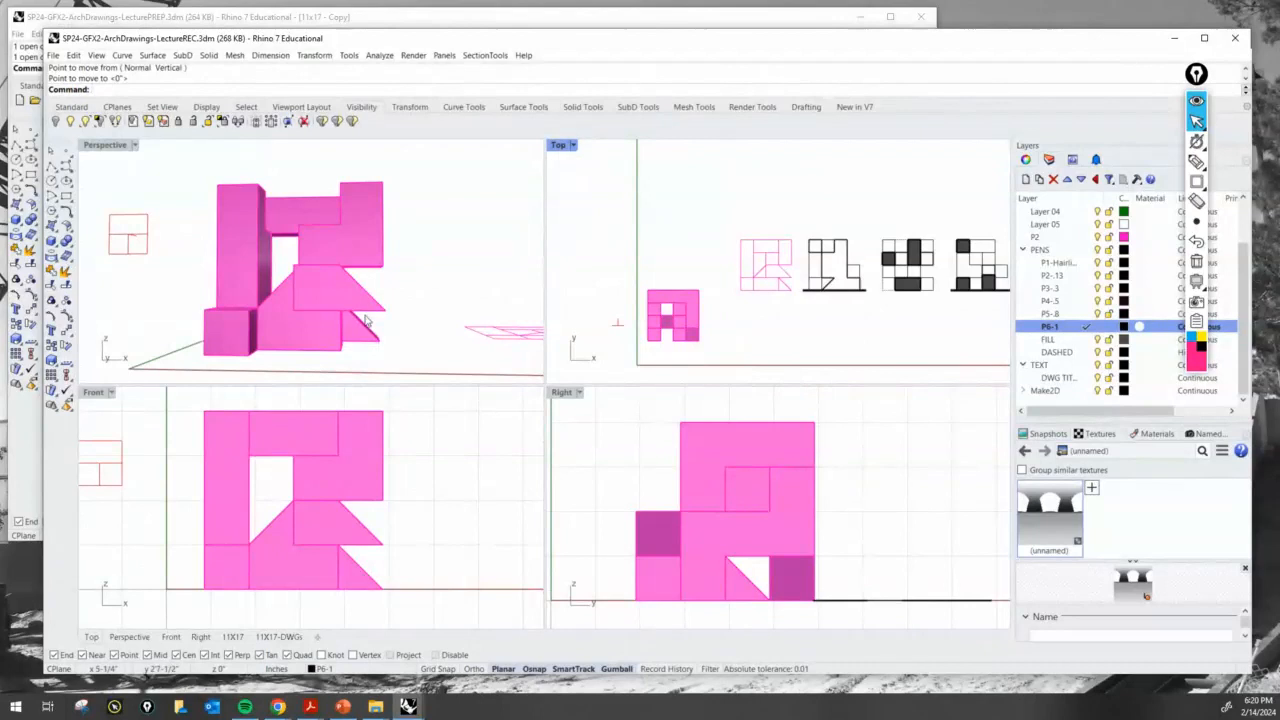
{"action": "right_click_drag", "start_coordinate": [366, 320], "coordinate": [335, 338]}
{"action": "right_click_drag", "start_coordinate": [775, 280], "coordinate": [709, 312]}
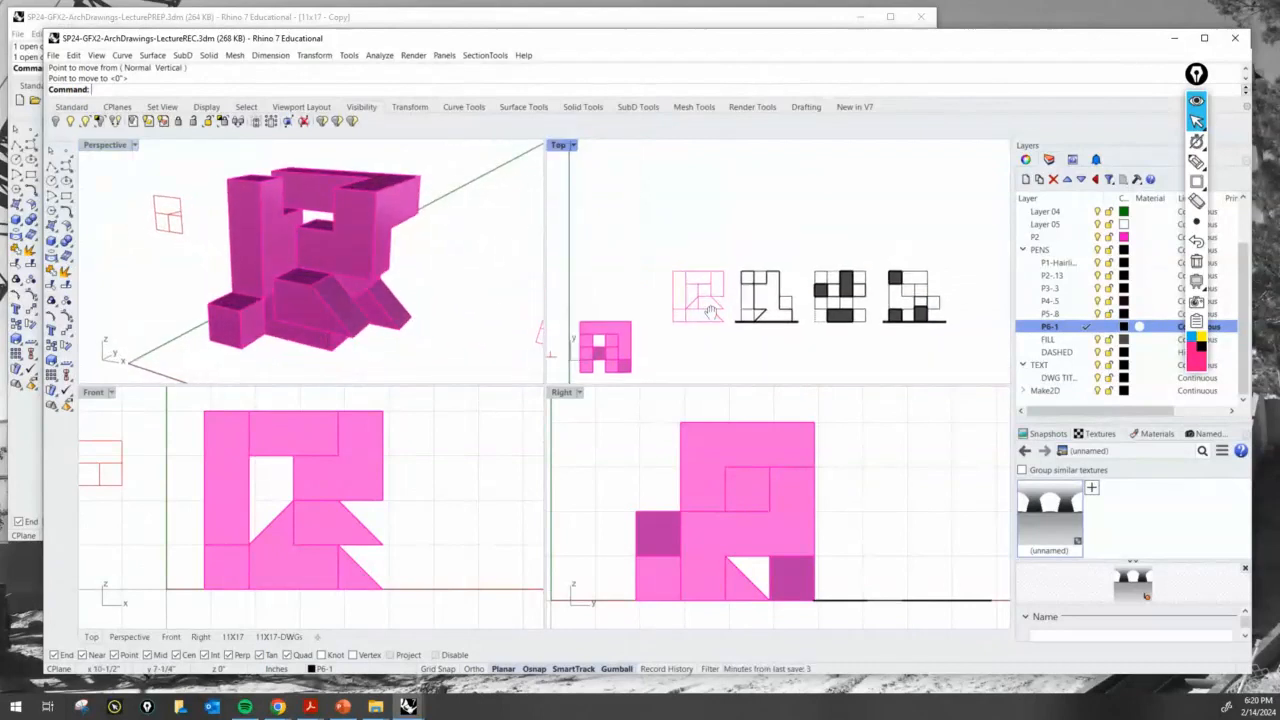
{"action": "scroll", "coordinate": [709, 312], "scroll_direction": "up", "scroll_amount": 5}
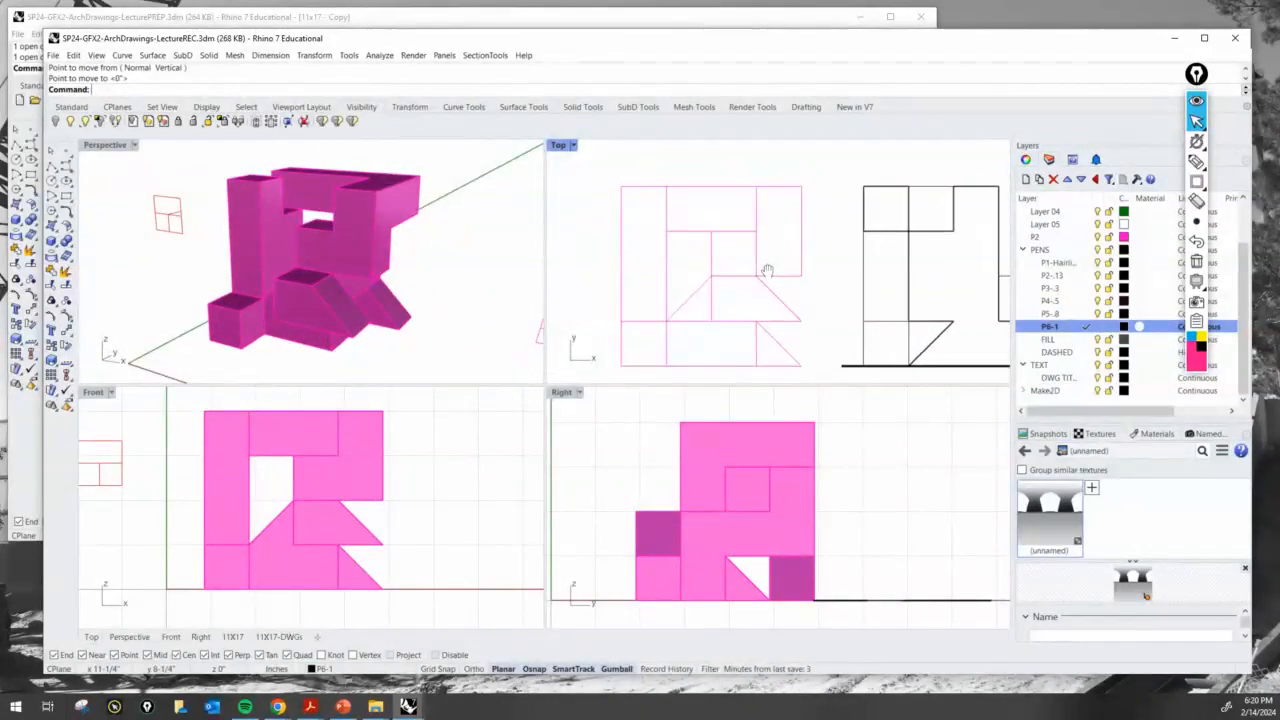
{"action": "right_click_drag", "start_coordinate": [767, 270], "coordinate": [762, 264]}
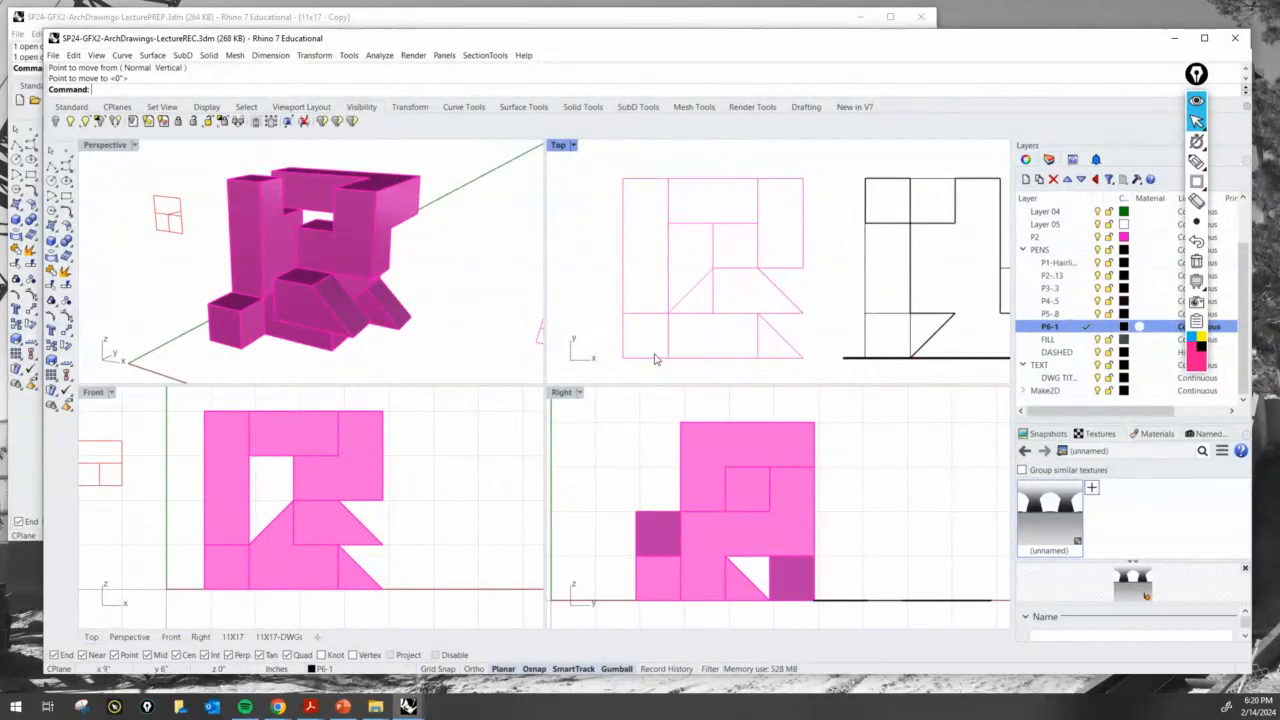
{"action": "left_click_drag", "start_coordinate": [606, 300], "coordinate": [674, 372]}
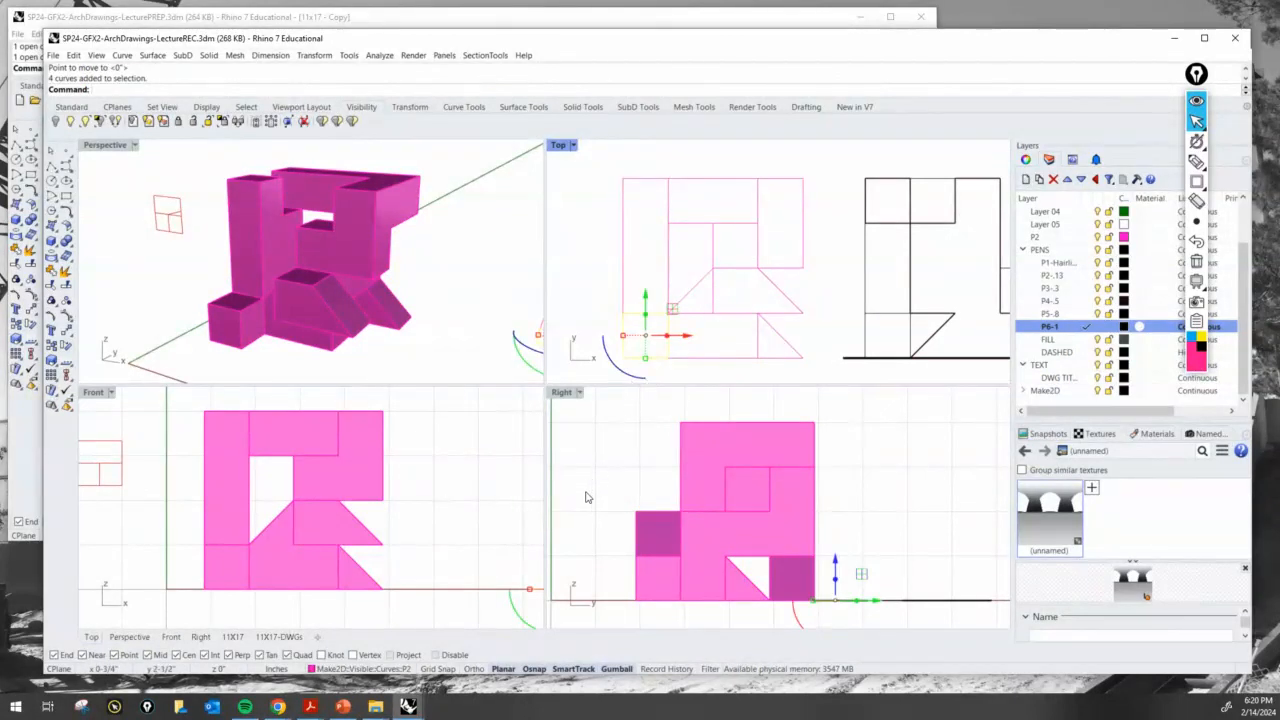
{"action": "left_click", "coordinate": [406, 676]}
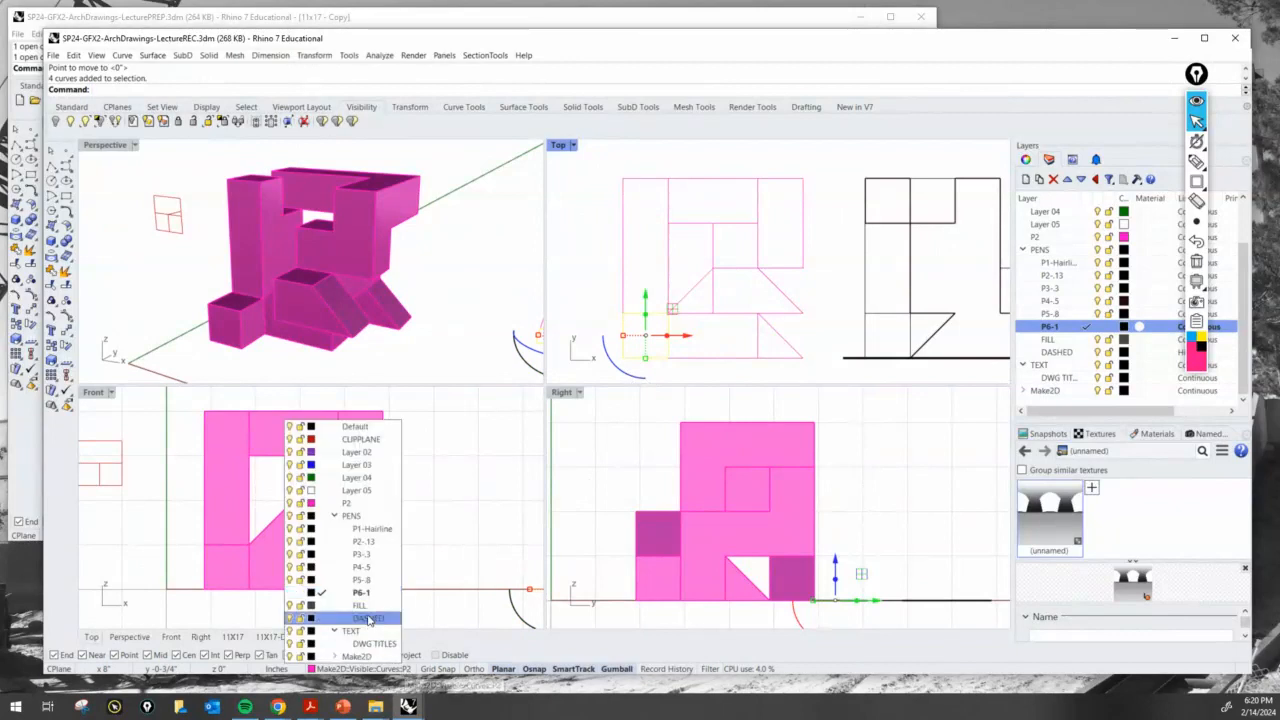
{"action": "left_click", "coordinate": [340, 572]}
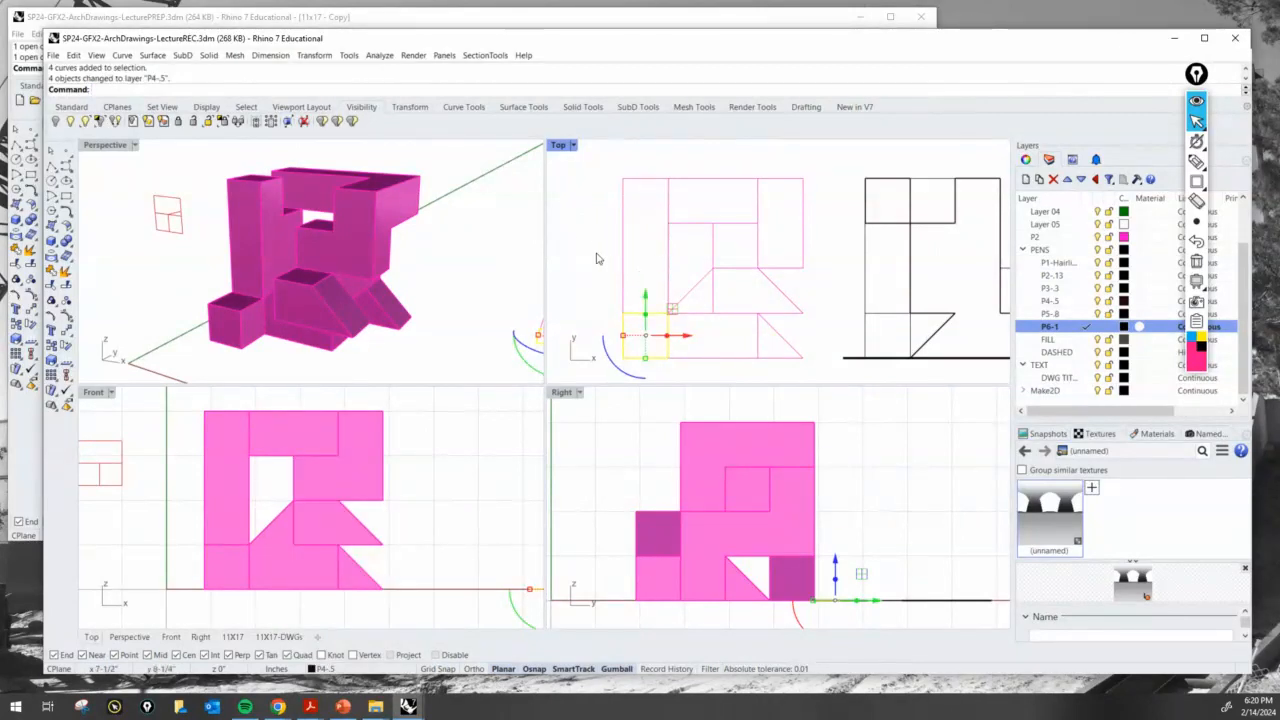
{"action": "key", "text": "Escape"}
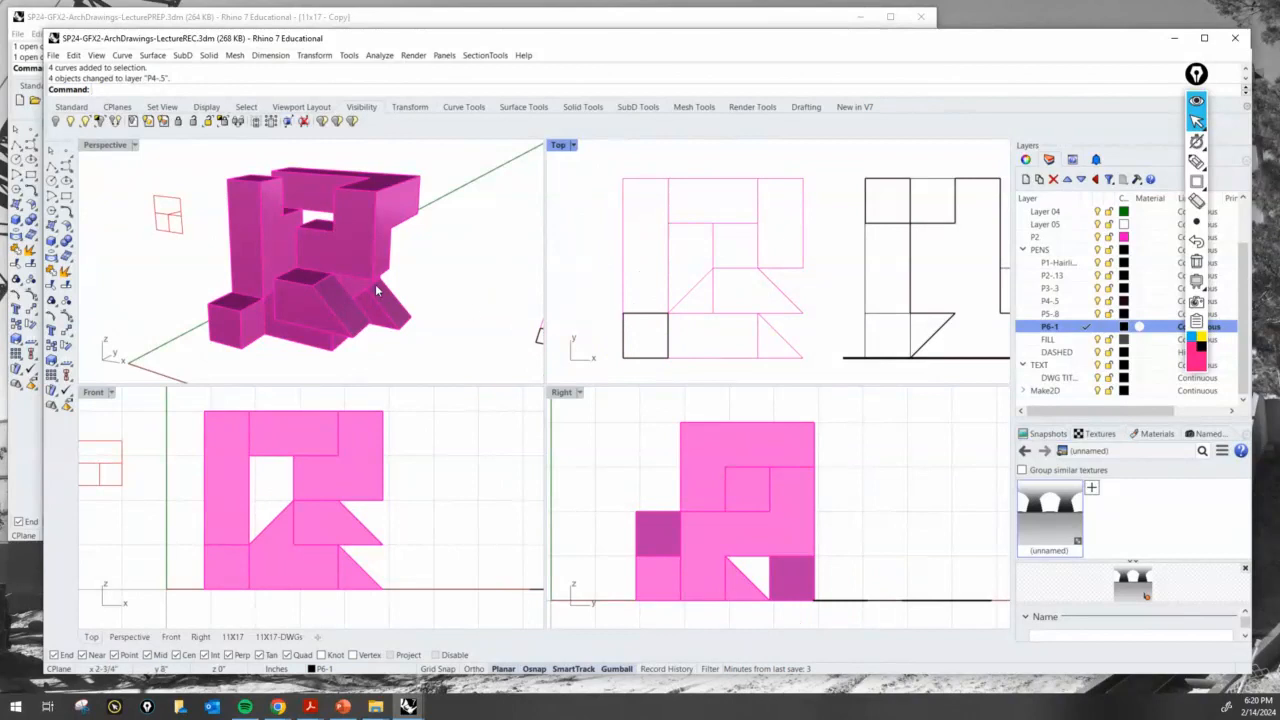
Step: Assign the four outline lines of the trapezoid in the new elevation to the P4-.5 layer
{"action": "right_click_drag", "start_coordinate": [377, 290], "coordinate": [350, 328]}
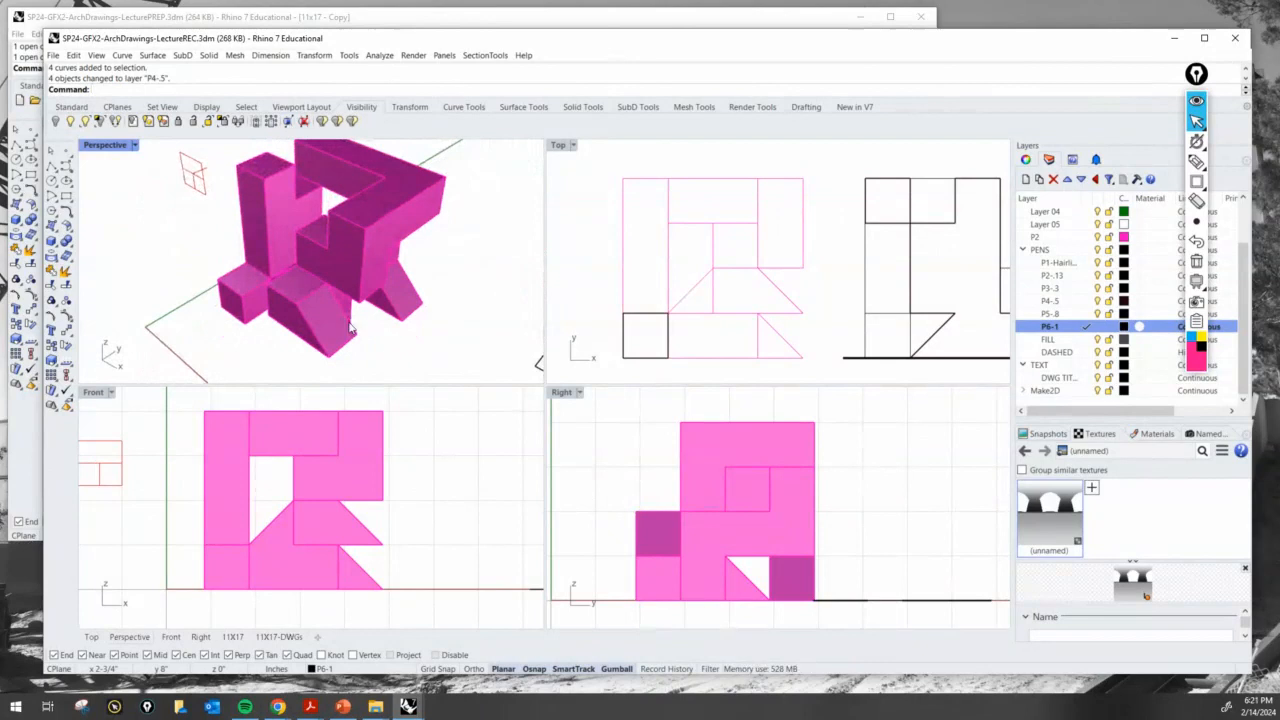
{"action": "scroll", "coordinate": [735, 296], "scroll_direction": "up", "scroll_amount": 3}
{"action": "left_click", "coordinate": [834, 330]}
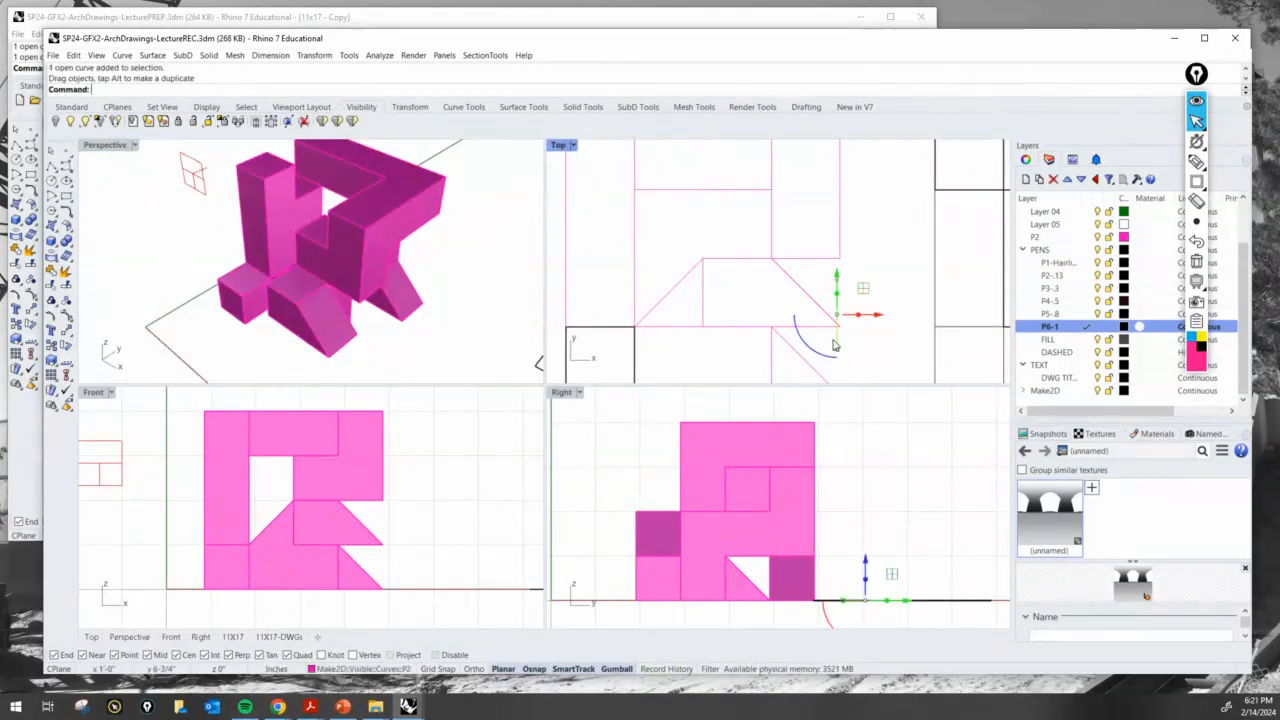
{"action": "key", "text": "ctrl+z"}
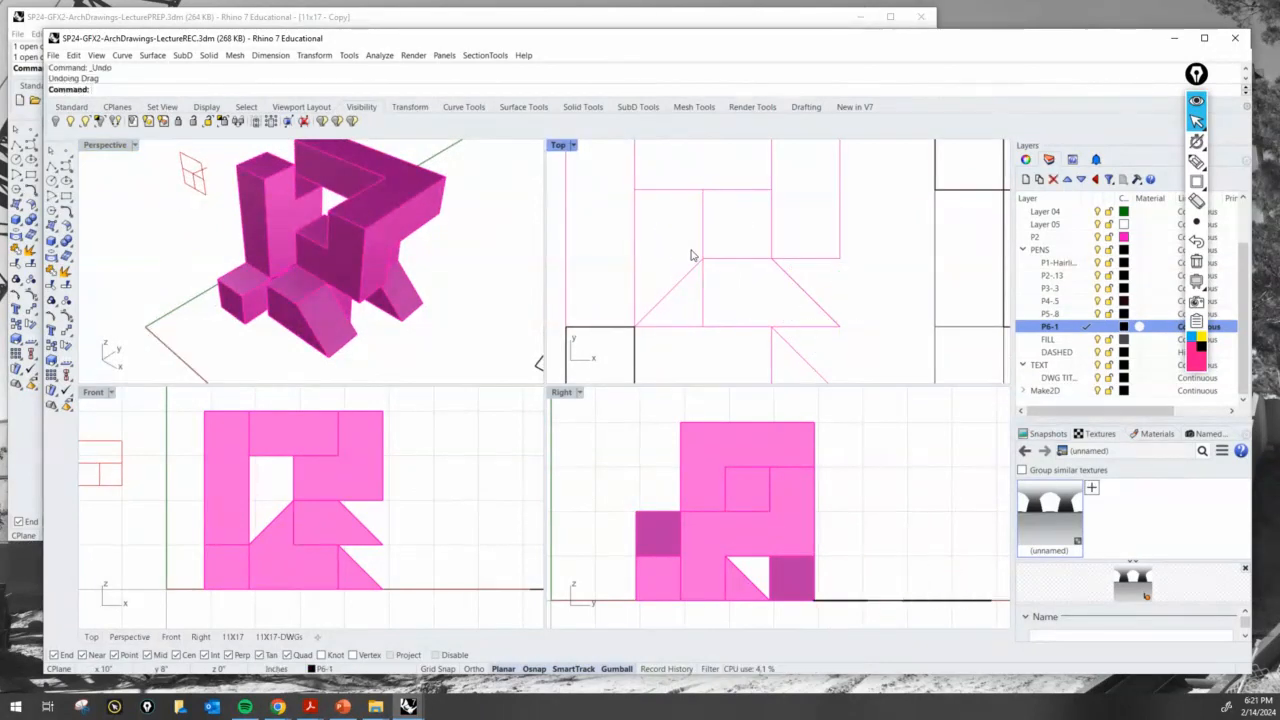
{"action": "left_click_drag", "start_coordinate": [690, 255], "coordinate": [799, 341]}
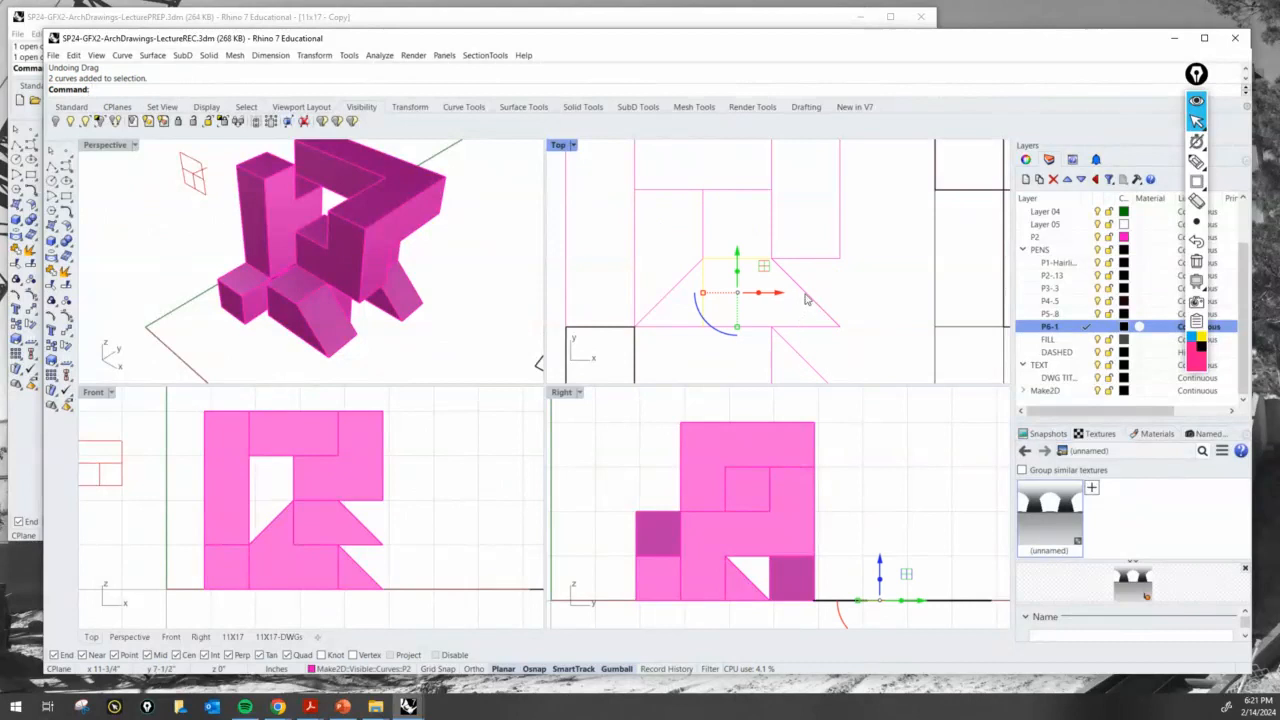
{"action": "left_click", "coordinate": [806, 297], "text": "shift"}
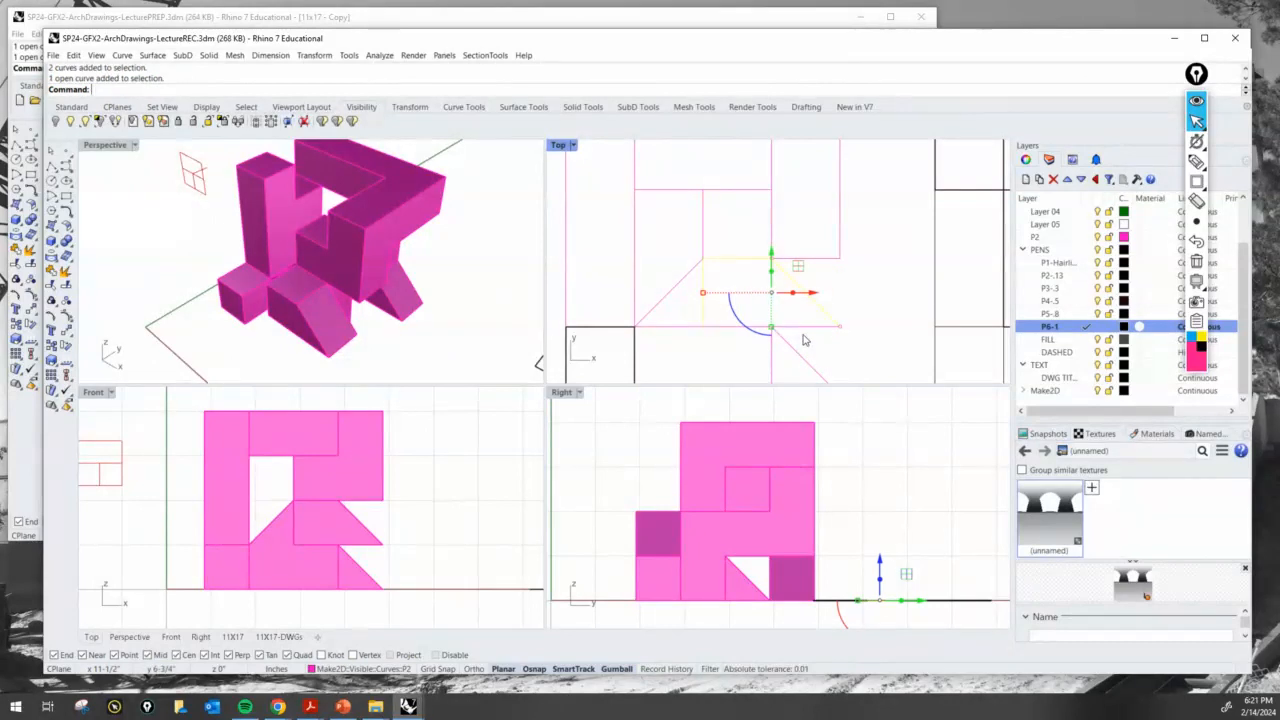
{"action": "left_click", "coordinate": [401, 671]}
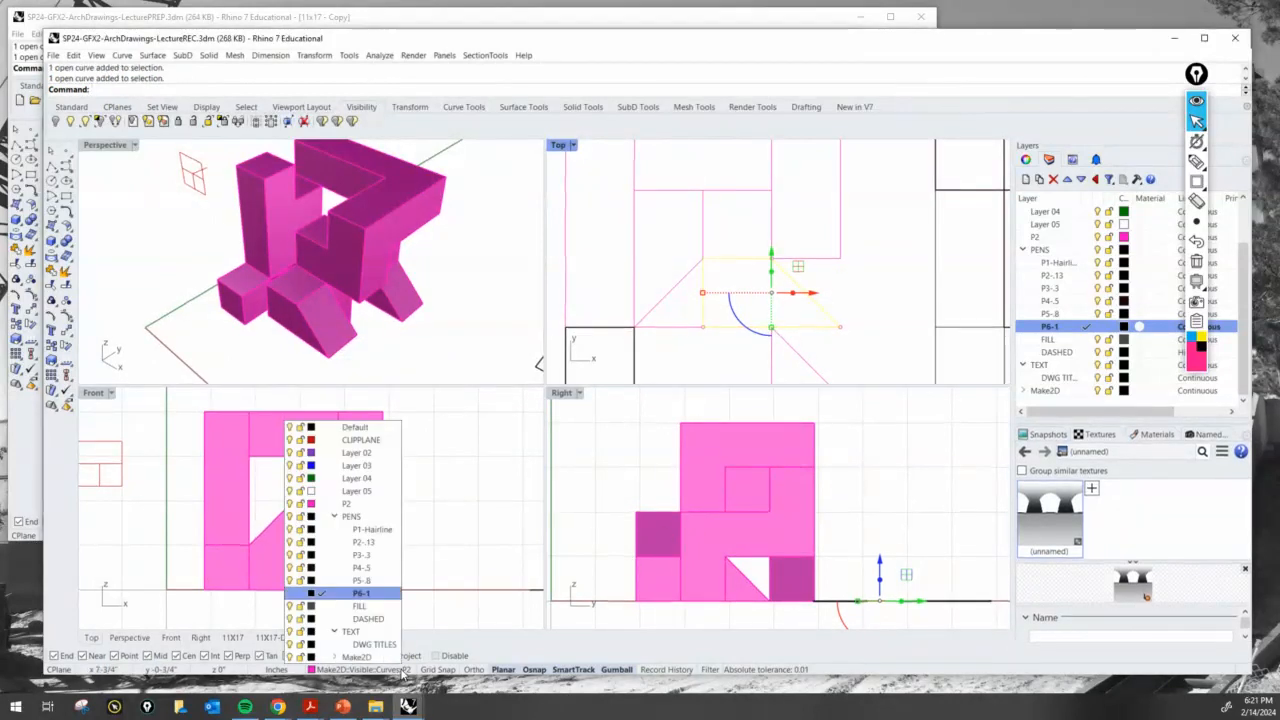
{"action": "left_click", "coordinate": [384, 571]}
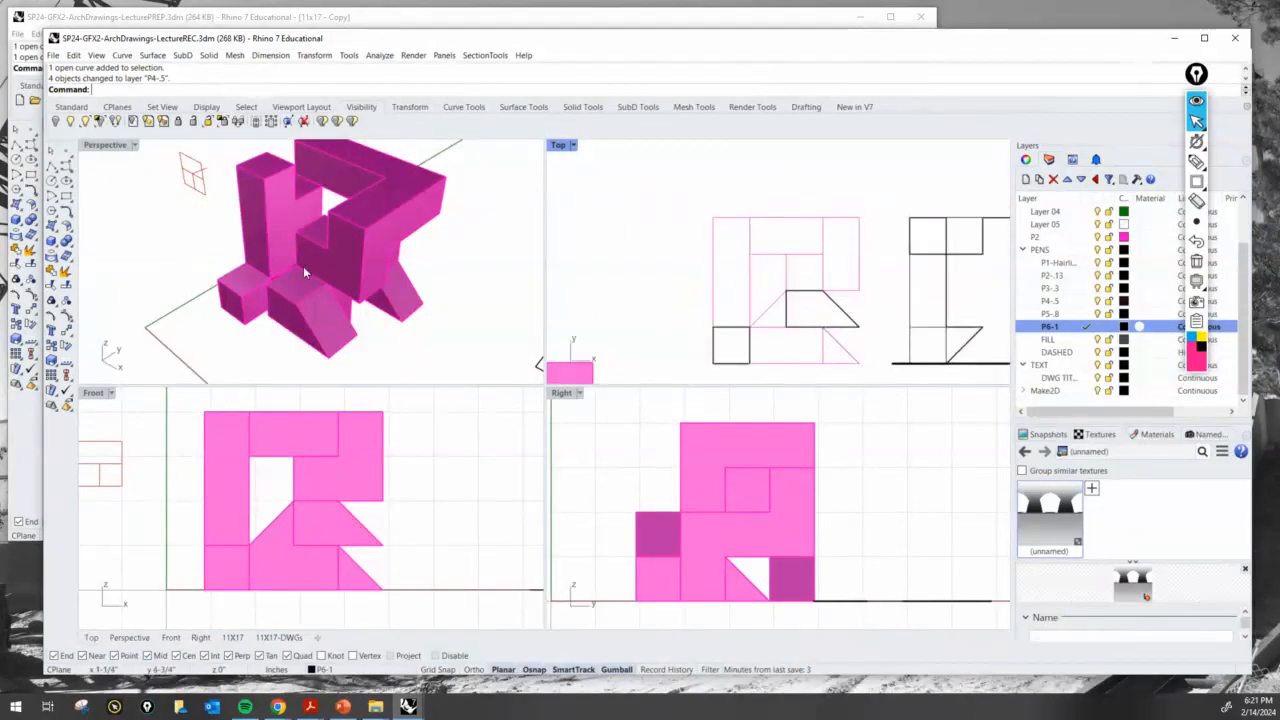
Step: Check which model faces are coplanar and delete the redundant vertical line inside the new elevation's upper-right block
{"action": "right_click_drag", "start_coordinate": [305, 272], "coordinate": [367, 242]}
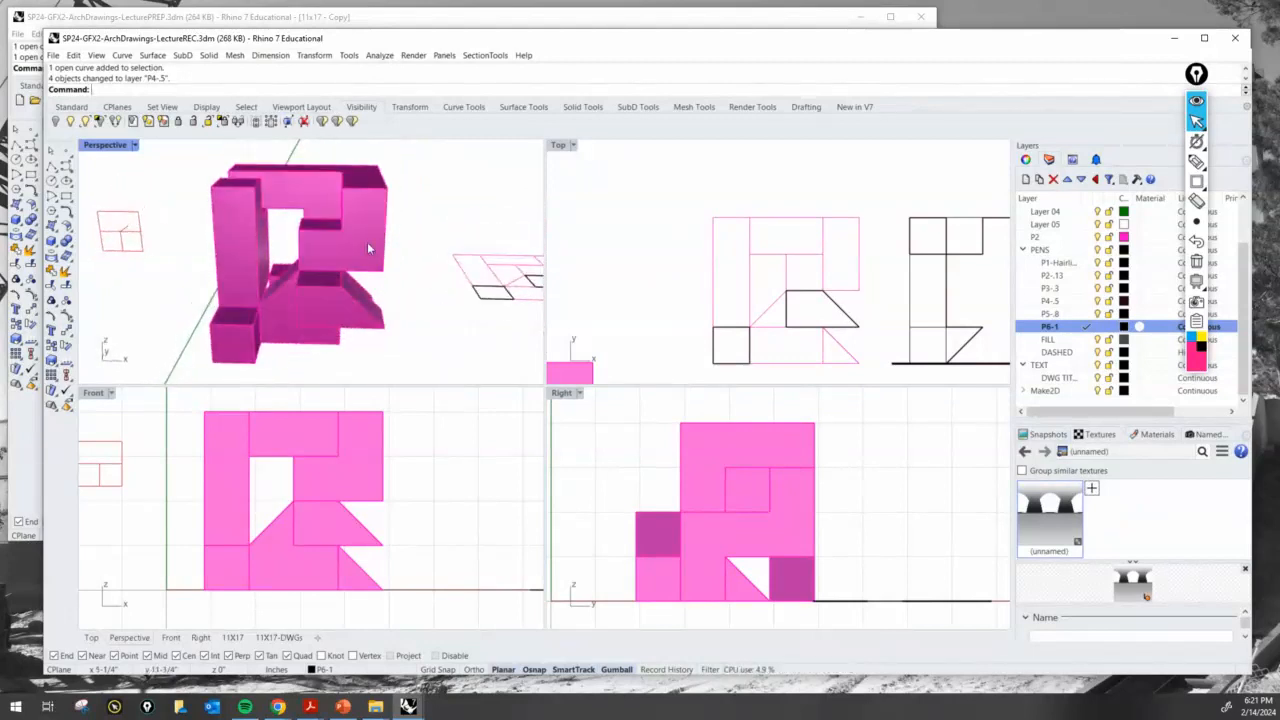
{"action": "left_click", "coordinate": [367, 242]}
{"action": "left_click", "coordinate": [274, 323], "text": "shift"}
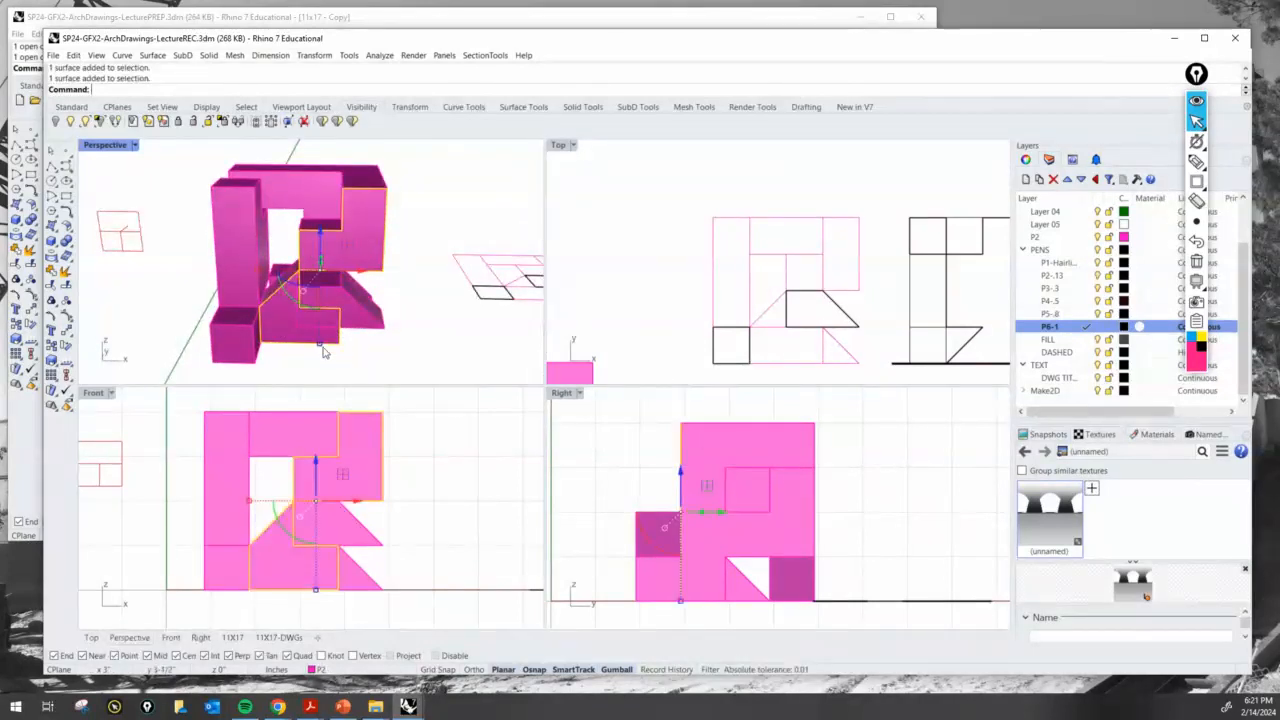
{"action": "left_click", "coordinate": [435, 321]}
{"action": "right_click_drag", "start_coordinate": [431, 337], "coordinate": [737, 320]}
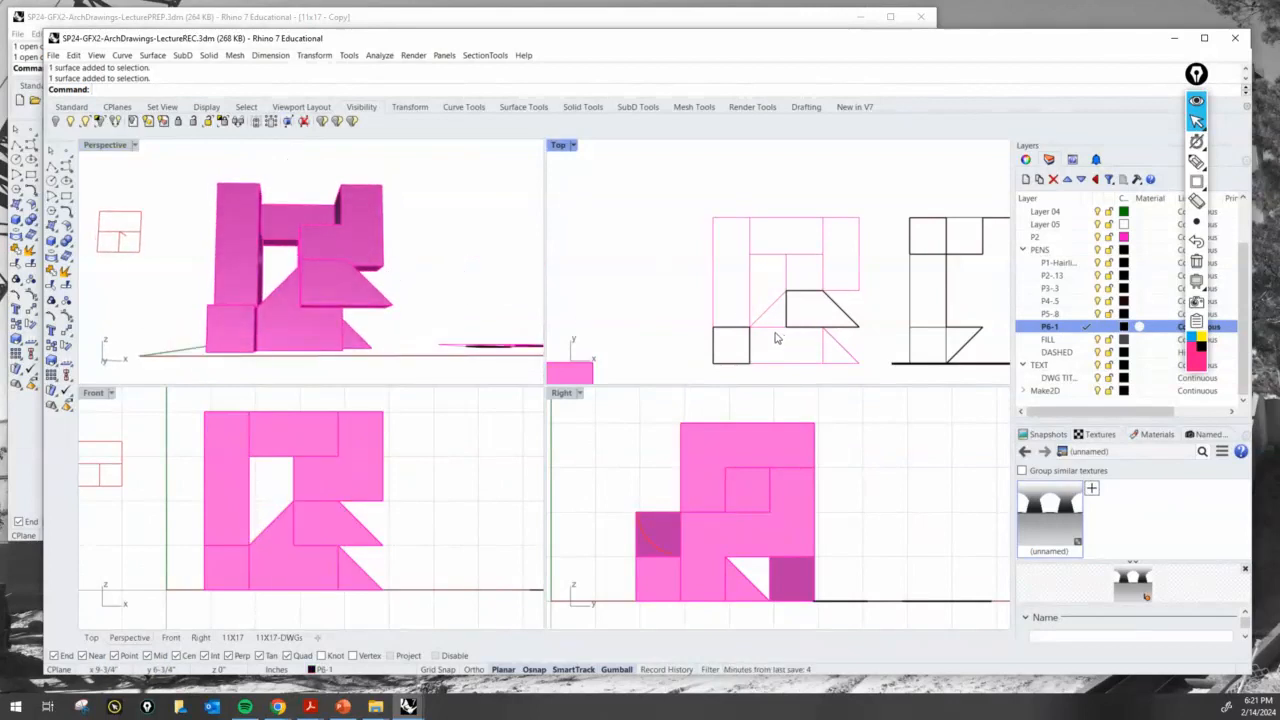
{"action": "scroll", "coordinate": [775, 336], "scroll_direction": "up", "scroll_amount": 2}
{"action": "left_click", "coordinate": [775, 328]}
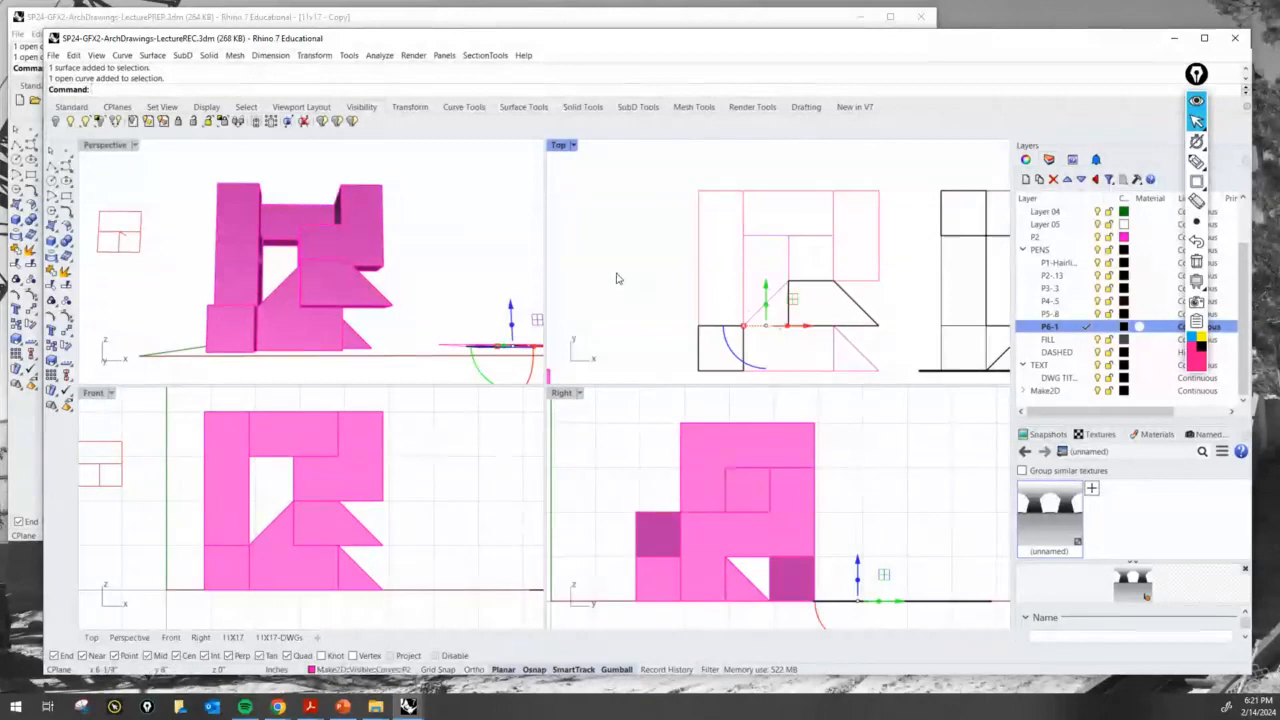
{"action": "key", "text": "Escape"}
{"action": "mouse_move", "coordinate": [423, 297]}
{"action": "right_mouse_down"}
{"action": "mouse_move", "coordinate": [449, 314]}
{"action": "mouse_move", "coordinate": [424, 334]}
{"action": "mouse_move", "coordinate": [420, 292]}
{"action": "mouse_move", "coordinate": [426, 306]}
{"action": "mouse_move", "coordinate": [436, 289]}
{"action": "mouse_move", "coordinate": [463, 323]}
{"action": "mouse_move", "coordinate": [434, 274]}
{"action": "mouse_move", "coordinate": [445, 300]}
{"action": "right_mouse_up"}
{"action": "left_click", "coordinate": [831, 268]}
{"action": "key", "text": "Delete"}
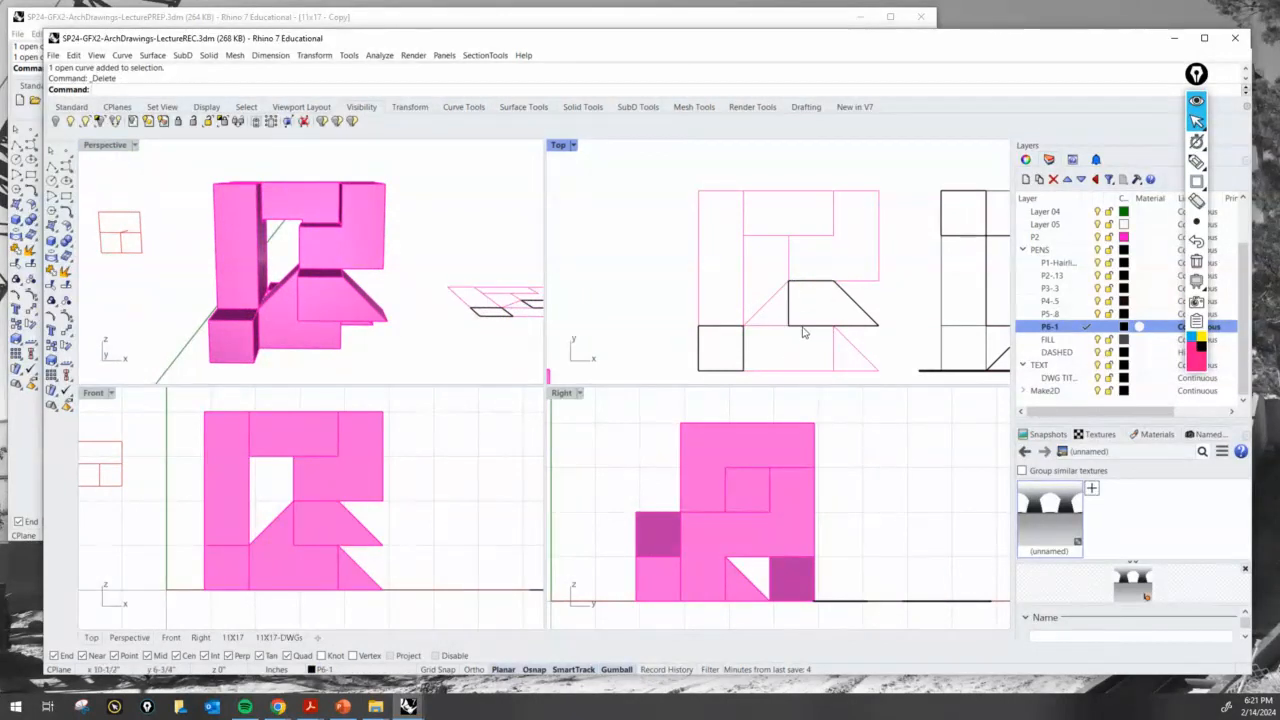
Step: Assign the outline lines of the upper-right block and the lower-center block beside the square to the P3-.3 layer
{"action": "left_click", "coordinate": [777, 335]}
{"action": "right_click_drag", "start_coordinate": [317, 364], "coordinate": [350, 350]}
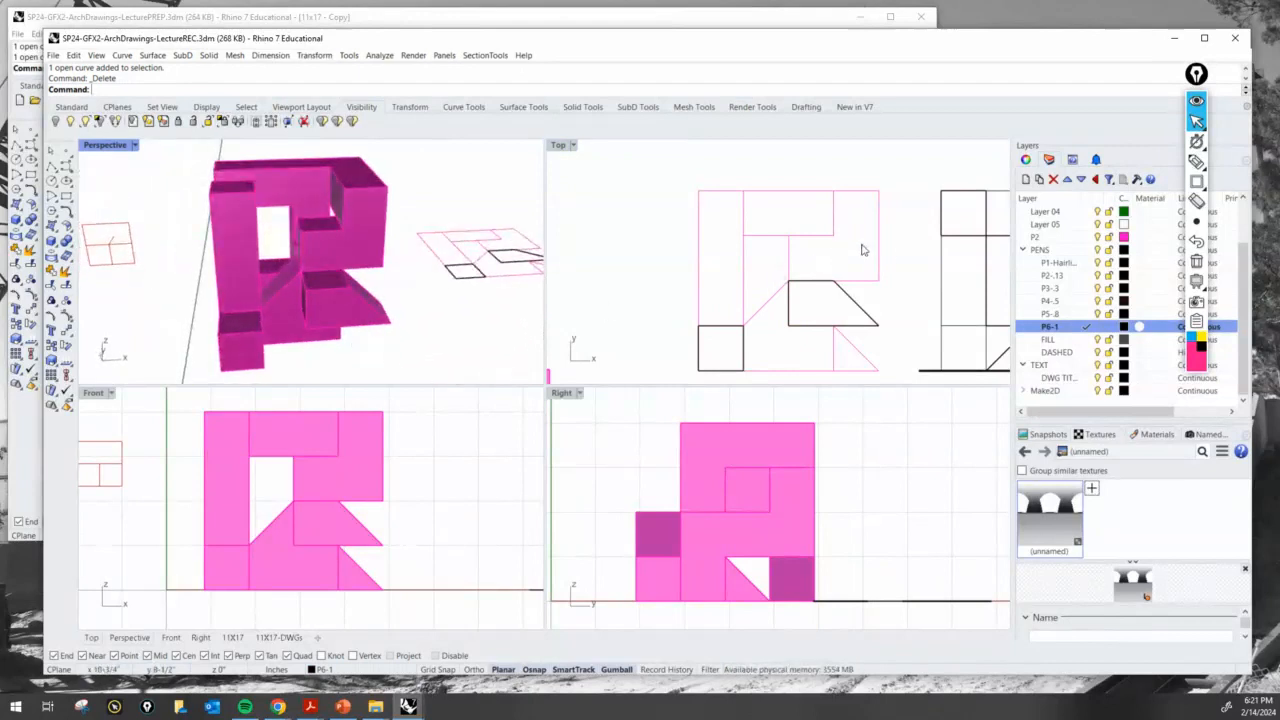
{"action": "left_click", "coordinate": [798, 242]}
{"action": "left_click_drag", "start_coordinate": [837, 231], "coordinate": [860, 209]}
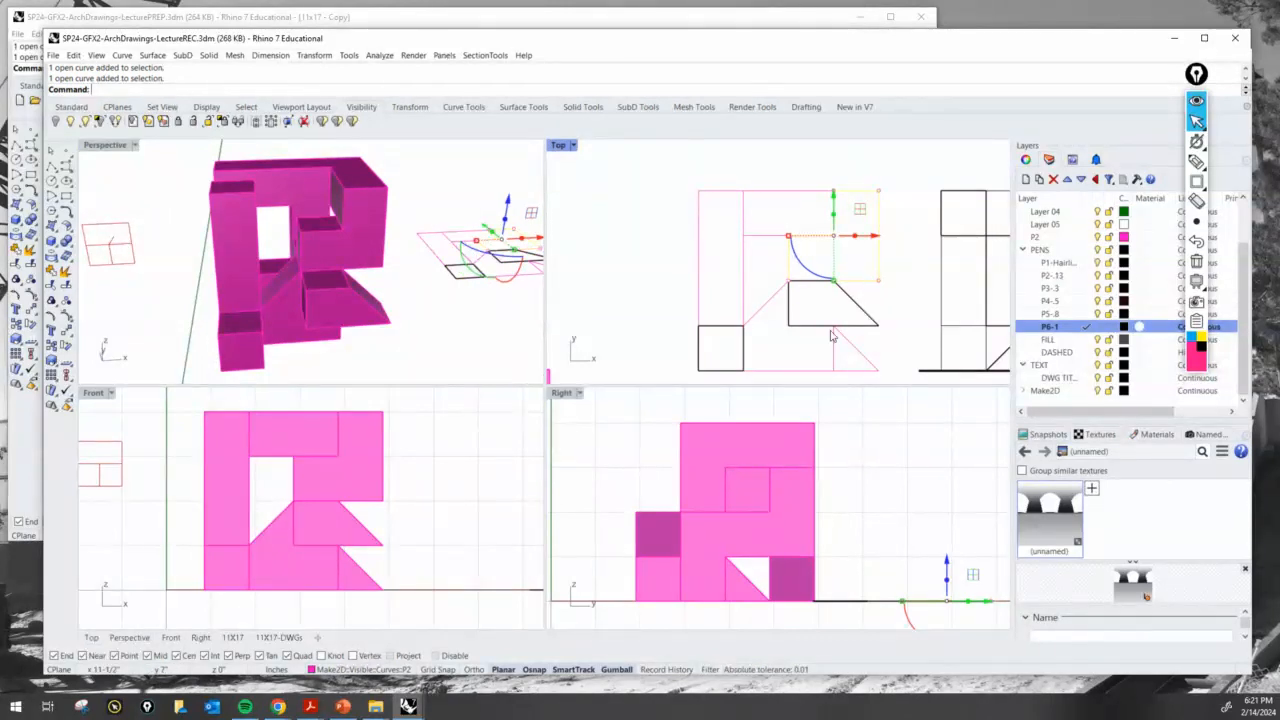
{"action": "left_click", "coordinate": [764, 307], "text": "shift"}
{"action": "left_click", "coordinate": [819, 371], "text": "shift"}
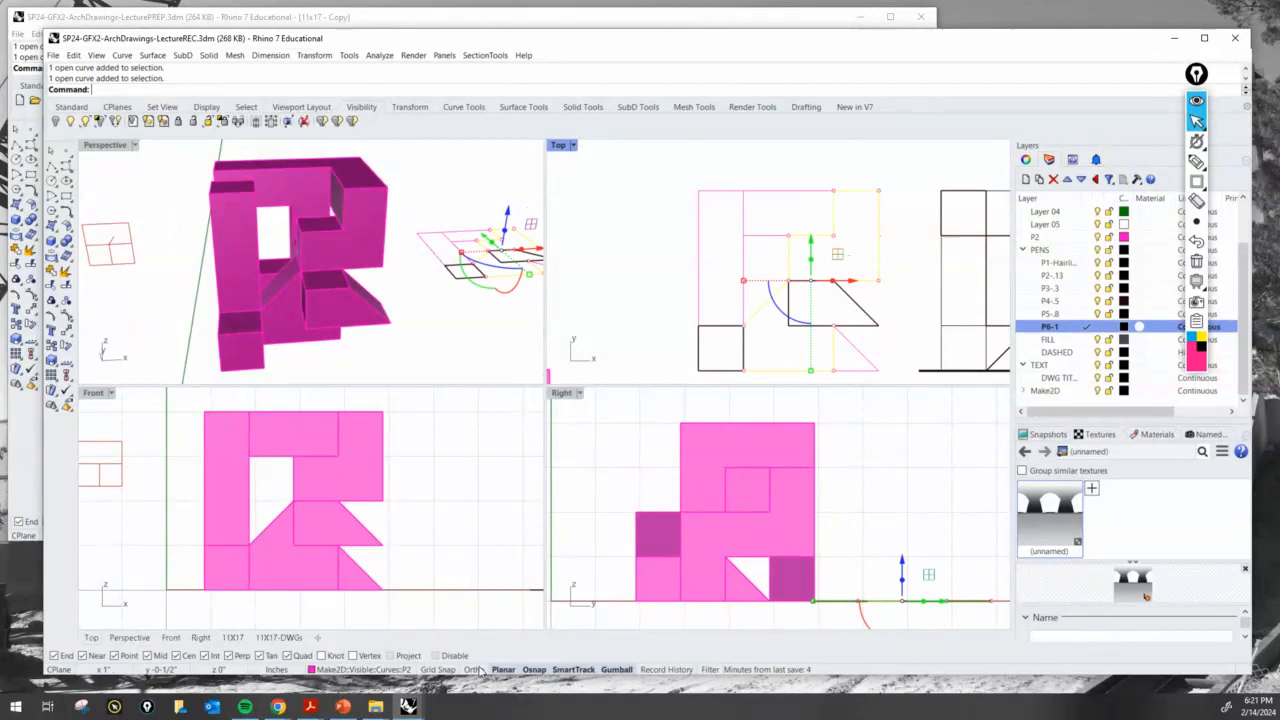
{"action": "left_click", "coordinate": [412, 670]}
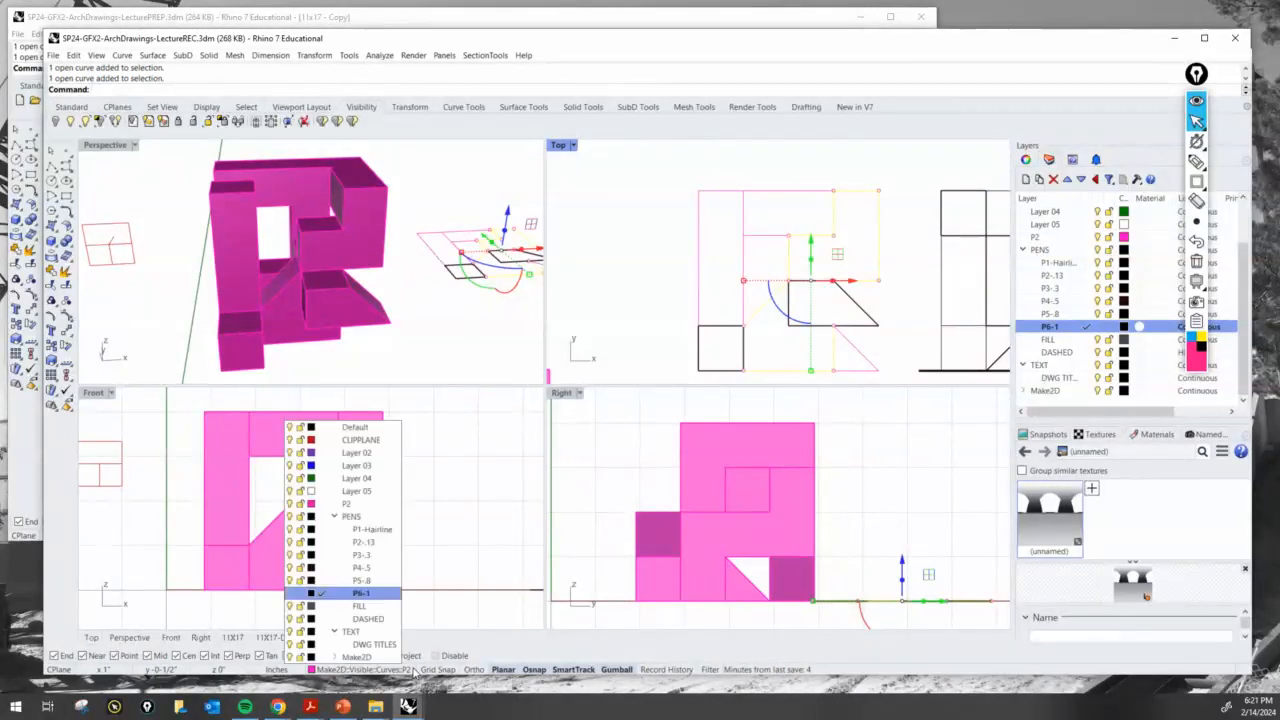
{"action": "left_click", "coordinate": [386, 555]}
{"action": "left_click", "coordinate": [886, 329]}
Step: Assign the three lines outlining the tall left column of the new elevation to the P3-.3 layer
{"action": "right_click_drag", "start_coordinate": [886, 329], "coordinate": [872, 330]}
{"action": "right_click_drag", "start_coordinate": [430, 300], "coordinate": [406, 309]}
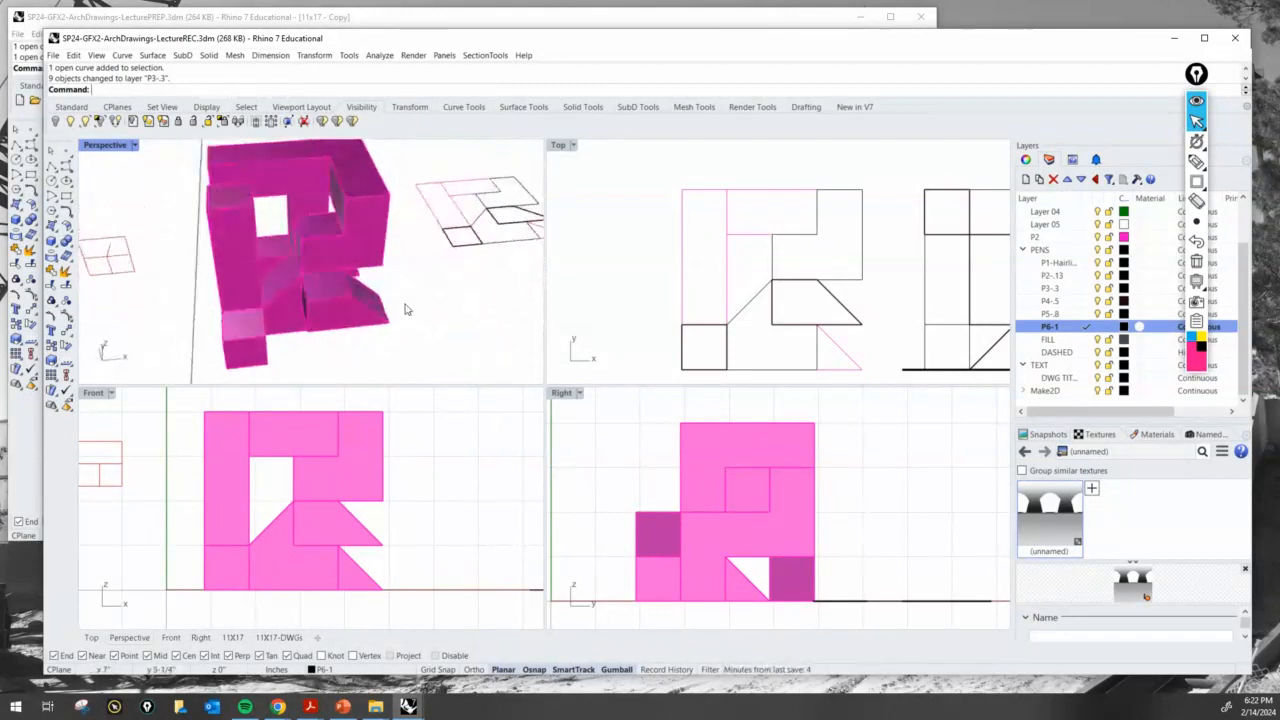
{"action": "left_click", "coordinate": [689, 217]}
{"action": "key", "text": "Return"}
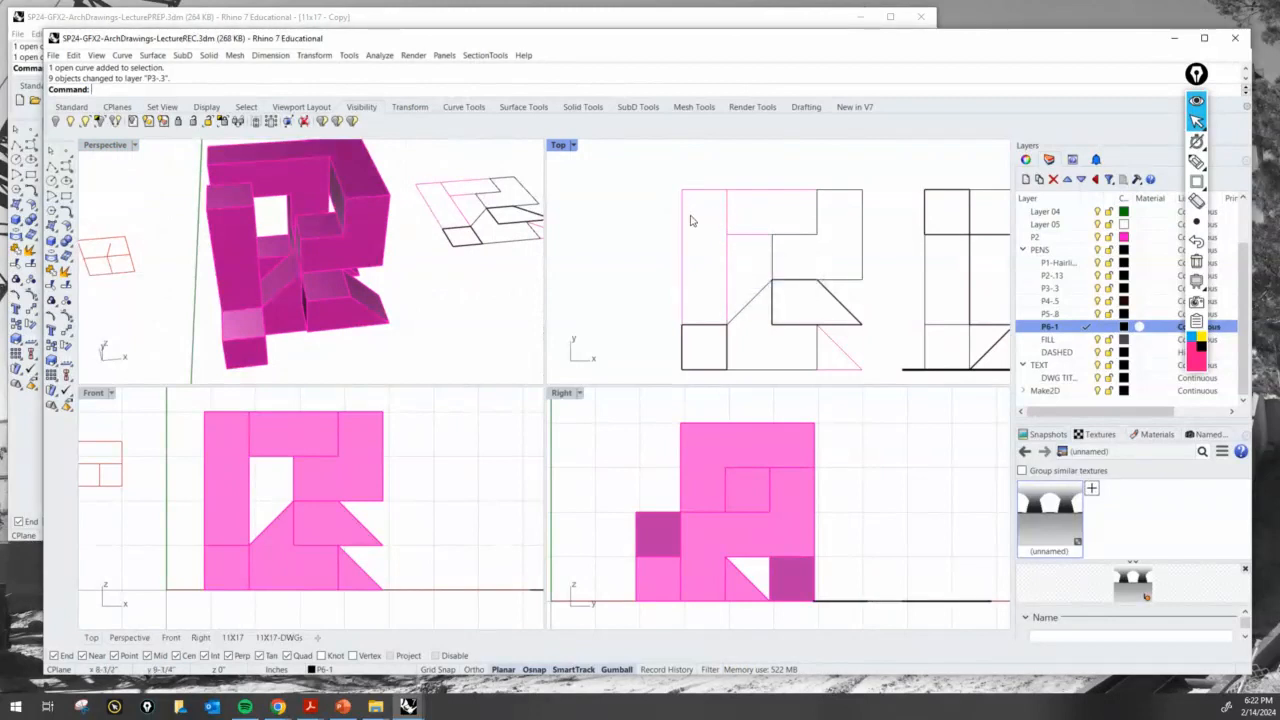
{"action": "left_click", "coordinate": [727, 214], "text": "shift"}
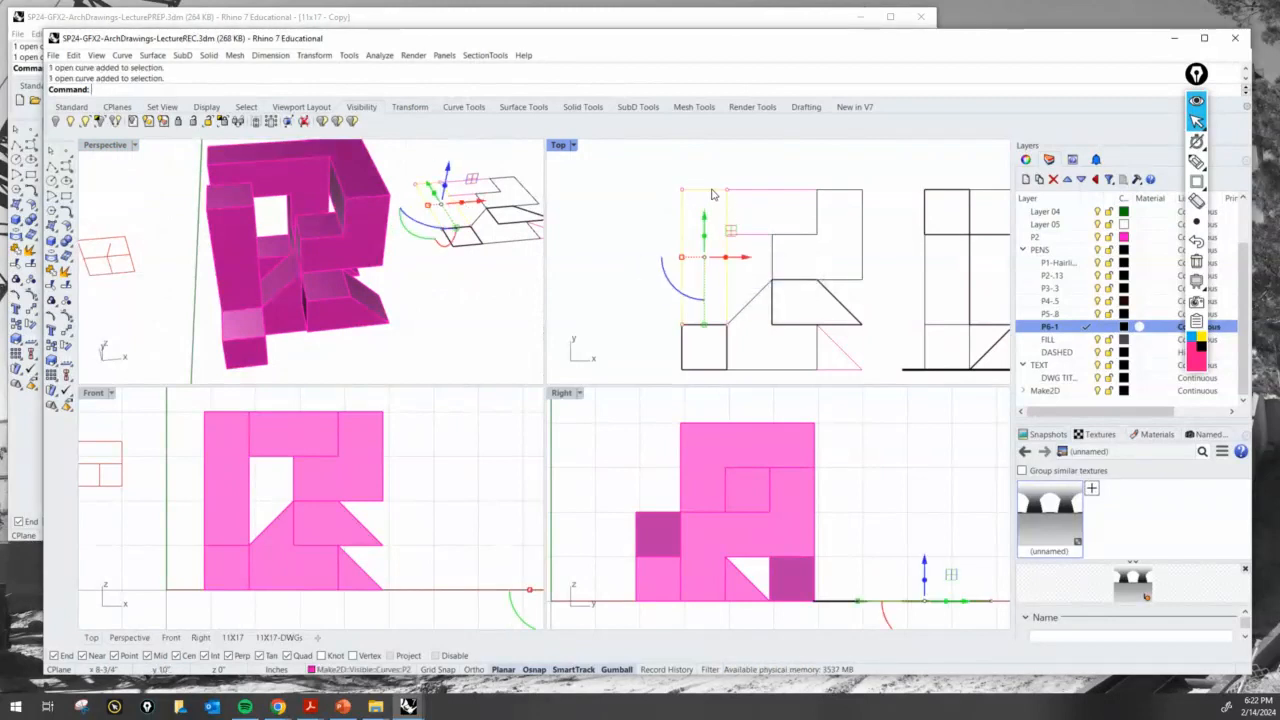
{"action": "left_click", "coordinate": [405, 672]}
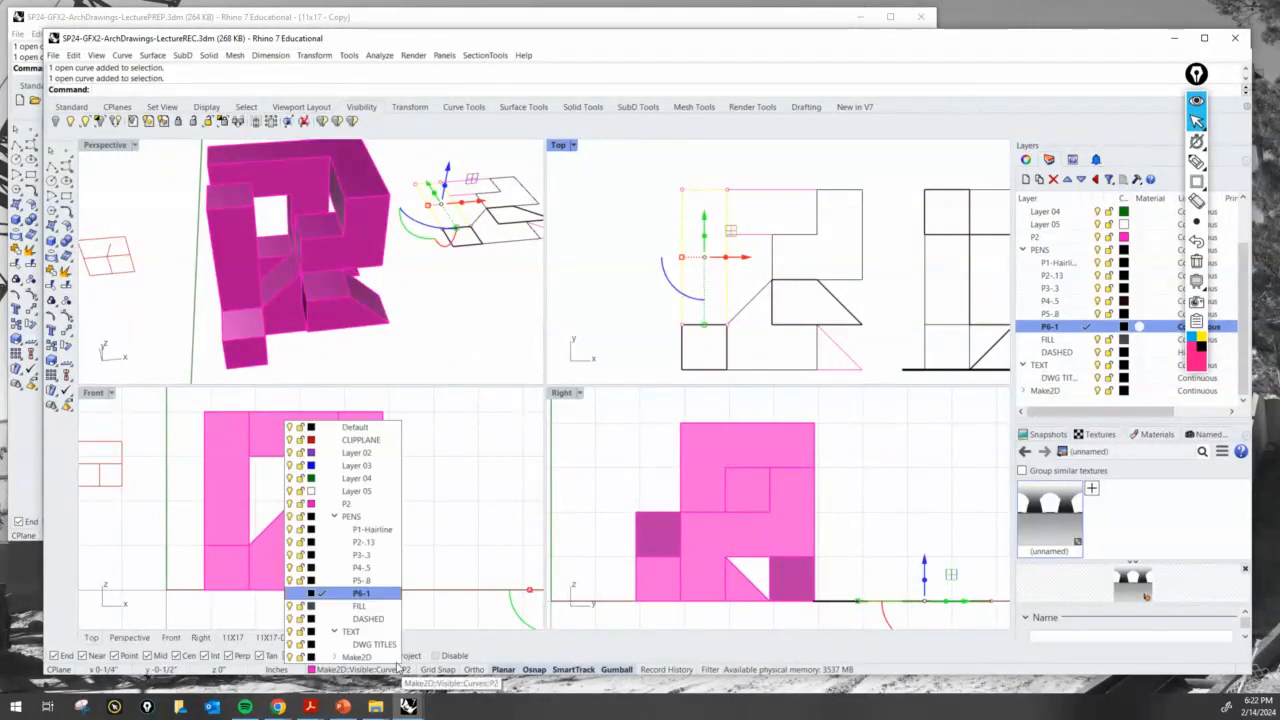
{"action": "left_click", "coordinate": [389, 558]}
{"action": "left_click", "coordinate": [471, 320]}
Step: Assign the remaining pink lines, the two of the upper bridge and the two of the lower-right triangle, to the P2-.13 layer
{"action": "right_click_drag", "start_coordinate": [471, 320], "coordinate": [449, 244]}
{"action": "left_click", "coordinate": [757, 255]}
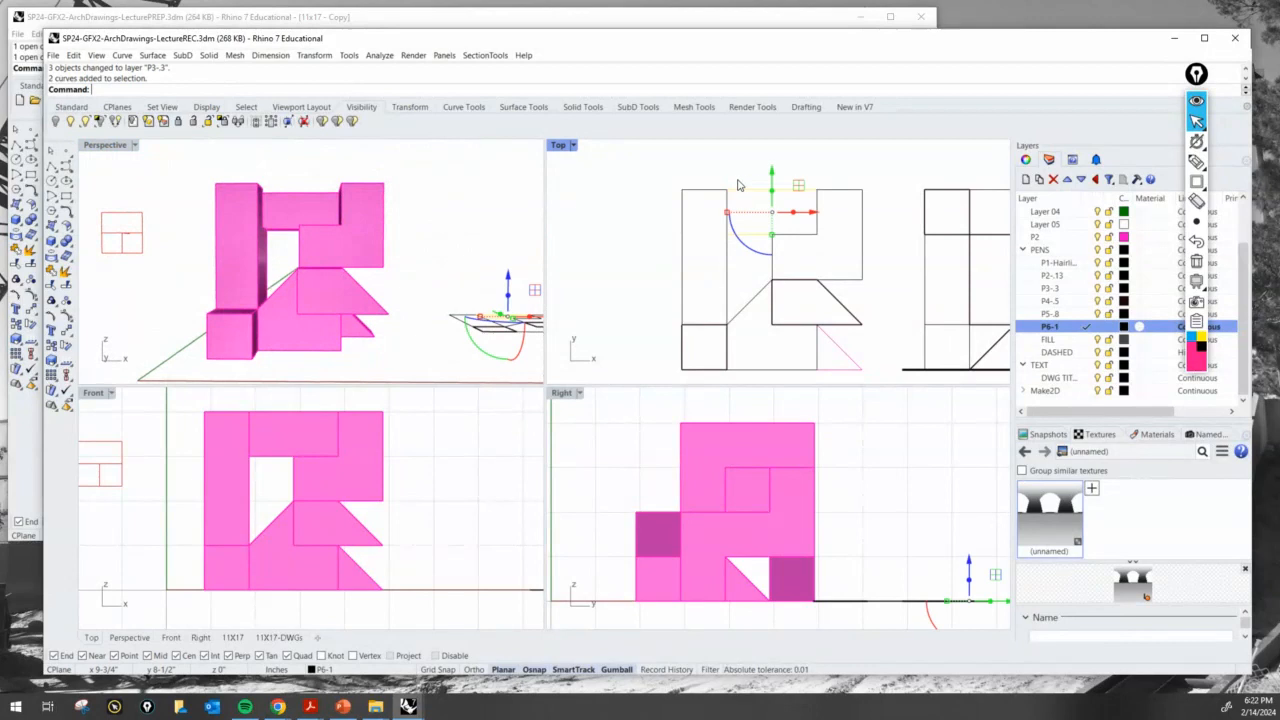
{"action": "right_click_drag", "start_coordinate": [536, 260], "coordinate": [466, 256]}
{"action": "scroll", "coordinate": [395, 327], "scroll_direction": "up", "scroll_amount": 5}
{"action": "left_click", "coordinate": [386, 322]}
{"action": "left_click", "coordinate": [358, 216]}
{"action": "key", "text": "Escape"}
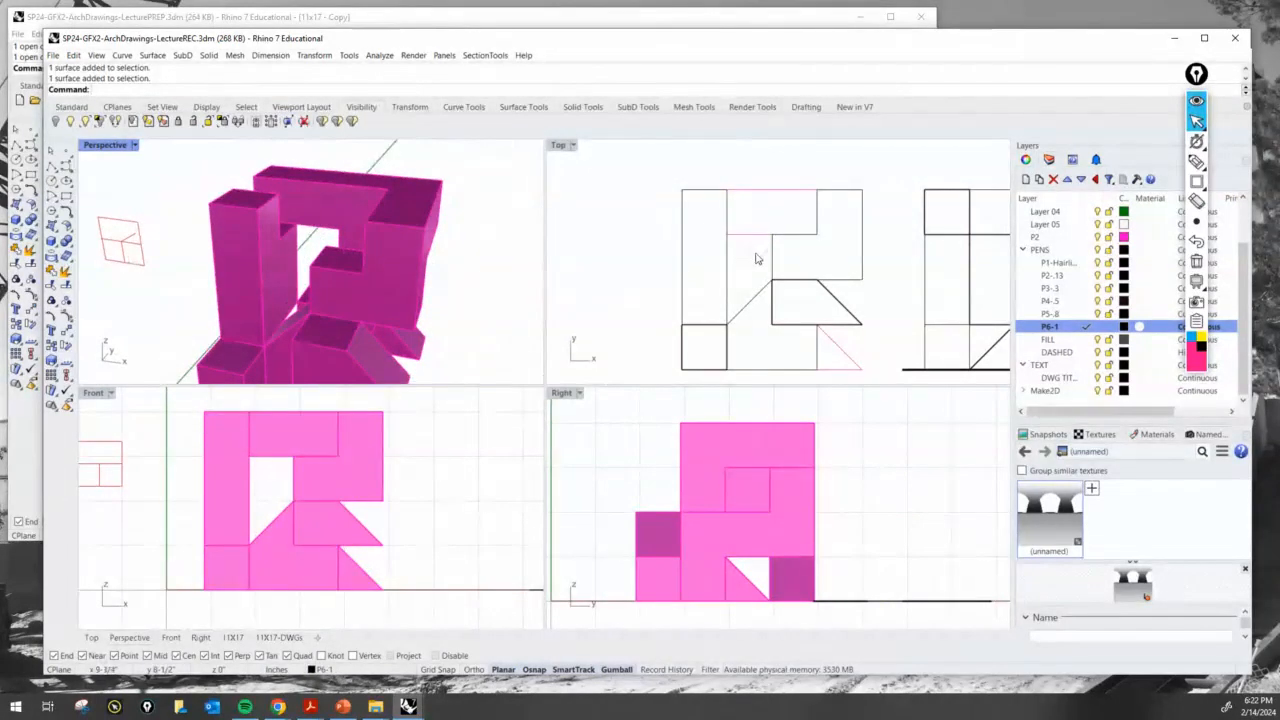
{"action": "left_click_drag", "start_coordinate": [735, 175], "coordinate": [735, 172]}
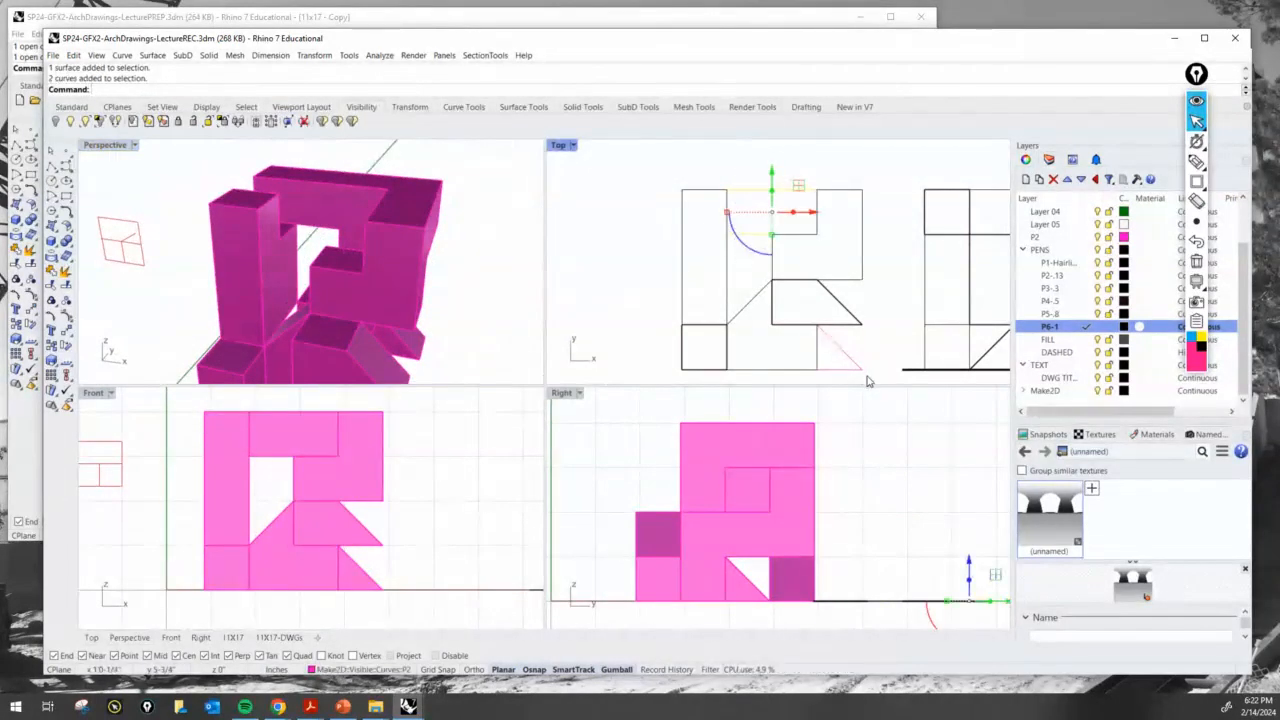
{"action": "left_click_drag", "start_coordinate": [868, 386], "coordinate": [838, 325]}
{"action": "left_click", "coordinate": [388, 672]}
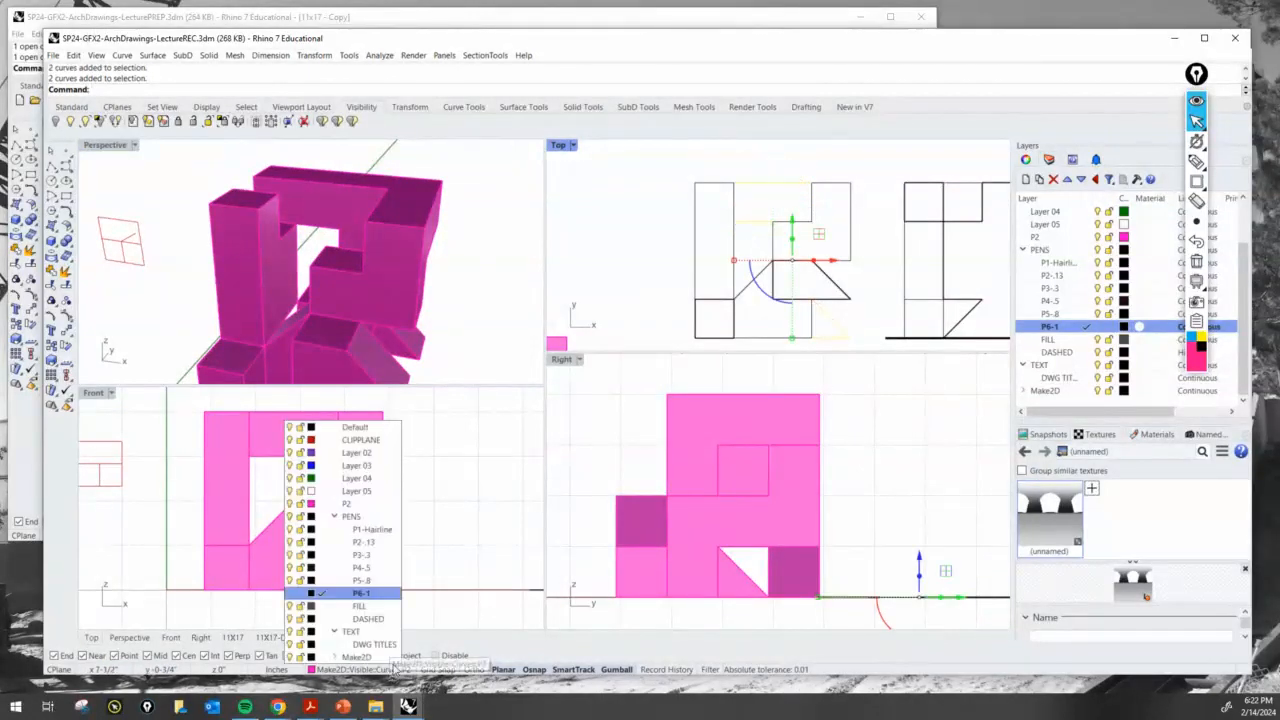
{"action": "left_click", "coordinate": [345, 530]}
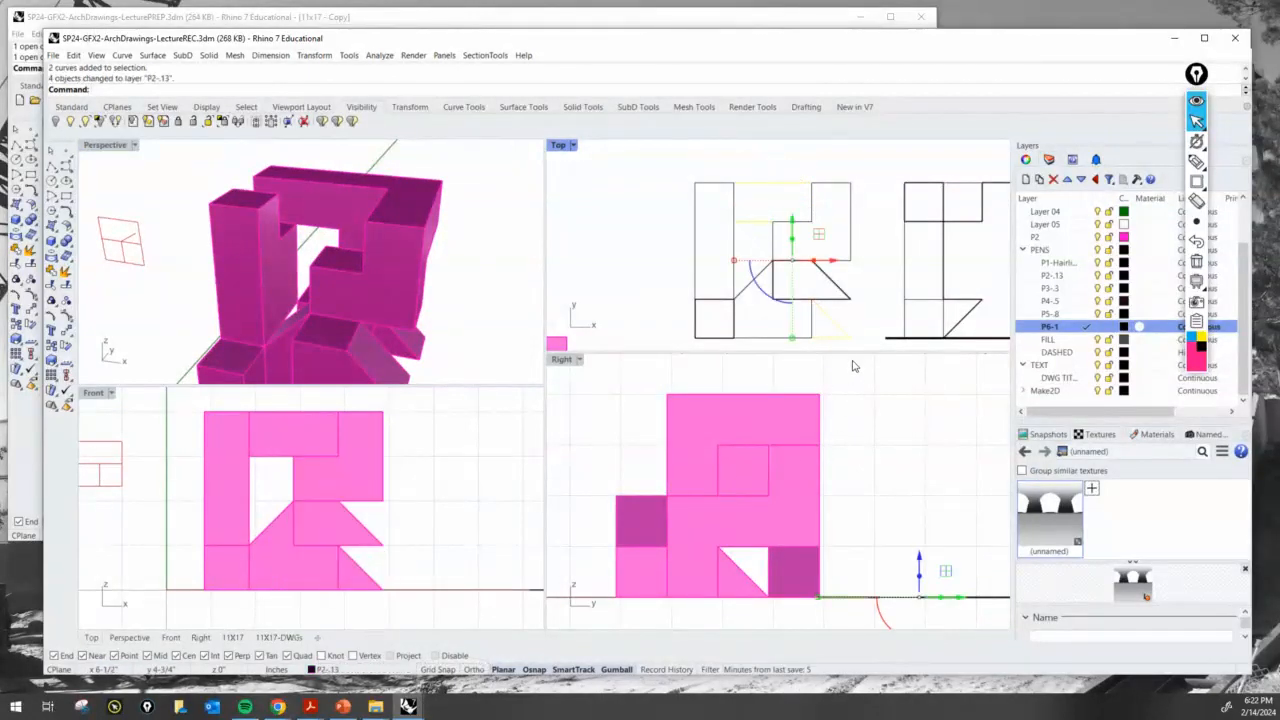
Step: Restore the even split between the upper and lower viewports and deselect the elevation lines
{"action": "left_click_drag", "start_coordinate": [544, 389], "coordinate": [544, 386]}
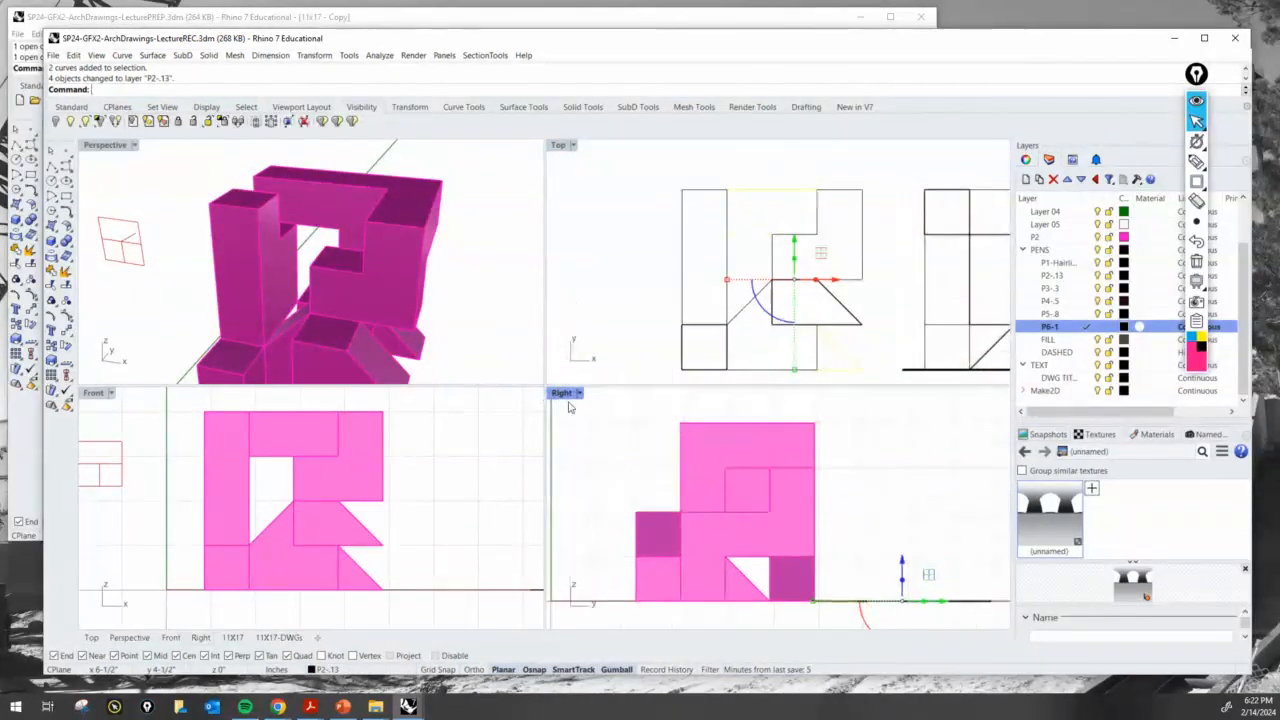
{"action": "left_click", "coordinate": [598, 305]}
{"action": "scroll", "coordinate": [820, 254], "scroll_direction": "up", "scroll_amount": 5}
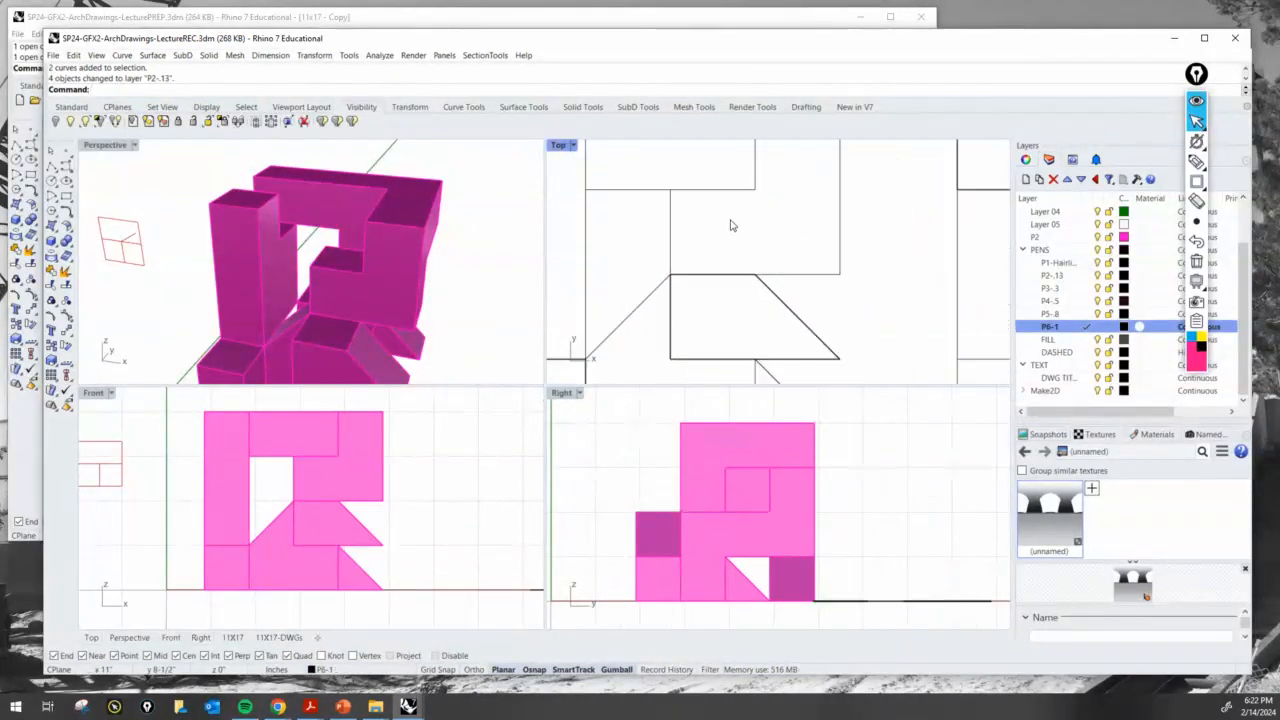
Step: Copy the thick ground line of the neighbouring elevation beneath the new elevation, using the drawings' upper-left corners as reference points
{"action": "right_click_drag", "start_coordinate": [731, 223], "coordinate": [779, 276]}
{"action": "scroll", "coordinate": [686, 243], "scroll_direction": "down", "scroll_amount": 5}
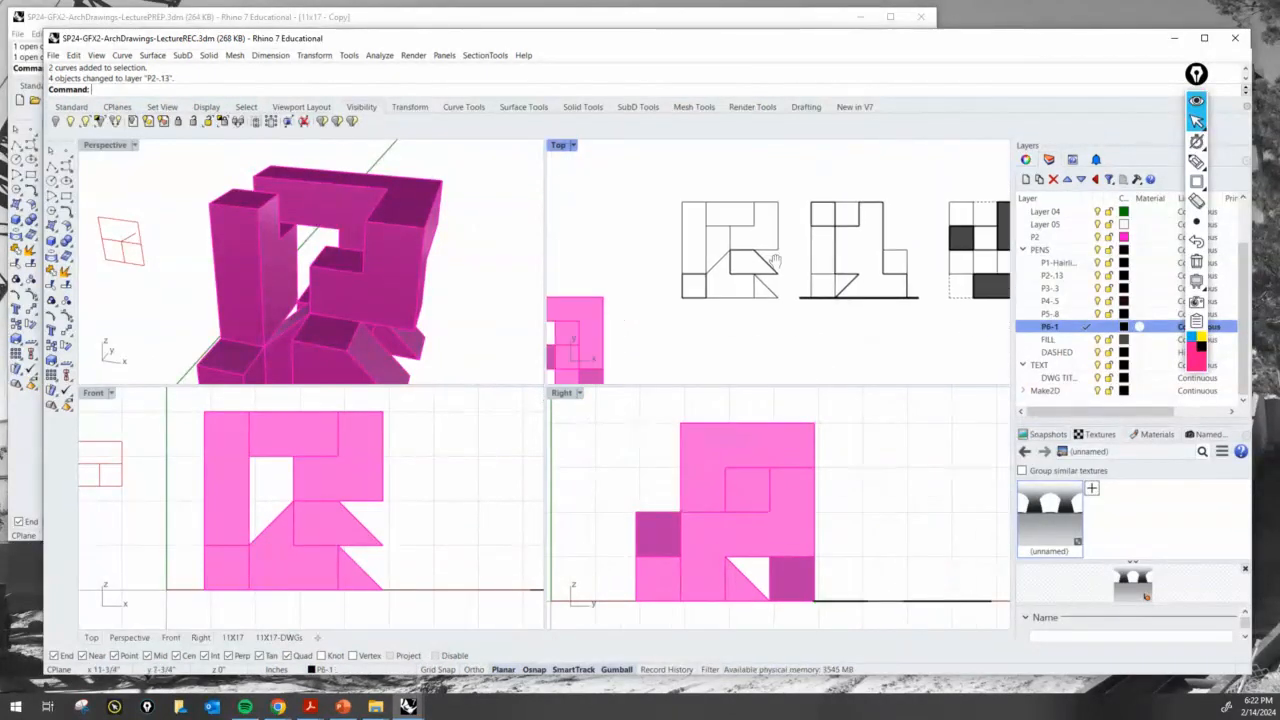
{"action": "right_click_drag", "start_coordinate": [743, 315], "coordinate": [726, 304]}
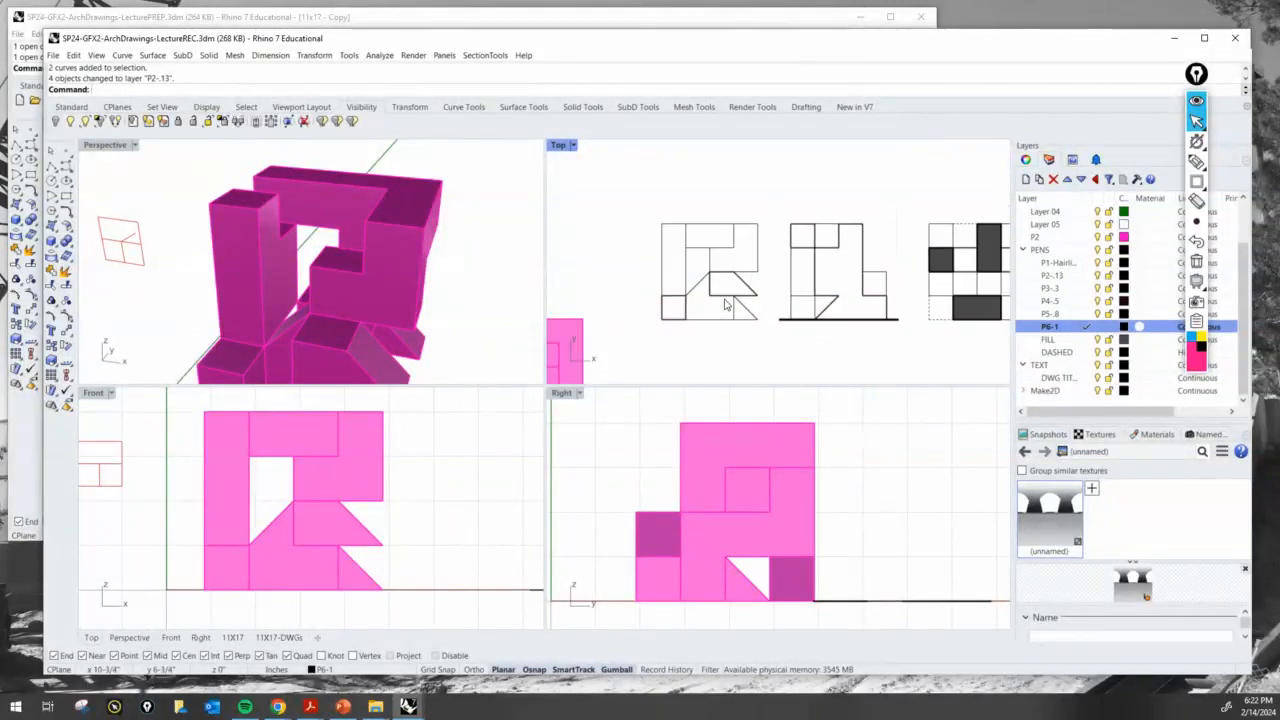
{"action": "key", "text": "Return"}
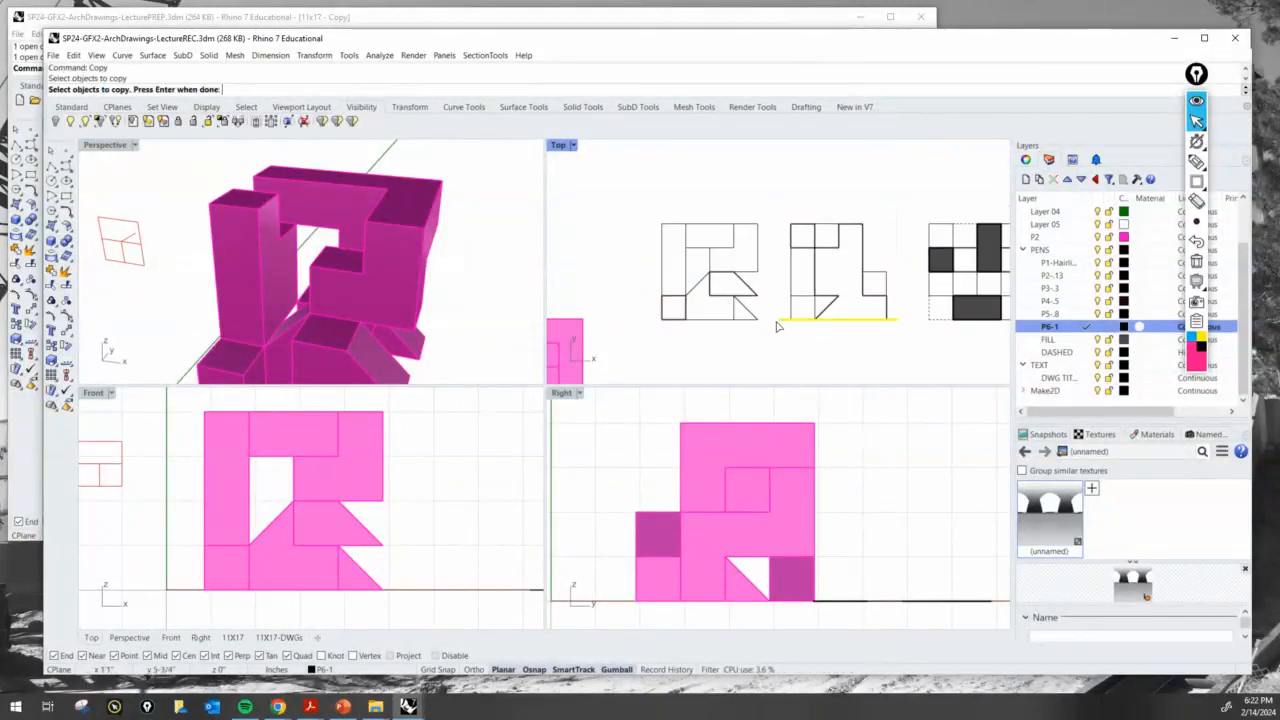
{"action": "key", "text": "Return"}
{"action": "left_click", "coordinate": [790, 225]}
{"action": "left_click", "coordinate": [663, 226]}
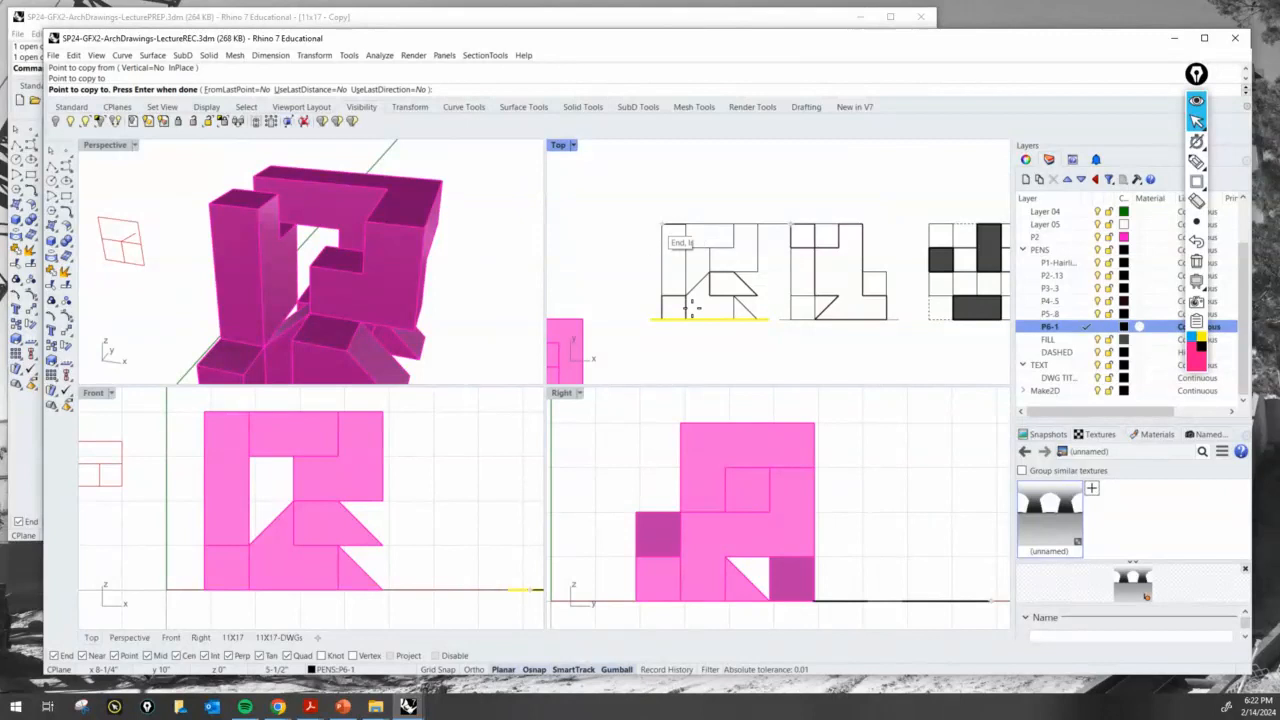
{"action": "key", "text": "Return"}
Step: Move the two elevations together past the plan and section to the right end of the drawing row
{"action": "scroll", "coordinate": [690, 305], "scroll_direction": "down", "scroll_amount": 8}
{"action": "right_click_drag", "start_coordinate": [793, 321], "coordinate": [757, 313]}
{"action": "scroll", "coordinate": [735, 325], "scroll_direction": "up", "scroll_amount": 4}
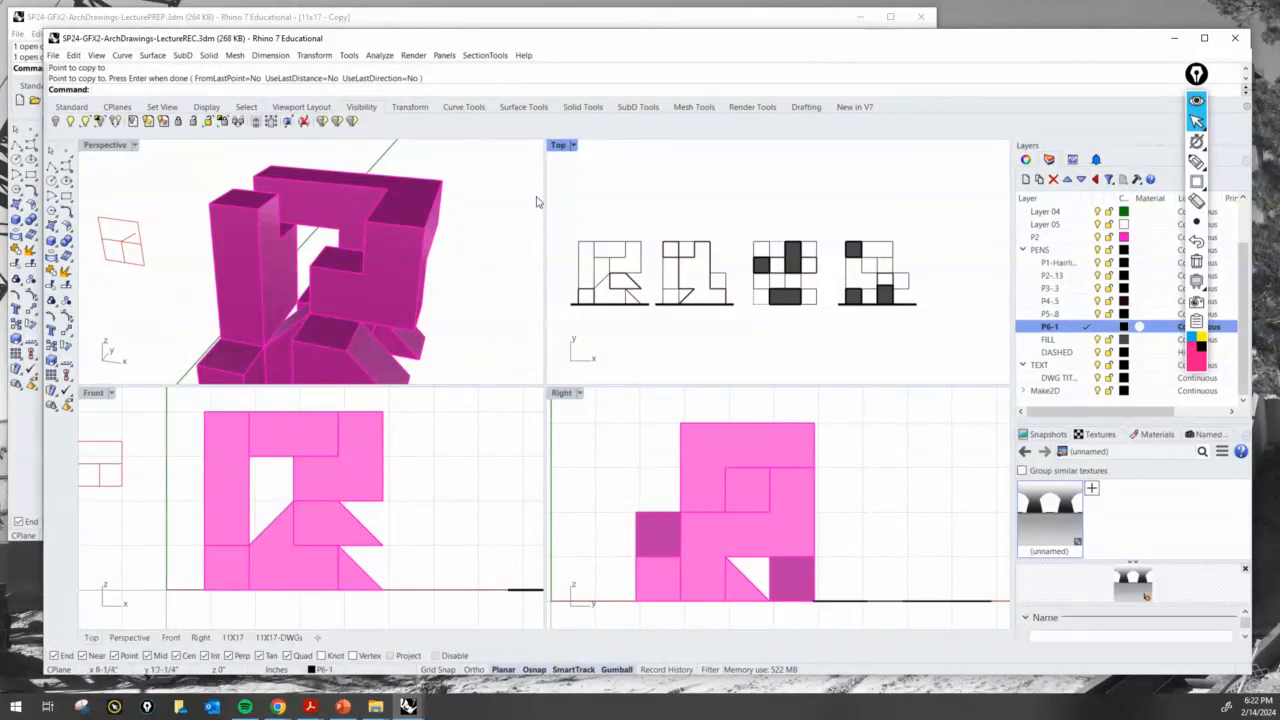
{"action": "right_click_drag", "start_coordinate": [650, 268], "coordinate": [708, 244]}
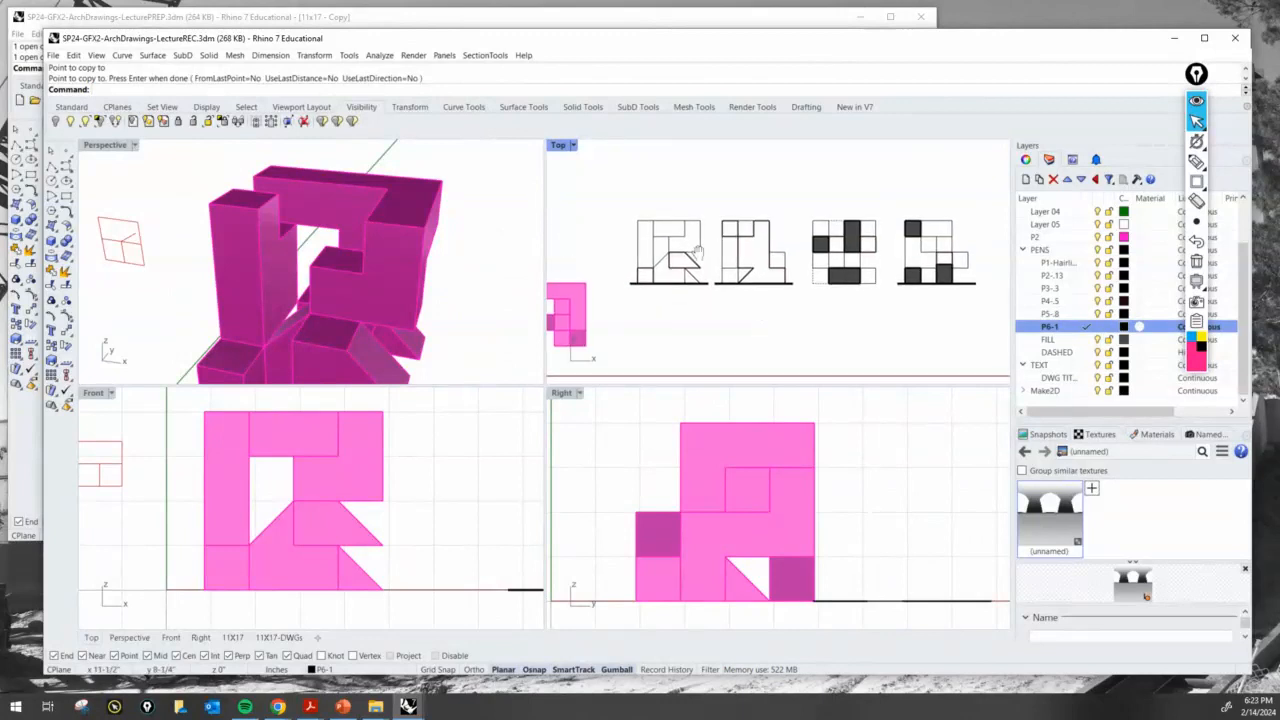
{"action": "left_click_drag", "start_coordinate": [617, 197], "coordinate": [785, 318]}
{"action": "scroll", "coordinate": [688, 265], "scroll_direction": "down", "scroll_amount": 2}
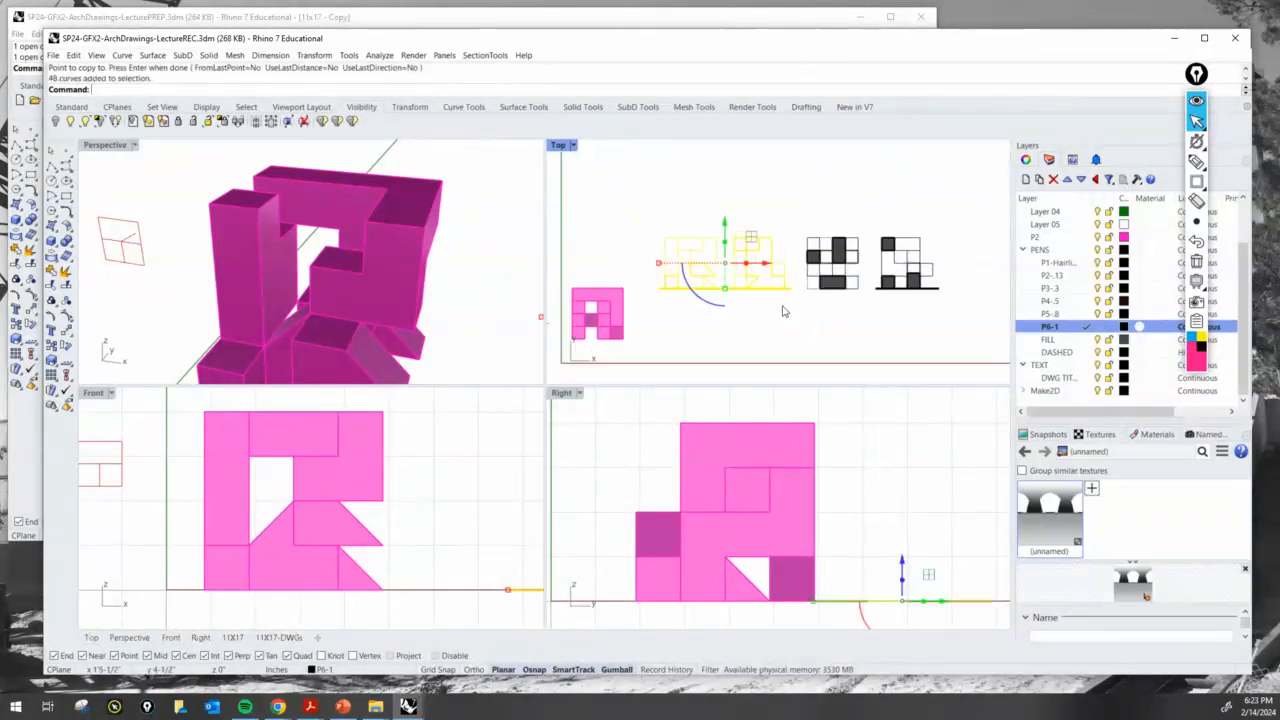
{"action": "left_click_drag", "start_coordinate": [688, 265], "coordinate": [940, 283]}
{"action": "scroll", "coordinate": [900, 268], "scroll_direction": "up", "scroll_amount": 3}
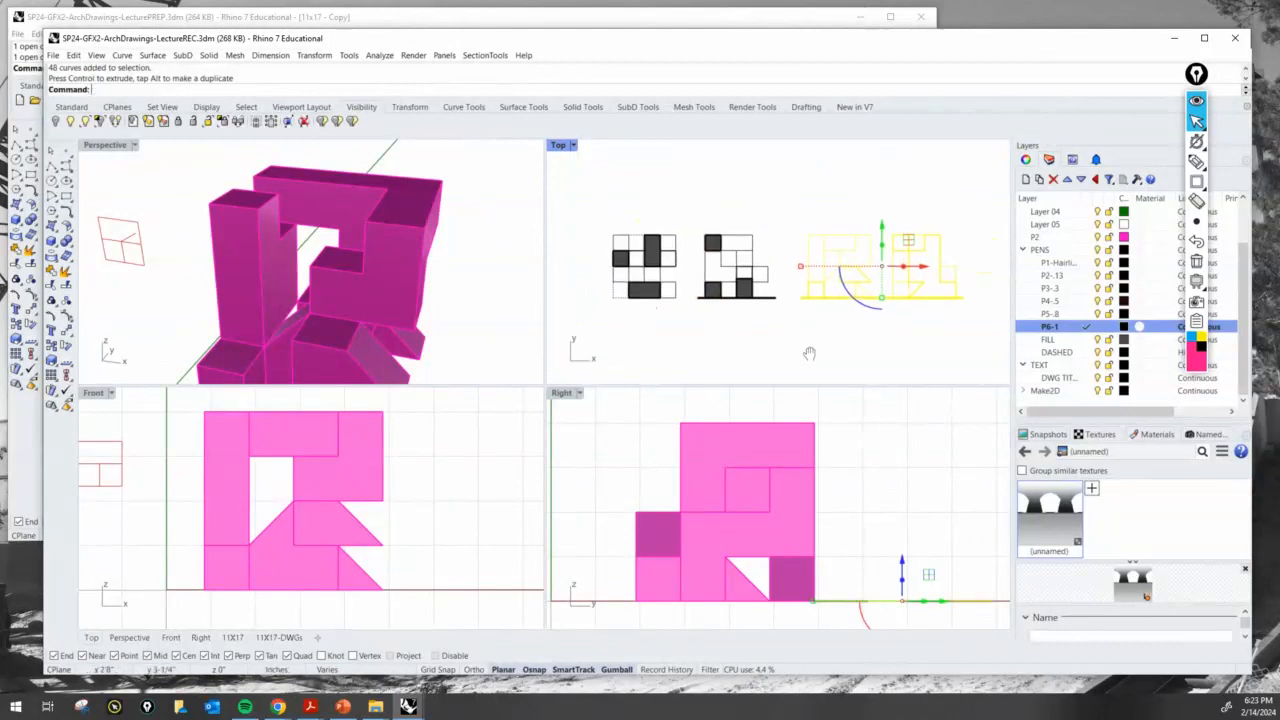
Step: Adjust the row spacing by shifting the plan slightly left and the last elevation slightly right
{"action": "mouse_move", "coordinate": [603, 226]}
{"action": "left_mouse_down"}
{"action": "mouse_move", "coordinate": [734, 322]}
{"action": "mouse_move", "coordinate": [740, 307]}
{"action": "left_mouse_up"}
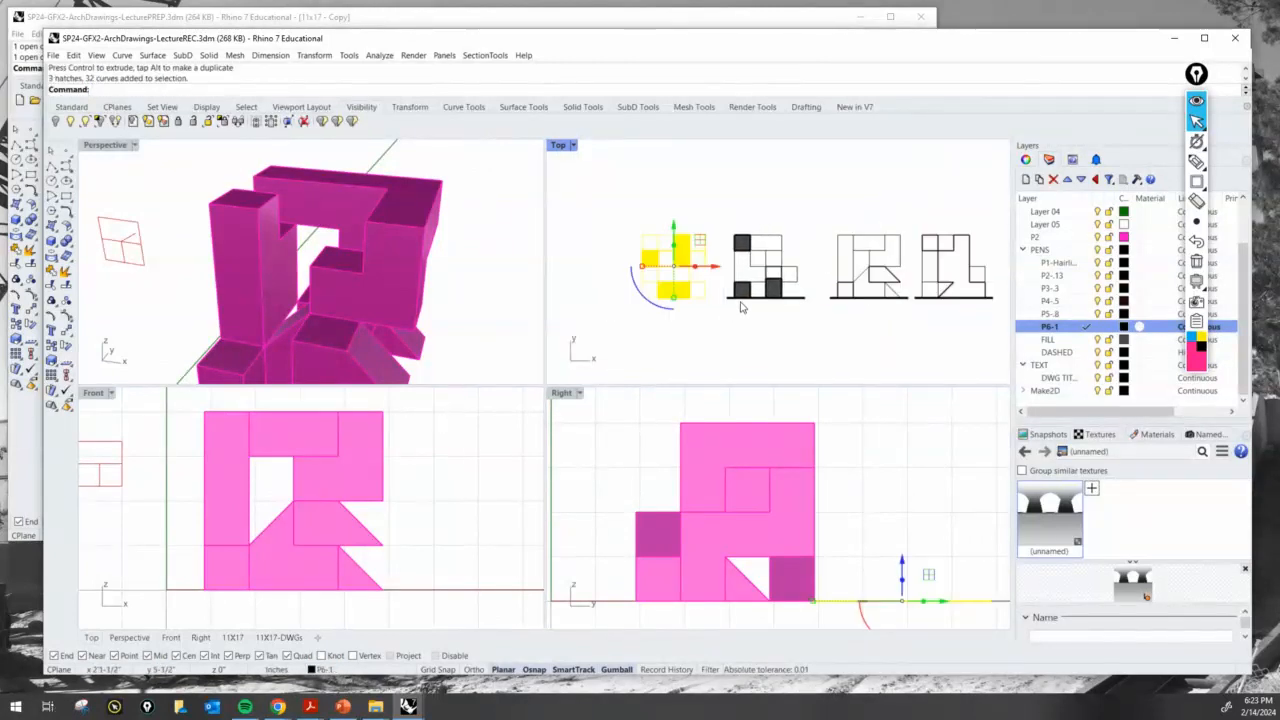
{"action": "left_click", "coordinate": [713, 271]}
{"action": "right_click_drag", "start_coordinate": [891, 234], "coordinate": [780, 237]}
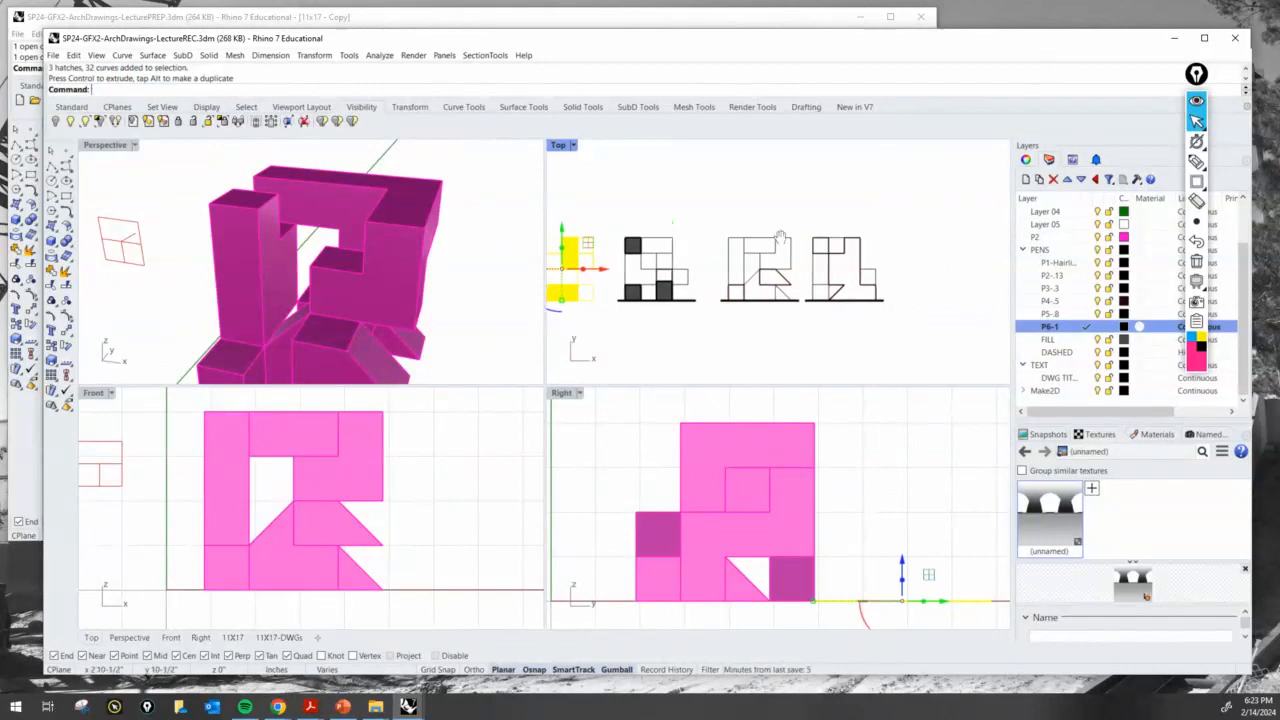
{"action": "left_click_drag", "start_coordinate": [797, 221], "coordinate": [892, 324]}
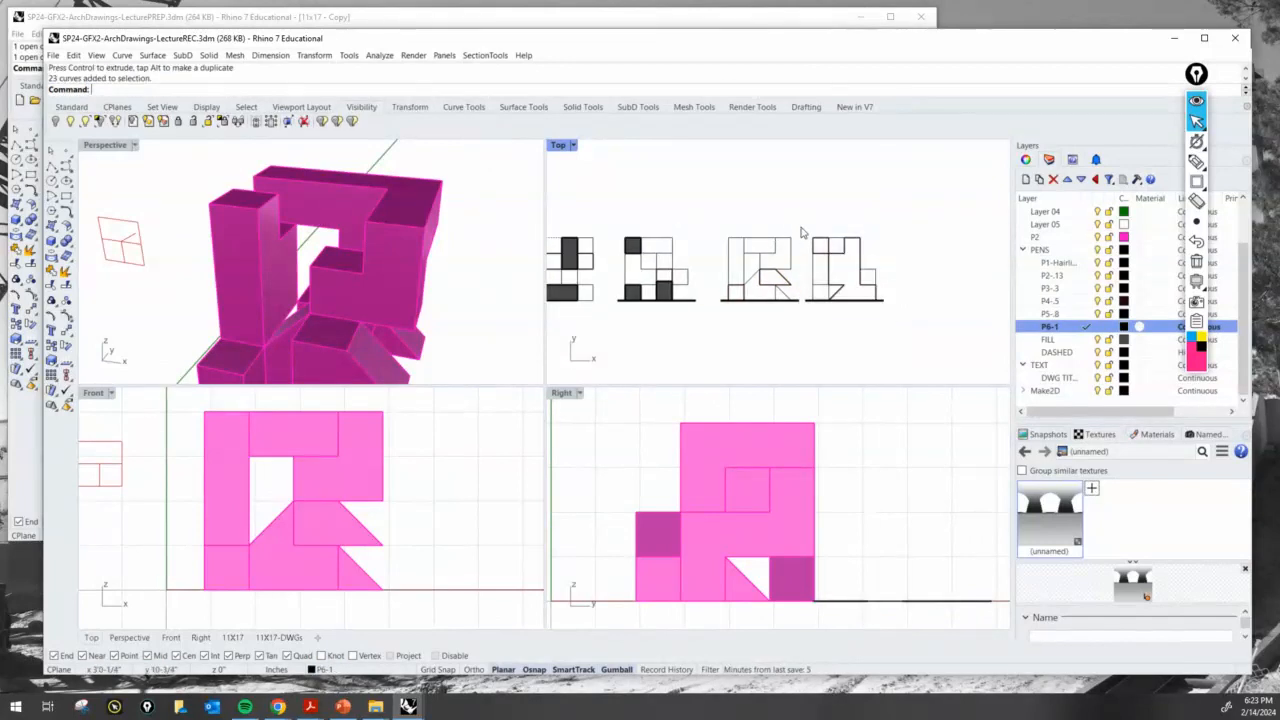
{"action": "left_click_drag", "start_coordinate": [796, 223], "coordinate": [911, 324]}
{"action": "left_click_drag", "start_coordinate": [881, 270], "coordinate": [897, 271]}
{"action": "left_click", "coordinate": [890, 343]}
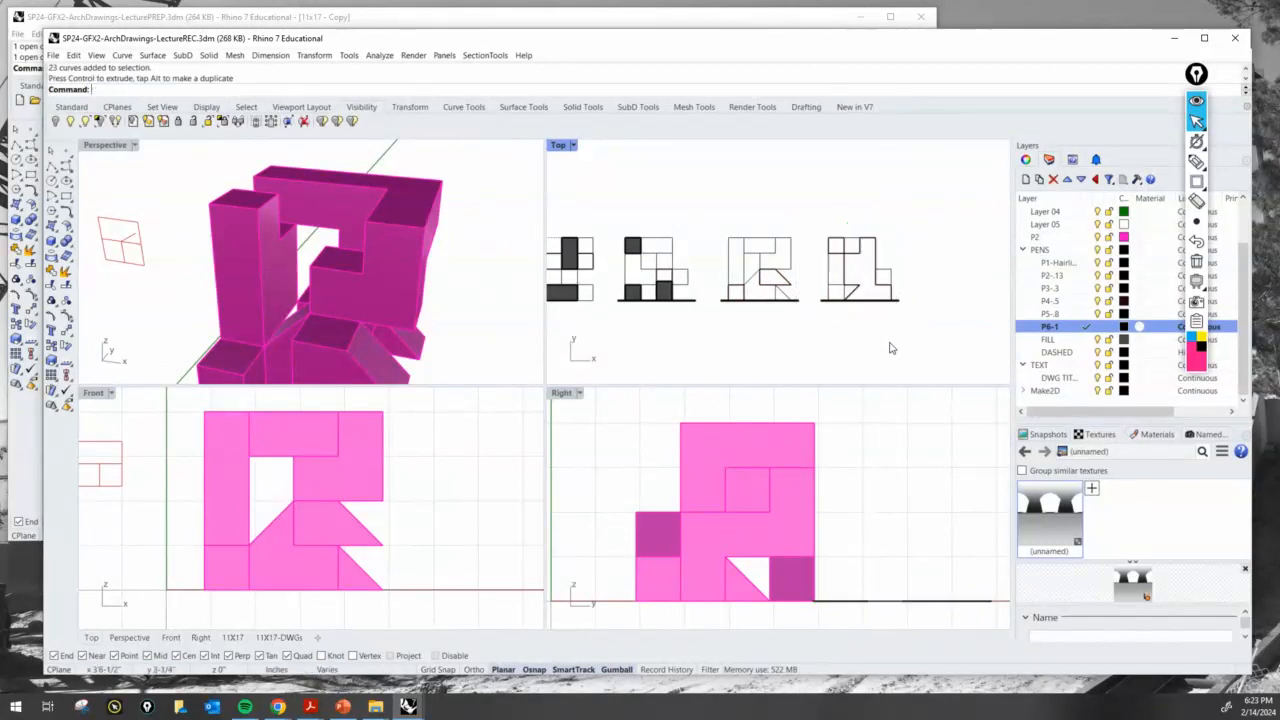
Step: Save the file with all four drawings arranged in a row
{"action": "scroll", "coordinate": [864, 322], "scroll_direction": "down", "scroll_amount": 3}
{"action": "scroll", "coordinate": [855, 318], "scroll_direction": "up", "scroll_amount": 2}
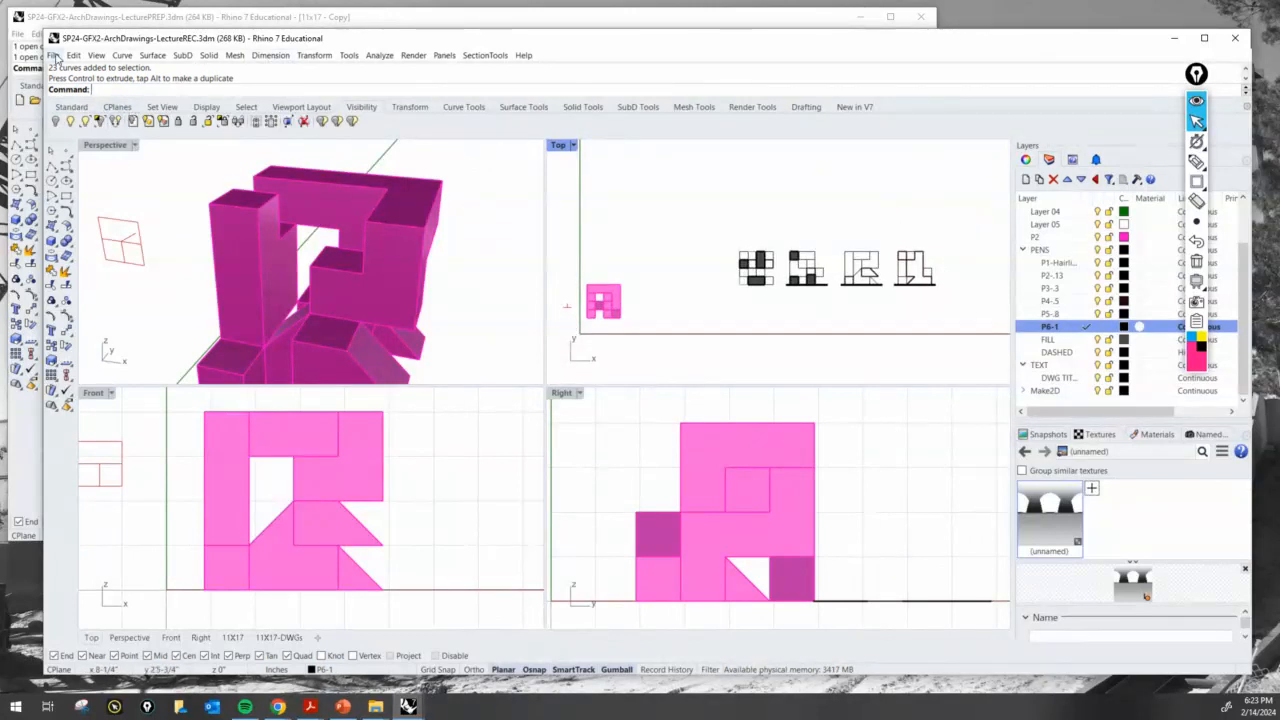
{"action": "left_click", "coordinate": [71, 106]}
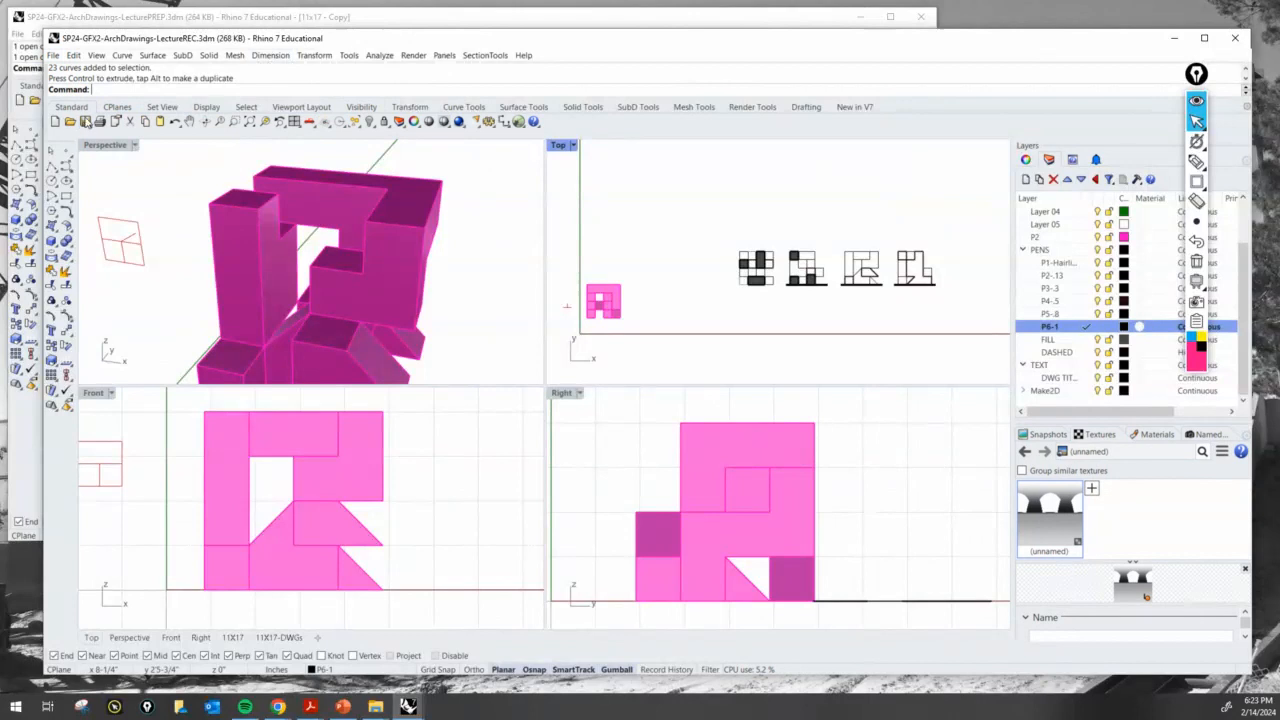
{"action": "left_click", "coordinate": [86, 121]}
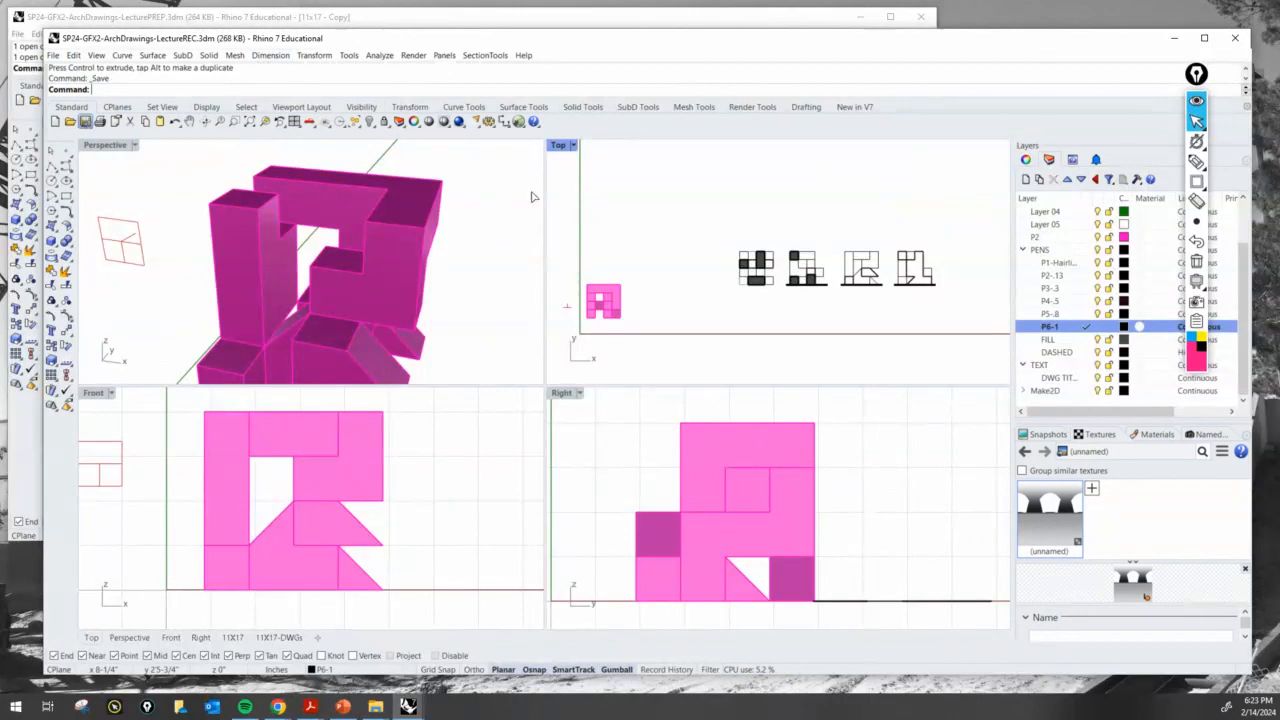
Step: Open the 11X17-DWGs layout and frame the plan drawing inside the first detail
{"action": "left_click", "coordinate": [270, 638]}
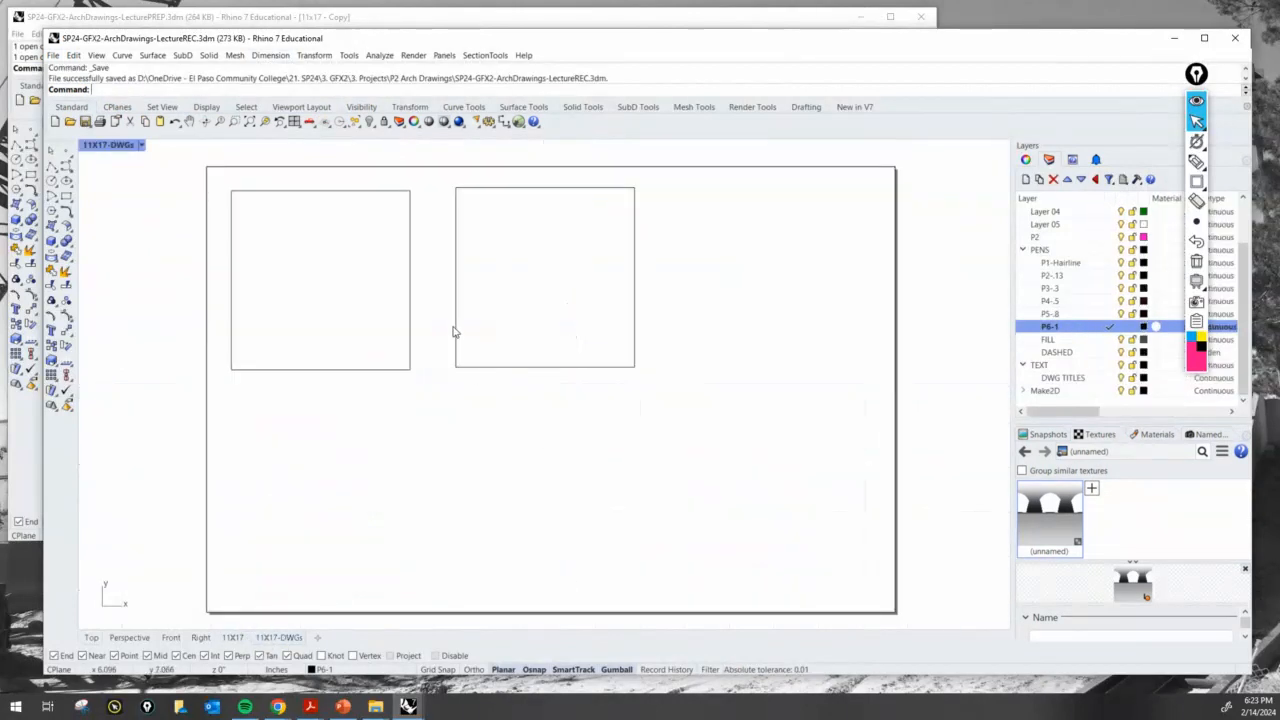
{"action": "double_click", "coordinate": [324, 283]}
{"action": "scroll", "coordinate": [325, 290], "scroll_direction": "down", "scroll_amount": 5}
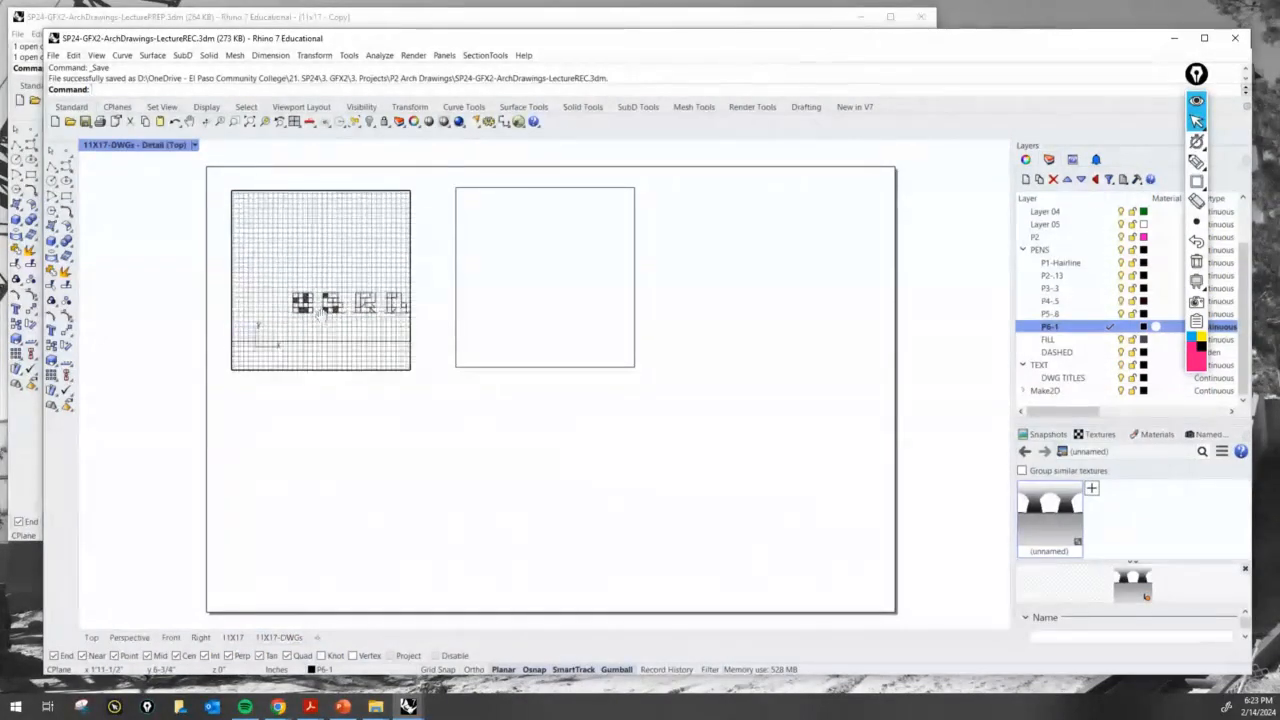
{"action": "scroll", "coordinate": [313, 313], "scroll_direction": "up", "scroll_amount": 8}
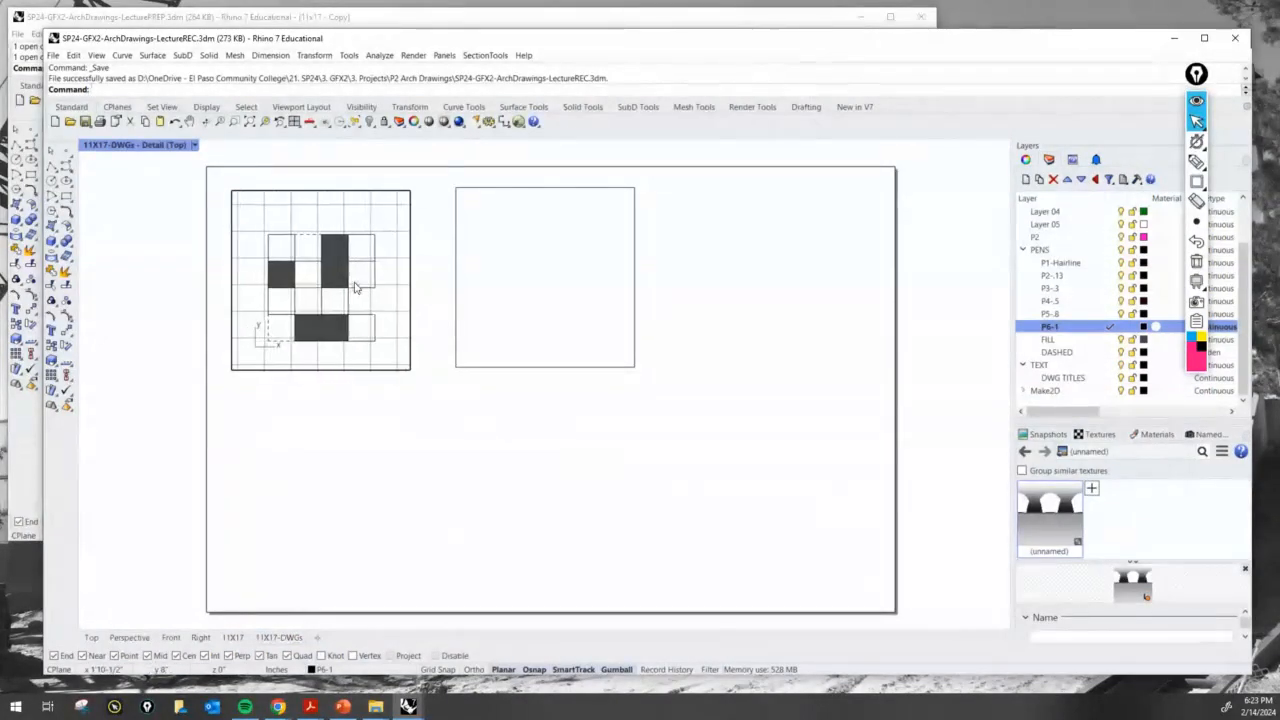
{"action": "right_click_drag", "start_coordinate": [349, 289], "coordinate": [352, 281]}
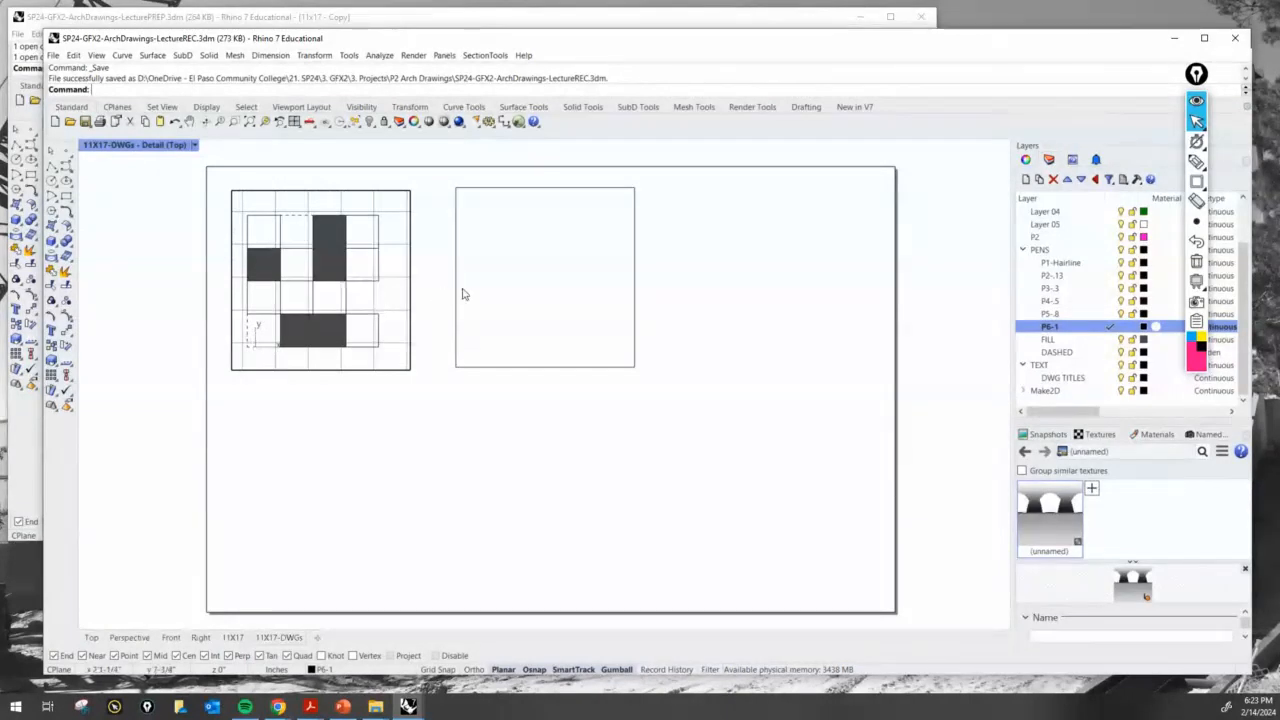
Step: Frame the elevation with the triangular cutouts inside the second detail and return to the layout page
{"action": "double_click", "coordinate": [503, 292]}
{"action": "right_click_drag", "start_coordinate": [571, 294], "coordinate": [595, 270]}
{"action": "scroll", "coordinate": [517, 297], "scroll_direction": "down", "scroll_amount": 8}
{"action": "scroll", "coordinate": [548, 293], "scroll_direction": "up", "scroll_amount": 10}
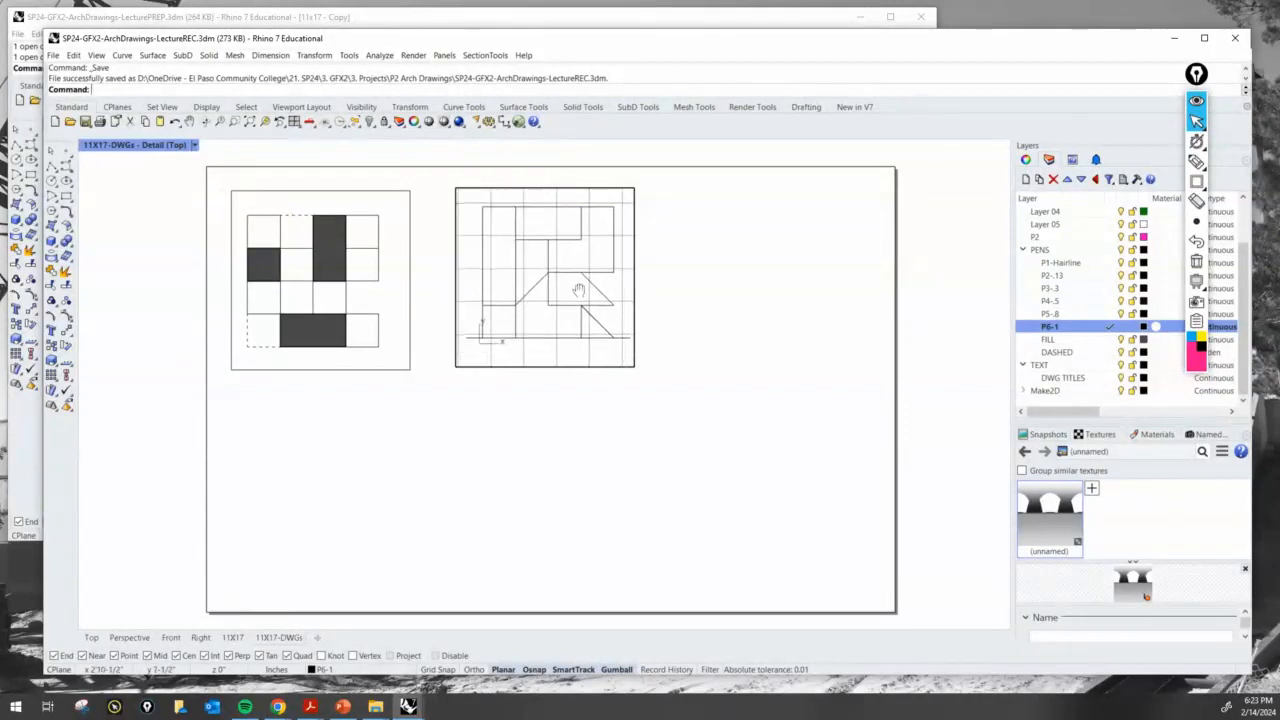
{"action": "double_click", "coordinate": [703, 281]}
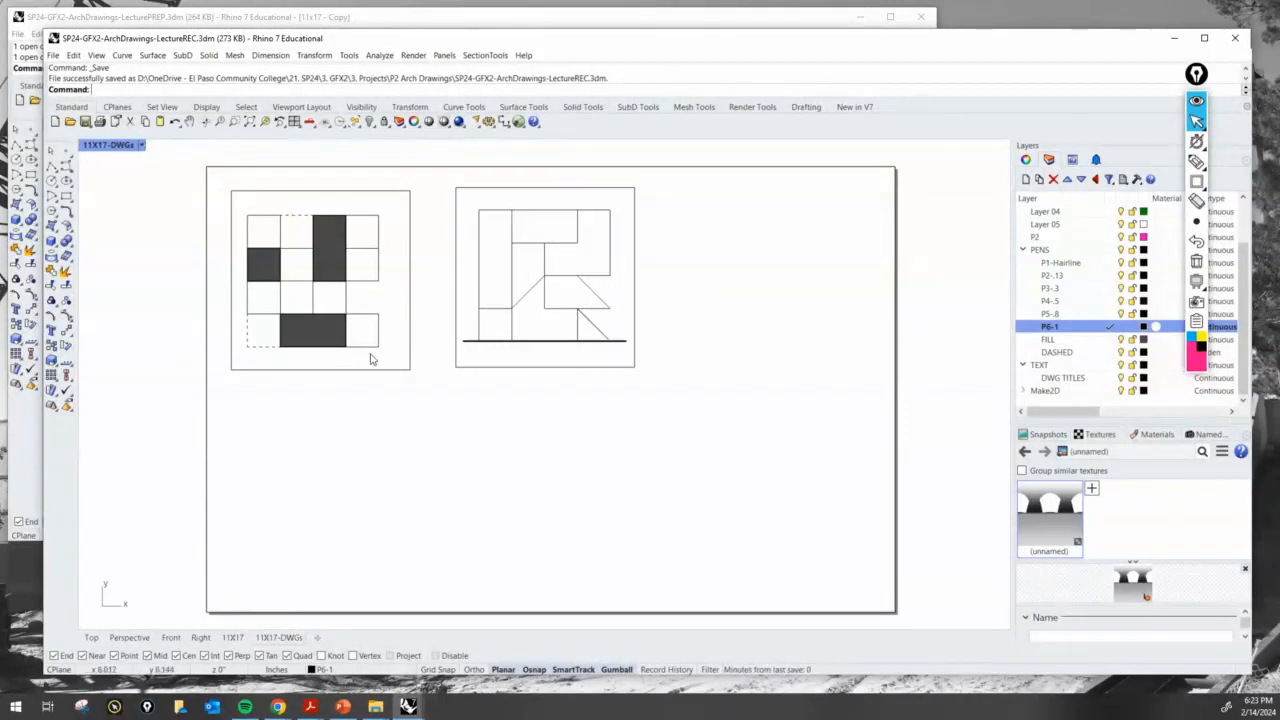
Step: Set the scale of both details to 1 inch on the page to 1 inch in the model
{"action": "left_click", "coordinate": [410, 320]}
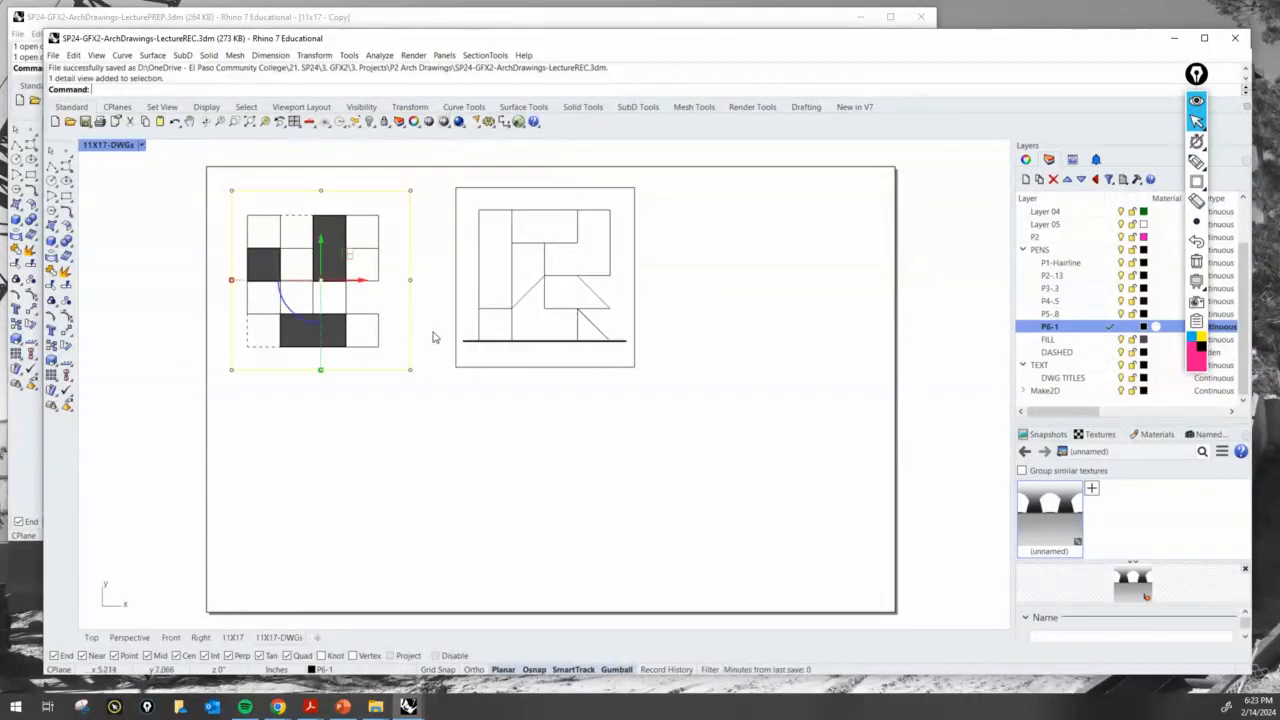
{"action": "left_click", "coordinate": [1025, 159]}
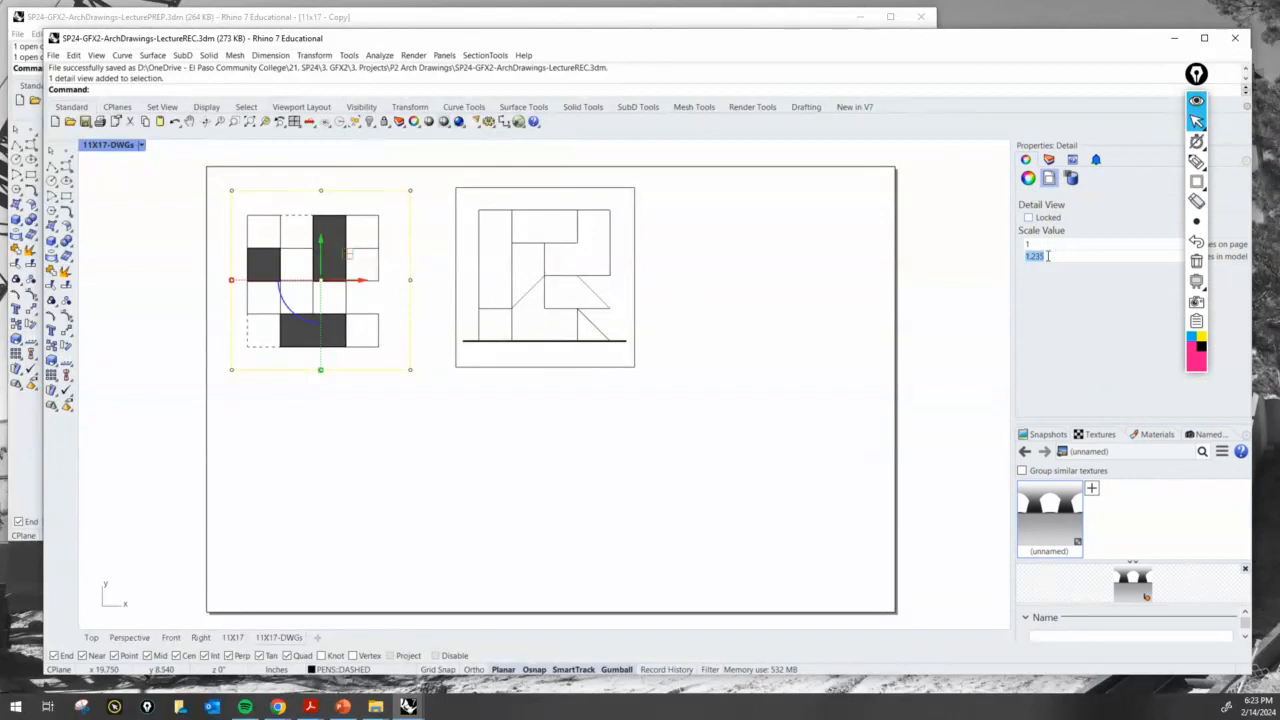
{"action": "key", "text": "Return"}
{"action": "double_click", "coordinate": [608, 320]}
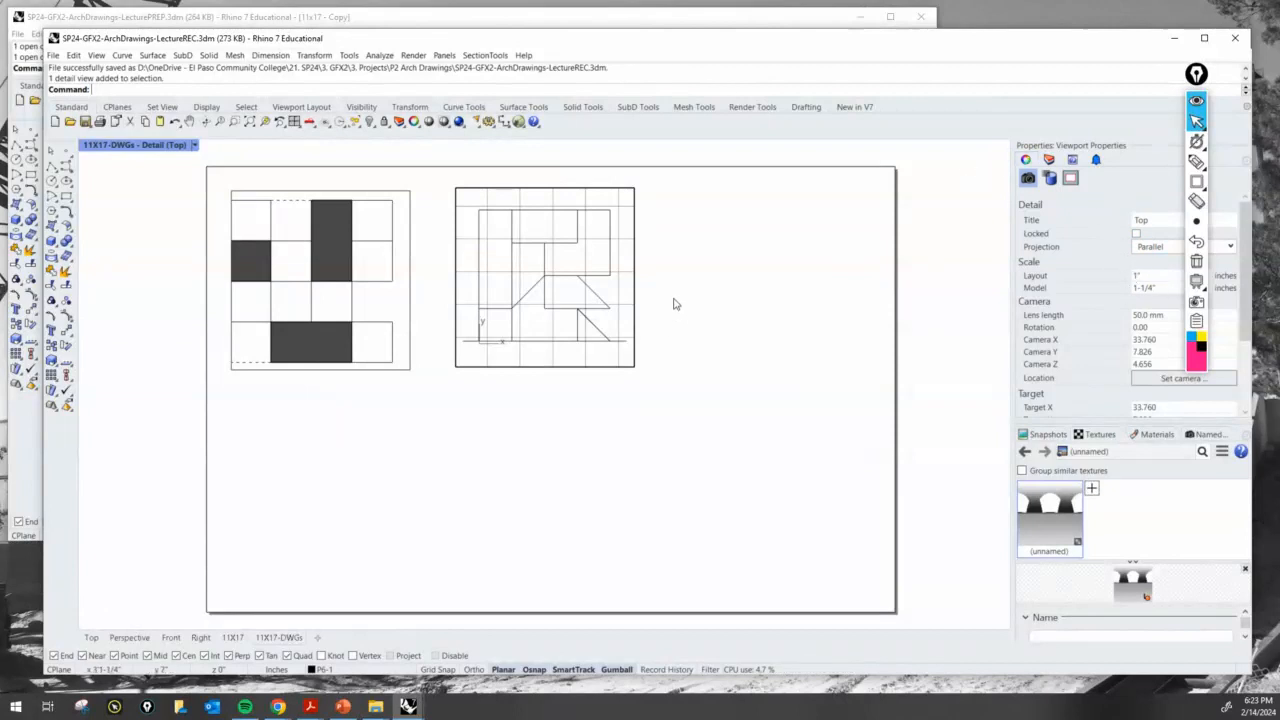
{"action": "double_click", "coordinate": [636, 290]}
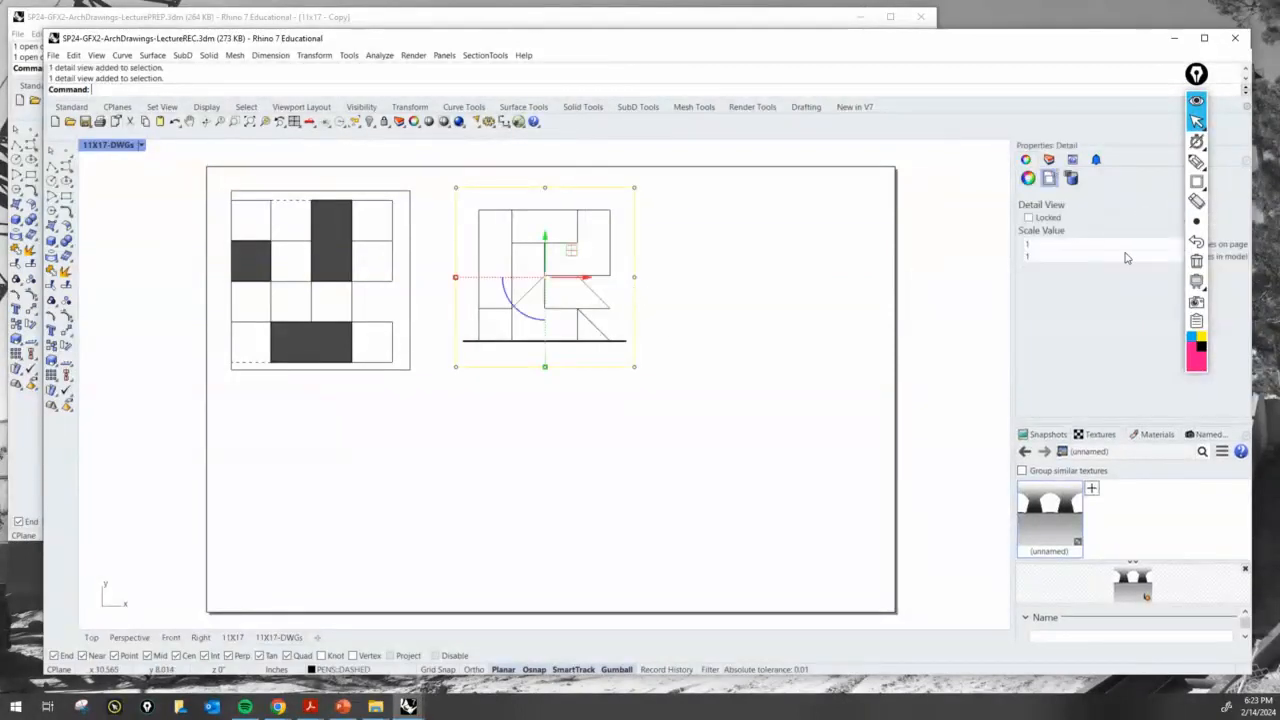
{"action": "key", "text": "Escape"}
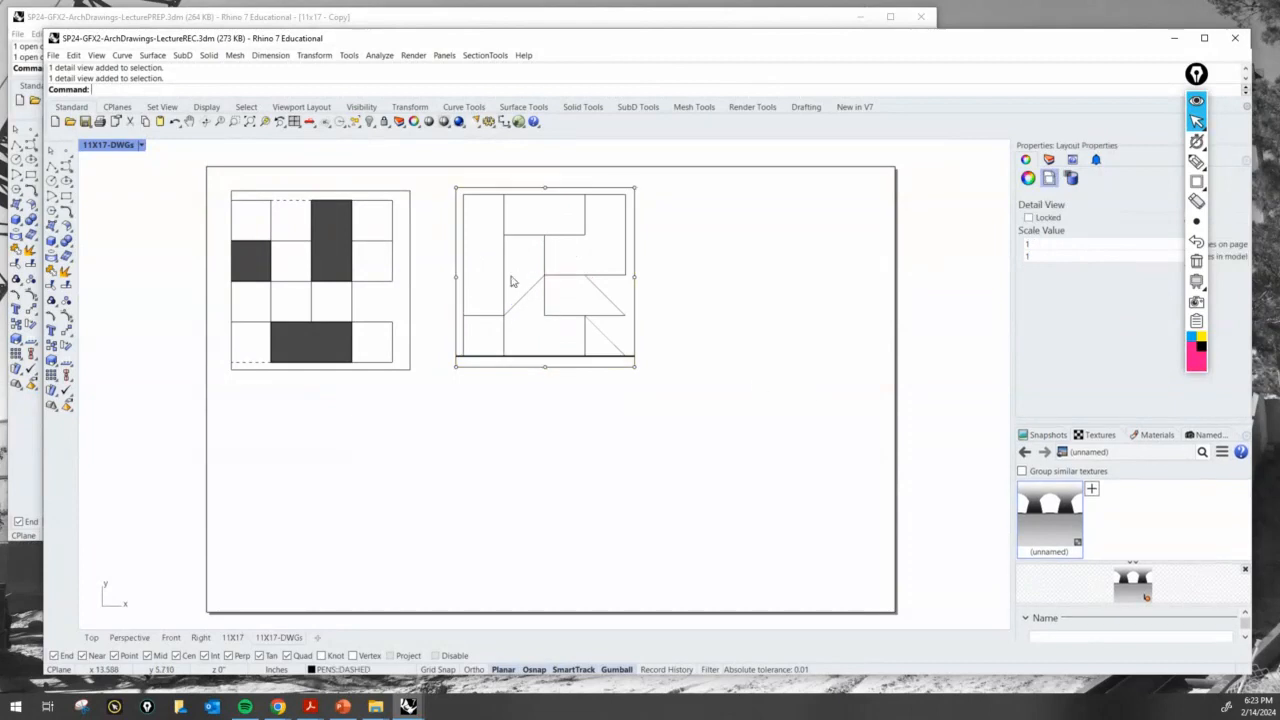
Step: Re-center the plan and the elevation within their details without changing the scale
{"action": "scroll", "coordinate": [282, 289], "scroll_direction": "up", "scroll_amount": 3}
{"action": "scroll", "coordinate": [282, 289], "scroll_direction": "down", "scroll_amount": 3}
{"action": "double_click", "coordinate": [494, 374]}
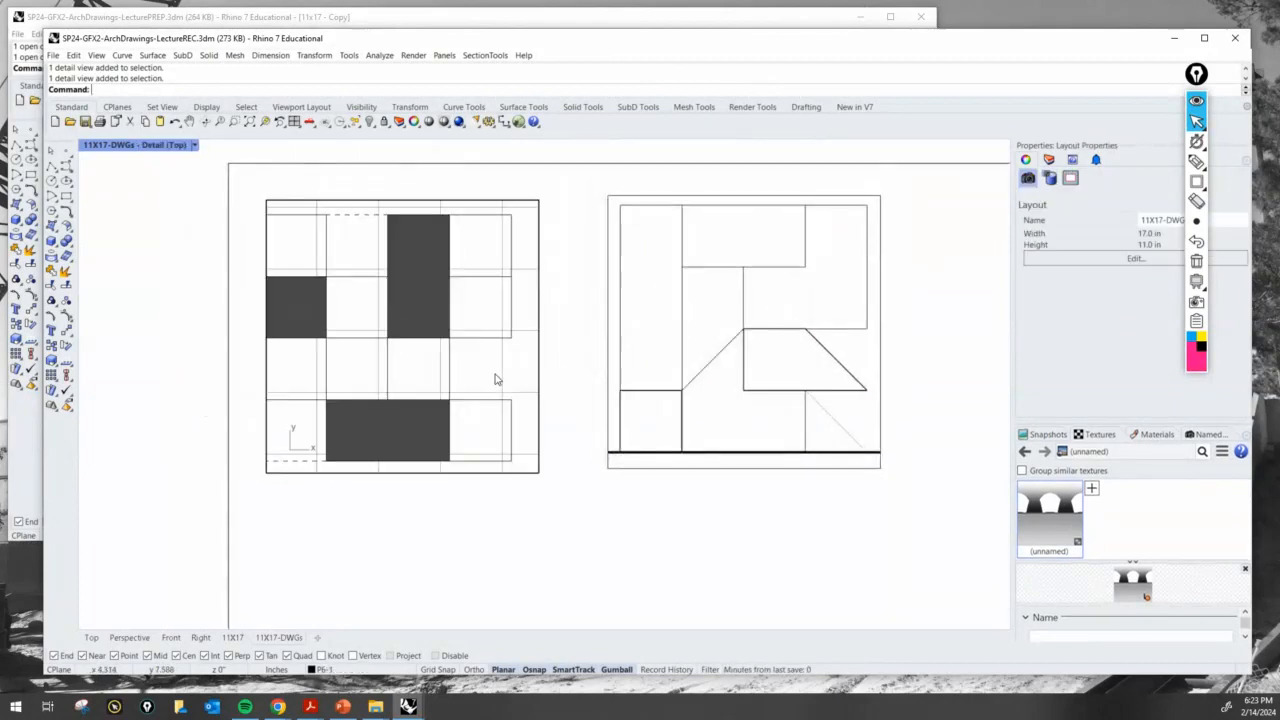
{"action": "right_click_drag", "start_coordinate": [417, 360], "coordinate": [437, 361]}
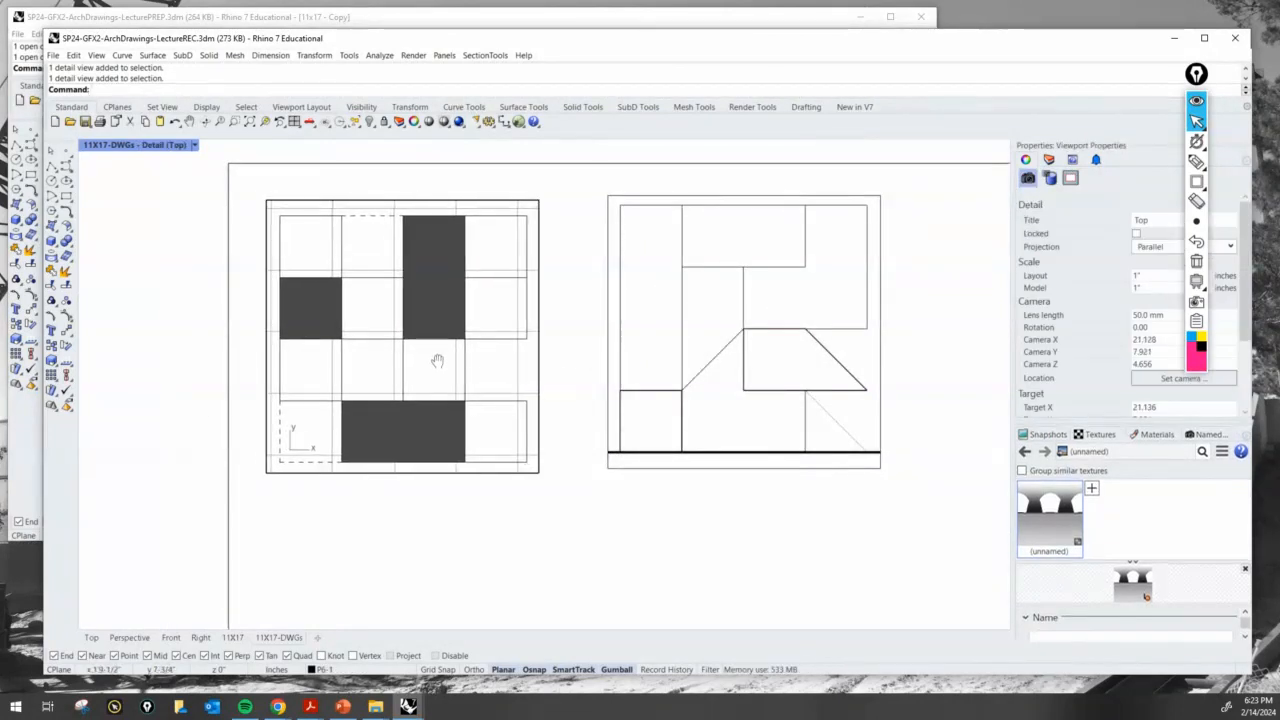
{"action": "double_click", "coordinate": [845, 357]}
{"action": "right_click_drag", "start_coordinate": [831, 360], "coordinate": [807, 363]}
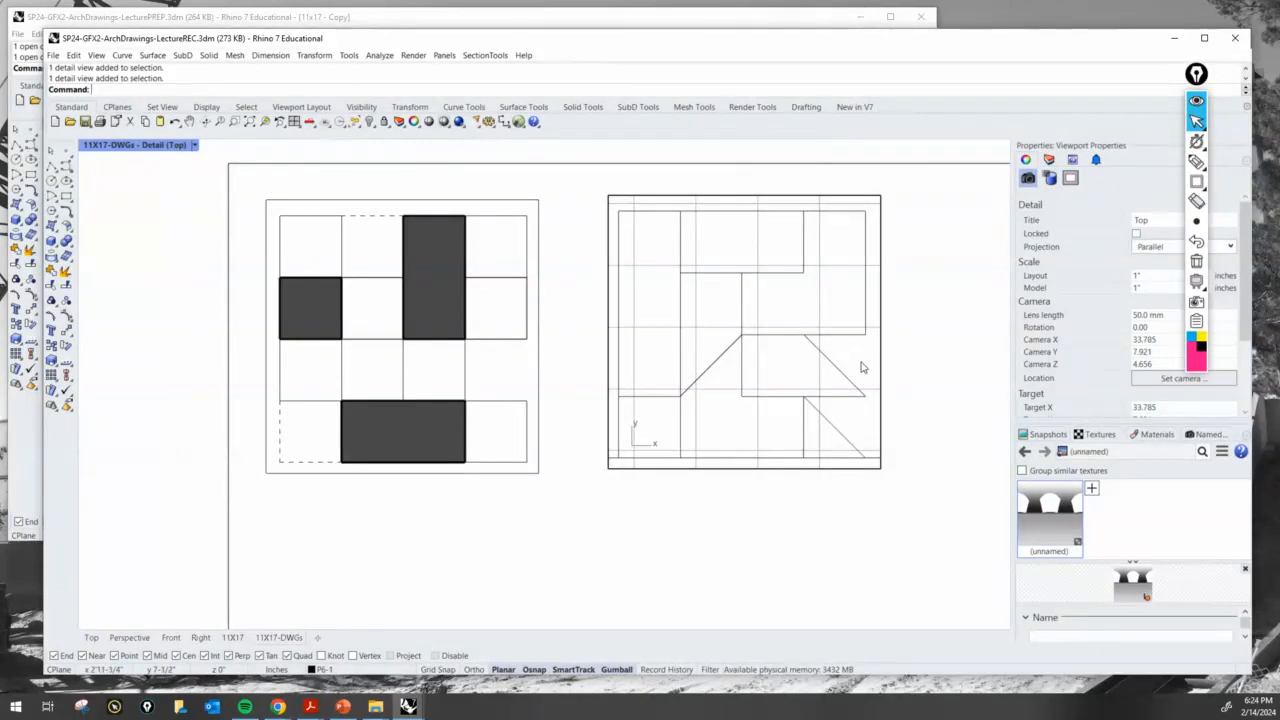
{"action": "double_click", "coordinate": [876, 366]}
Step: Widen the elevation detail by moving its right and left edges outward so the whole ground line fits
{"action": "left_click", "coordinate": [880, 366]}
{"action": "left_click_drag", "start_coordinate": [879, 506], "coordinate": [912, 252]}
{"action": "left_click_drag", "start_coordinate": [914, 334], "coordinate": [945, 343]}
{"action": "left_click_drag", "start_coordinate": [584, 512], "coordinate": [642, 168]}
{"action": "left_click_drag", "start_coordinate": [655, 331], "coordinate": [617, 337]}
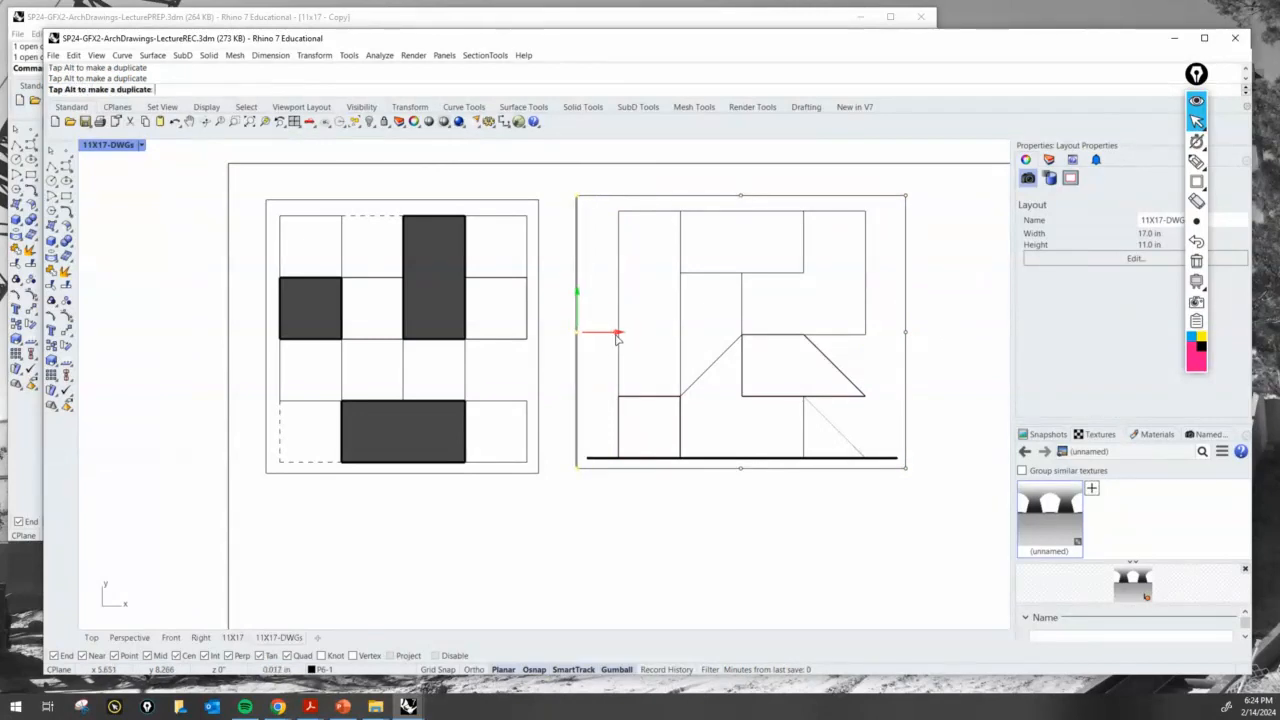
{"action": "key", "text": "Escape"}
Step: Copy both details straight down to form a second row on the layout
{"action": "scroll", "coordinate": [697, 505], "scroll_direction": "down", "scroll_amount": 5}
{"action": "right_click_drag", "start_coordinate": [697, 505], "coordinate": [631, 416]}
{"action": "scroll", "coordinate": [620, 450], "scroll_direction": "up", "scroll_amount": 3}
{"action": "key", "text": "Return"}
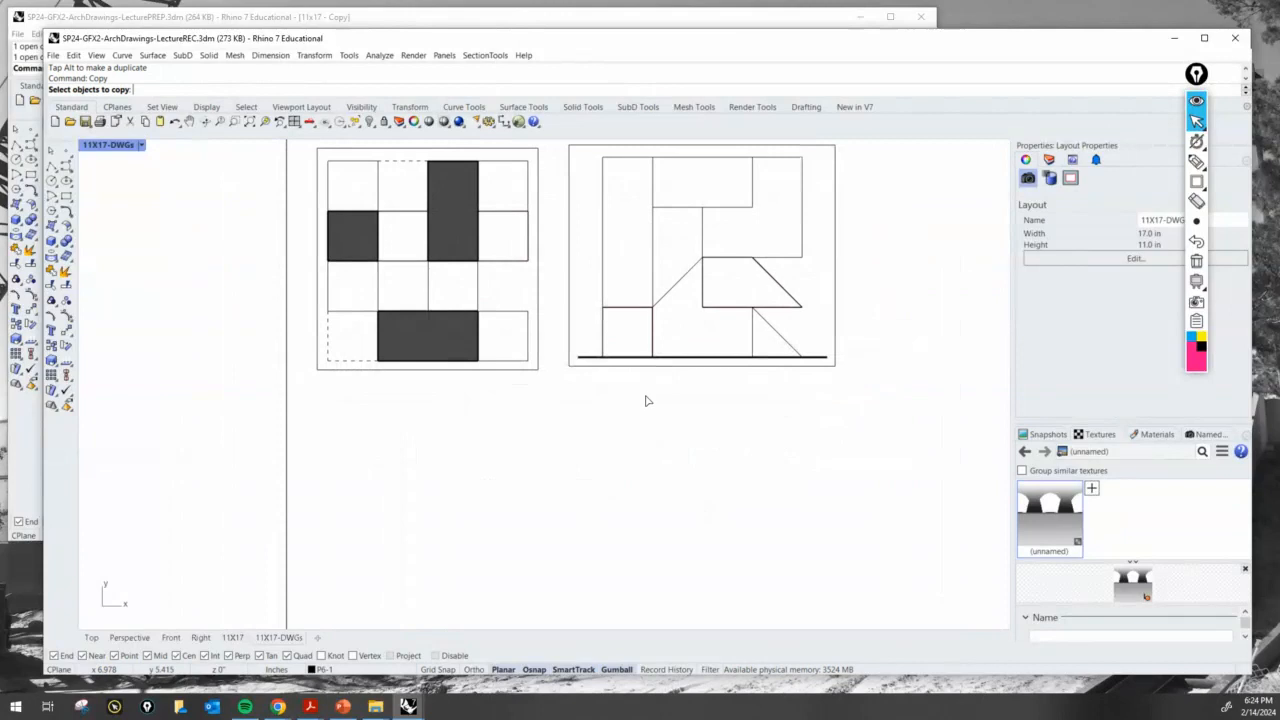
{"action": "scroll", "coordinate": [646, 400], "scroll_direction": "down", "scroll_amount": 1}
{"action": "left_click_drag", "start_coordinate": [703, 443], "coordinate": [503, 320]}
{"action": "key", "text": "Return"}
{"action": "left_click", "coordinate": [840, 317]}
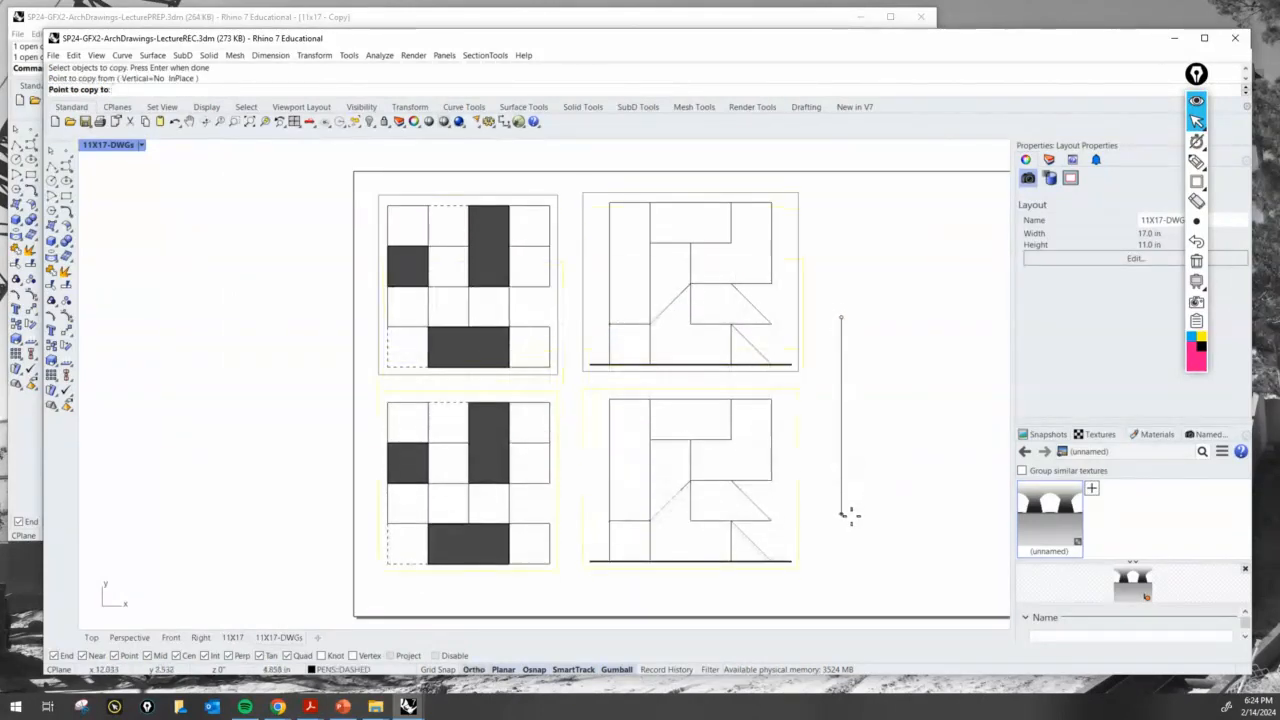
{"action": "left_click", "coordinate": [840, 517]}
{"action": "key", "text": "Return"}
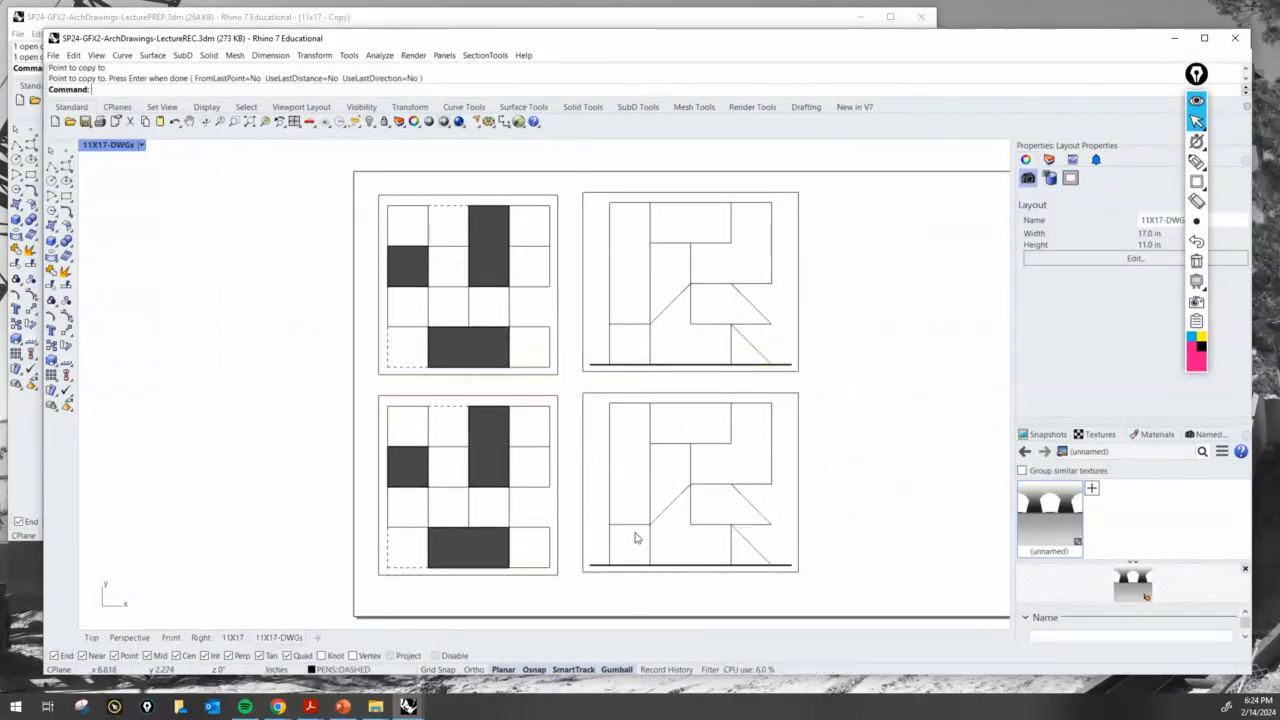
Step: Reframe the copied plan detail on the section drawing at a scale of 1 inch to 1 inch
{"action": "double_click", "coordinate": [517, 517]}
{"action": "scroll", "coordinate": [440, 500], "scroll_direction": "down", "scroll_amount": 5}
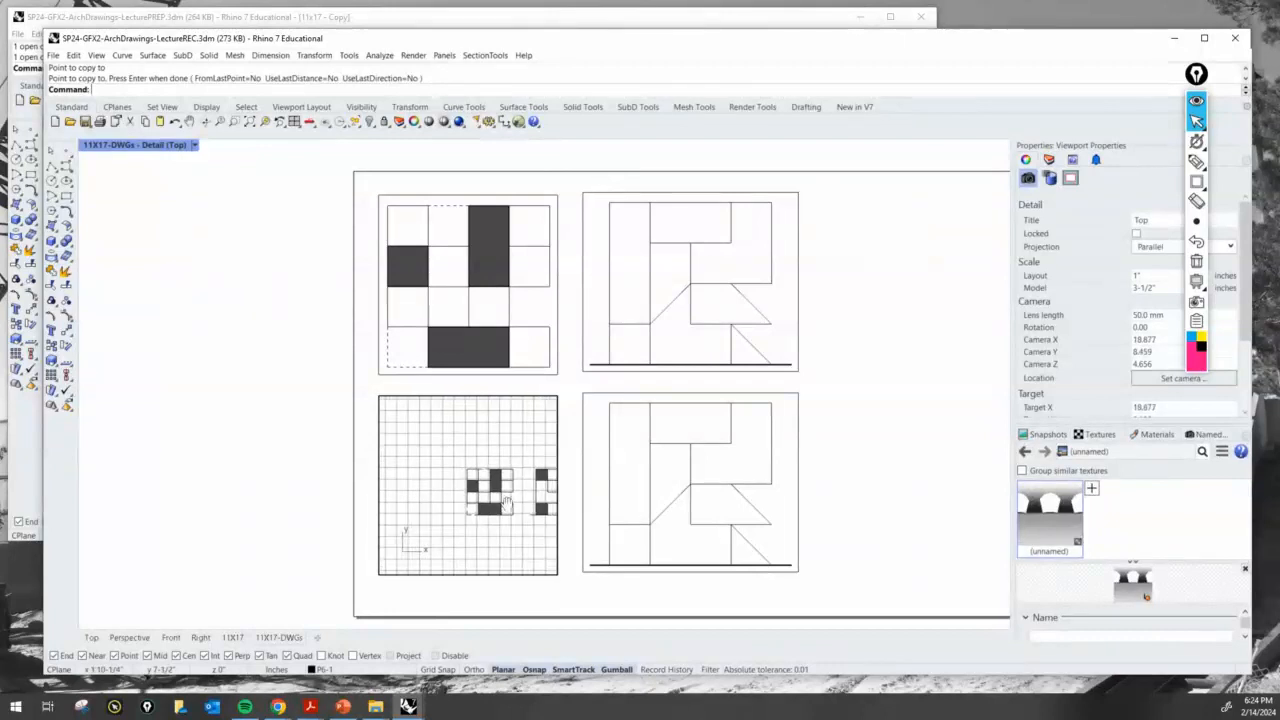
{"action": "scroll", "coordinate": [433, 495], "scroll_direction": "up", "scroll_amount": 5}
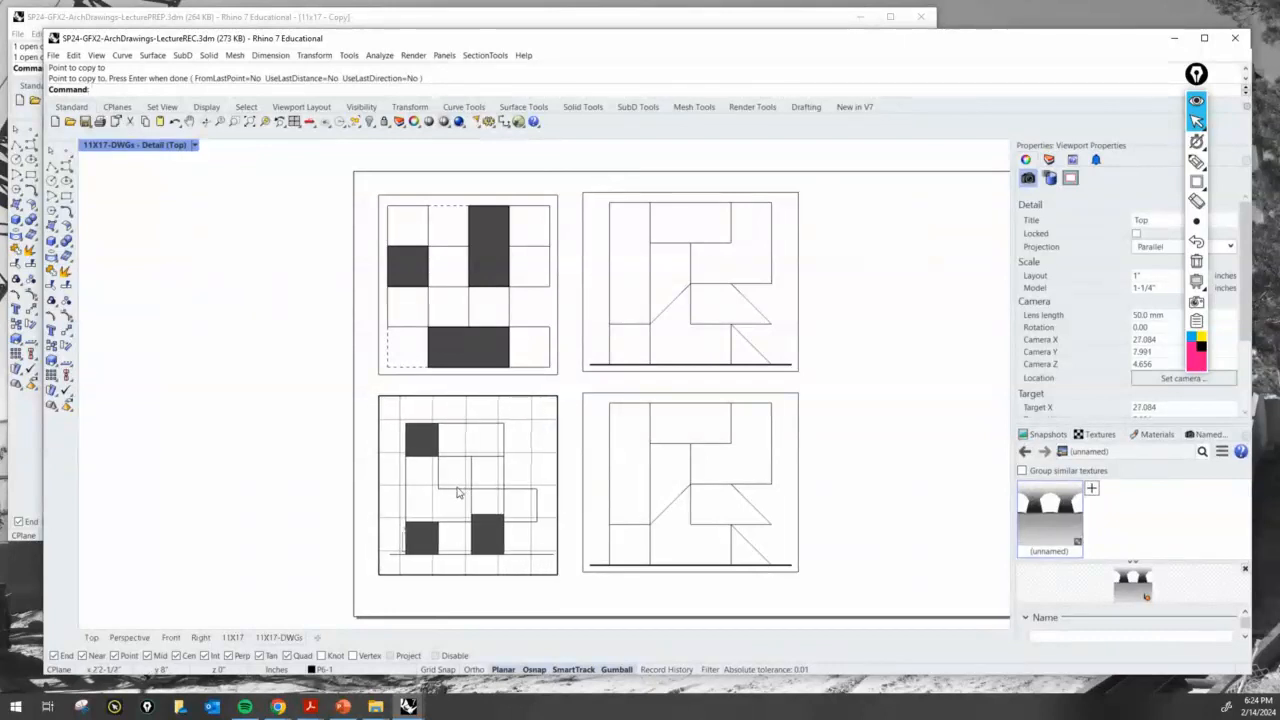
{"action": "right_click_drag", "start_coordinate": [455, 486], "coordinate": [461, 482]}
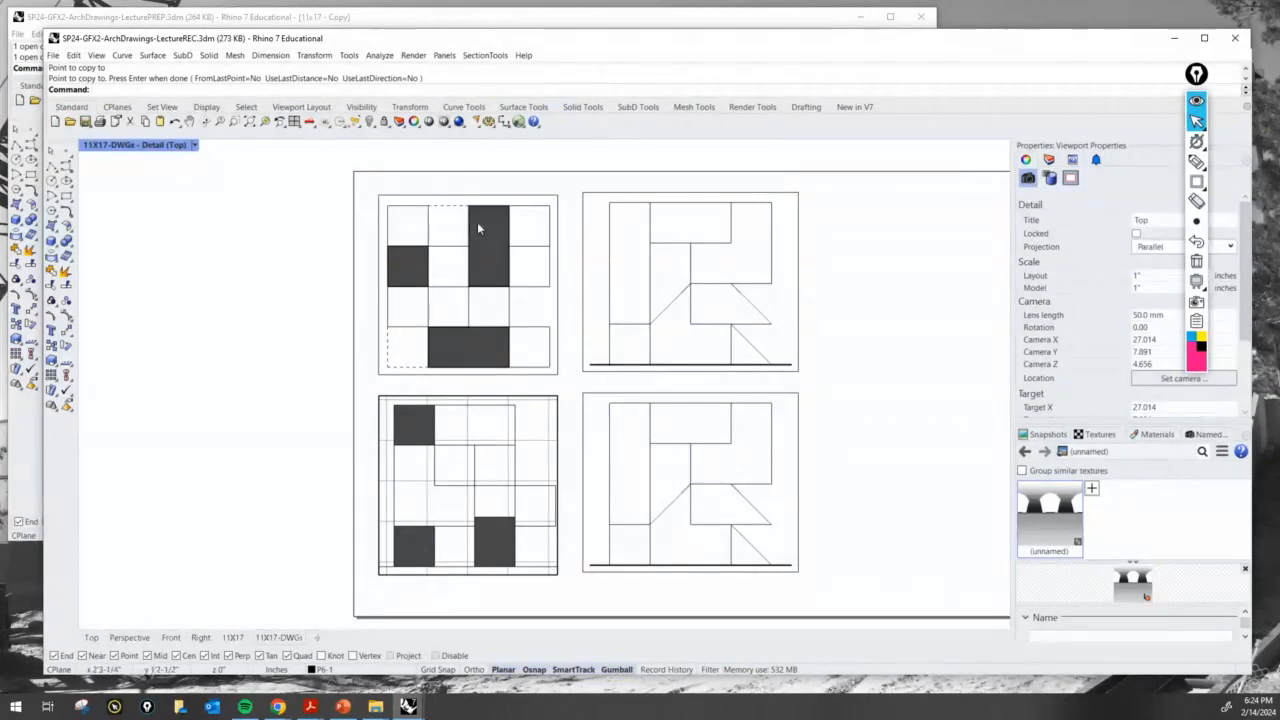
Step: Move the lower elevation detail up to the top row, to the right of the original elevation detail
{"action": "left_click", "coordinate": [738, 461]}
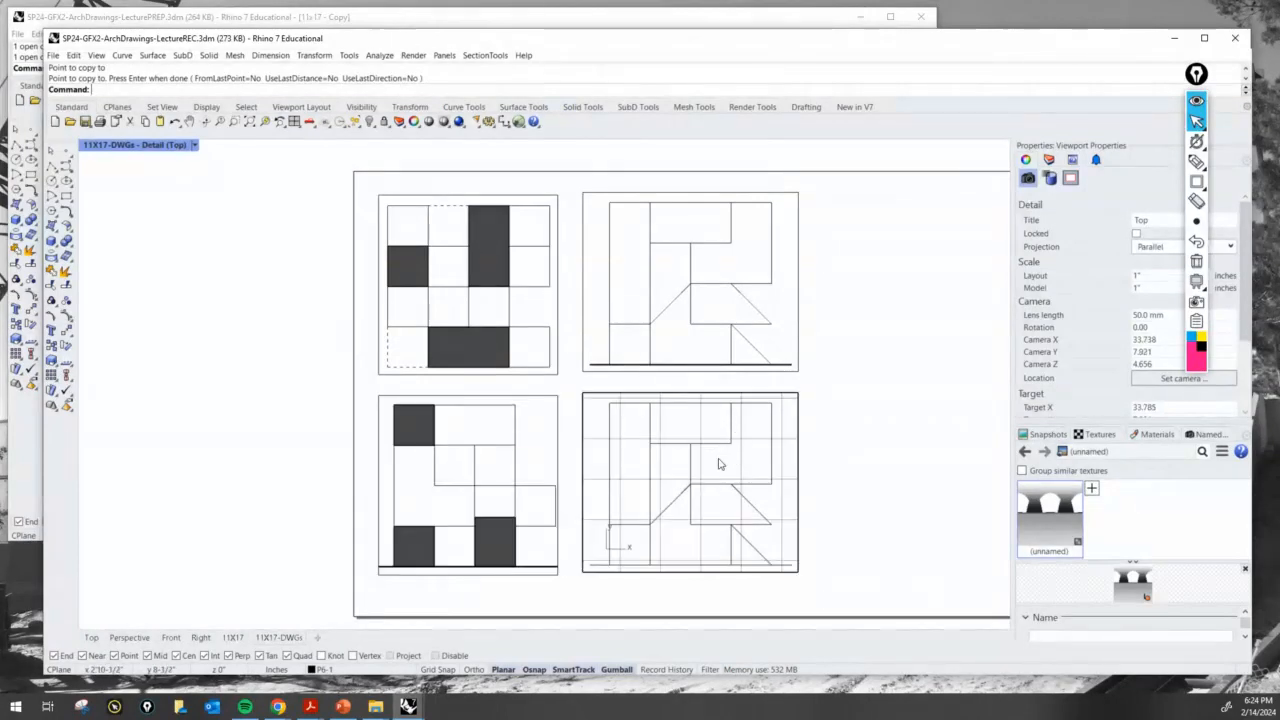
{"action": "double_click", "coordinate": [838, 467]}
{"action": "right_click_drag", "start_coordinate": [780, 503], "coordinate": [662, 511]}
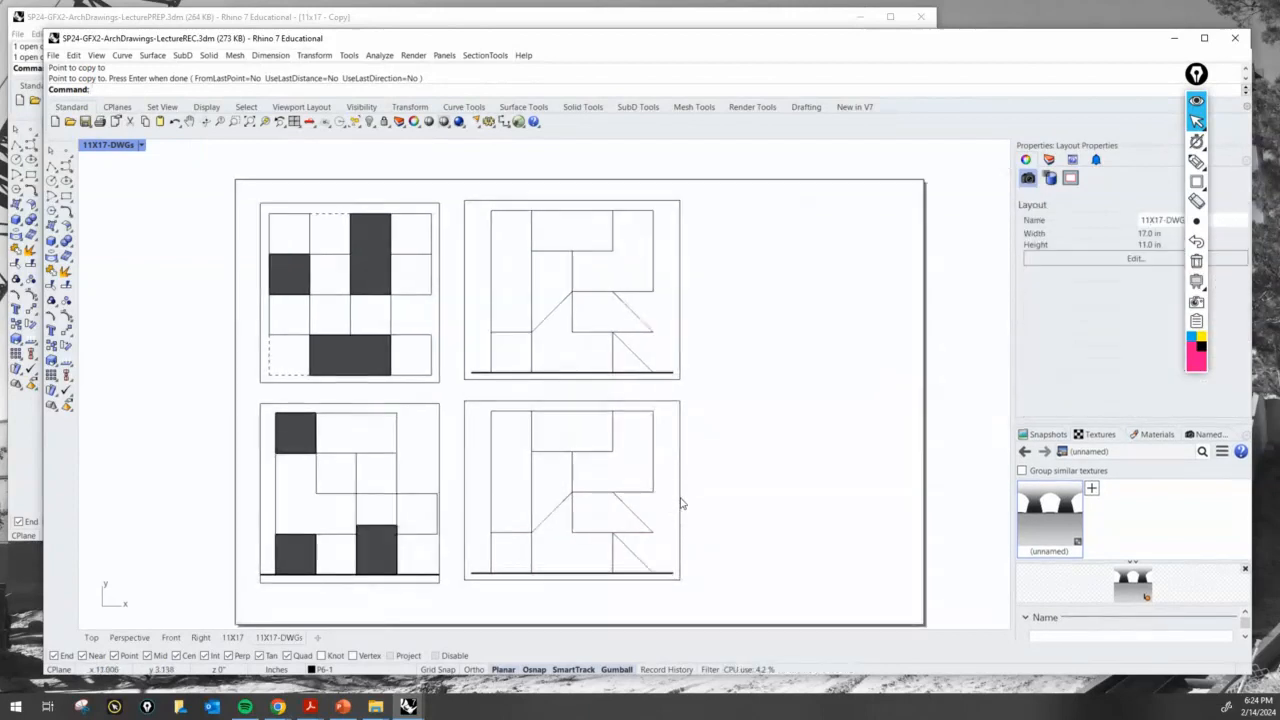
{"action": "left_click", "coordinate": [680, 503]}
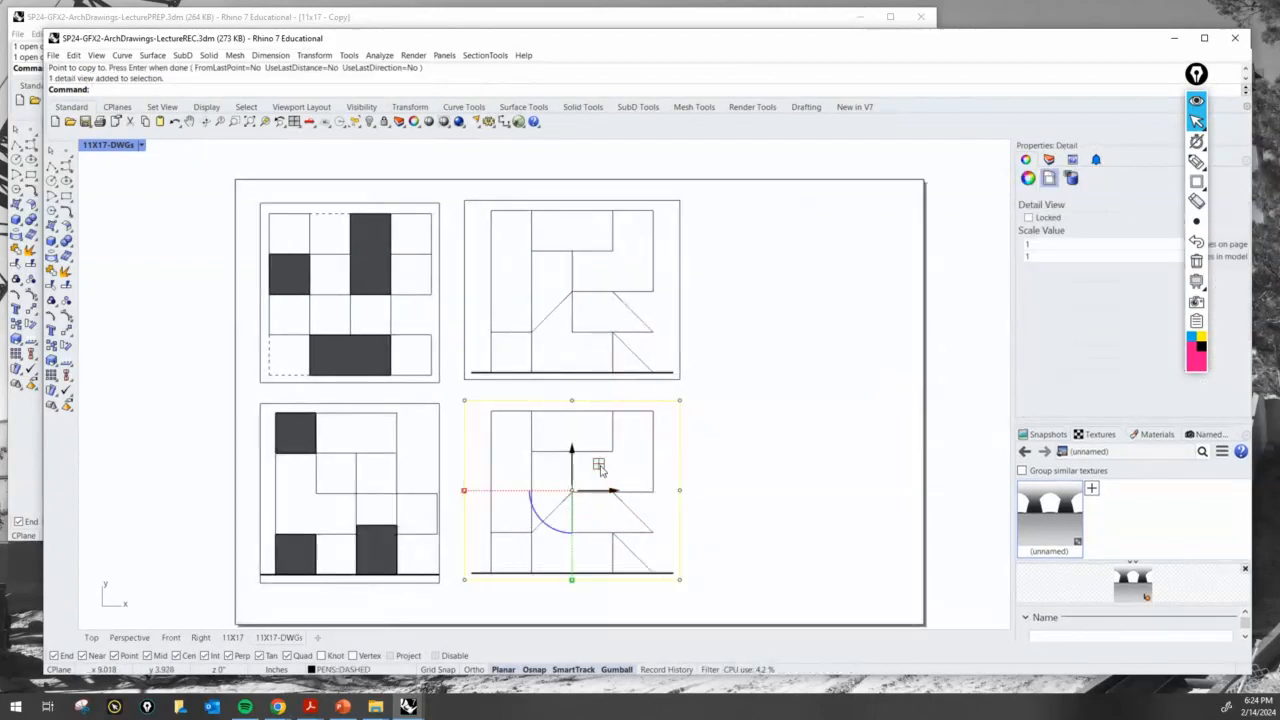
{"action": "left_click_drag", "start_coordinate": [600, 470], "coordinate": [828, 266]}
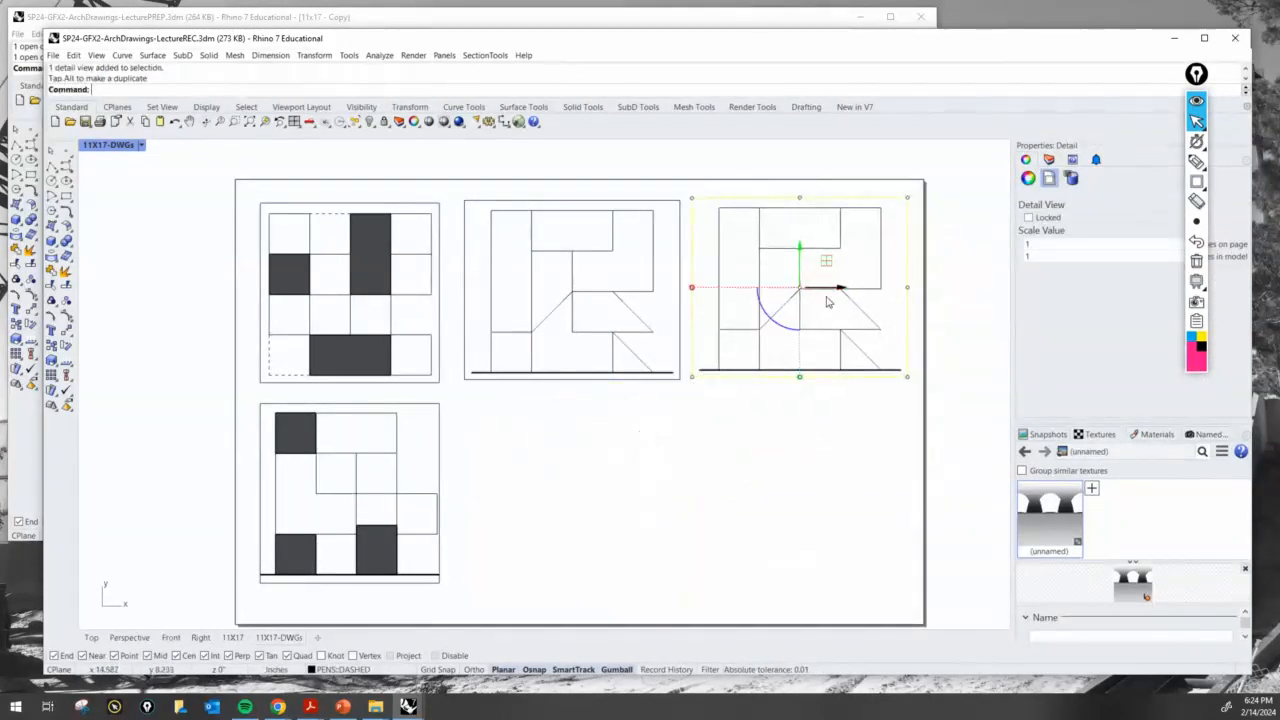
Step: Reframe the middle detail of the top row on the other elevation drawing at a scale of 1 inch to 1 inch
{"action": "double_click", "coordinate": [573, 309]}
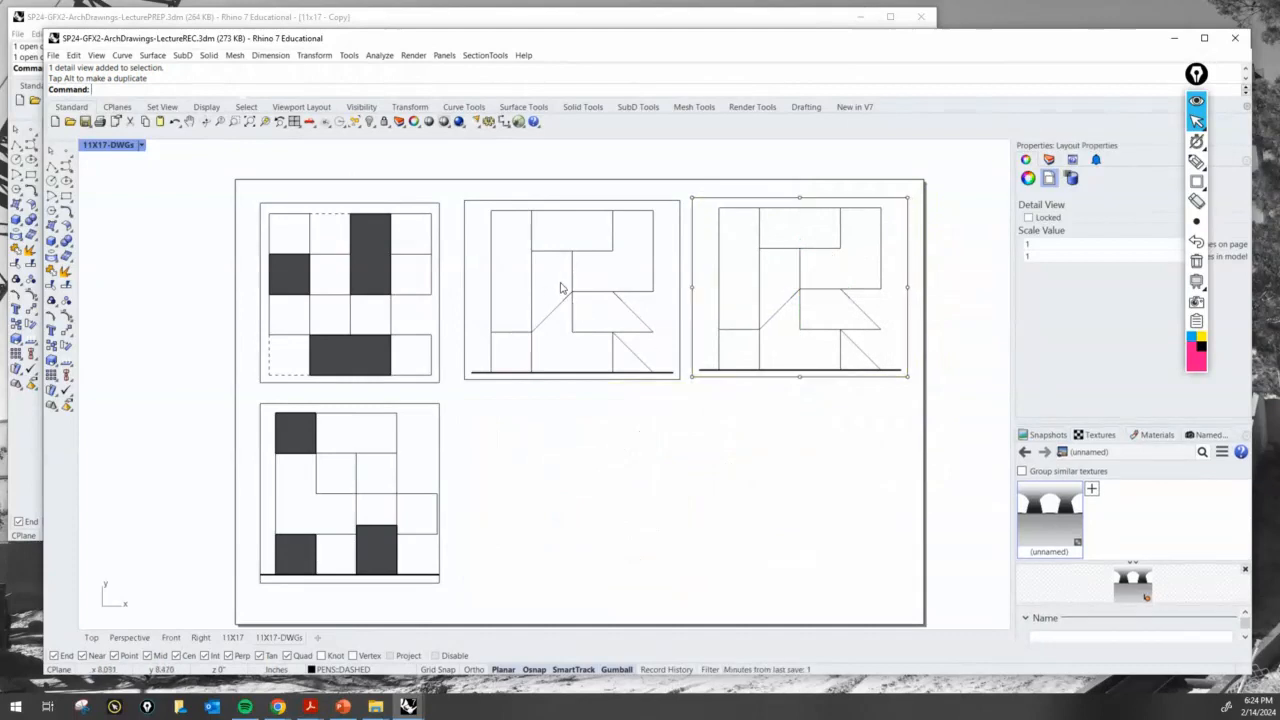
{"action": "scroll", "coordinate": [600, 305], "scroll_direction": "down", "scroll_amount": 5}
{"action": "scroll", "coordinate": [610, 303], "scroll_direction": "up", "scroll_amount": 4}
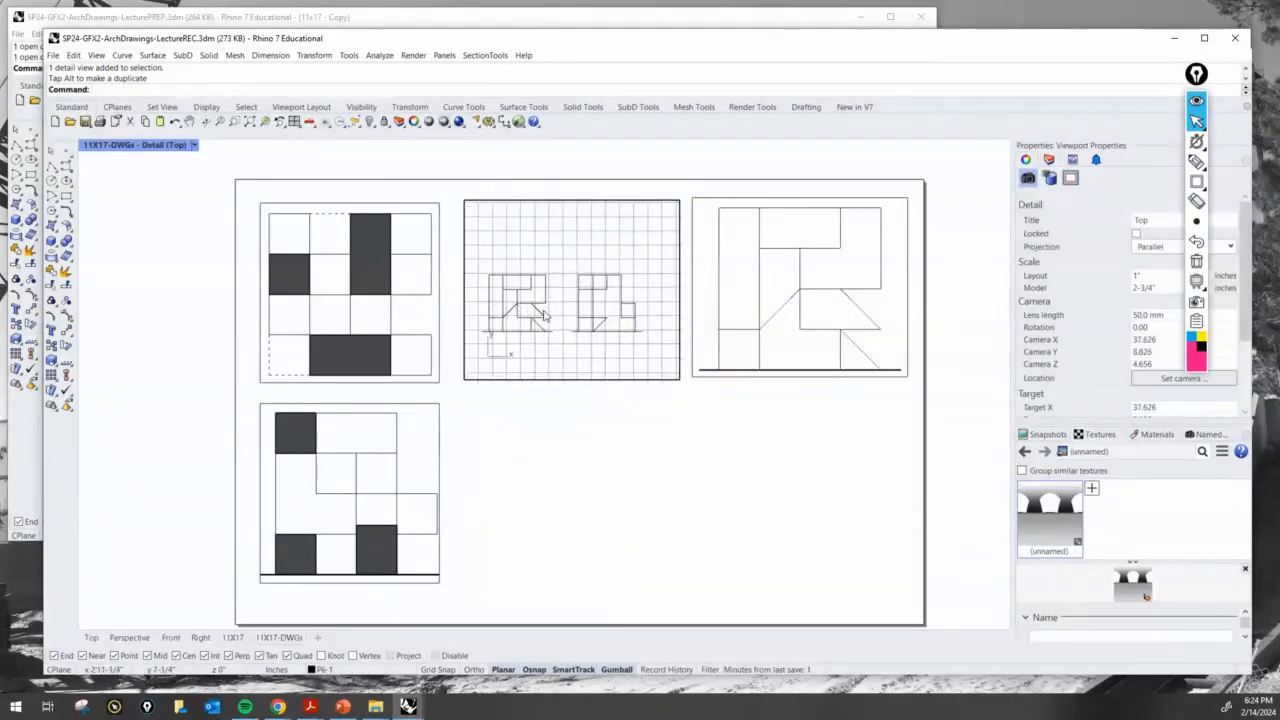
{"action": "scroll", "coordinate": [570, 289], "scroll_direction": "up", "scroll_amount": 3}
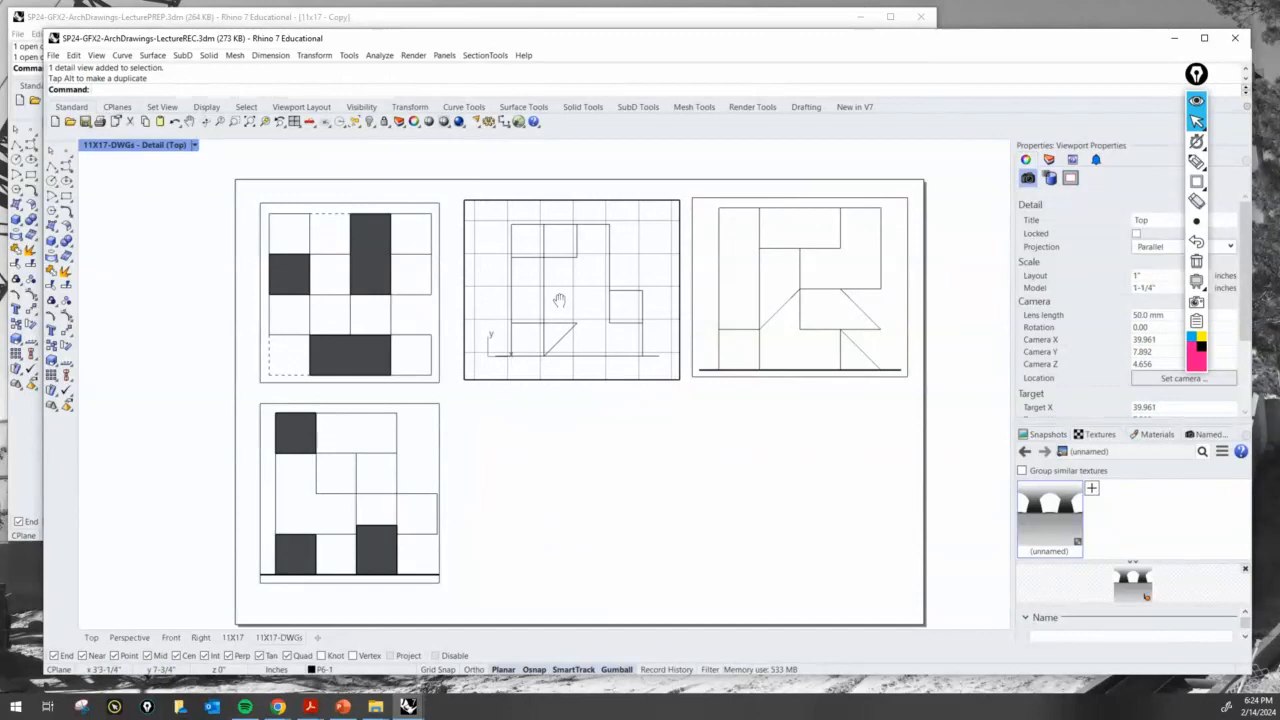
{"action": "right_click_drag", "start_coordinate": [572, 299], "coordinate": [557, 300]}
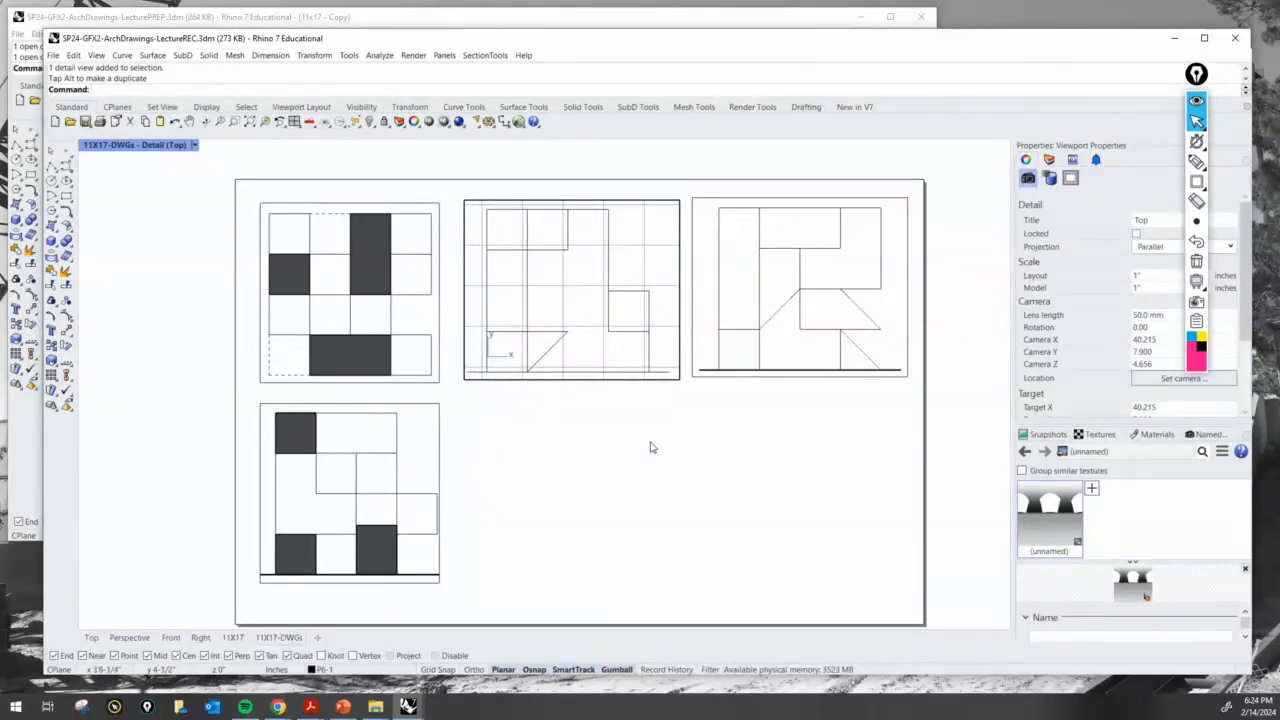
{"action": "double_click", "coordinate": [669, 405]}
{"action": "left_click", "coordinate": [679, 378]}
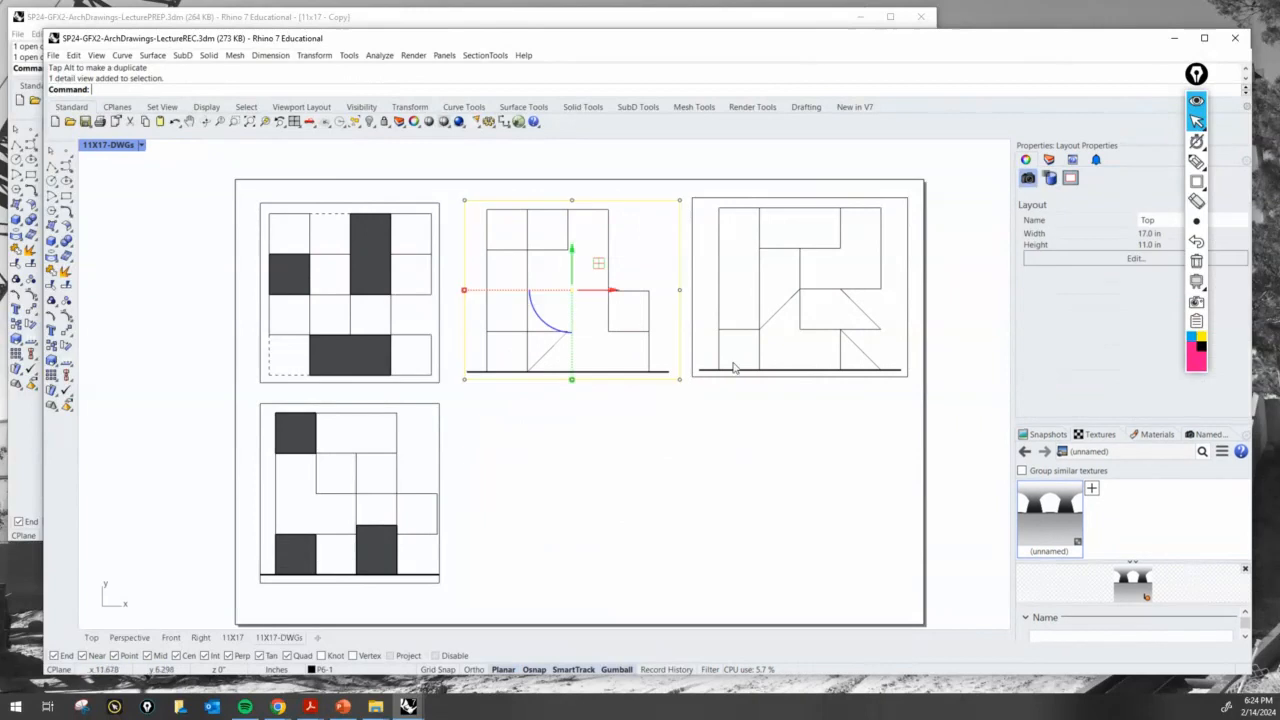
Step: Set the top row's rightmost elevation detail to a scale of 1 and re-center the elevation with its ground line inside it
{"action": "double_click", "coordinate": [800, 308]}
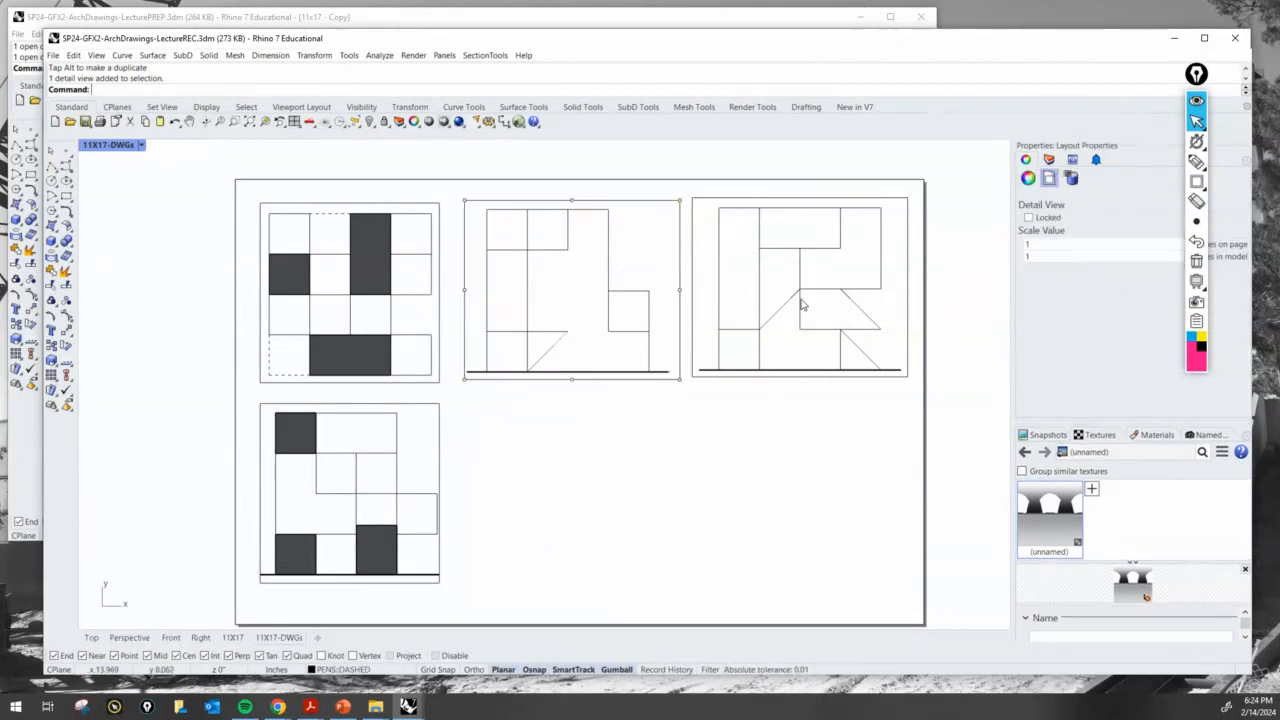
{"action": "scroll", "coordinate": [795, 318], "scroll_direction": "down", "scroll_amount": 3}
{"action": "scroll", "coordinate": [798, 318], "scroll_direction": "up", "scroll_amount": 4}
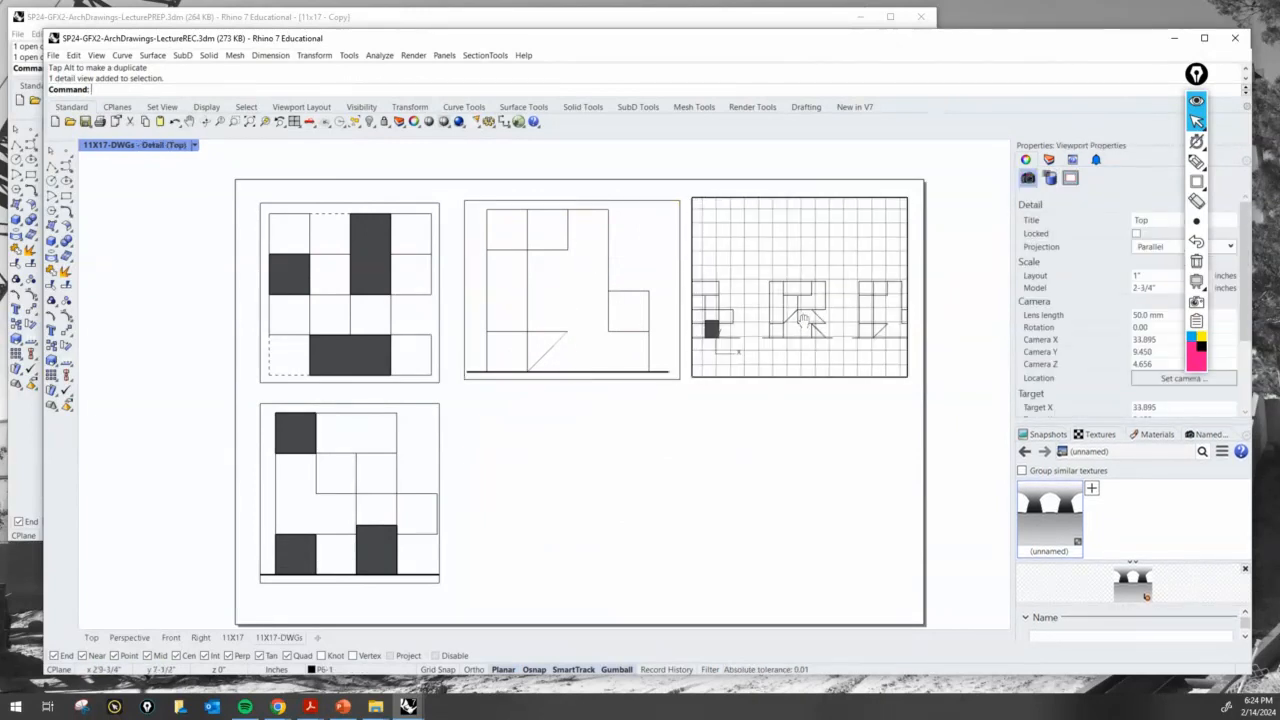
{"action": "scroll", "coordinate": [795, 318], "scroll_direction": "up", "scroll_amount": 1}
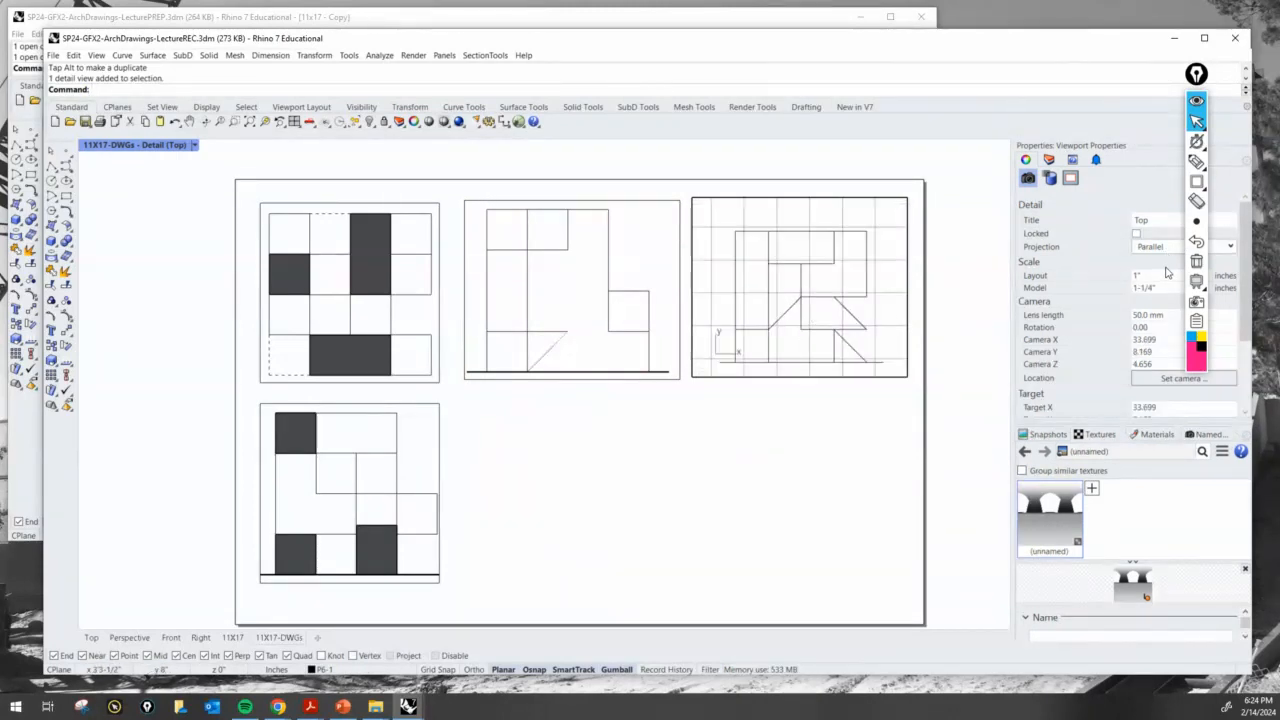
{"action": "double_click", "coordinate": [889, 376]}
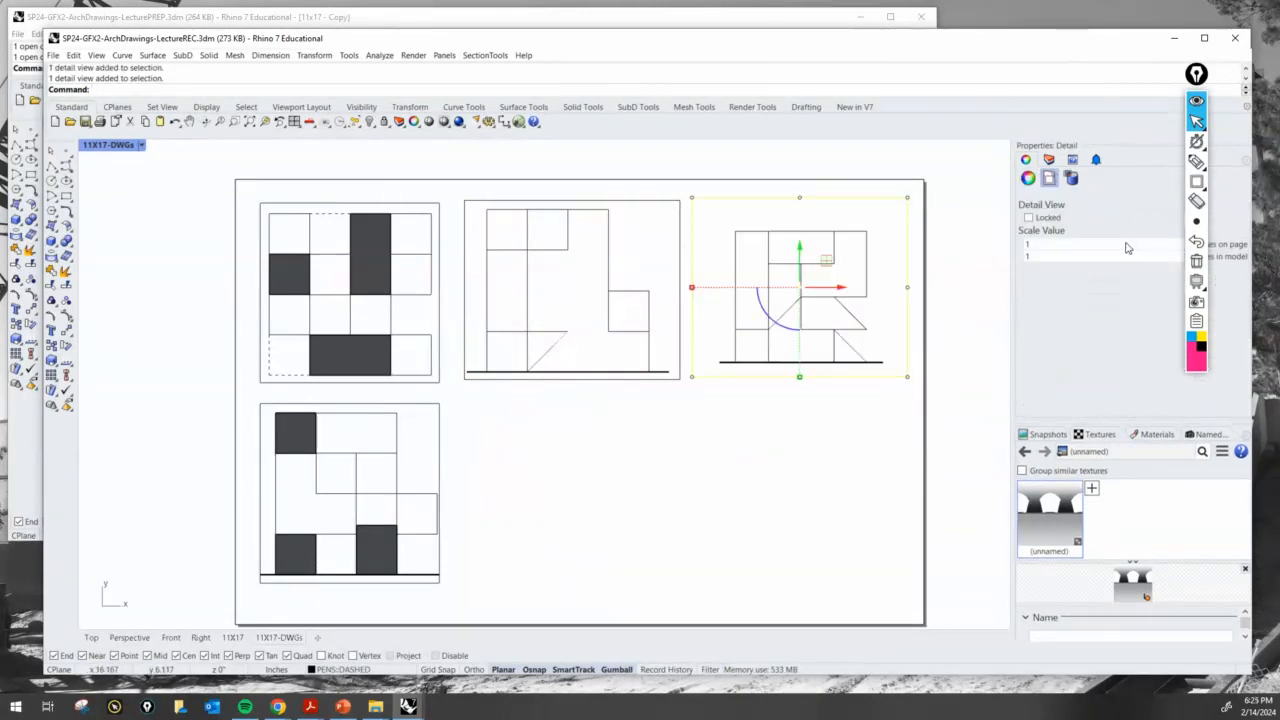
{"action": "type", "text": "1"}
{"action": "key", "text": "Return"}
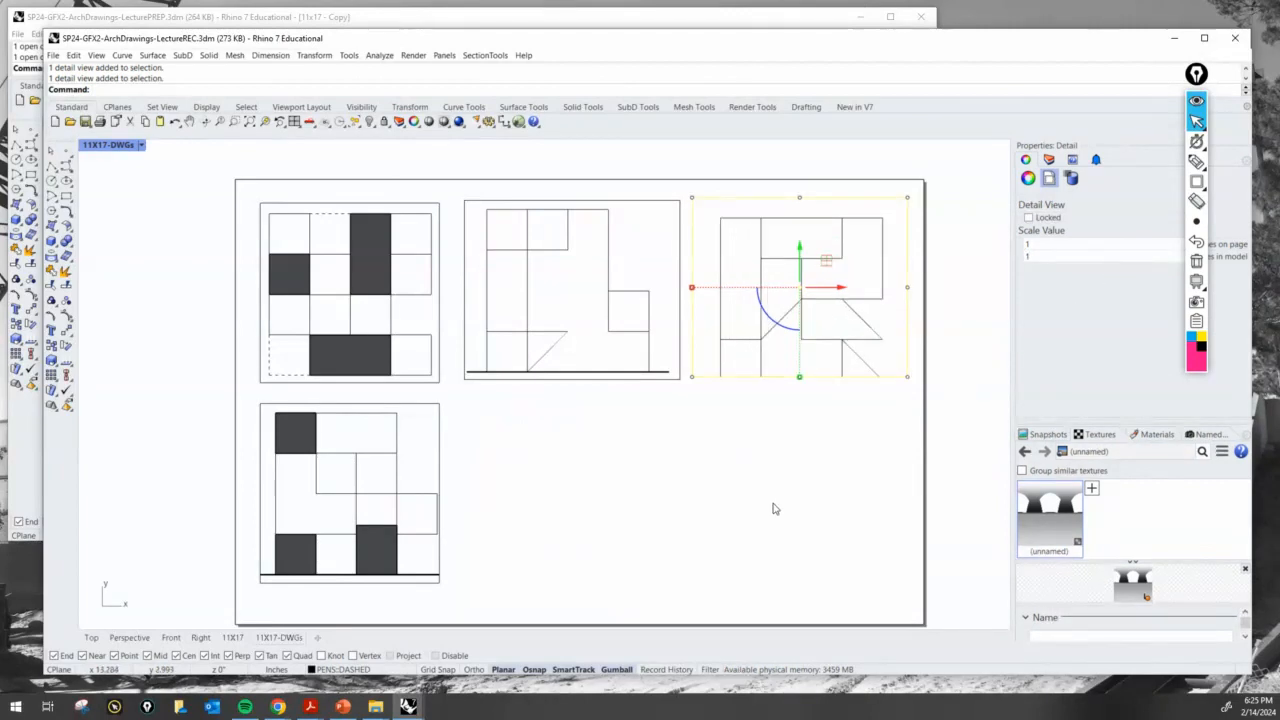
{"action": "left_click", "coordinate": [773, 509]}
{"action": "double_click", "coordinate": [825, 312]}
{"action": "right_click_drag", "start_coordinate": [825, 314], "coordinate": [831, 306]}
{"action": "double_click", "coordinate": [760, 460]}
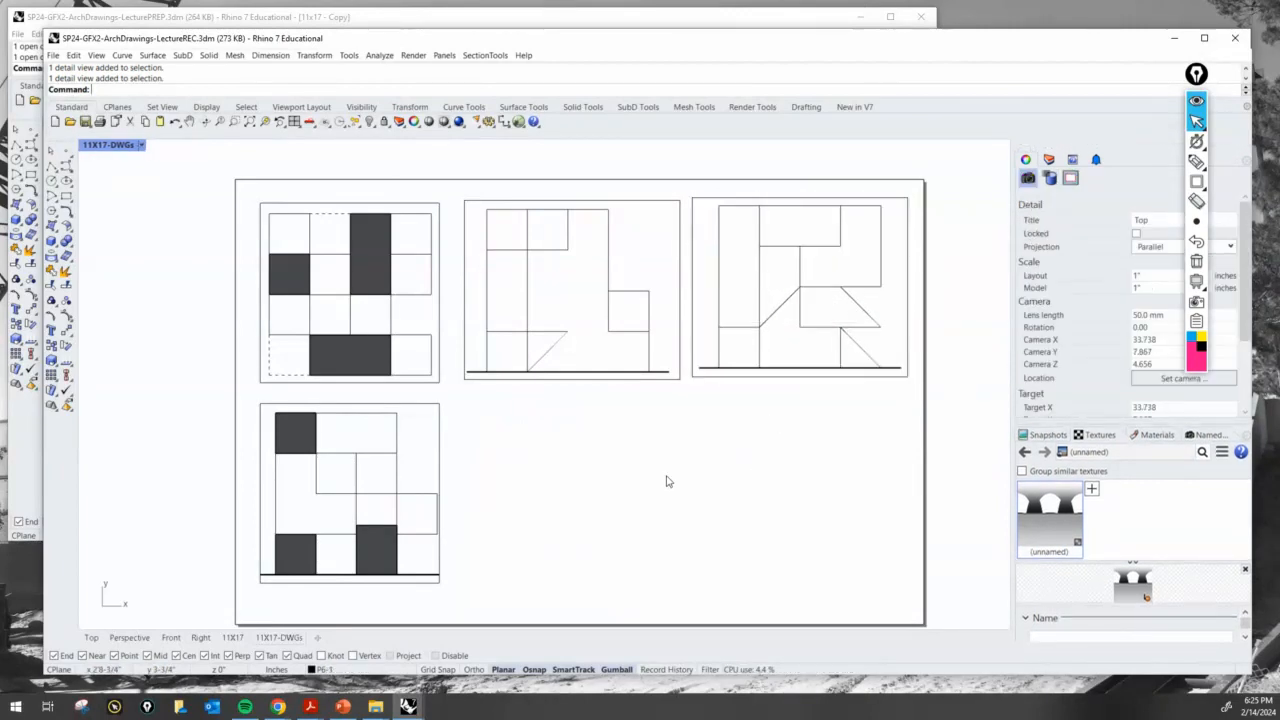
Step: Draw a vertical alignment line from the plan's lower-left corner straight down past the section detail
{"action": "right_click_drag", "start_coordinate": [443, 437], "coordinate": [515, 439]}
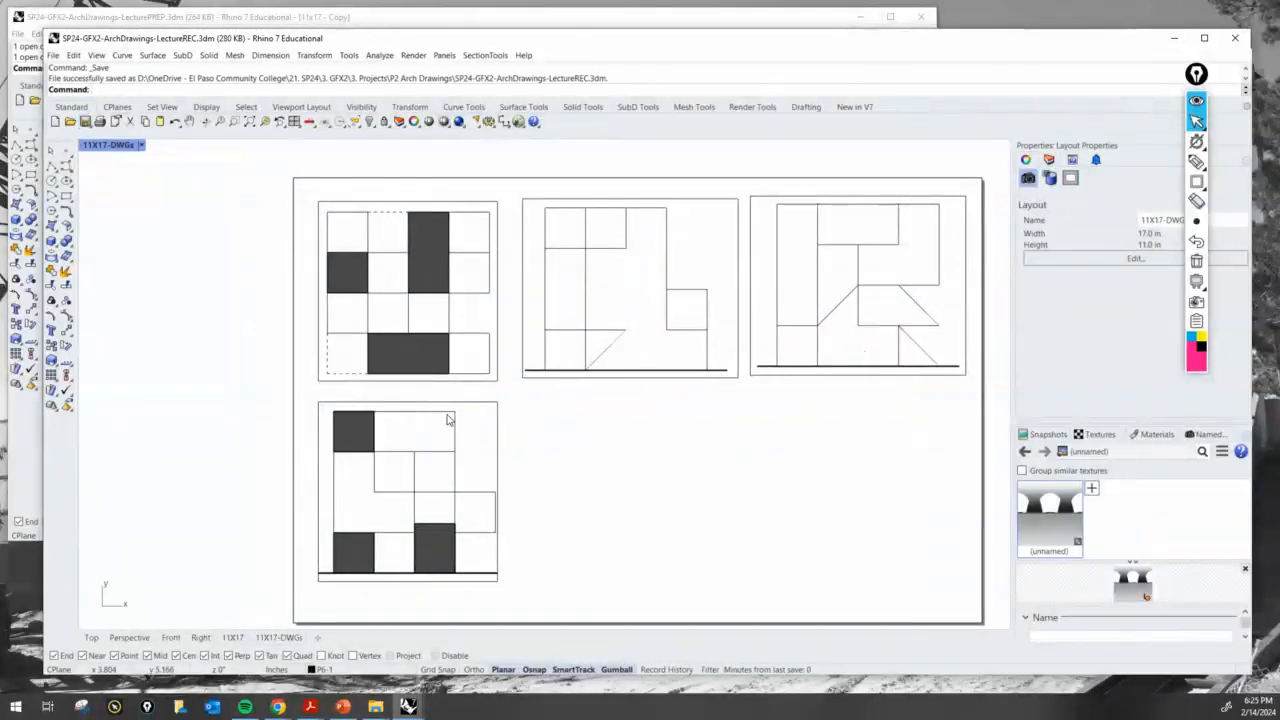
{"action": "scroll", "coordinate": [431, 449], "scroll_direction": "up", "scroll_amount": 4}
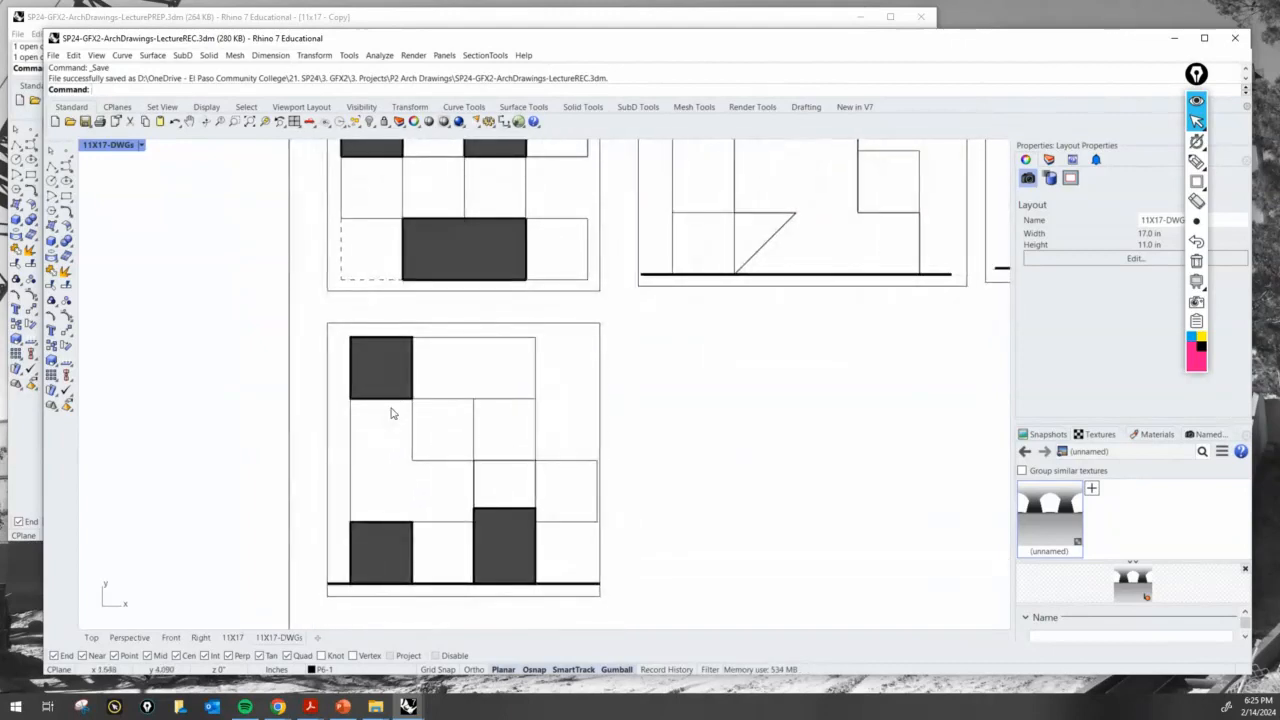
{"action": "key", "text": "Return"}
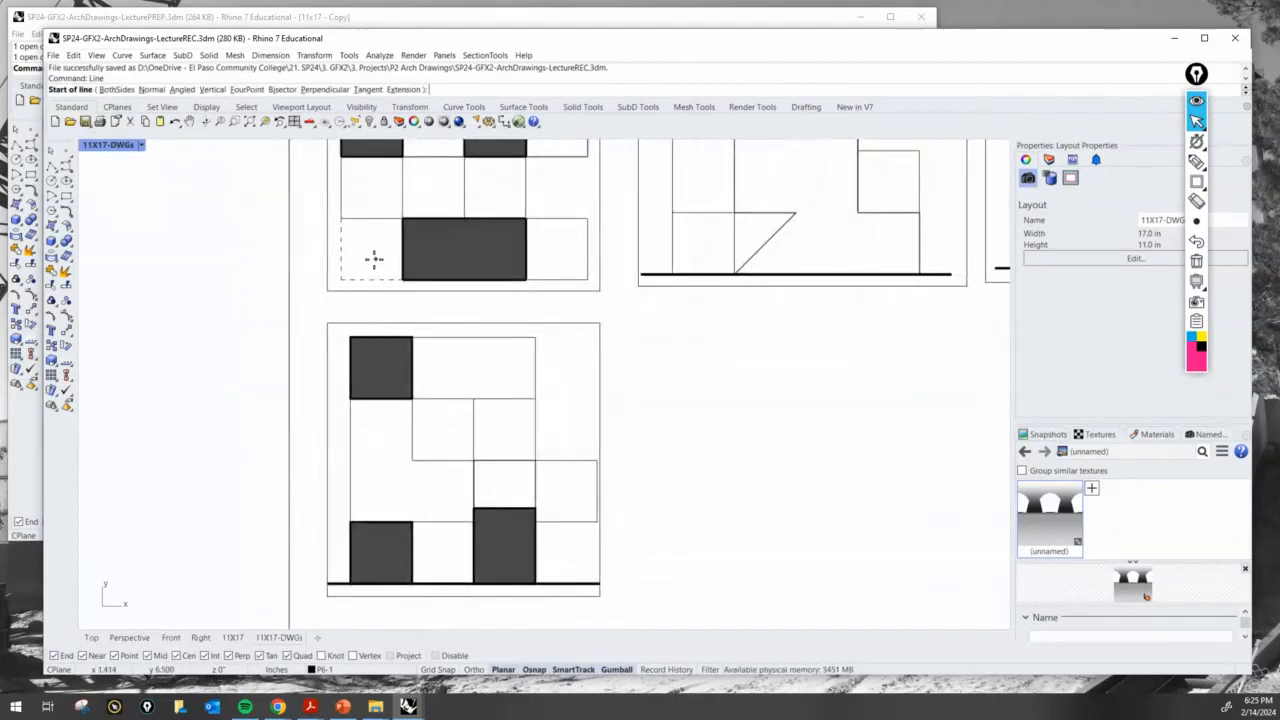
{"action": "left_click", "coordinate": [341, 279]}
{"action": "scroll", "coordinate": [342, 278], "scroll_direction": "down", "scroll_amount": 2}
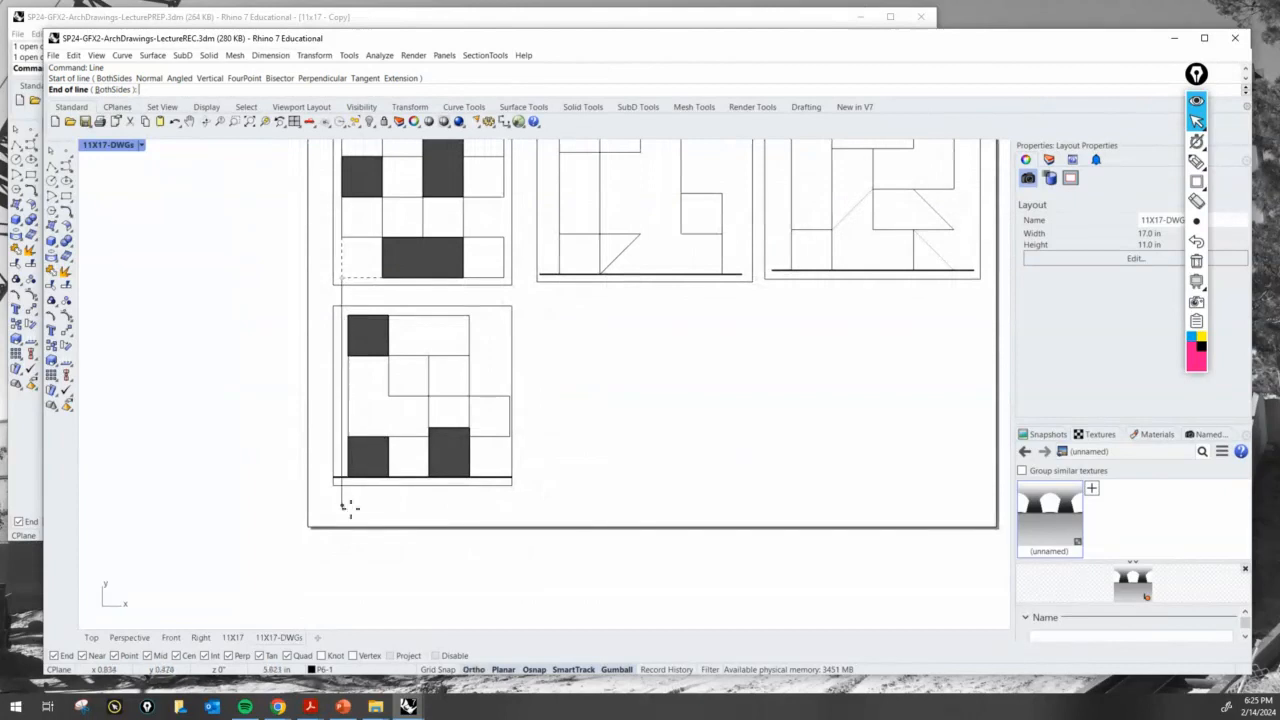
{"action": "left_click", "coordinate": [339, 582]}
Step: Move the section detail horizontally so the section's left edge meets the vertical alignment line
{"action": "scroll", "coordinate": [351, 305], "scroll_direction": "up", "scroll_amount": 3}
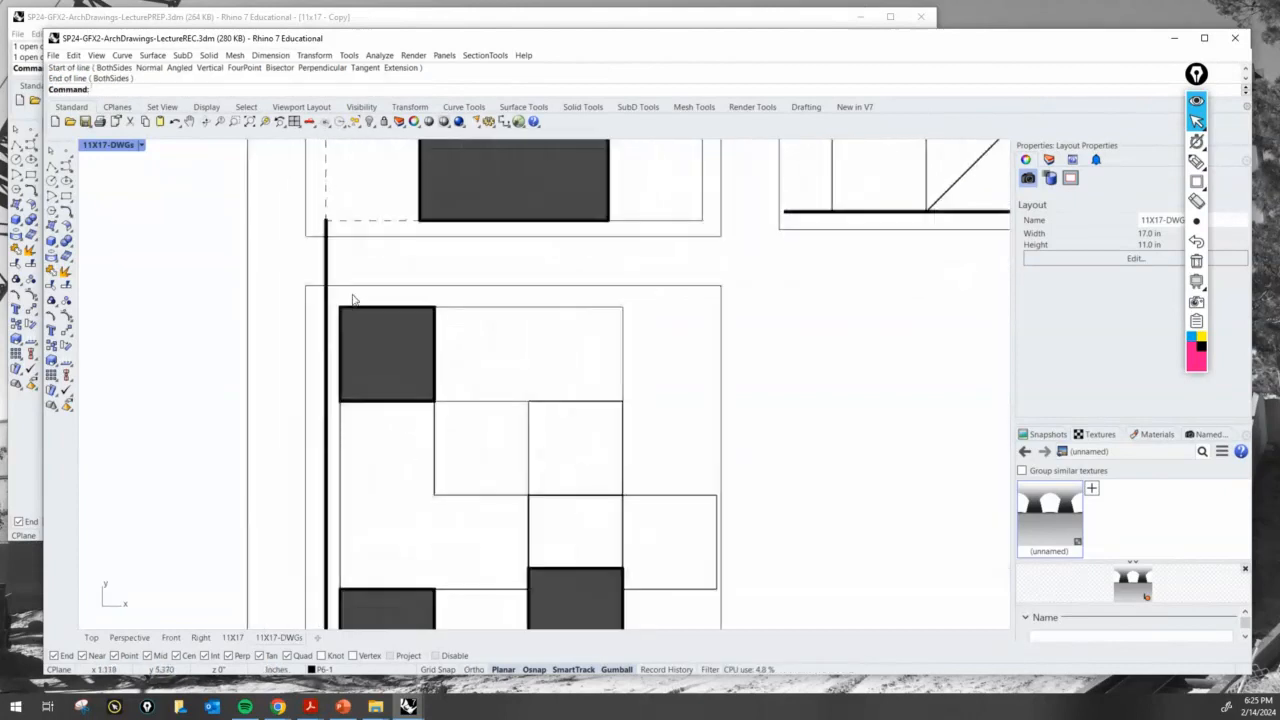
{"action": "scroll", "coordinate": [352, 299], "scroll_direction": "up", "scroll_amount": 1}
{"action": "left_click", "coordinate": [351, 289]}
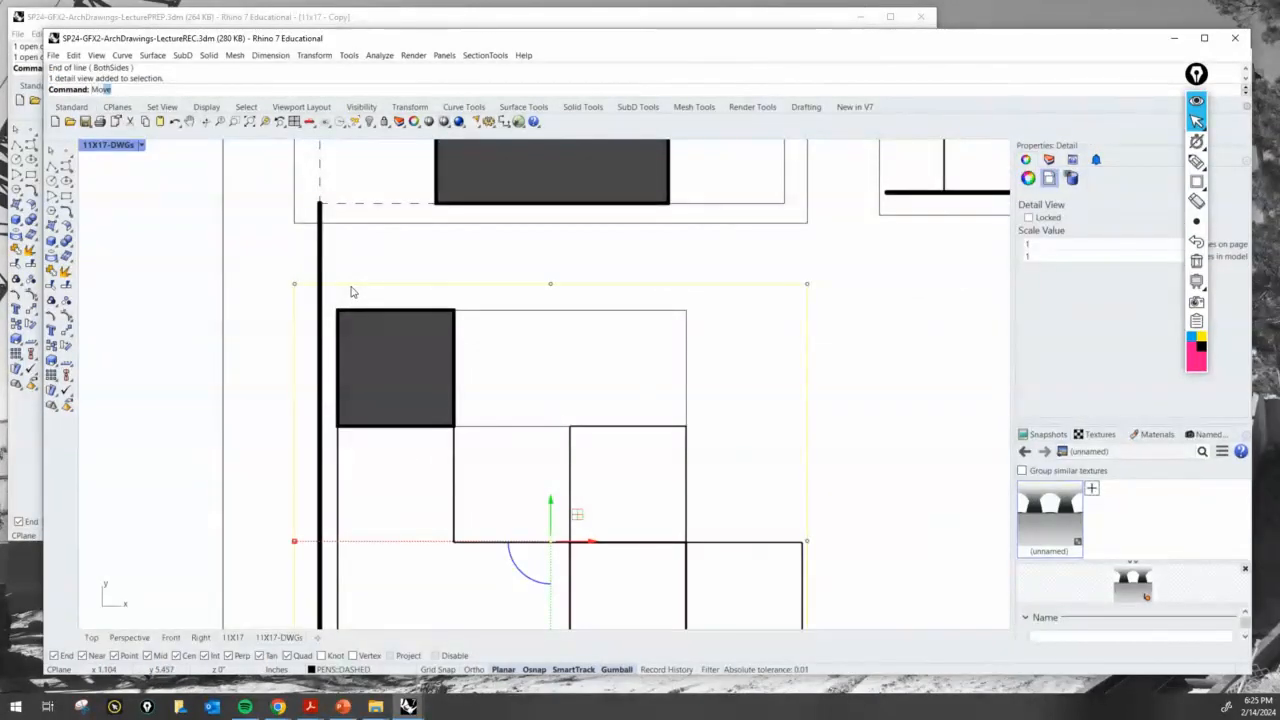
{"action": "key", "text": "Return"}
{"action": "left_click", "coordinate": [345, 310]}
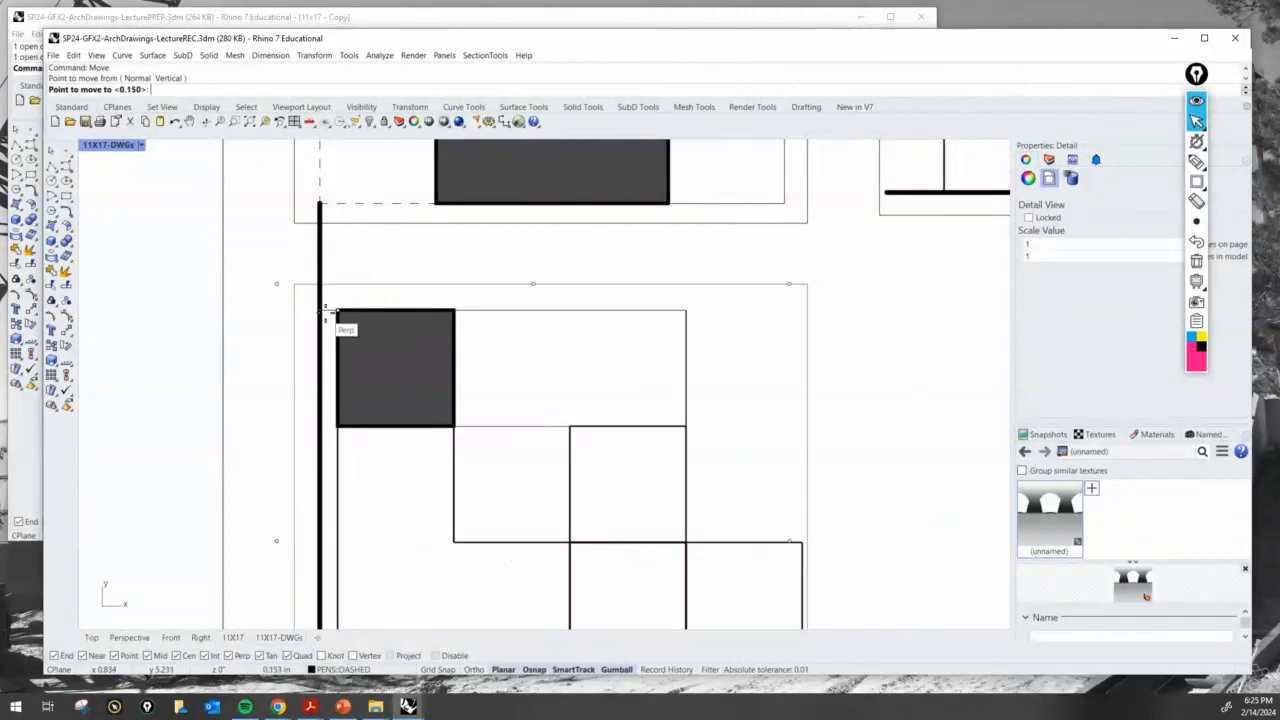
{"action": "left_click", "coordinate": [327, 310]}
{"action": "left_click", "coordinate": [344, 261]}
Step: Delete the vertical alignment line from the layout
{"action": "scroll", "coordinate": [344, 261], "scroll_direction": "down", "scroll_amount": 3}
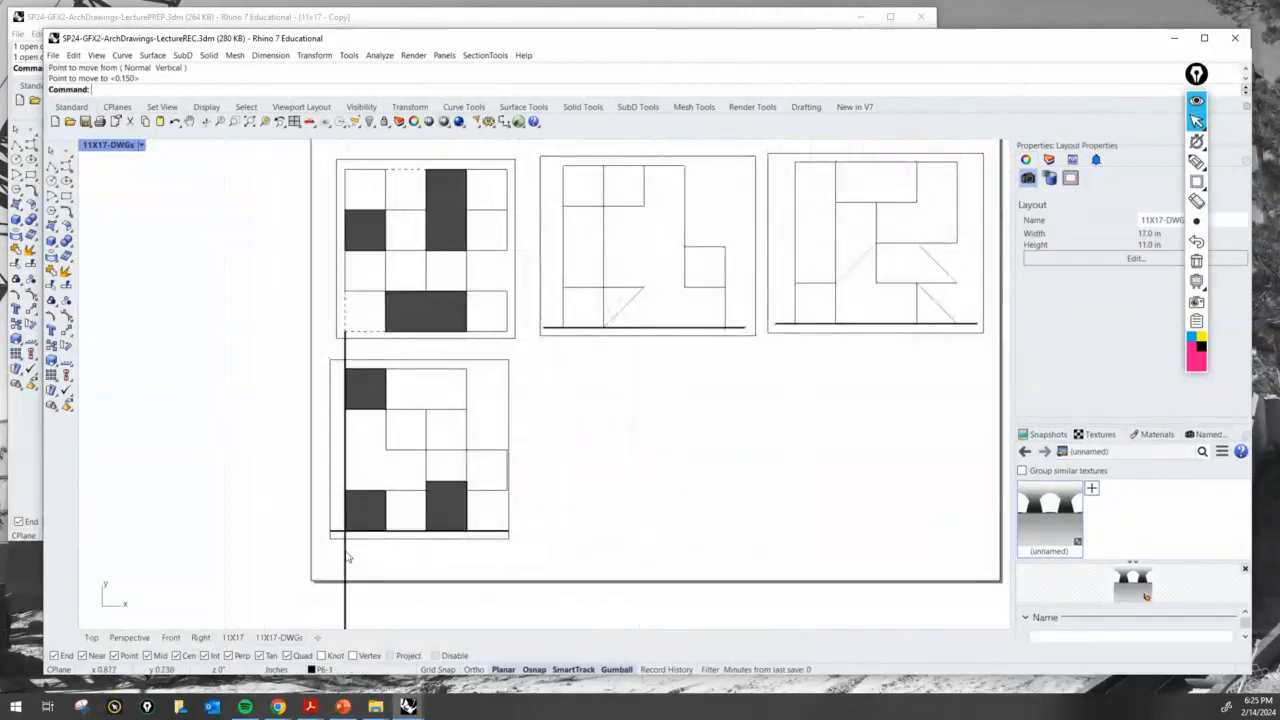
{"action": "left_click", "coordinate": [345, 560]}
{"action": "key", "text": "Delete"}
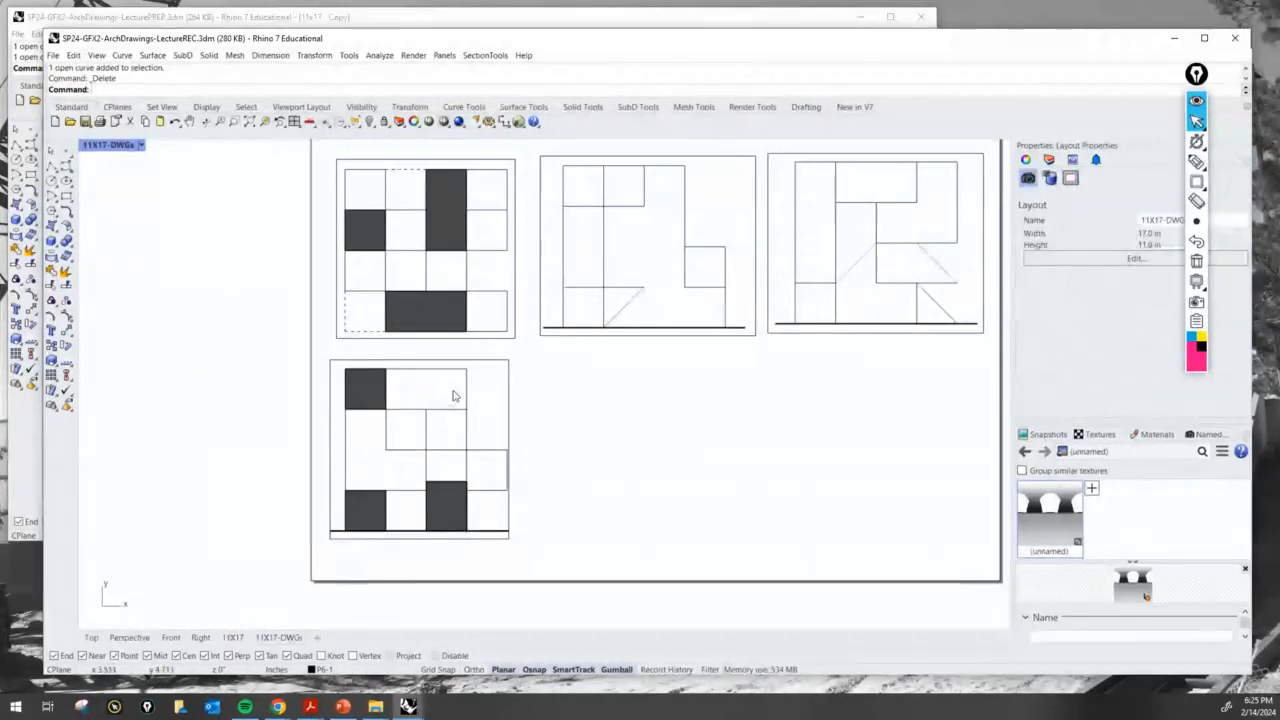
Step: Create a new top-level layer named GUIDES
{"action": "scroll", "coordinate": [465, 398], "scroll_direction": "up", "scroll_amount": 2}
{"action": "left_click", "coordinate": [1048, 159]}
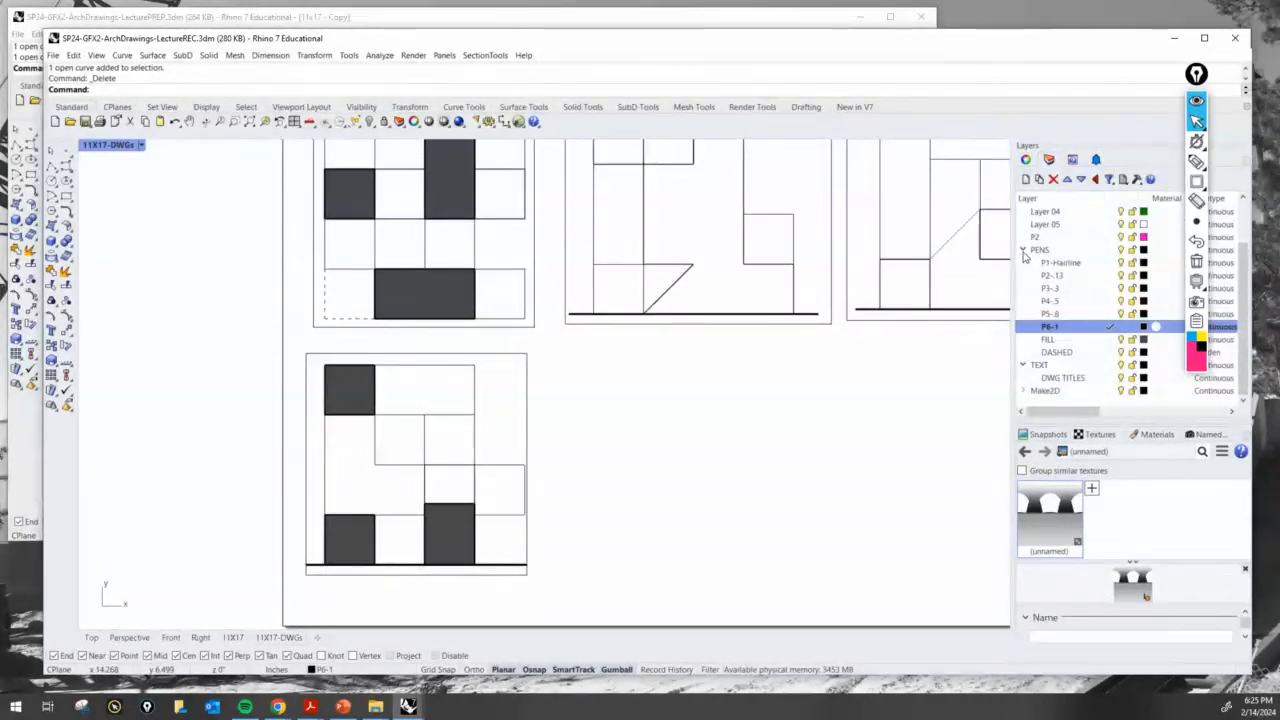
{"action": "left_click", "coordinate": [1023, 250]}
{"action": "left_click", "coordinate": [1046, 342]}
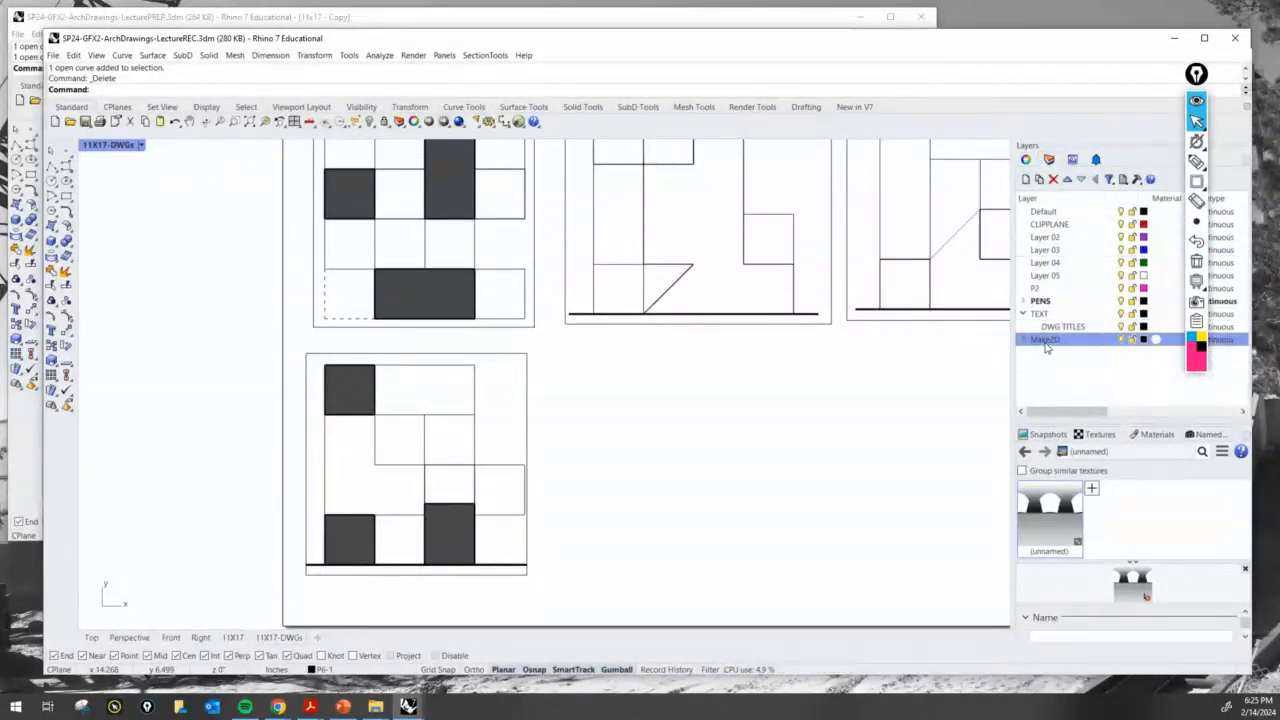
{"action": "left_click", "coordinate": [1026, 180]}
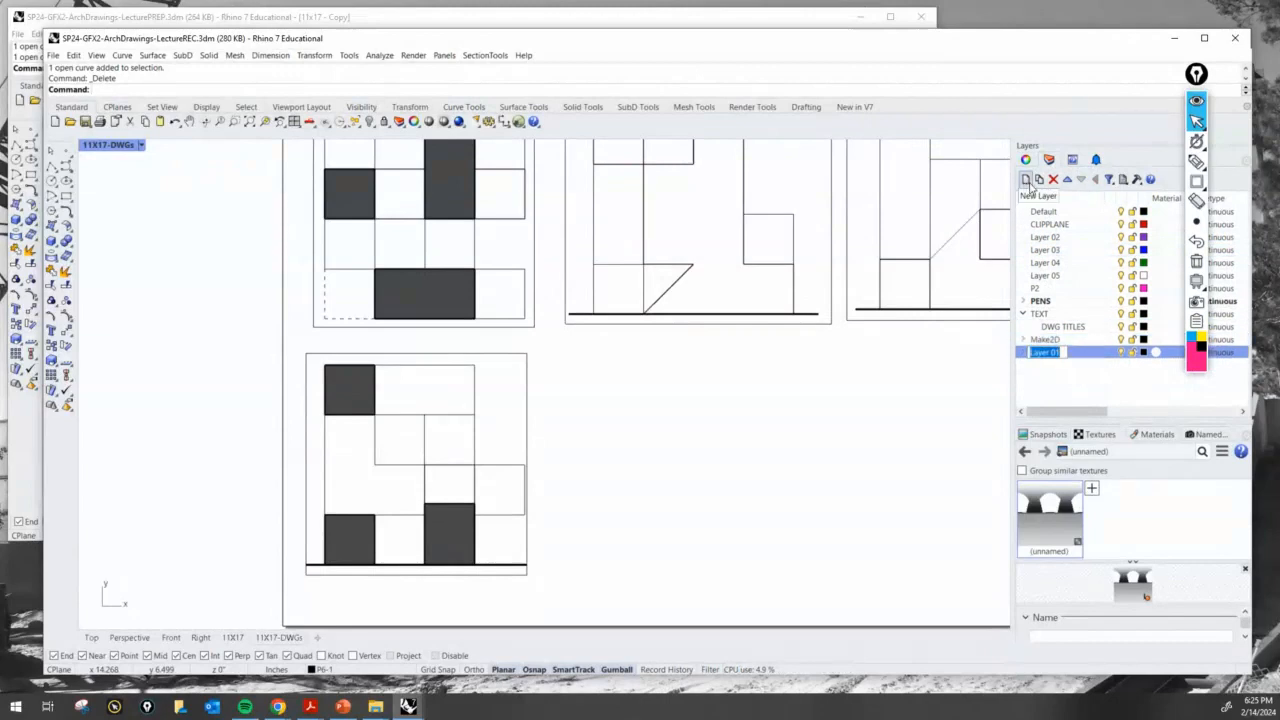
{"action": "type", "text": "GUIDES"}
{"action": "key", "text": "Return"}
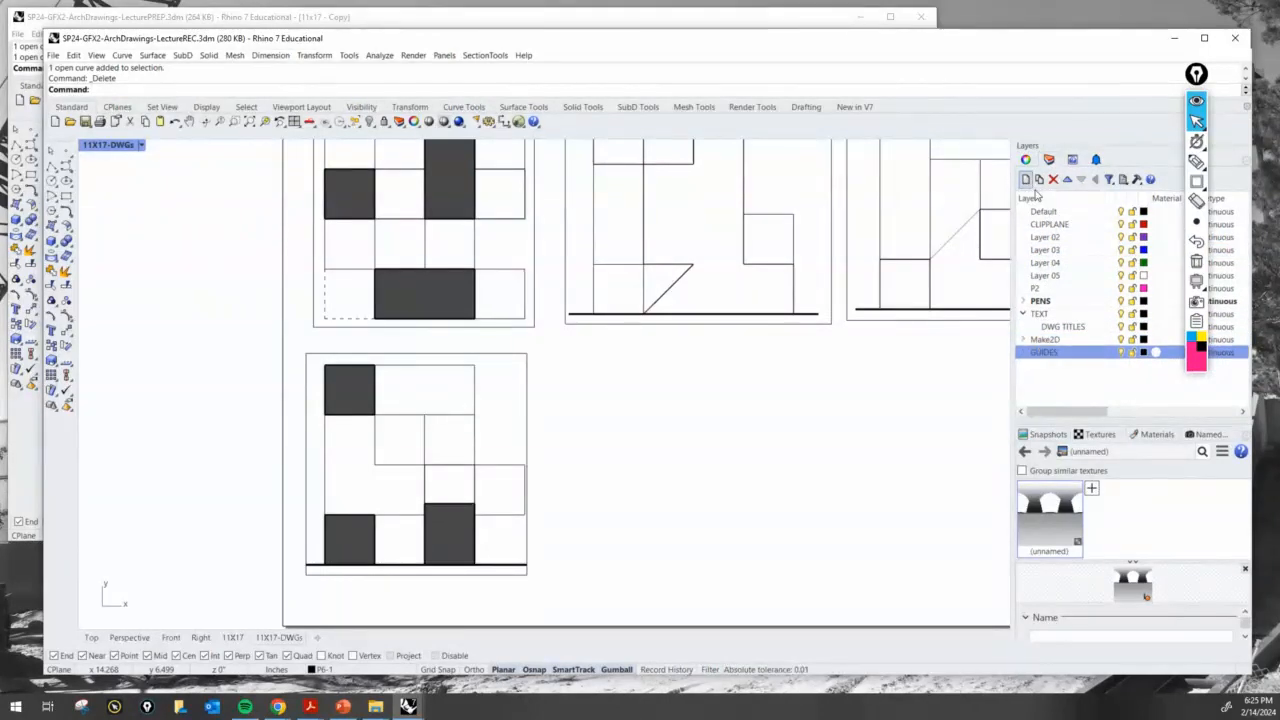
Step: Set the GUIDES layer's color to red and make it the current layer
{"action": "left_click", "coordinate": [1143, 353]}
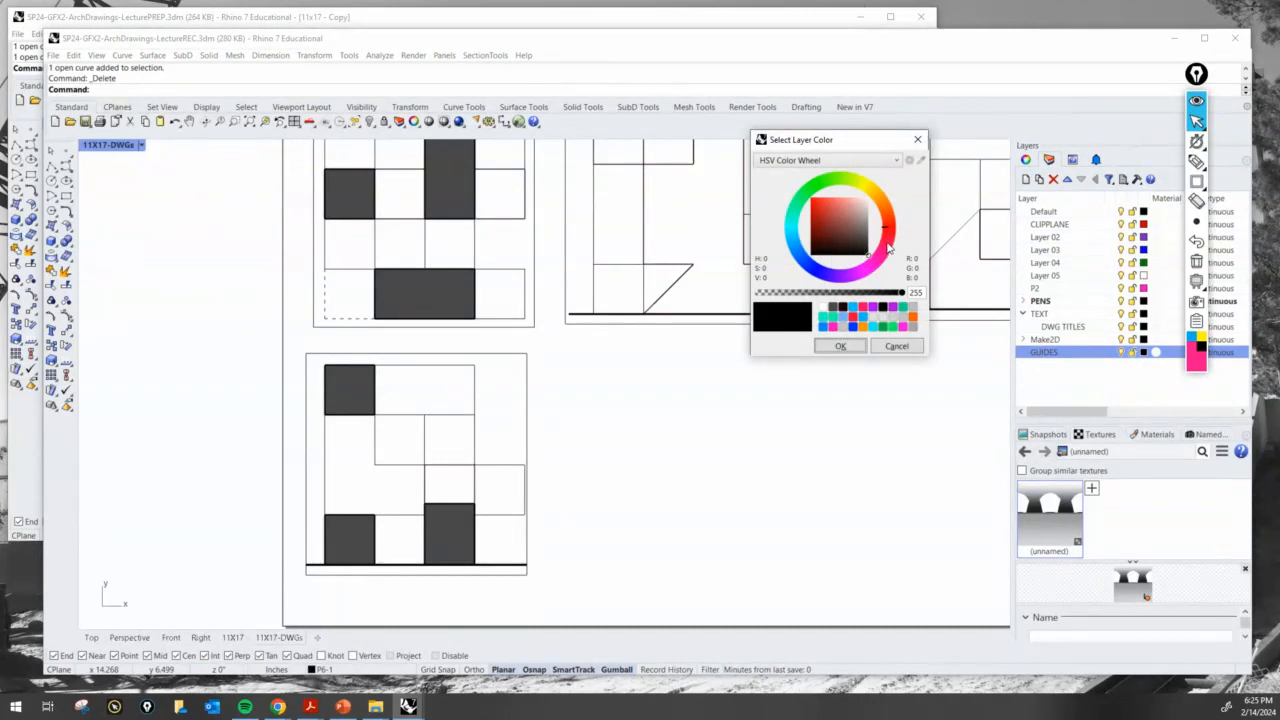
{"action": "left_click", "coordinate": [852, 317]}
{"action": "left_click", "coordinate": [841, 346]}
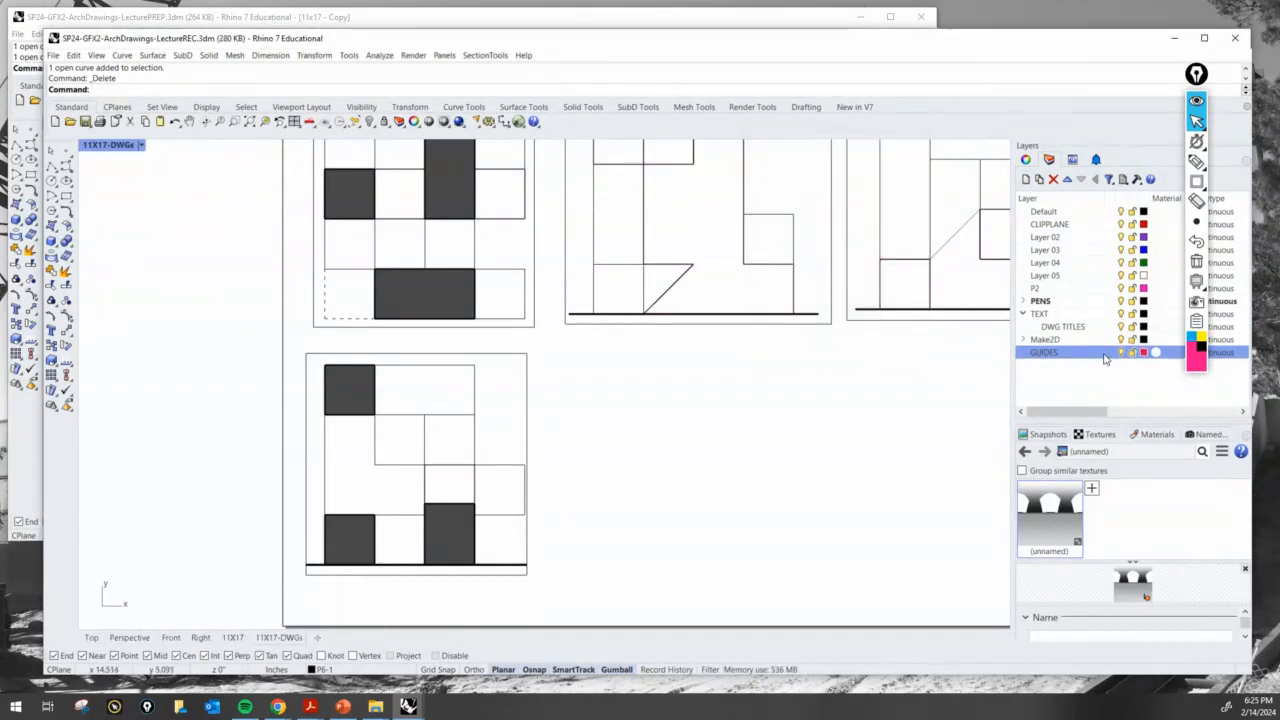
{"action": "left_click", "coordinate": [1110, 354]}
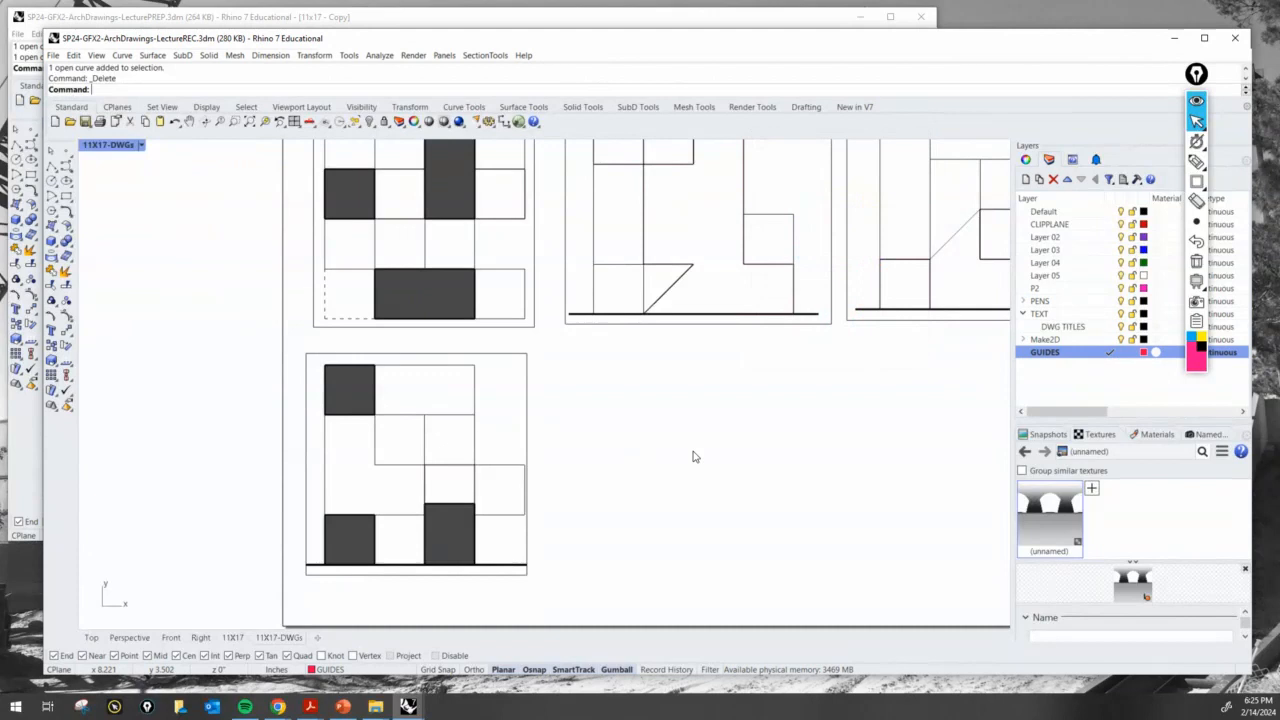
Step: Draw a vertical guide line from the plan's lower-left corner down past the bottom of the section
{"action": "type", "text": "line"}
{"action": "key", "text": "Return"}
{"action": "left_click", "coordinate": [322, 318]}
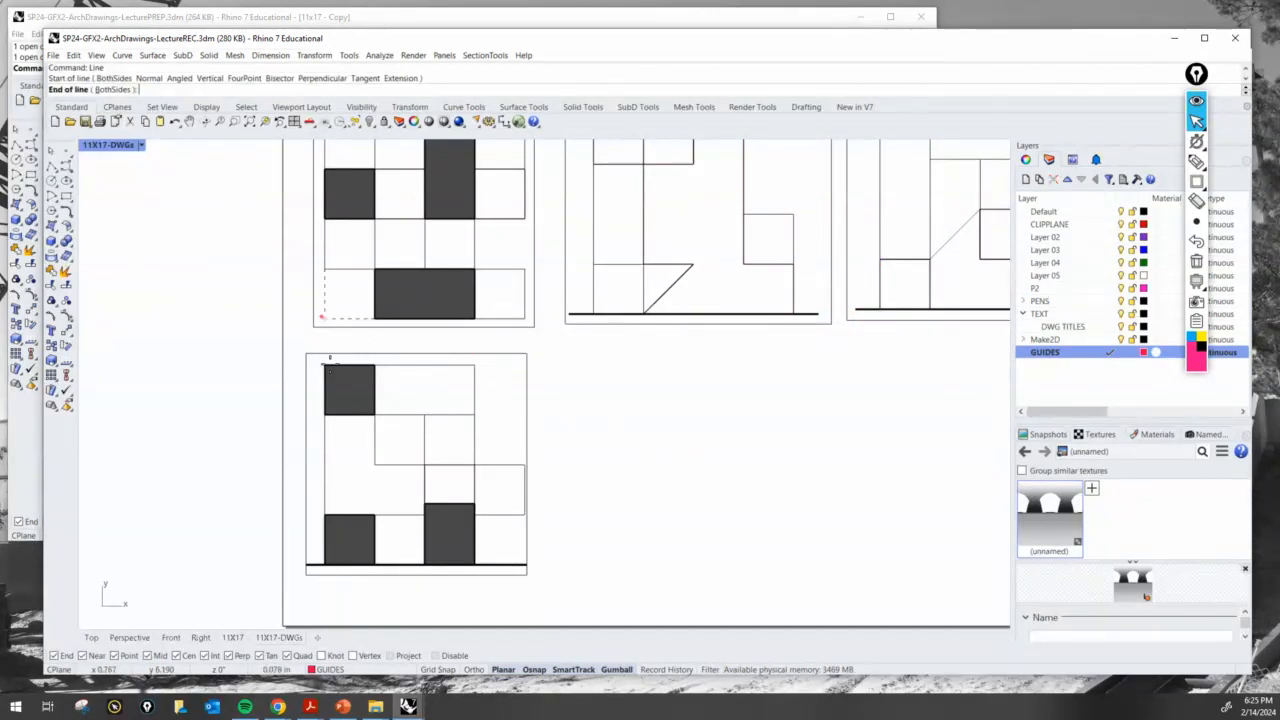
{"action": "scroll", "coordinate": [331, 543], "scroll_direction": "down", "scroll_amount": 2}
{"action": "left_click", "coordinate": [323, 580]}
{"action": "scroll", "coordinate": [323, 408], "scroll_direction": "up", "scroll_amount": 2}
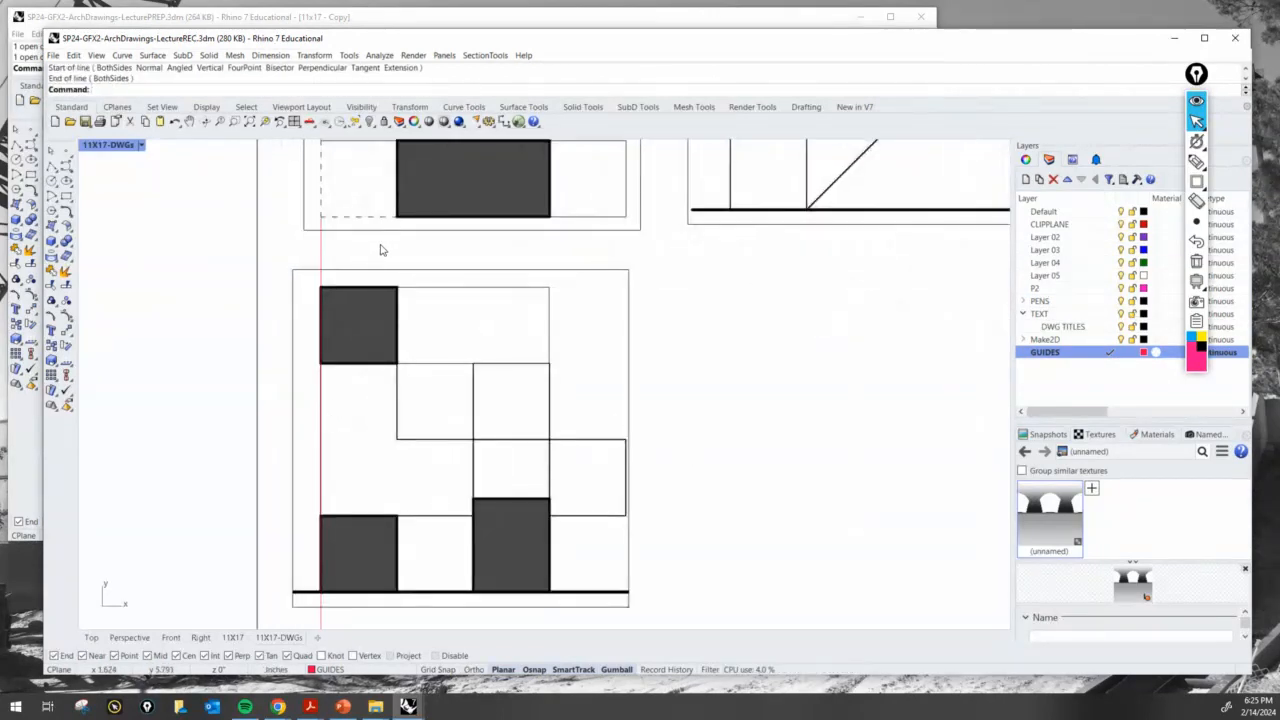
{"action": "scroll", "coordinate": [329, 214], "scroll_direction": "up", "scroll_amount": 4}
{"action": "scroll", "coordinate": [306, 363], "scroll_direction": "down", "scroll_amount": 6}
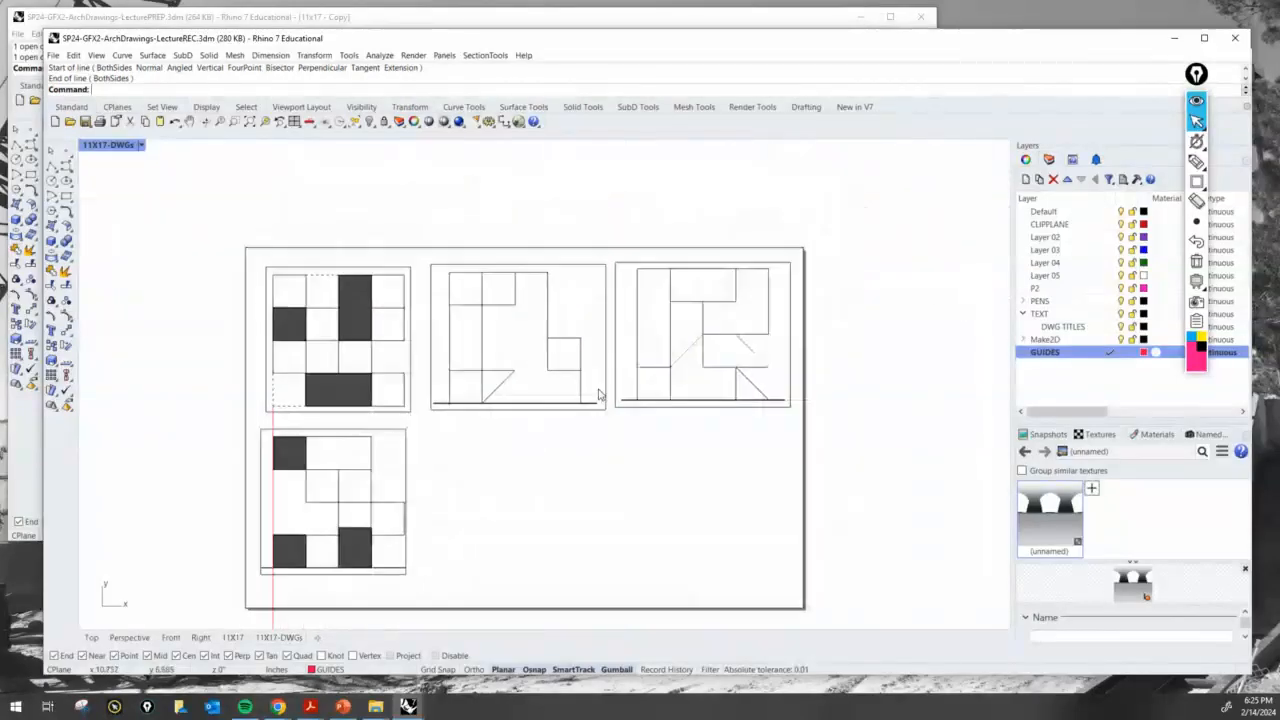
Step: Draw a horizontal guide line from the plan's lower-right corner across both elevations and beyond the sheet's edge
{"action": "scroll", "coordinate": [426, 400], "scroll_direction": "up", "scroll_amount": 5}
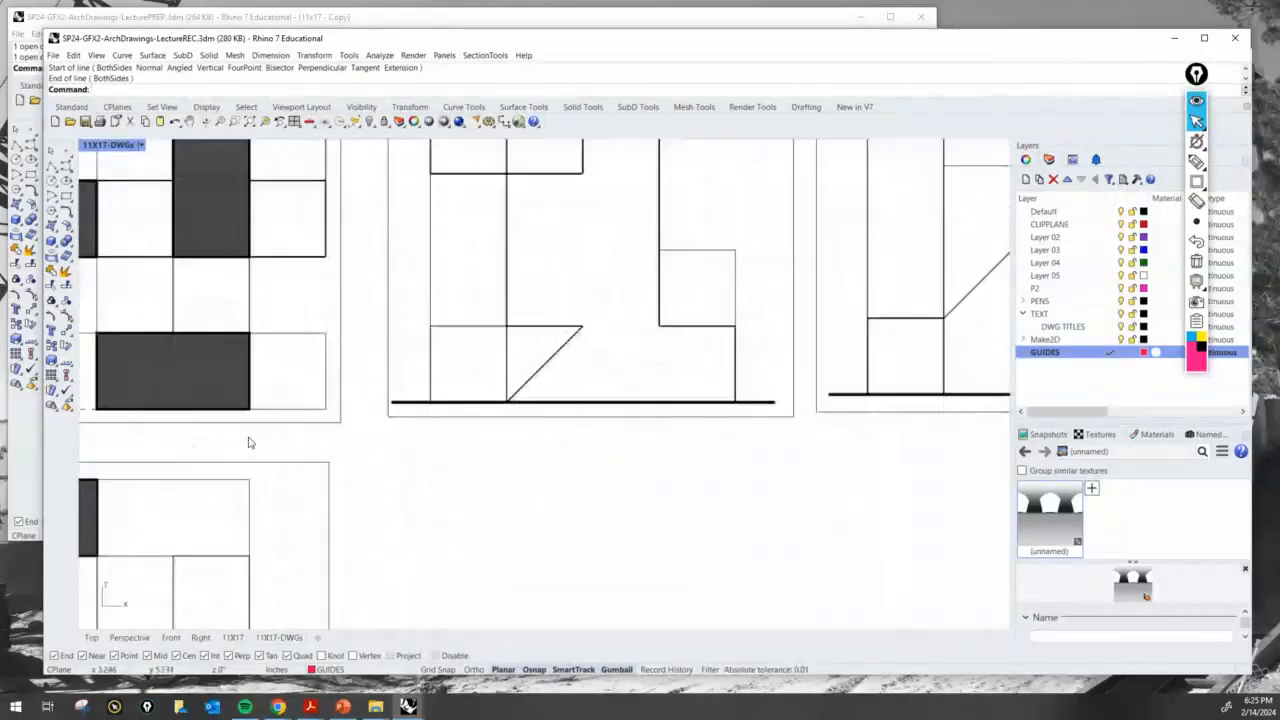
{"action": "key", "text": "Return"}
{"action": "left_click", "coordinate": [325, 409]}
{"action": "scroll", "coordinate": [322, 409], "scroll_direction": "down", "scroll_amount": 4}
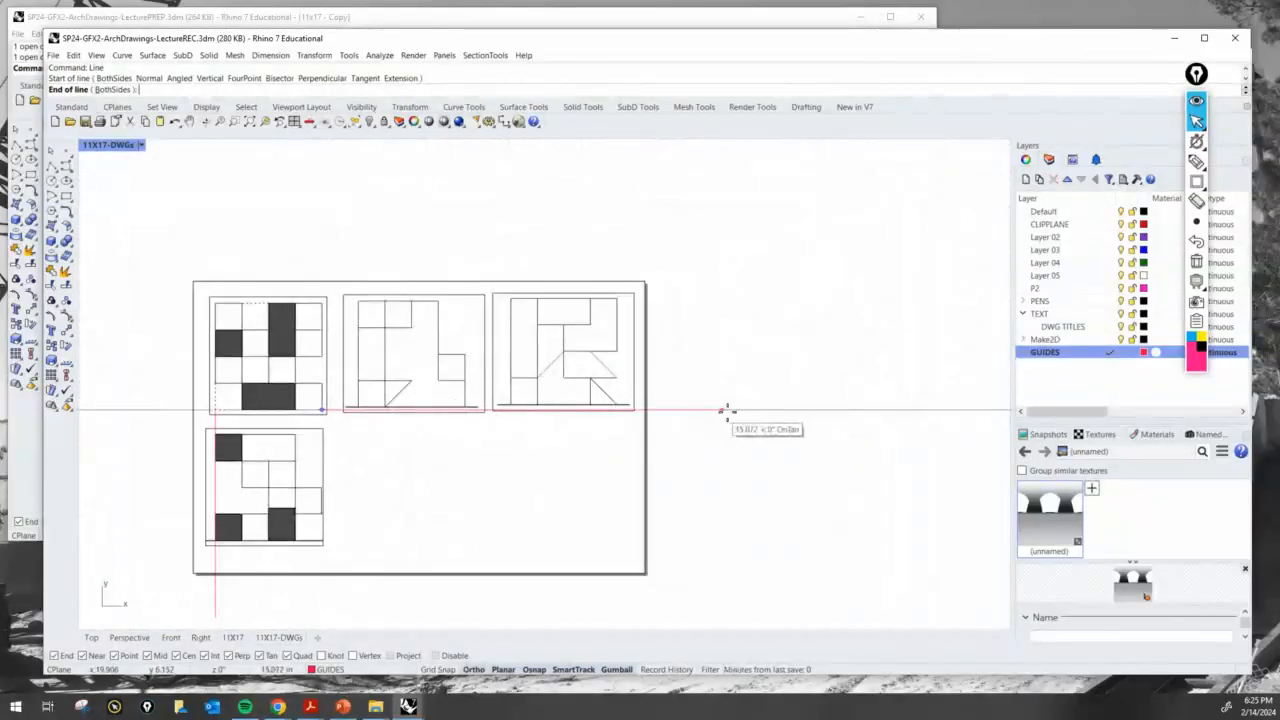
{"action": "left_click", "coordinate": [749, 414]}
{"action": "scroll", "coordinate": [363, 420], "scroll_direction": "up", "scroll_amount": 5}
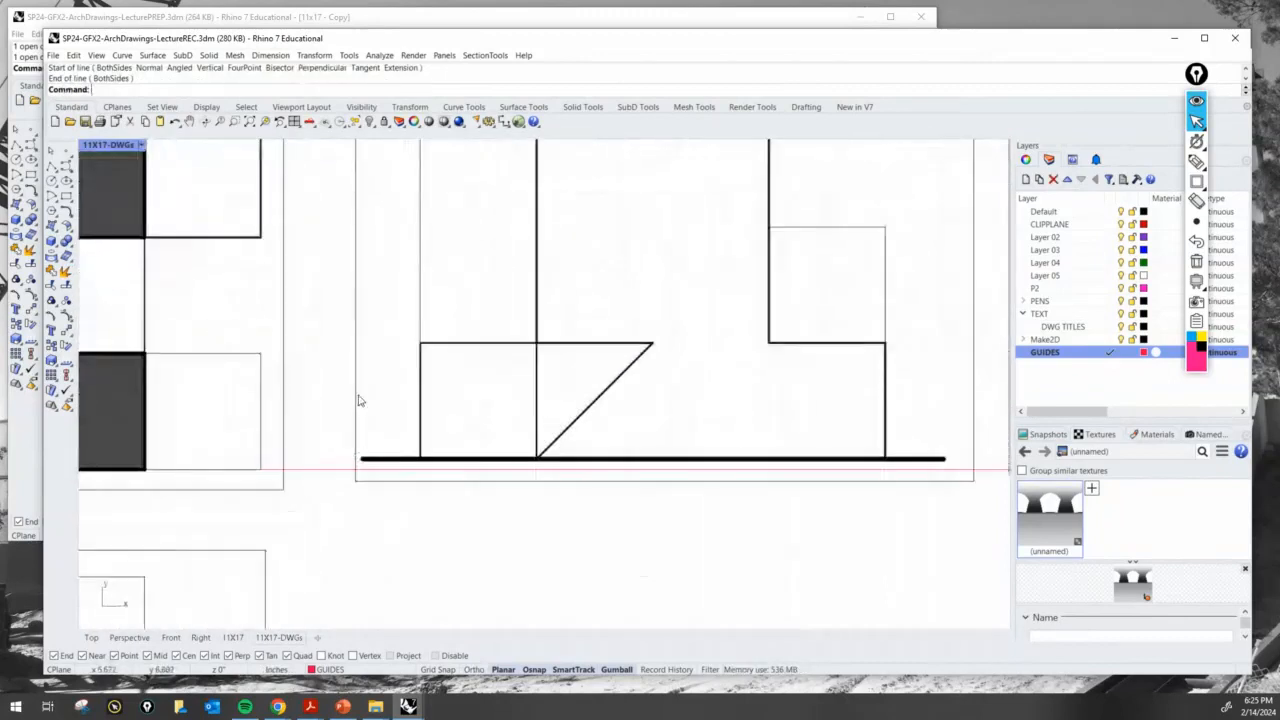
Step: Move the first elevation's detail straight down so its ground line sits on the horizontal guide
{"action": "type", "text": "move"}
{"action": "key", "text": "Return"}
{"action": "scroll", "coordinate": [418, 453], "scroll_direction": "up", "scroll_amount": 3}
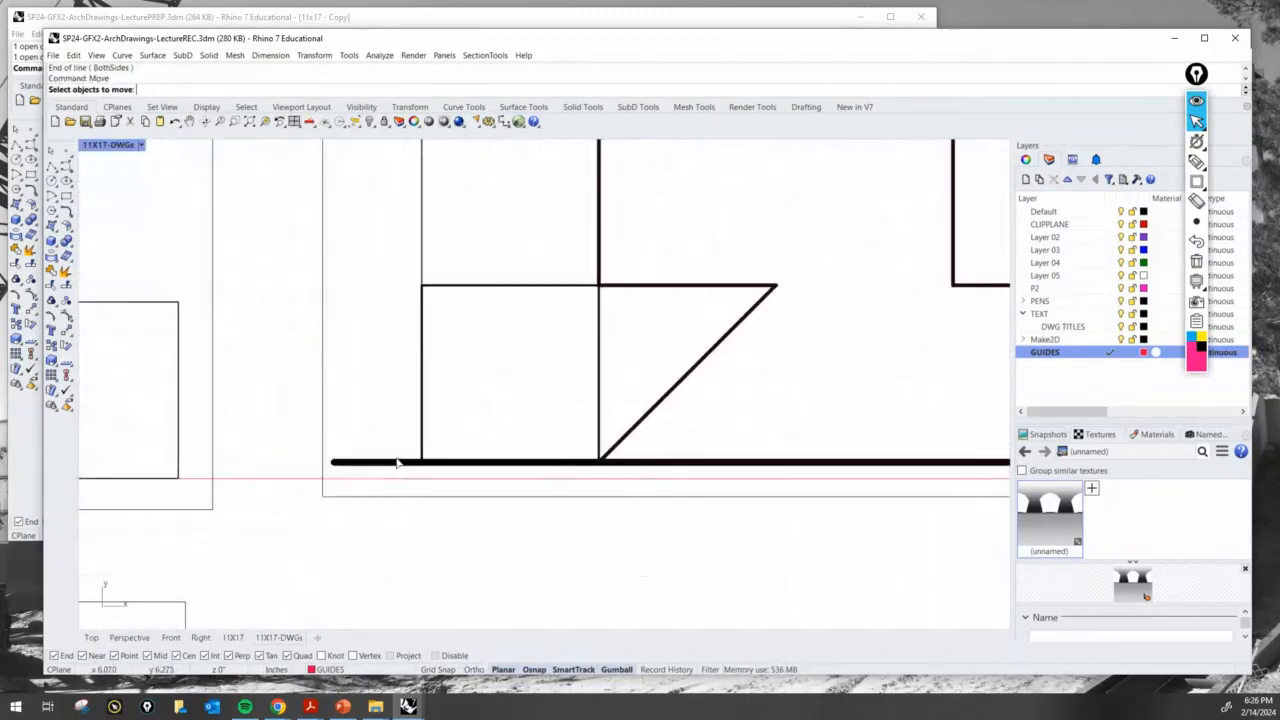
{"action": "left_click_drag", "start_coordinate": [322, 460], "coordinate": [322, 495]}
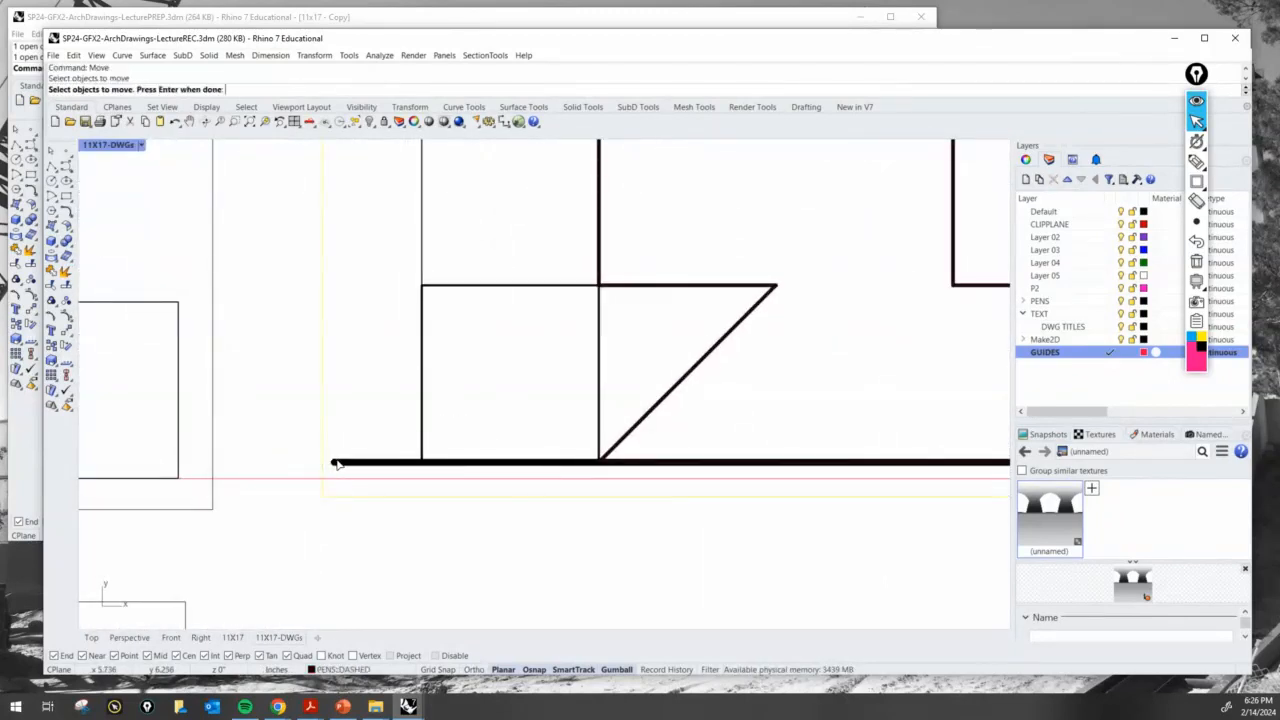
{"action": "key", "text": "Return"}
{"action": "left_click", "coordinate": [333, 462]}
{"action": "left_click", "coordinate": [337, 480]}
{"action": "scroll", "coordinate": [440, 503], "scroll_direction": "down", "scroll_amount": 5}
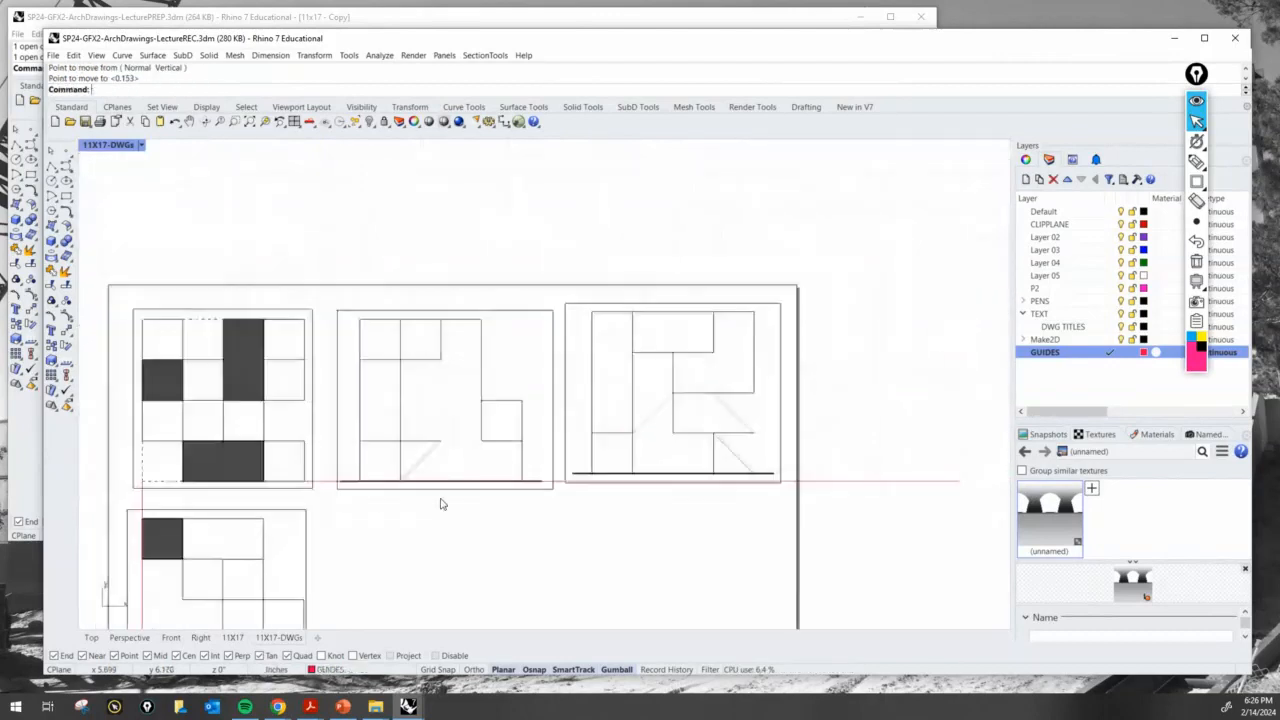
Step: Move the second elevation's detail straight down so its ground line sits on the same horizontal guide
{"action": "scroll", "coordinate": [568, 470], "scroll_direction": "up", "scroll_amount": 5}
{"action": "scroll", "coordinate": [508, 470], "scroll_direction": "up", "scroll_amount": 5}
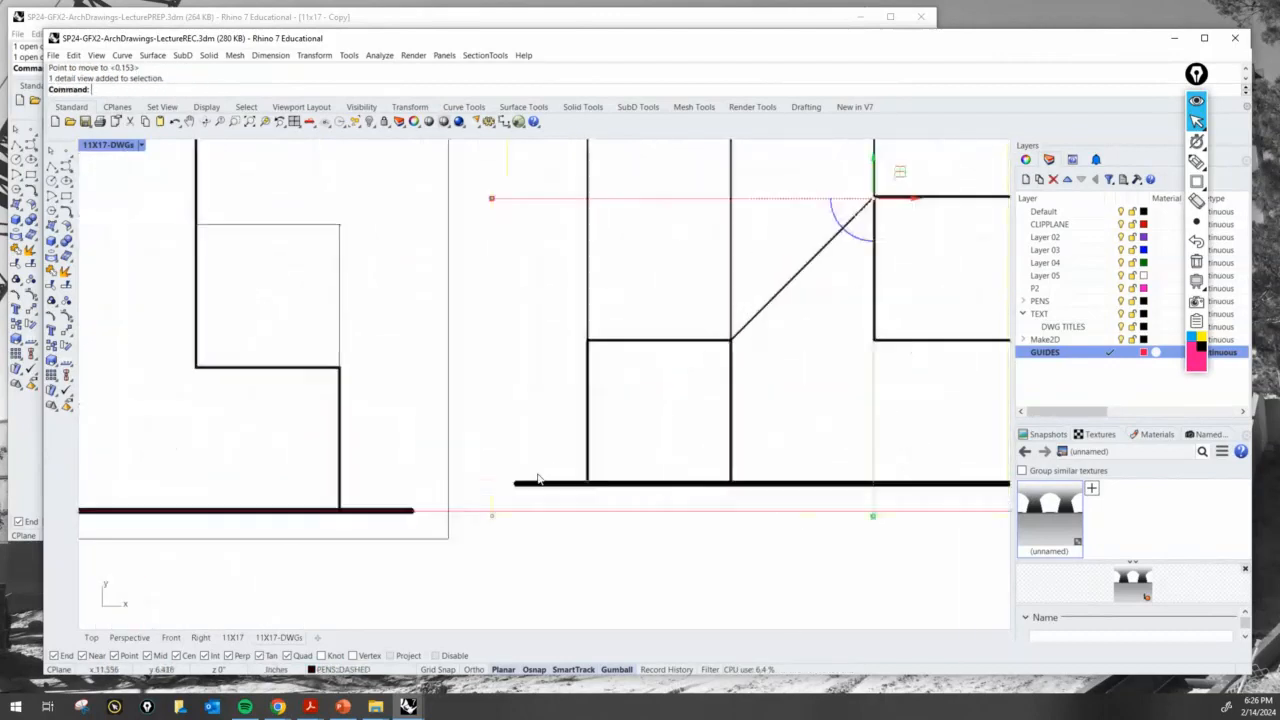
{"action": "key", "text": "Return"}
{"action": "left_click", "coordinate": [504, 490]}
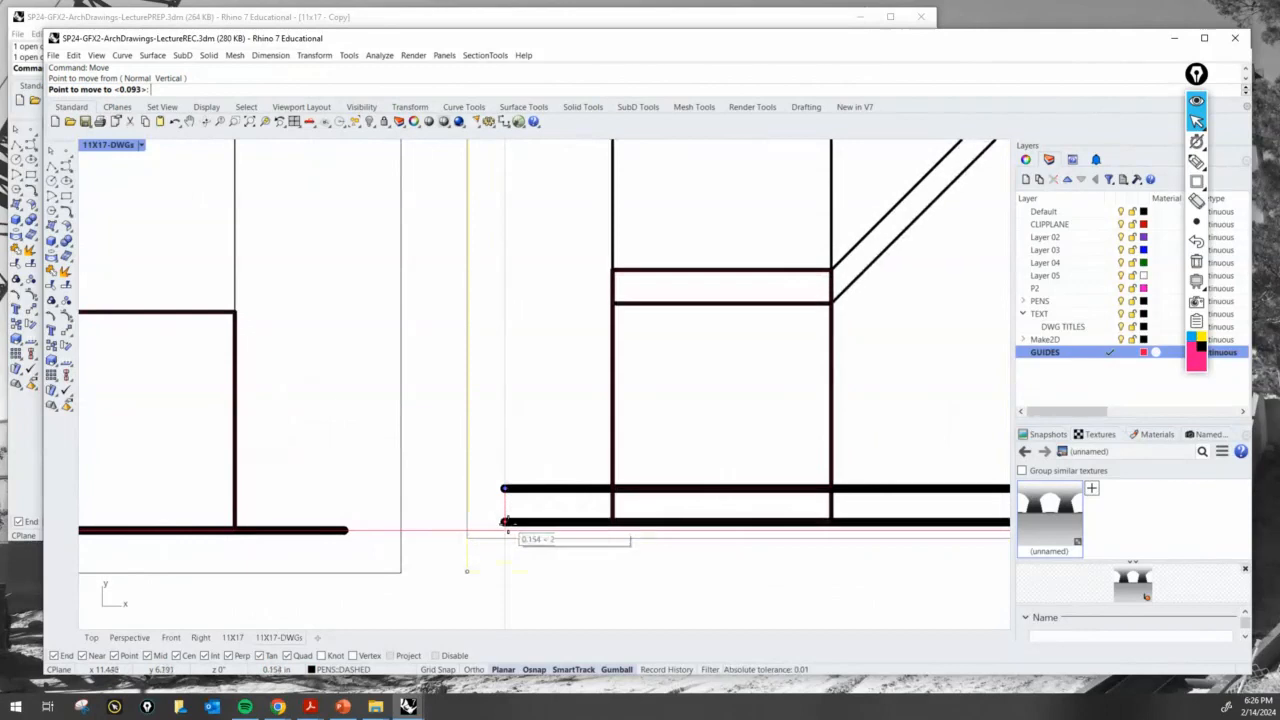
{"action": "left_click", "coordinate": [506, 530]}
{"action": "scroll", "coordinate": [534, 531], "scroll_direction": "down", "scroll_amount": 6}
{"action": "scroll", "coordinate": [540, 466], "scroll_direction": "up", "scroll_amount": 3}
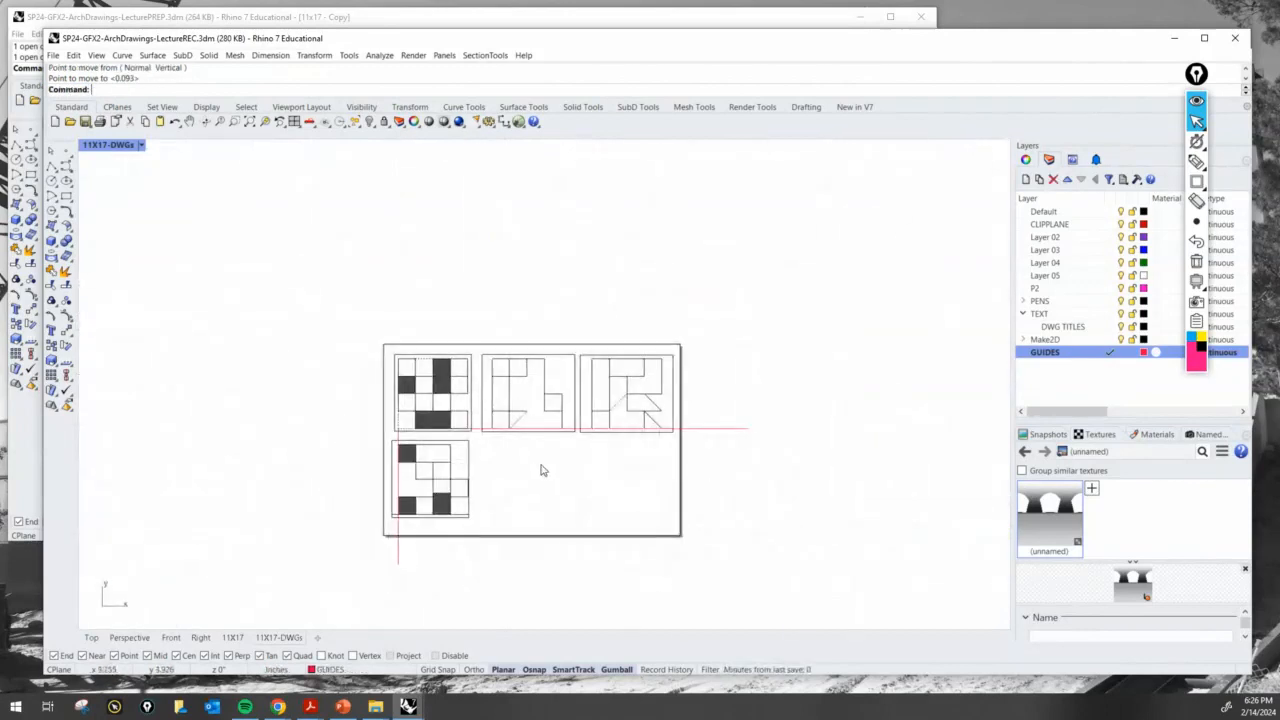
Step: Delete the horizontal and vertical guide lines from the layout
{"action": "left_click_drag", "start_coordinate": [899, 466], "coordinate": [858, 337]}
{"action": "key", "text": "Delete"}
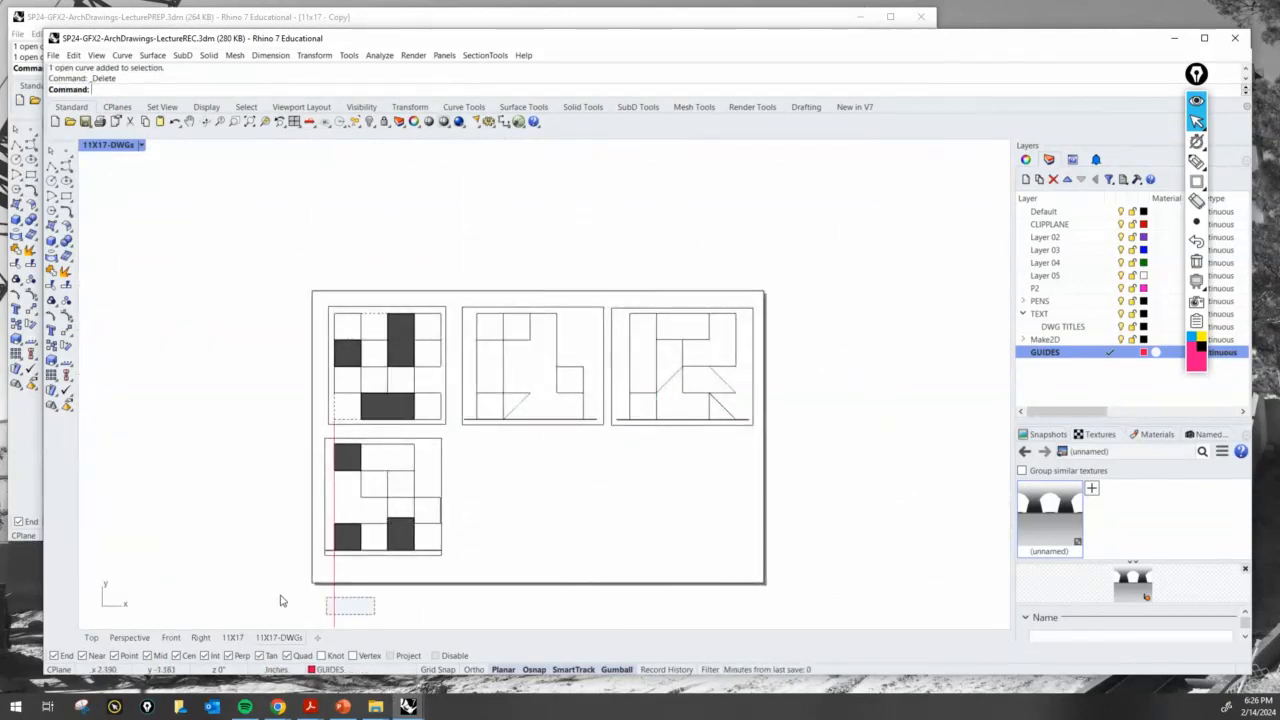
{"action": "right_click_drag", "start_coordinate": [423, 523], "coordinate": [377, 413]}
{"action": "scroll", "coordinate": [392, 455], "scroll_direction": "up", "scroll_amount": 3}
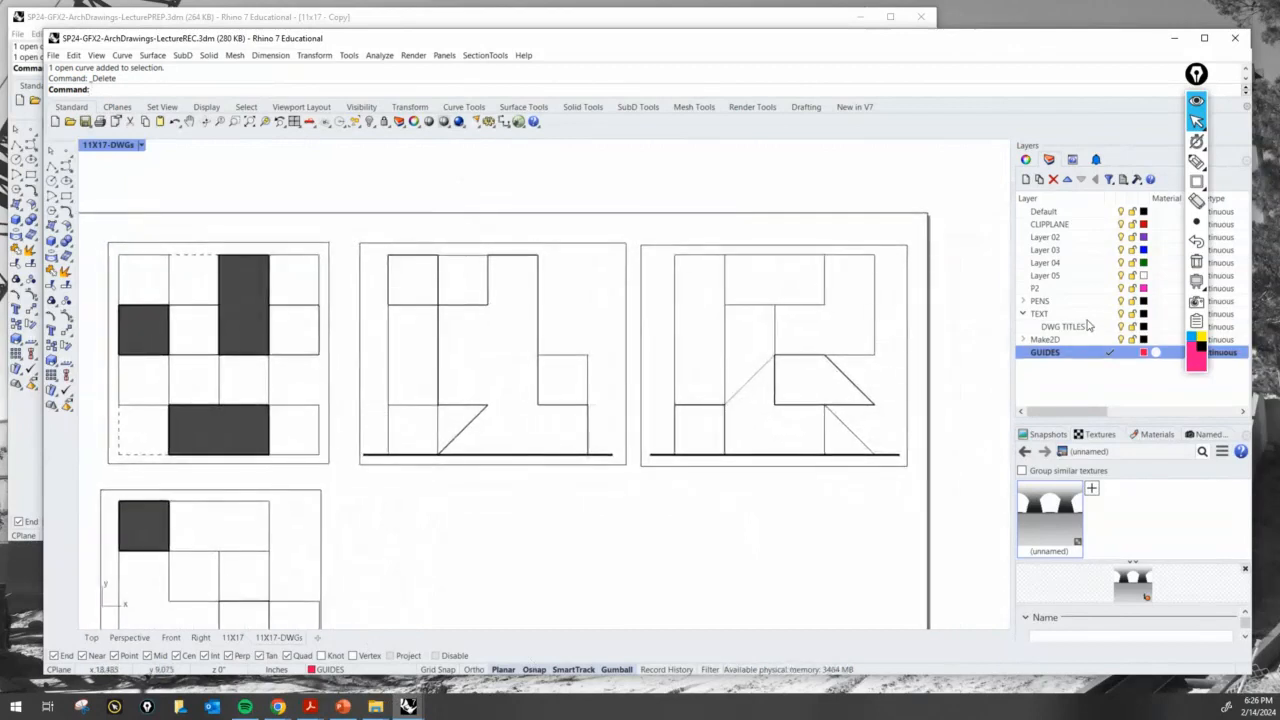
Step: Draw two horizontal guides across the second elevation, from the first elevation's top edge and from the top of its right-hand block
{"action": "type", "text": "line"}
{"action": "key", "text": "Return"}
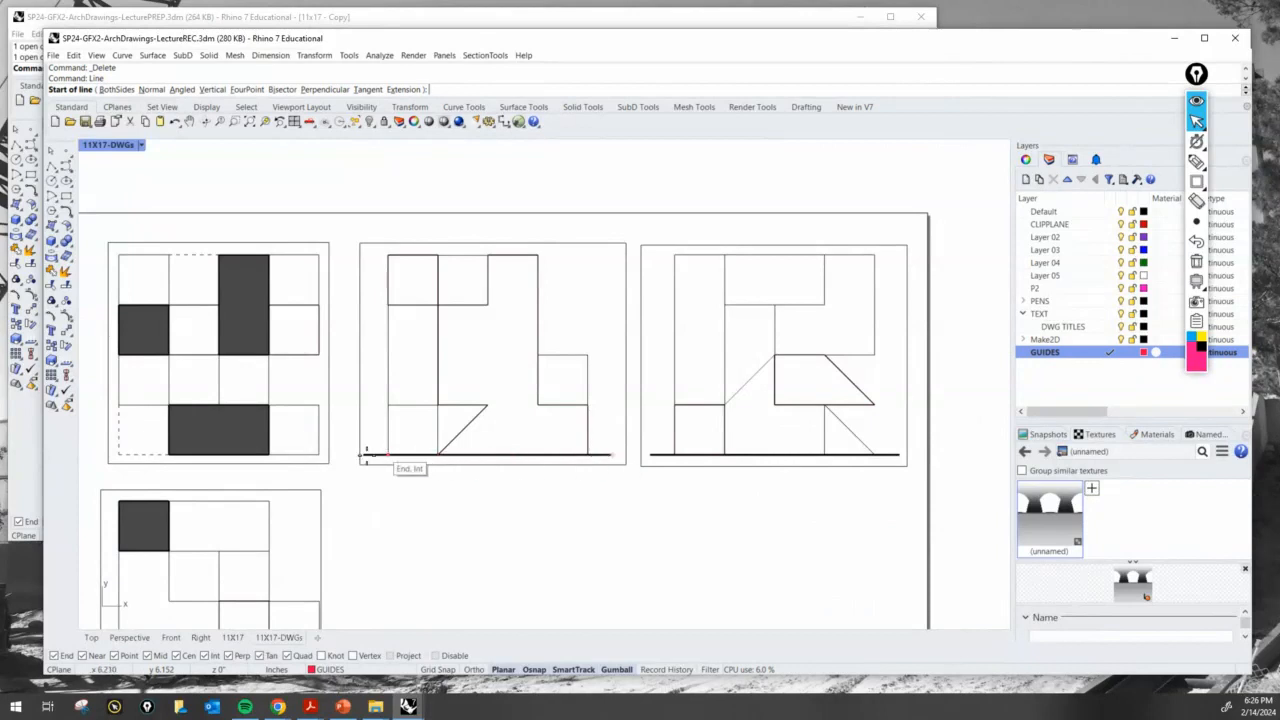
{"action": "left_click", "coordinate": [388, 255]}
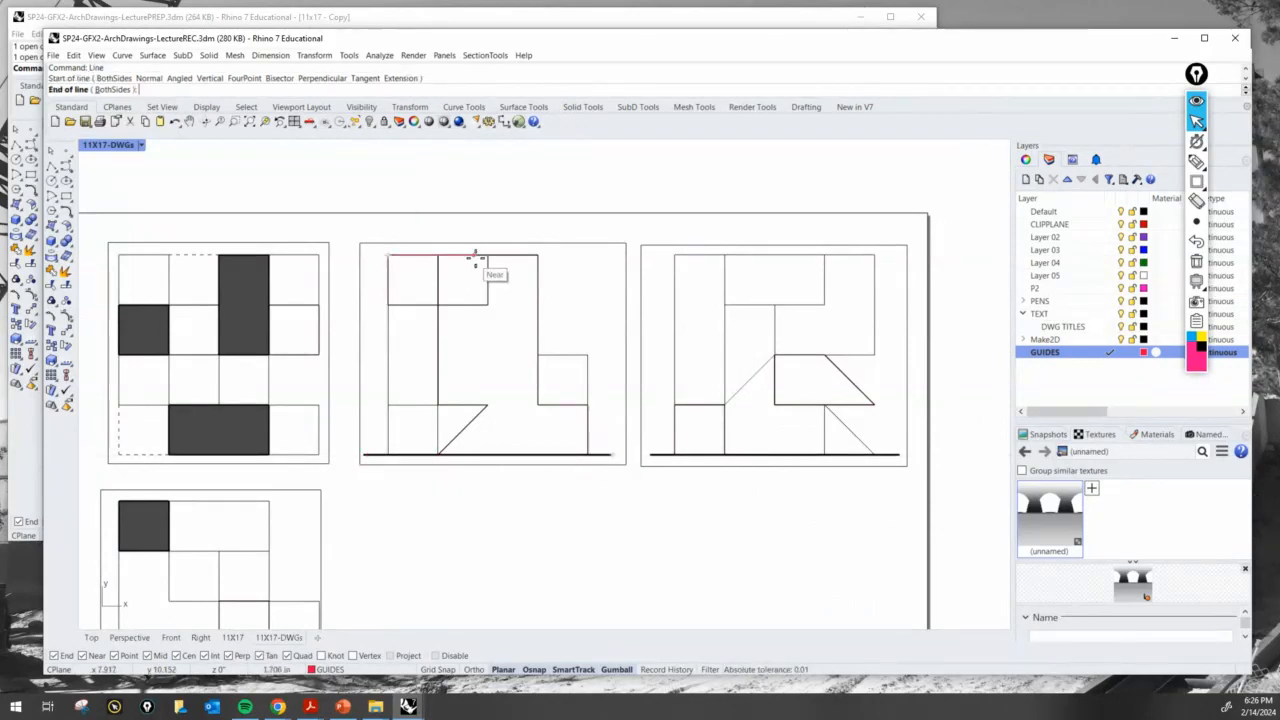
{"action": "left_click", "coordinate": [955, 258]}
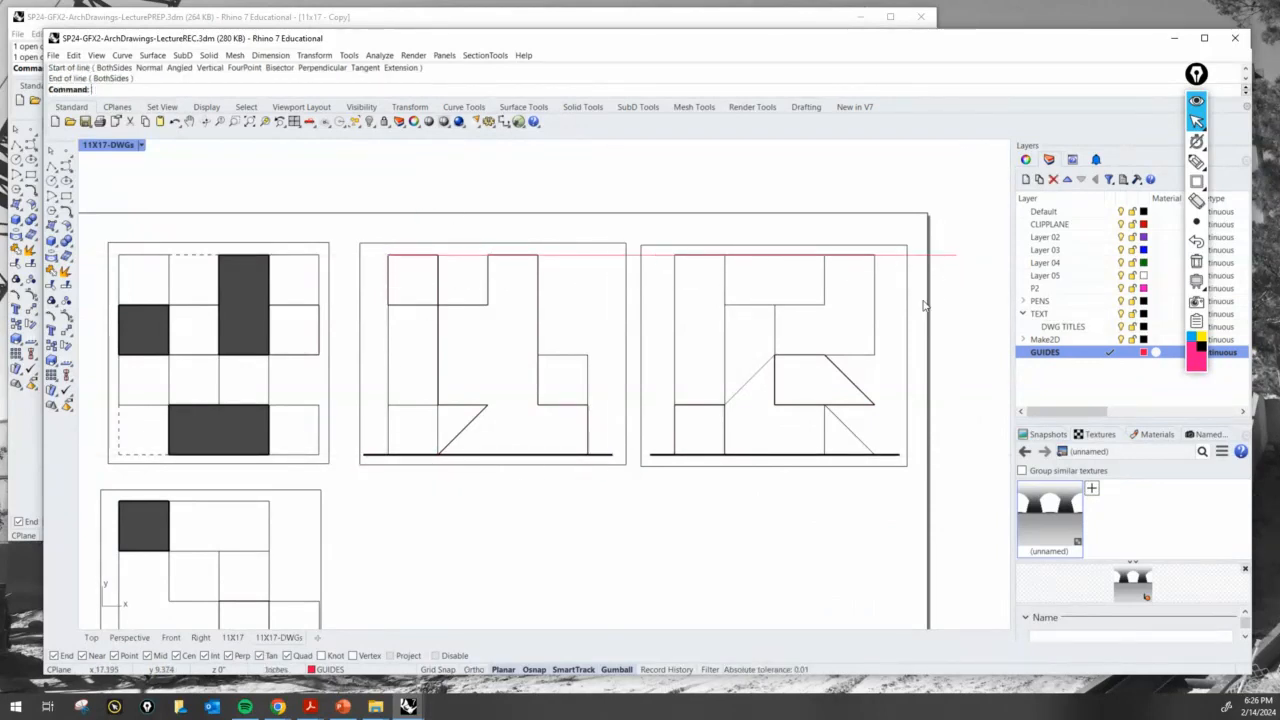
{"action": "scroll", "coordinate": [857, 257], "scroll_direction": "up", "scroll_amount": 5}
{"action": "scroll", "coordinate": [580, 266], "scroll_direction": "down", "scroll_amount": 3}
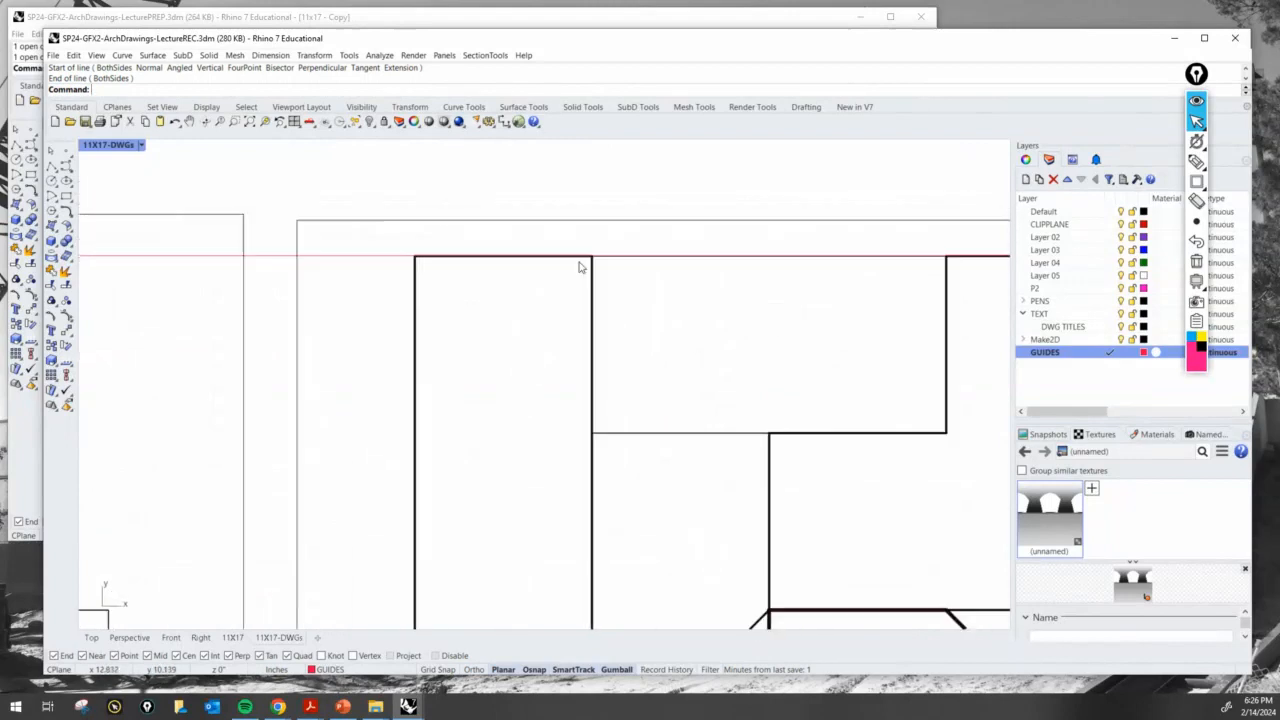
{"action": "key", "text": "Return"}
{"action": "left_click", "coordinate": [388, 419]}
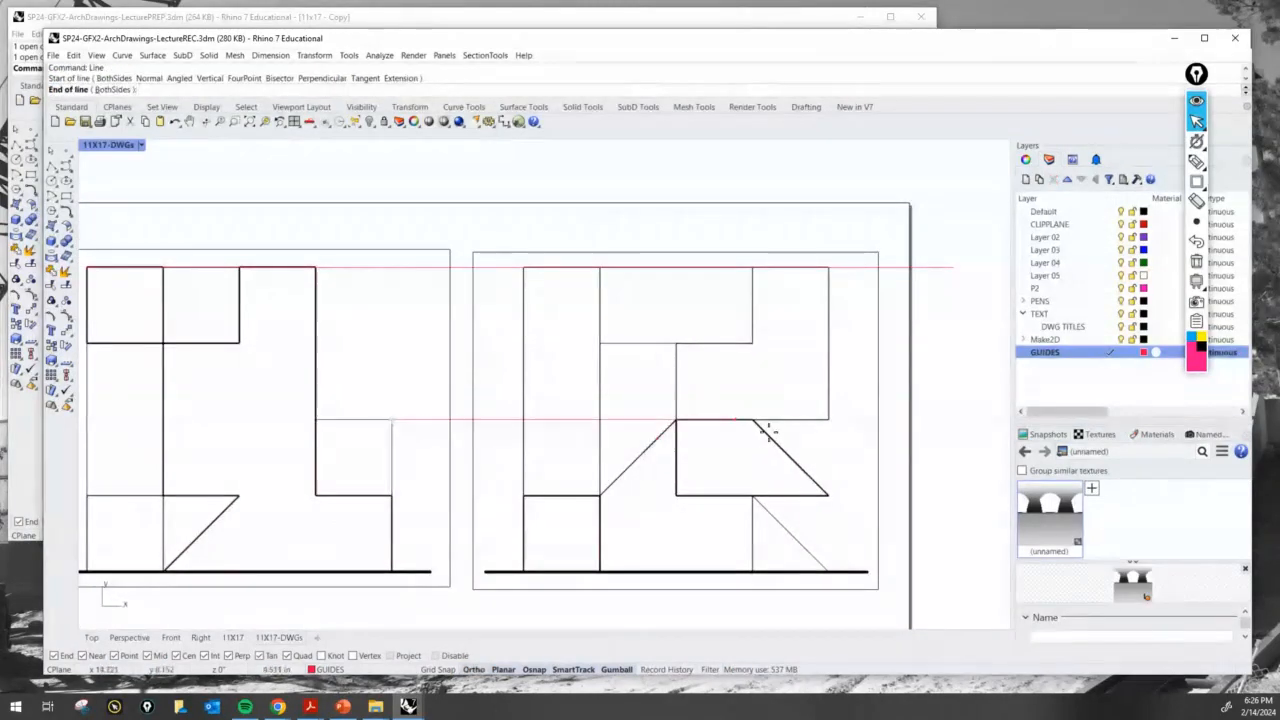
{"action": "left_click", "coordinate": [943, 419]}
Step: Draw two vertical guides down through the section from the lower corners of the plan's bottom solid rectangle
{"action": "key", "text": "Return"}
{"action": "scroll", "coordinate": [800, 480], "scroll_direction": "down", "scroll_amount": 4}
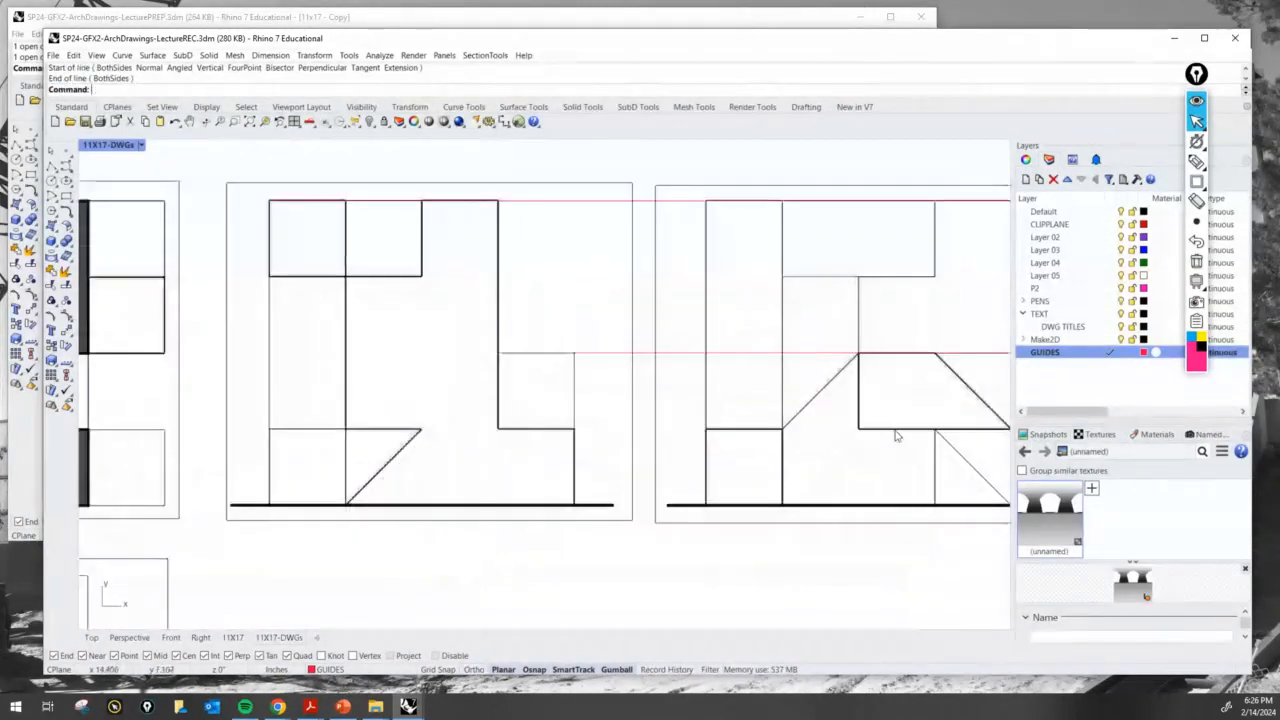
{"action": "scroll", "coordinate": [594, 320], "scroll_direction": "up", "scroll_amount": 4}
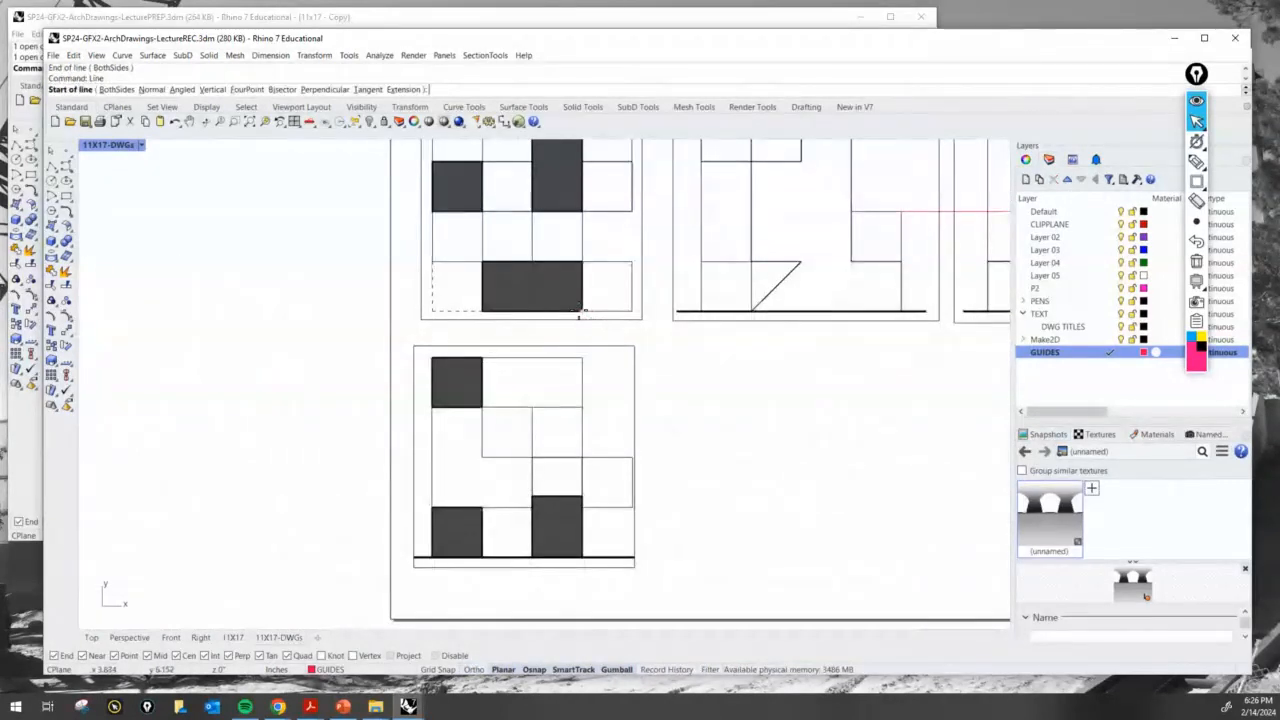
{"action": "left_click", "coordinate": [582, 311]}
{"action": "left_click", "coordinate": [582, 606]}
{"action": "key", "text": "Return"}
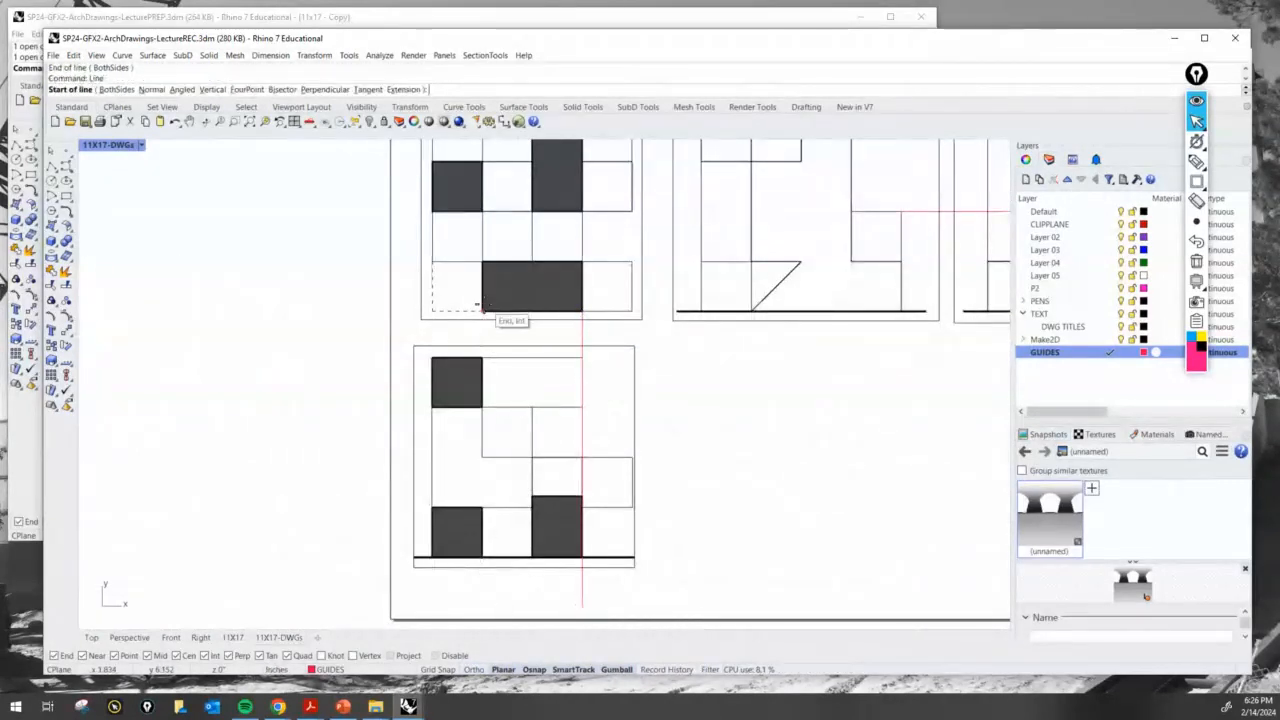
{"action": "left_click", "coordinate": [482, 345]}
{"action": "left_click", "coordinate": [482, 601]}
{"action": "scroll", "coordinate": [557, 585], "scroll_direction": "down", "scroll_amount": 3}
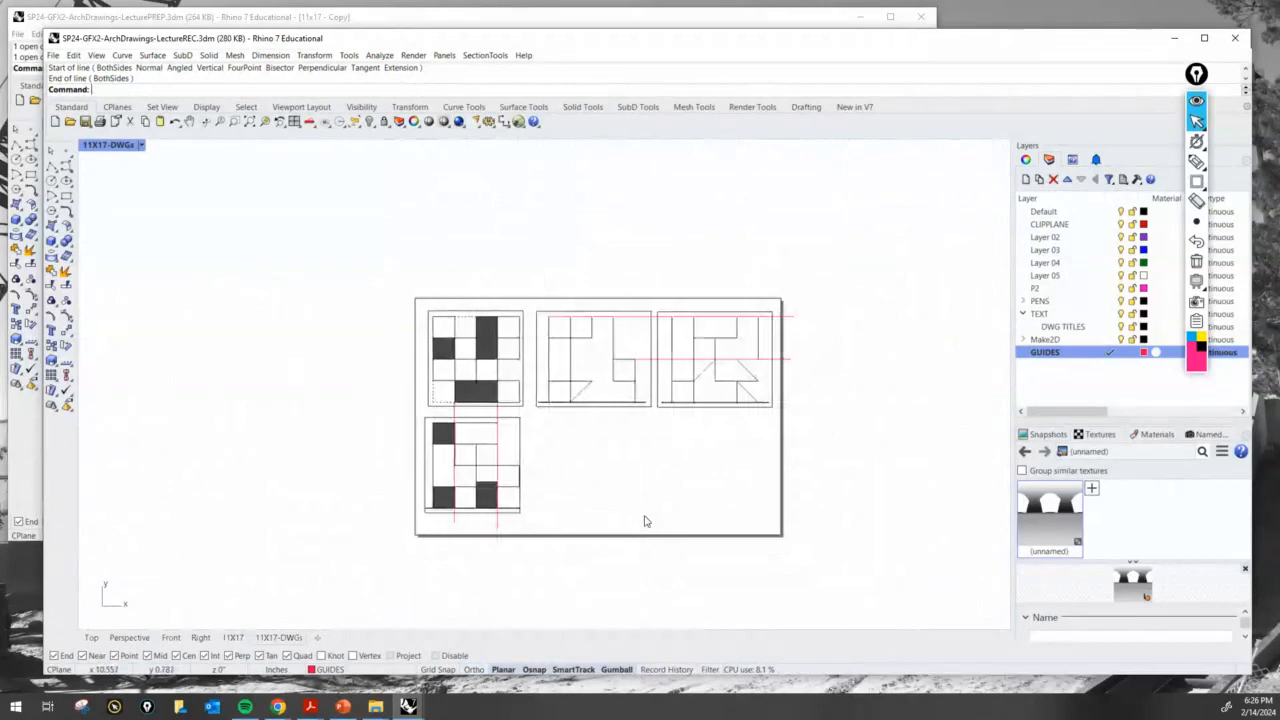
Step: Delete the two horizontal guides and the two vertical guides from the layout
{"action": "scroll", "coordinate": [846, 400], "scroll_direction": "up", "scroll_amount": 2}
{"action": "left_click_drag", "start_coordinate": [843, 392], "coordinate": [785, 232]}
{"action": "key", "text": "Delete"}
{"action": "right_click_drag", "start_coordinate": [557, 603], "coordinate": [632, 409]}
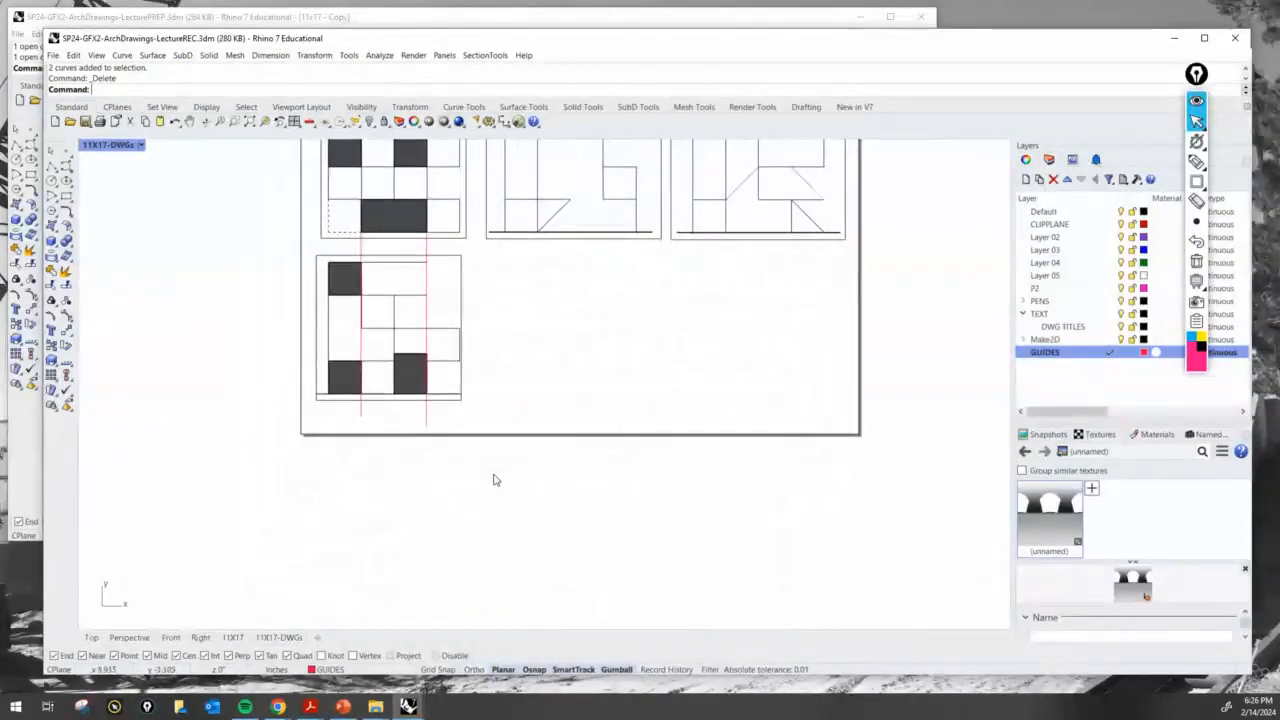
{"action": "left_click_drag", "start_coordinate": [482, 490], "coordinate": [310, 422]}
{"action": "right_click_drag", "start_coordinate": [382, 328], "coordinate": [395, 410]}
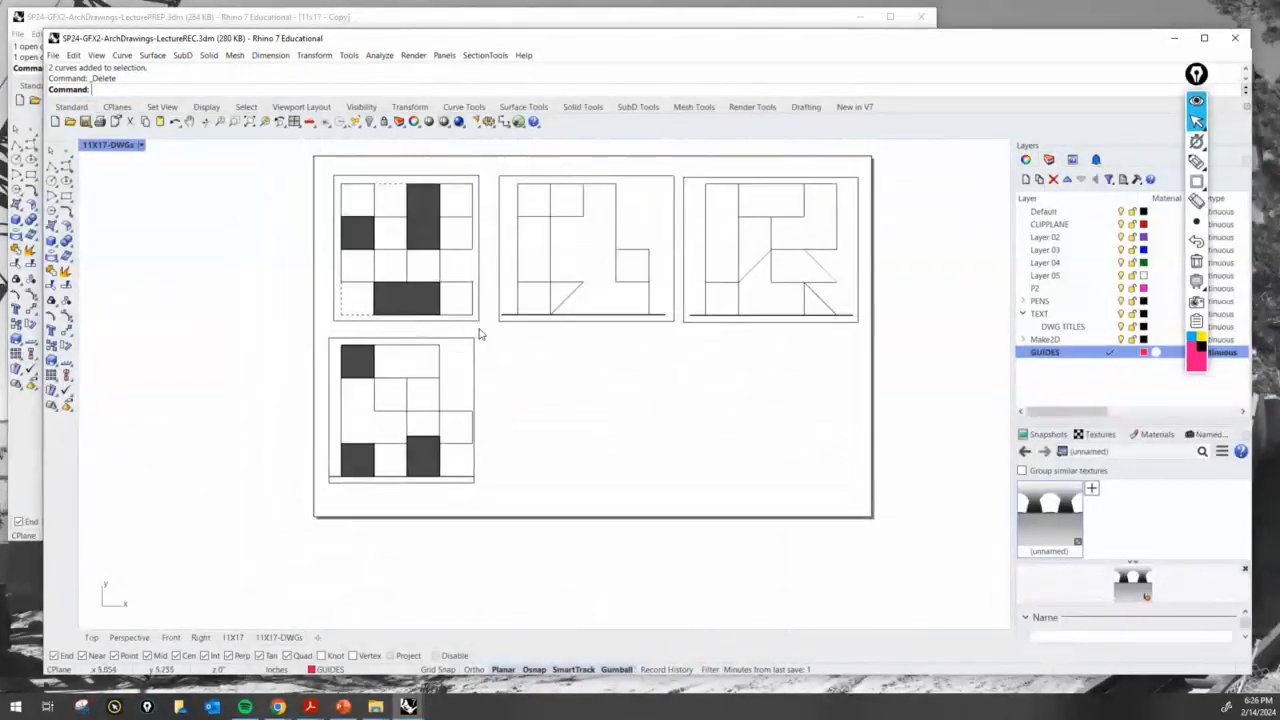
Step: Widen the section detail's frame by moving its right and left edges outward past the ends of the ground line
{"action": "scroll", "coordinate": [477, 334], "scroll_direction": "up", "scroll_amount": 2}
{"action": "left_click", "coordinate": [469, 371]}
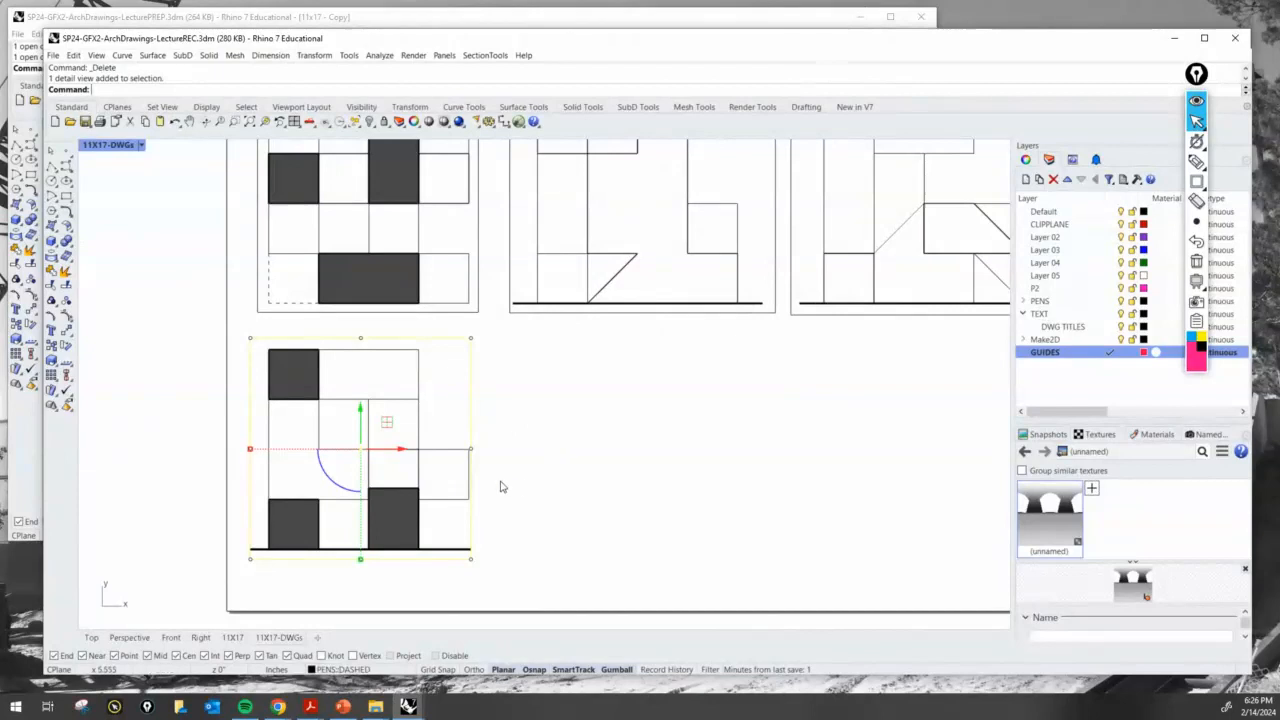
{"action": "scroll", "coordinate": [456, 560], "scroll_direction": "up", "scroll_amount": 1}
{"action": "left_click_drag", "start_coordinate": [455, 592], "coordinate": [512, 334]}
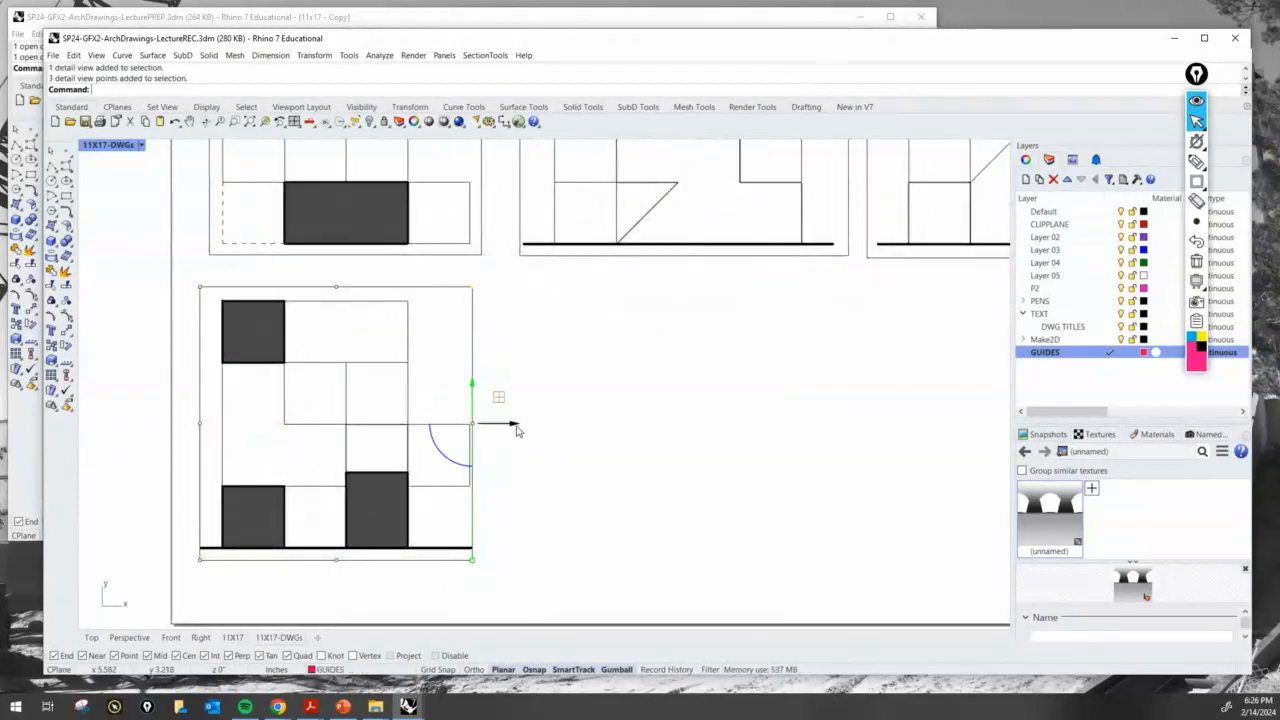
{"action": "left_click_drag", "start_coordinate": [517, 430], "coordinate": [554, 431]}
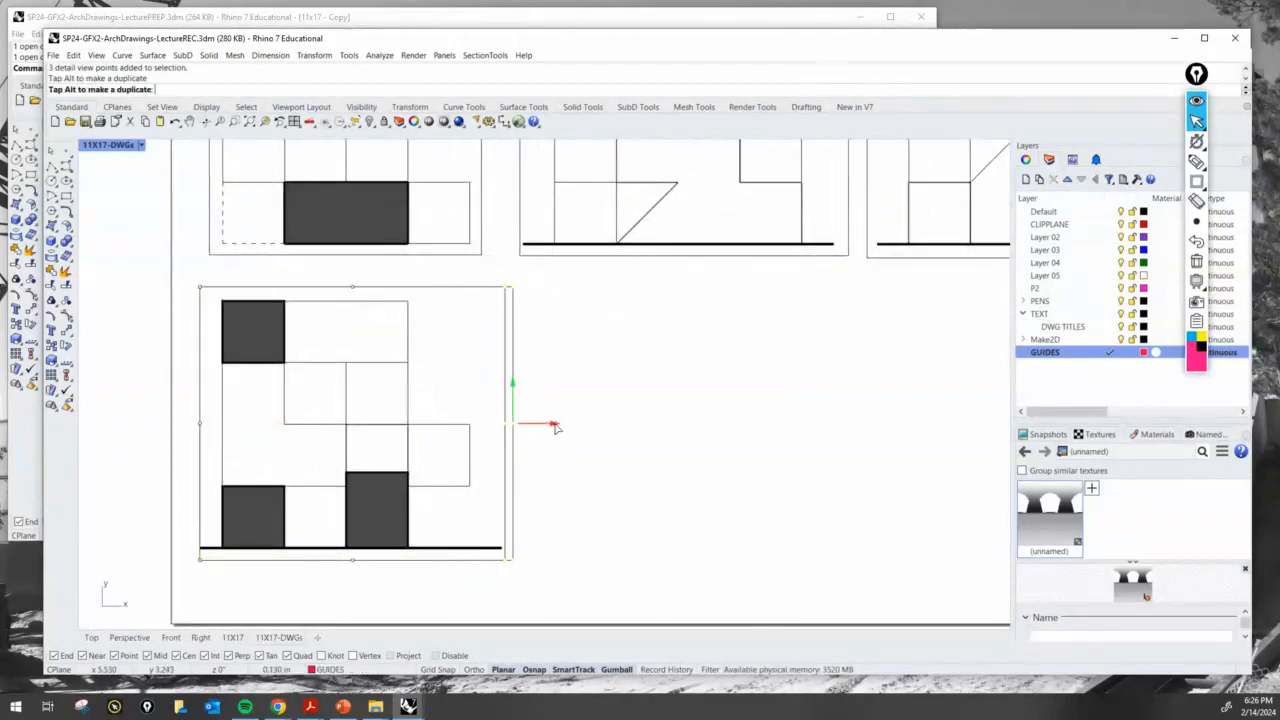
{"action": "left_click_drag", "start_coordinate": [195, 576], "coordinate": [224, 277]}
{"action": "left_click_drag", "start_coordinate": [242, 424], "coordinate": [225, 427]}
{"action": "key", "text": "Escape"}
{"action": "key", "text": "Escape"}
{"action": "scroll", "coordinate": [569, 440], "scroll_direction": "down", "scroll_amount": 6}
{"action": "right_click_drag", "start_coordinate": [628, 413], "coordinate": [575, 451]}
{"action": "scroll", "coordinate": [585, 446], "scroll_direction": "up", "scroll_amount": 2}
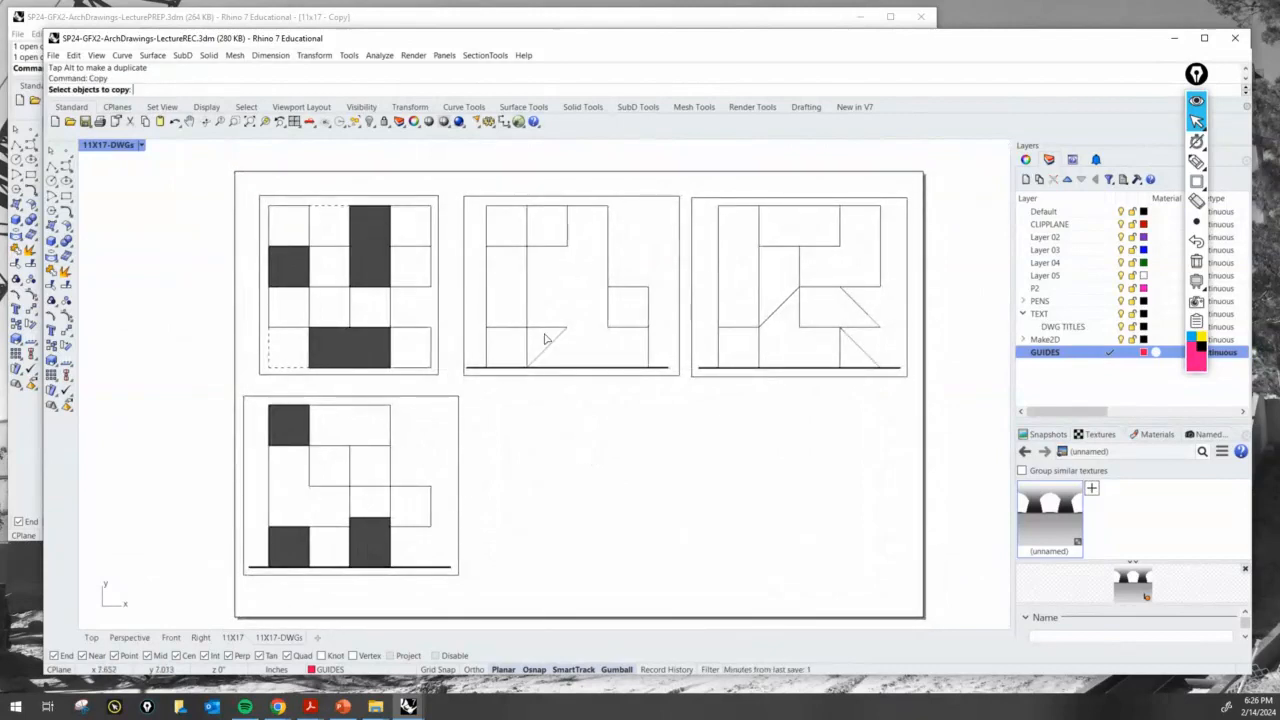
{"action": "left_click_drag", "start_coordinate": [558, 290], "coordinate": [558, 290]}
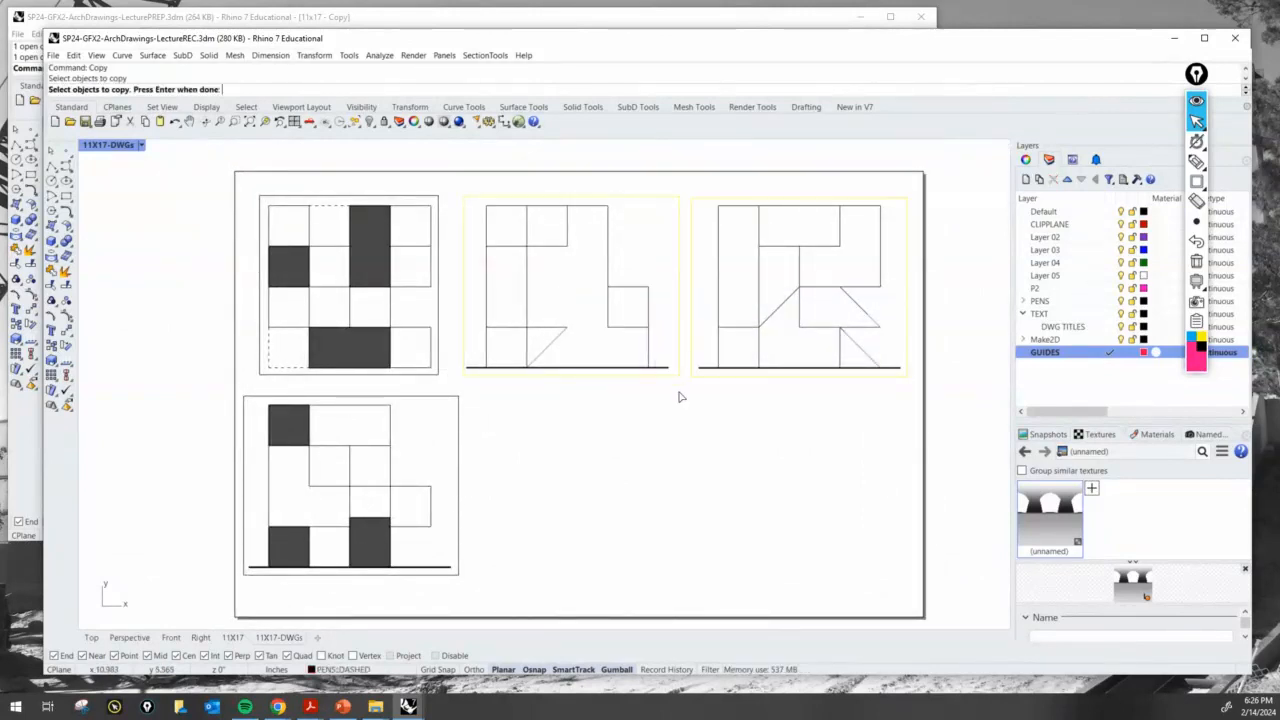
{"action": "key", "text": "Return"}
{"action": "left_click", "coordinate": [691, 397]}
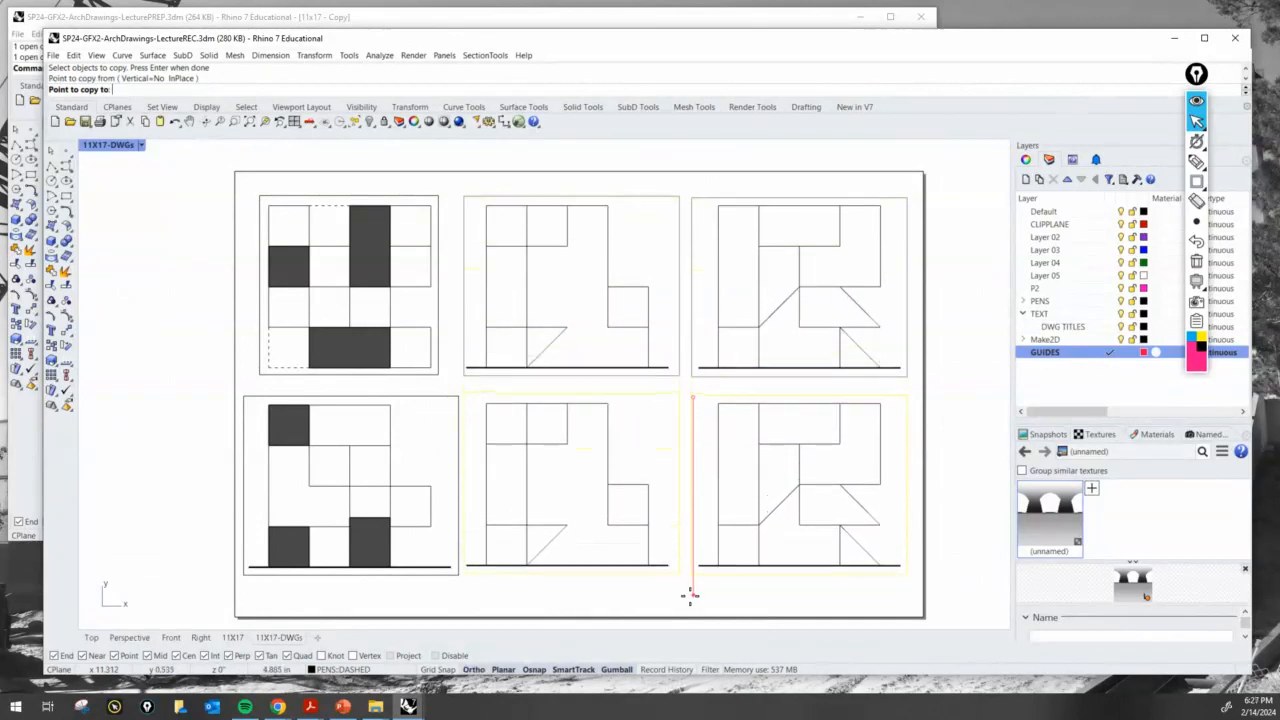
{"action": "key", "text": "Escape"}
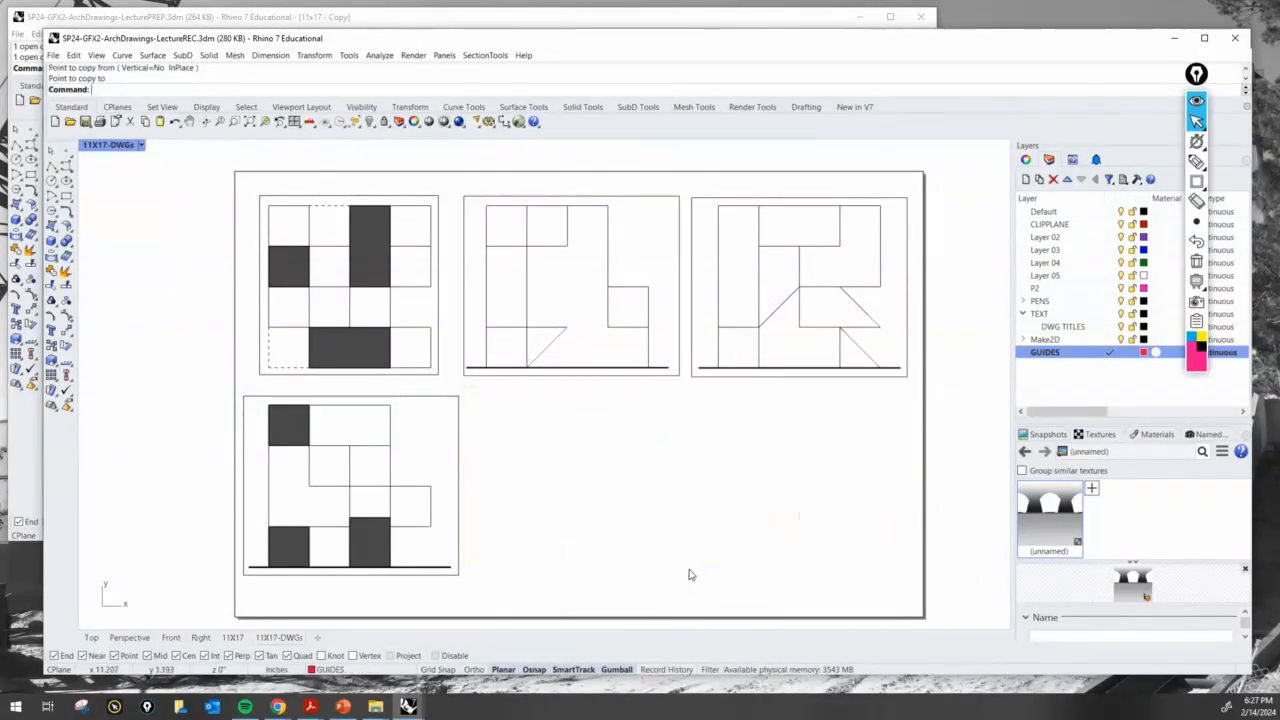
Step: Copy both elevation details from the first elevation's lower-left corner straight down onto the section's ground line in the lower row
{"action": "type", "text": "Copy"}
{"action": "key", "text": "Return"}
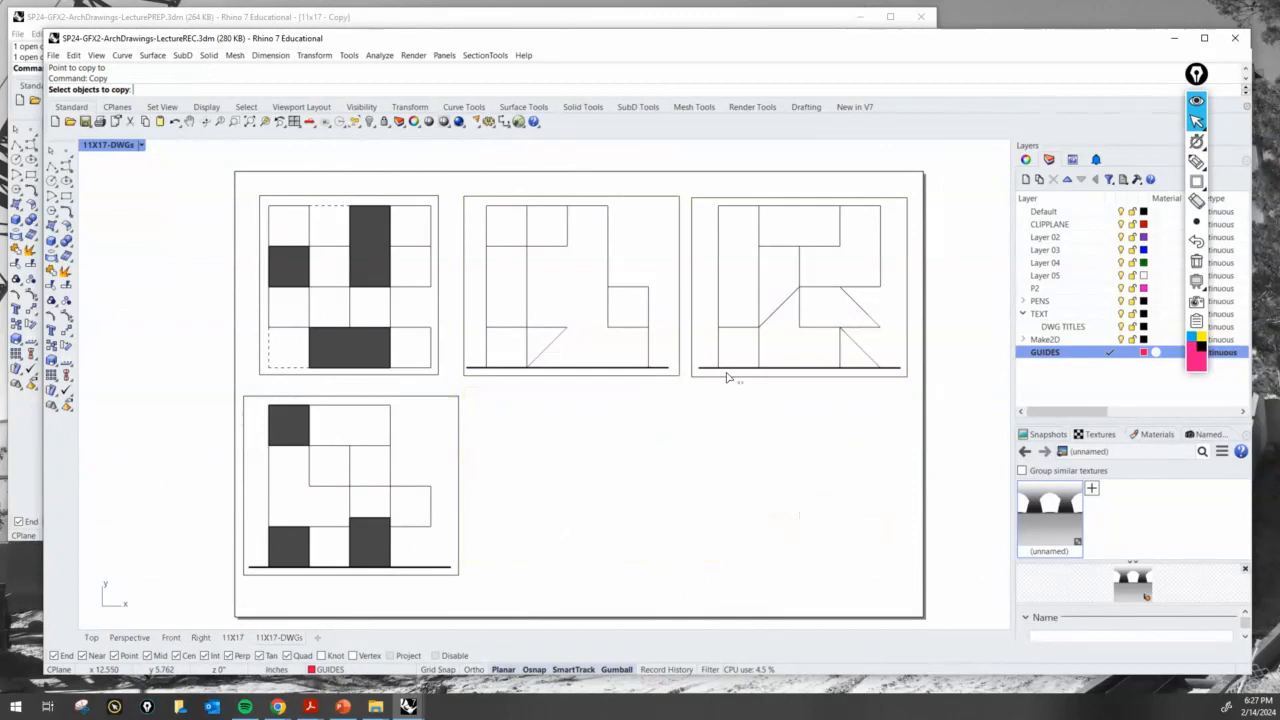
{"action": "left_click_drag", "start_coordinate": [744, 304], "coordinate": [637, 397]}
{"action": "key", "text": "Return"}
{"action": "scroll", "coordinate": [480, 371], "scroll_direction": "up", "scroll_amount": 3}
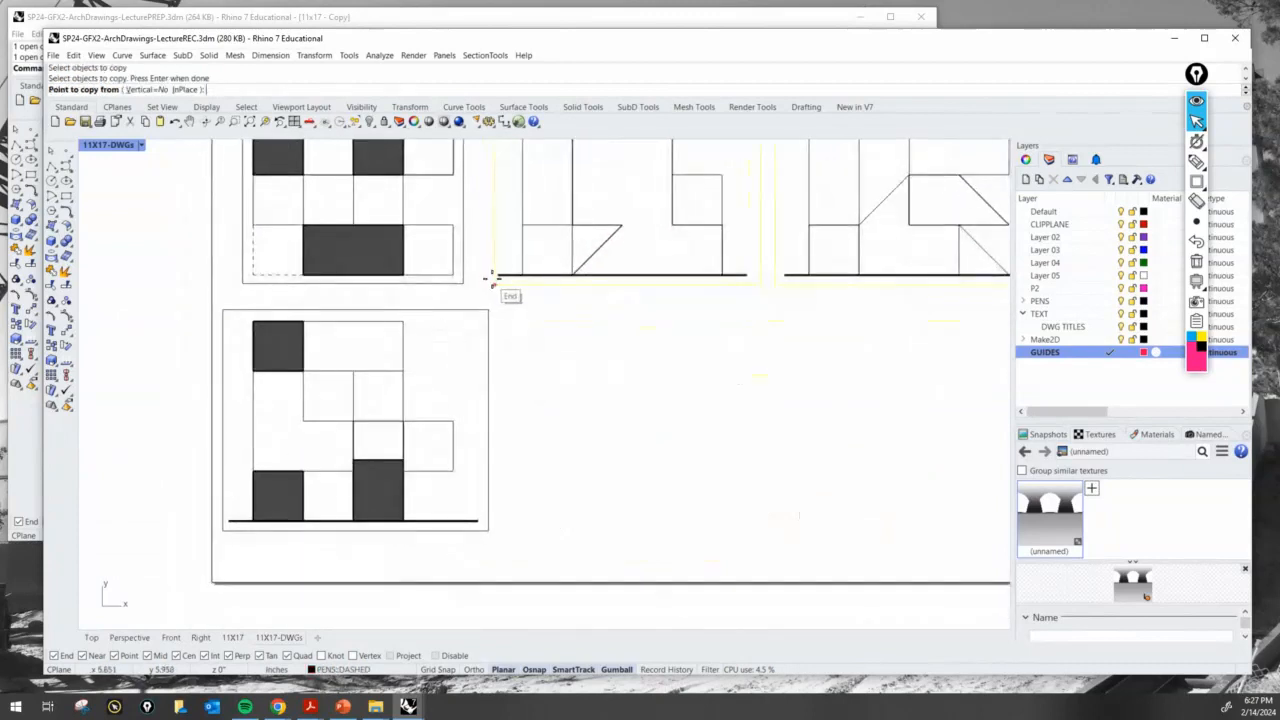
{"action": "scroll", "coordinate": [497, 275], "scroll_direction": "up", "scroll_amount": 5}
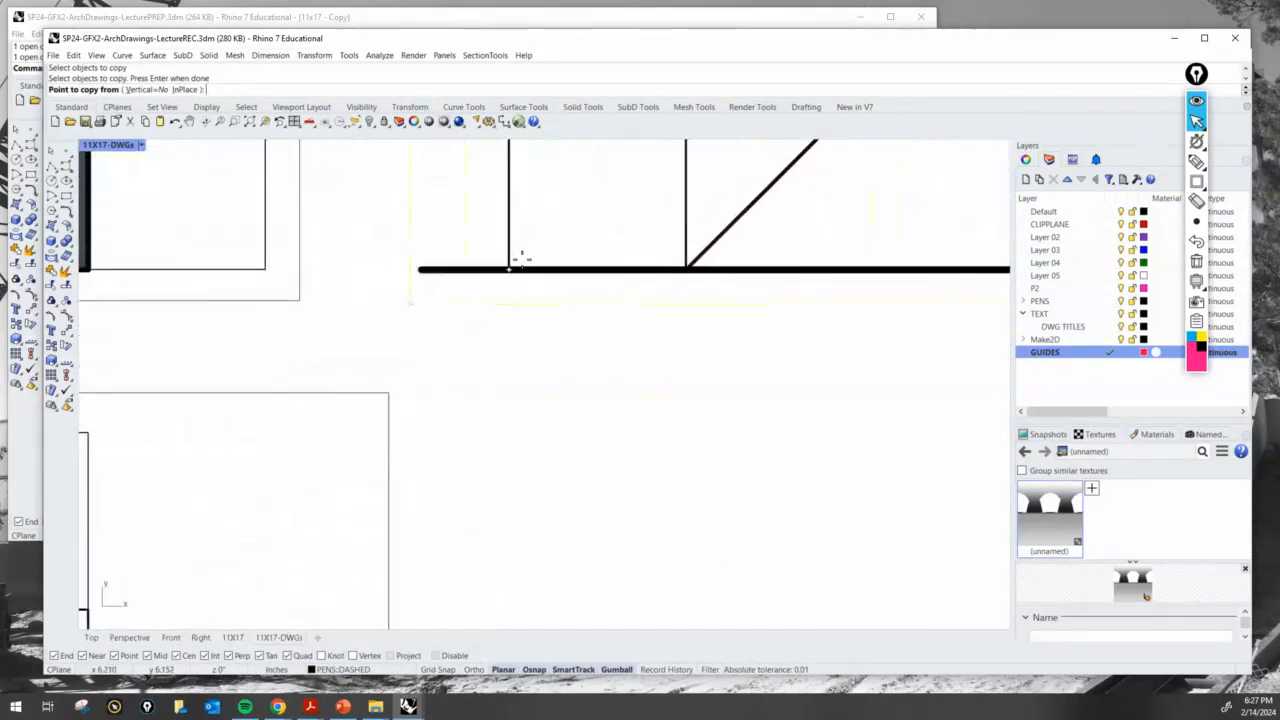
{"action": "left_click", "coordinate": [508, 268]}
{"action": "scroll", "coordinate": [528, 434], "scroll_direction": "down", "scroll_amount": 3}
{"action": "scroll", "coordinate": [520, 343], "scroll_direction": "up", "scroll_amount": 4}
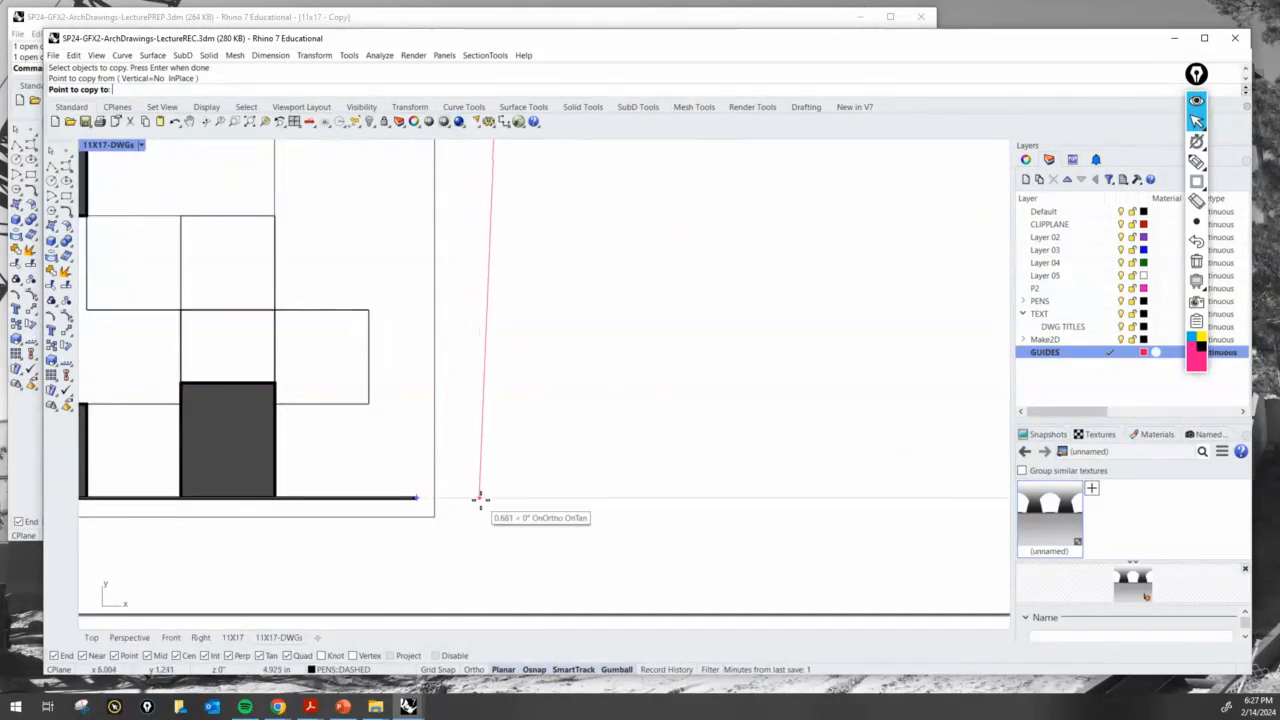
{"action": "left_click", "coordinate": [499, 497]}
{"action": "key", "text": "Return"}
{"action": "scroll", "coordinate": [505, 515], "scroll_direction": "down", "scroll_amount": 5}
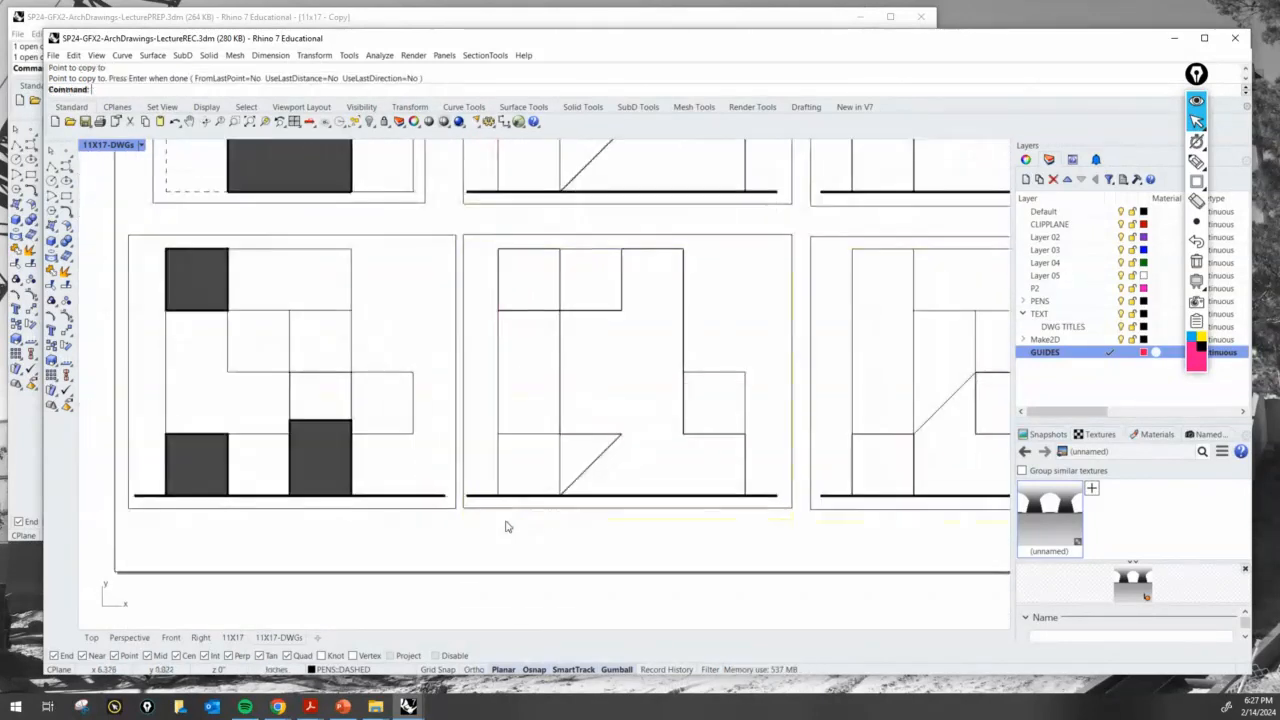
Step: Make the DWG TITLES sublayer under TEXT the current layer
{"action": "scroll", "coordinate": [720, 470], "scroll_direction": "up", "scroll_amount": 3}
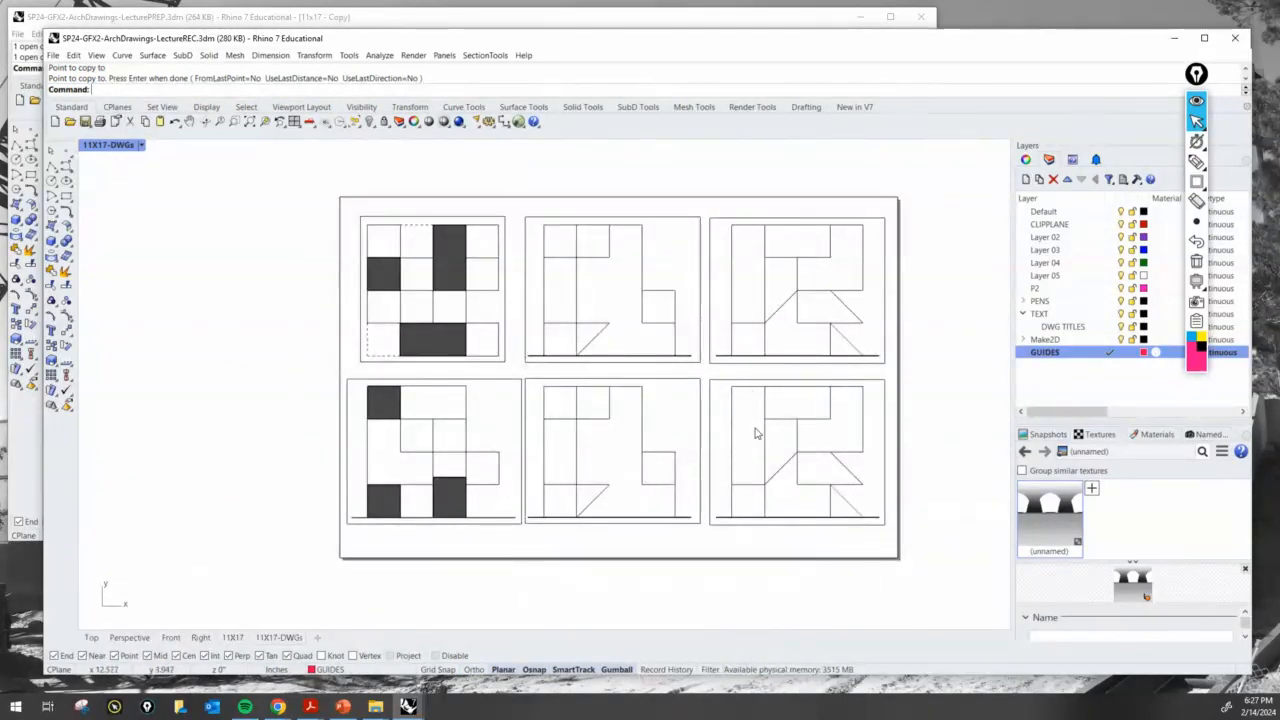
{"action": "right_click_drag", "start_coordinate": [757, 432], "coordinate": [849, 464]}
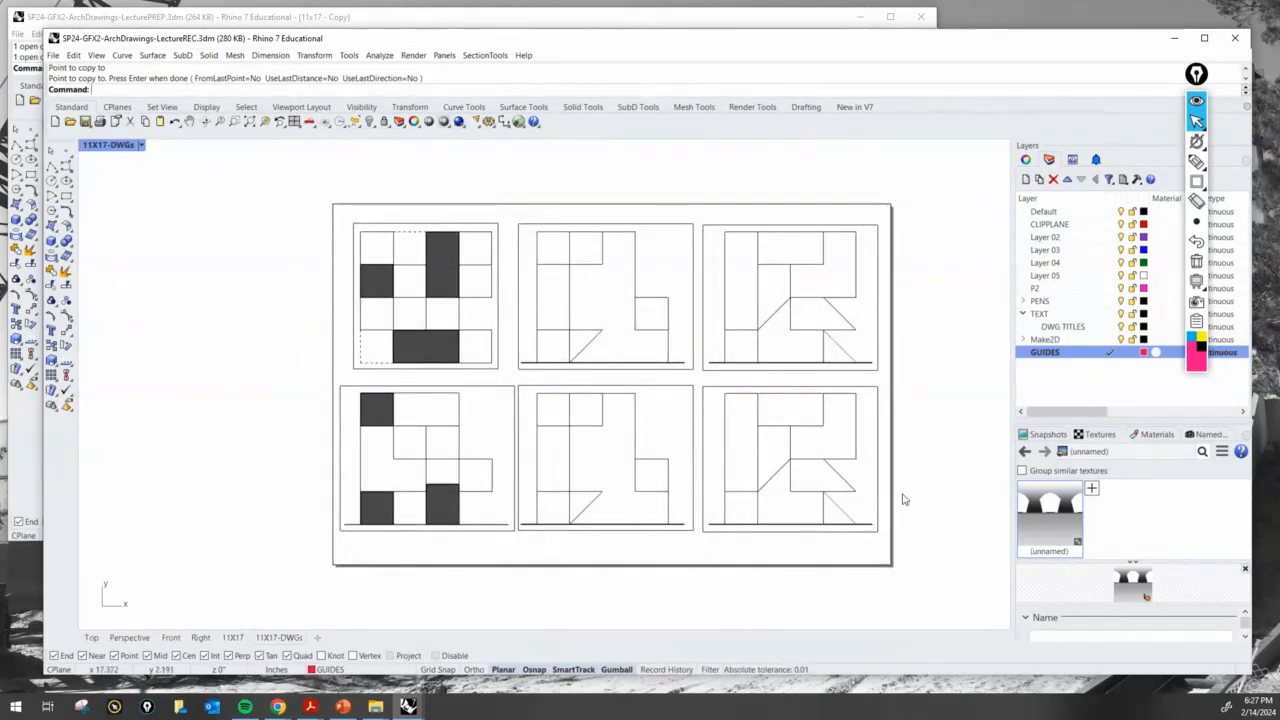
{"action": "scroll", "coordinate": [898, 506], "scroll_direction": "up", "scroll_amount": 2}
{"action": "scroll", "coordinate": [880, 514], "scroll_direction": "down", "scroll_amount": 2}
{"action": "scroll", "coordinate": [886, 491], "scroll_direction": "up", "scroll_amount": 1}
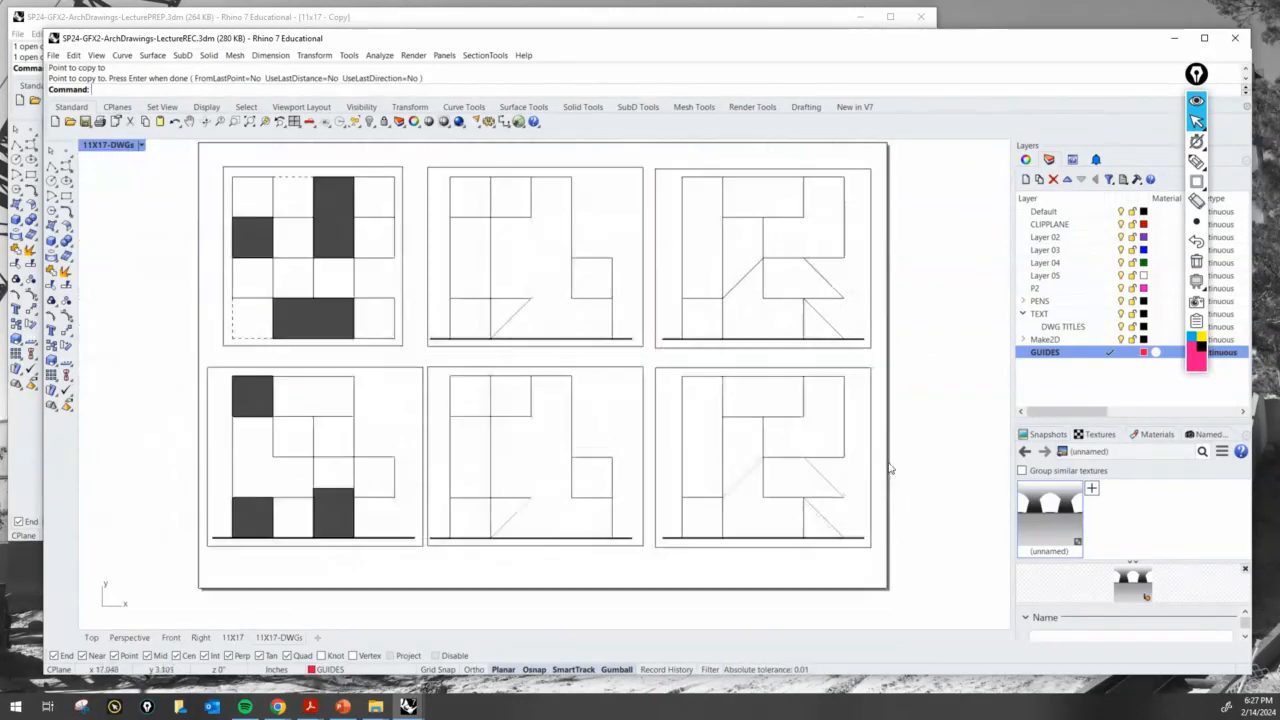
{"action": "left_click", "coordinate": [1036, 314]}
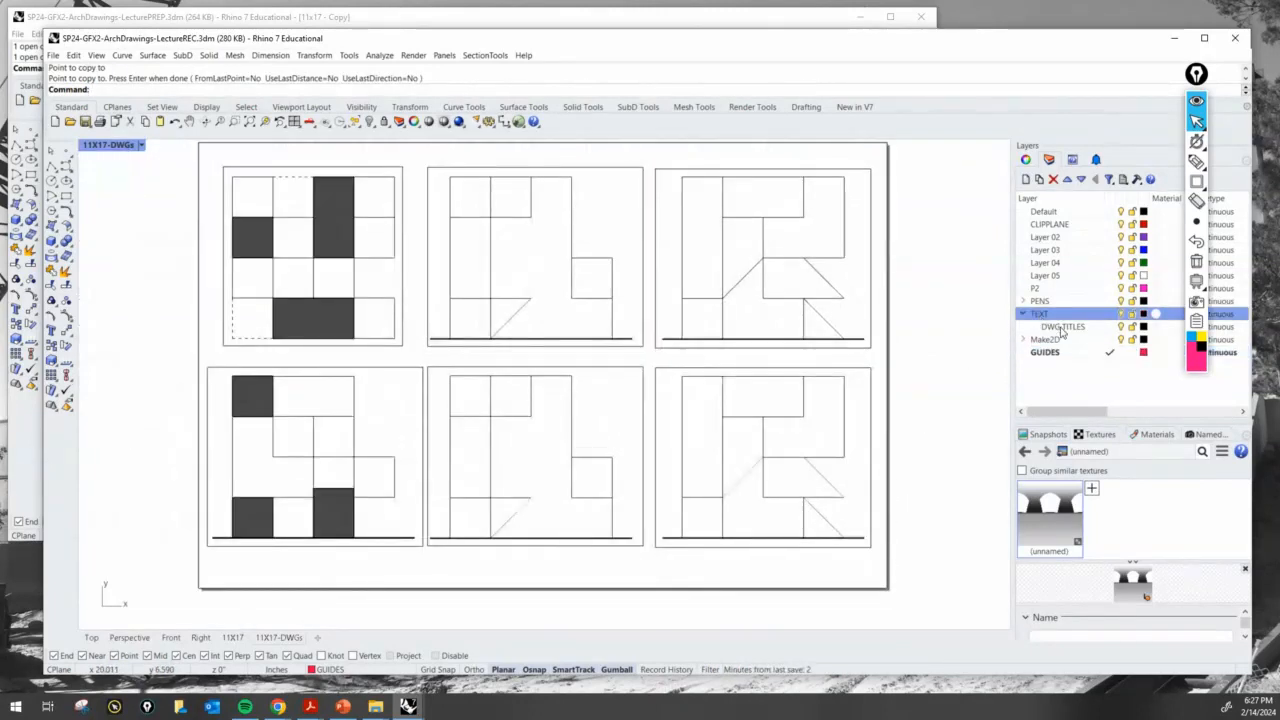
{"action": "left_click", "coordinate": [1065, 328]}
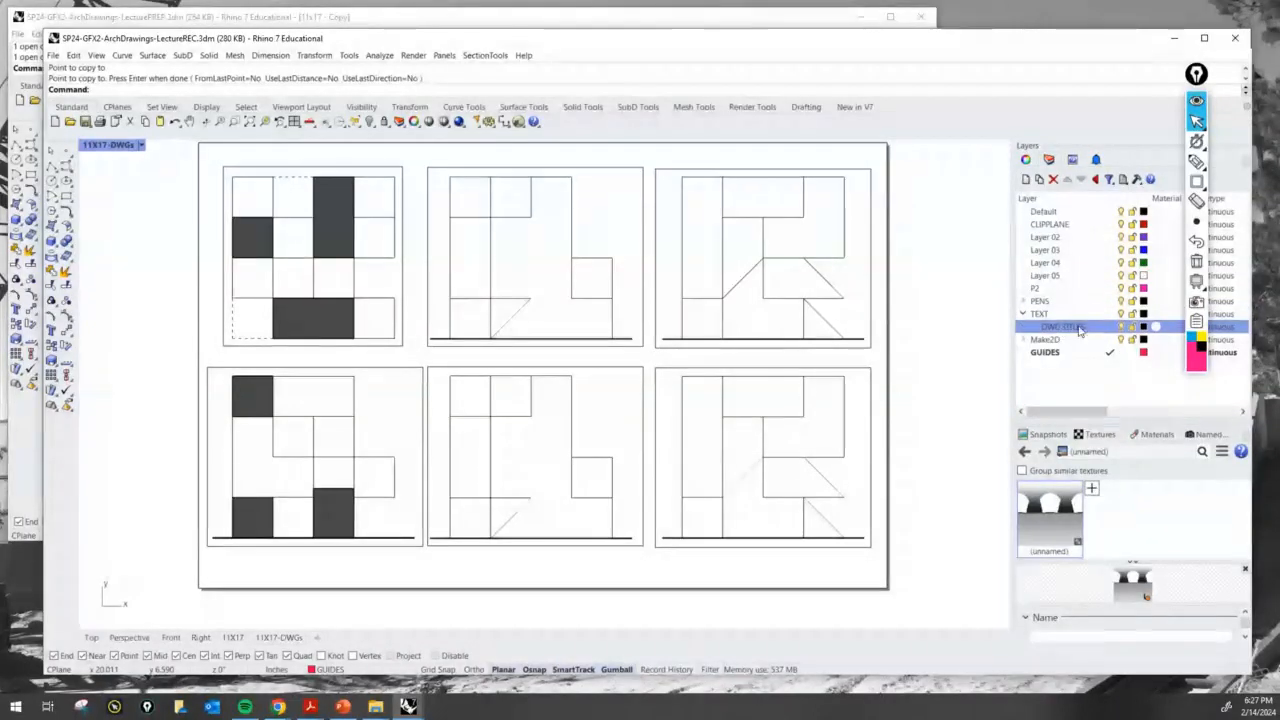
{"action": "left_click", "coordinate": [1109, 327]}
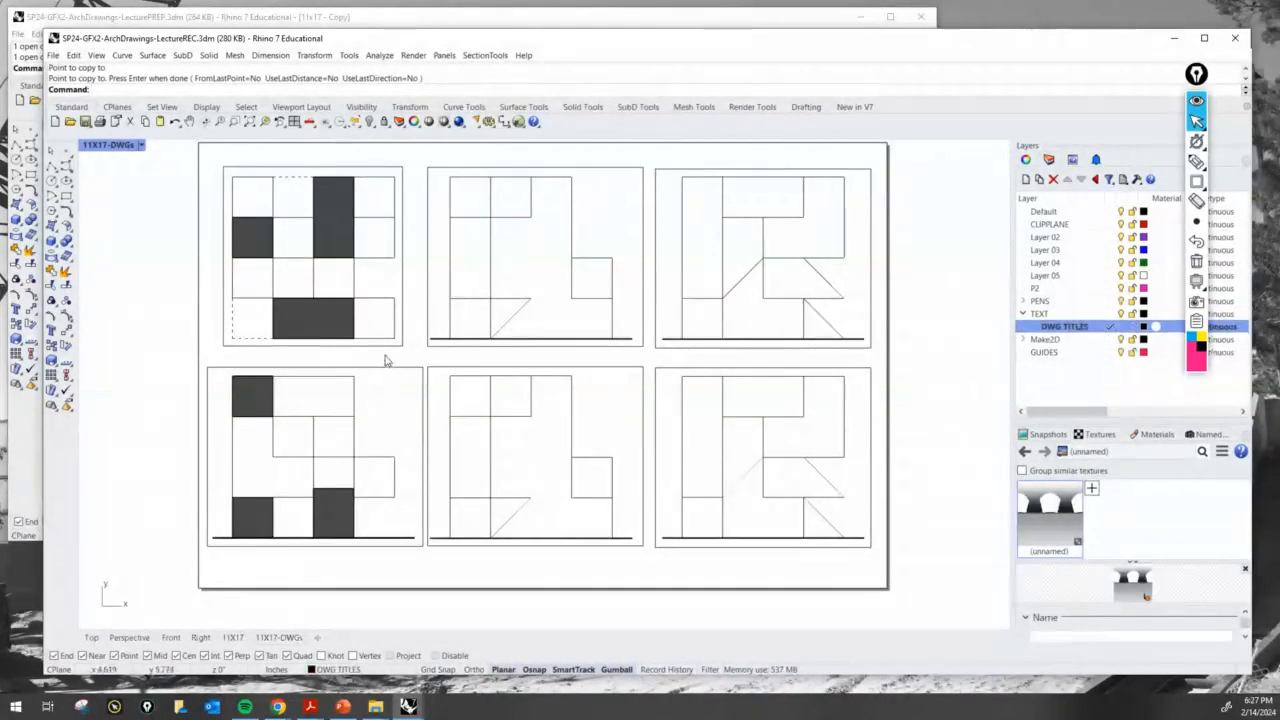
Step: Move the three lower-row details slightly down together to open a gap beneath the upper row
{"action": "left_click_drag", "start_coordinate": [173, 355], "coordinate": [918, 586]}
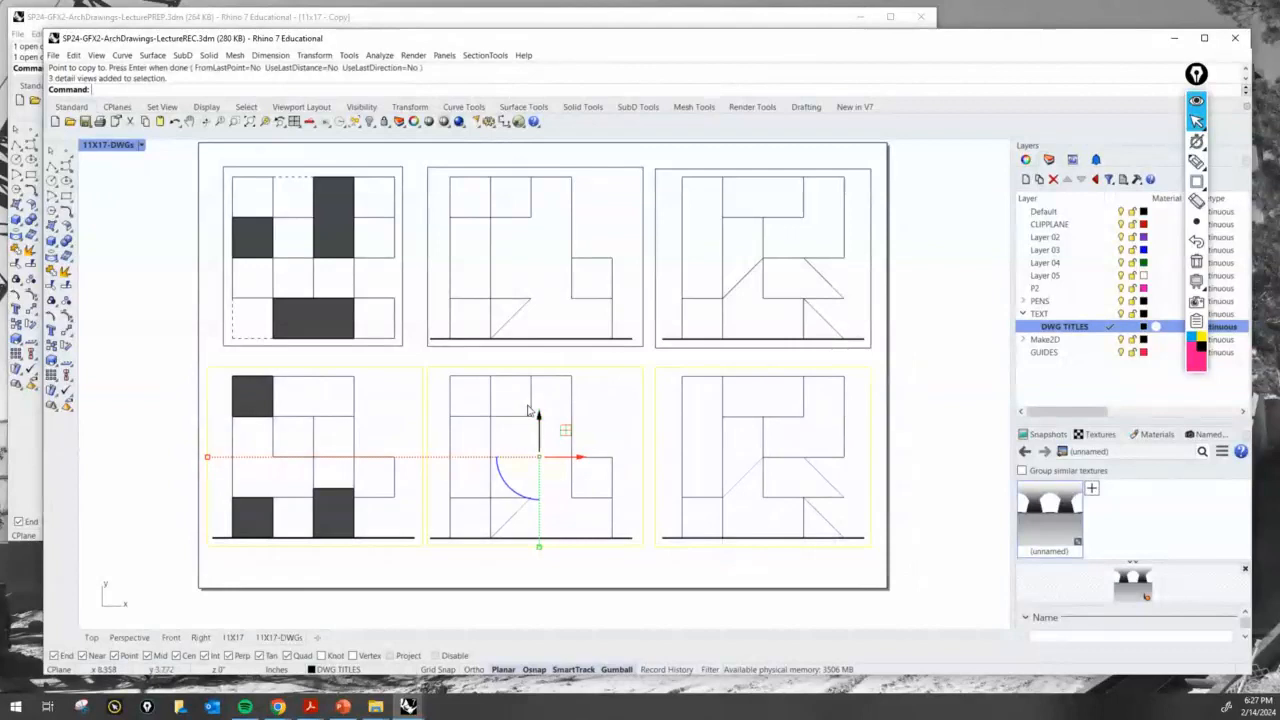
{"action": "left_click_drag", "start_coordinate": [538, 416], "coordinate": [540, 429]}
{"action": "left_click", "coordinate": [563, 367]}
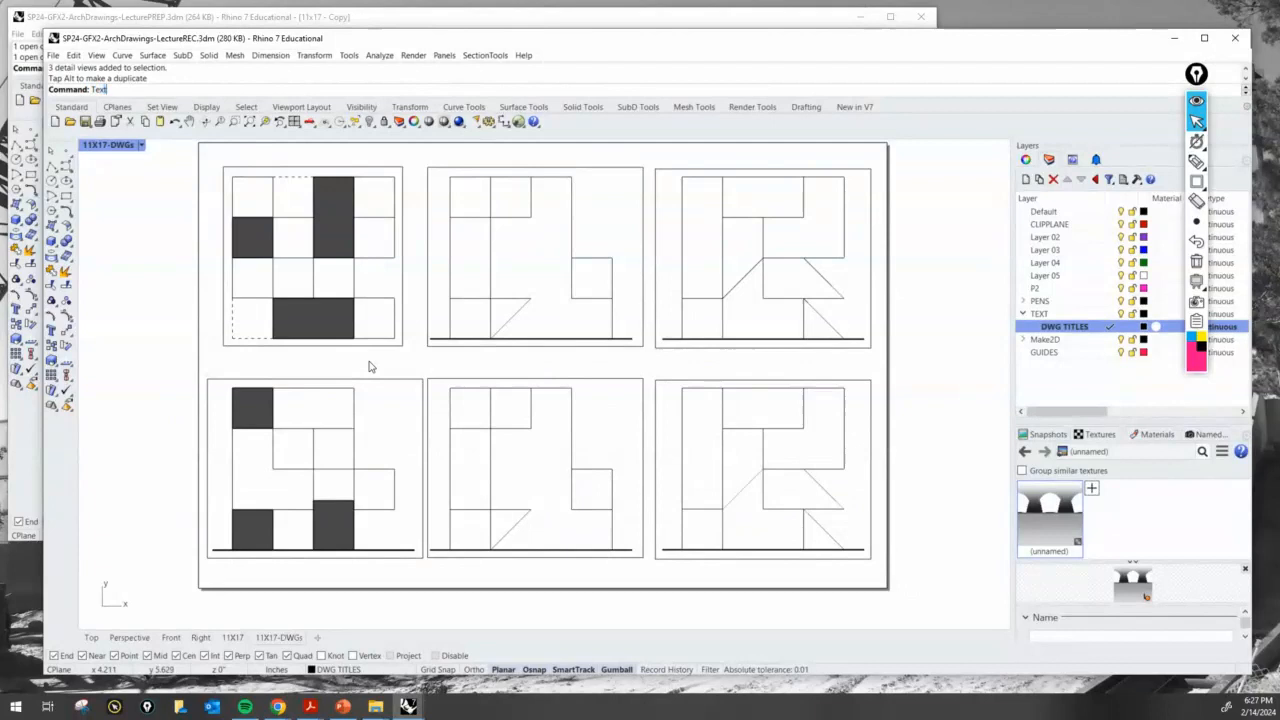
Step: Add the text "HORIZONTAL SECTION CUT" just below the plan detail, aligned with the plan's left edge
{"action": "key", "text": "Return"}
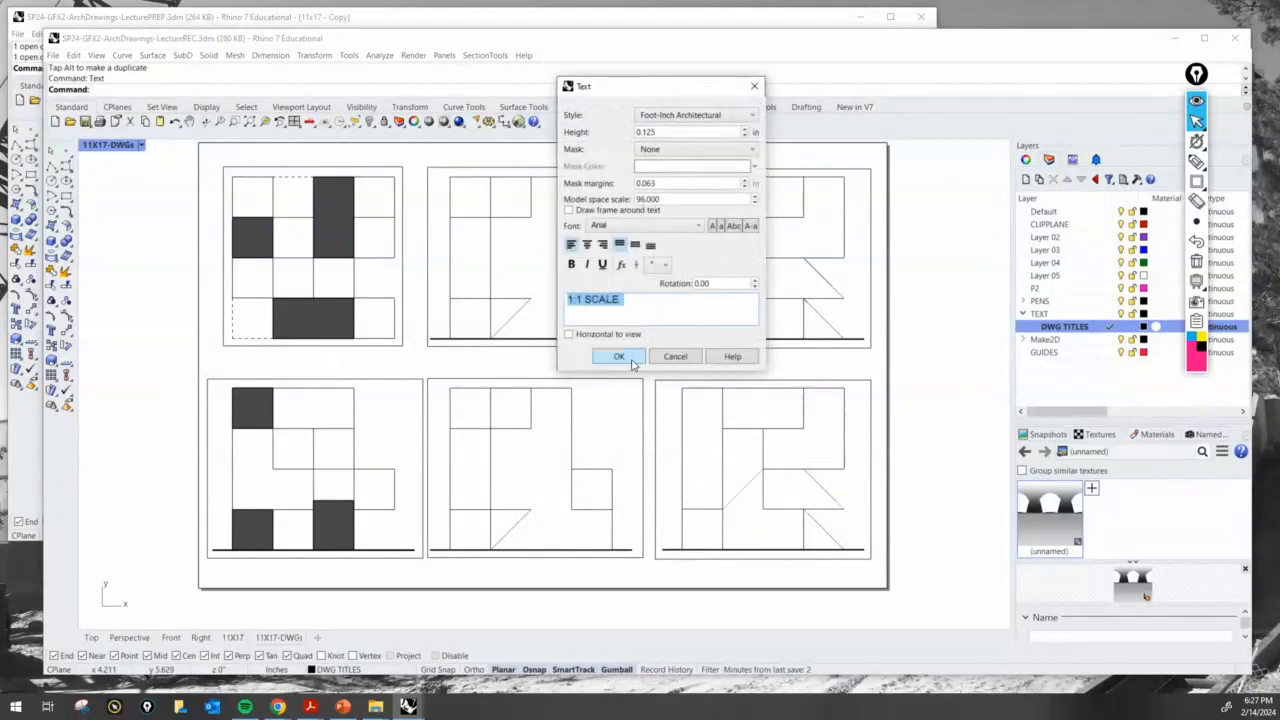
{"action": "type", "text": "HORIZONTAL SE"}
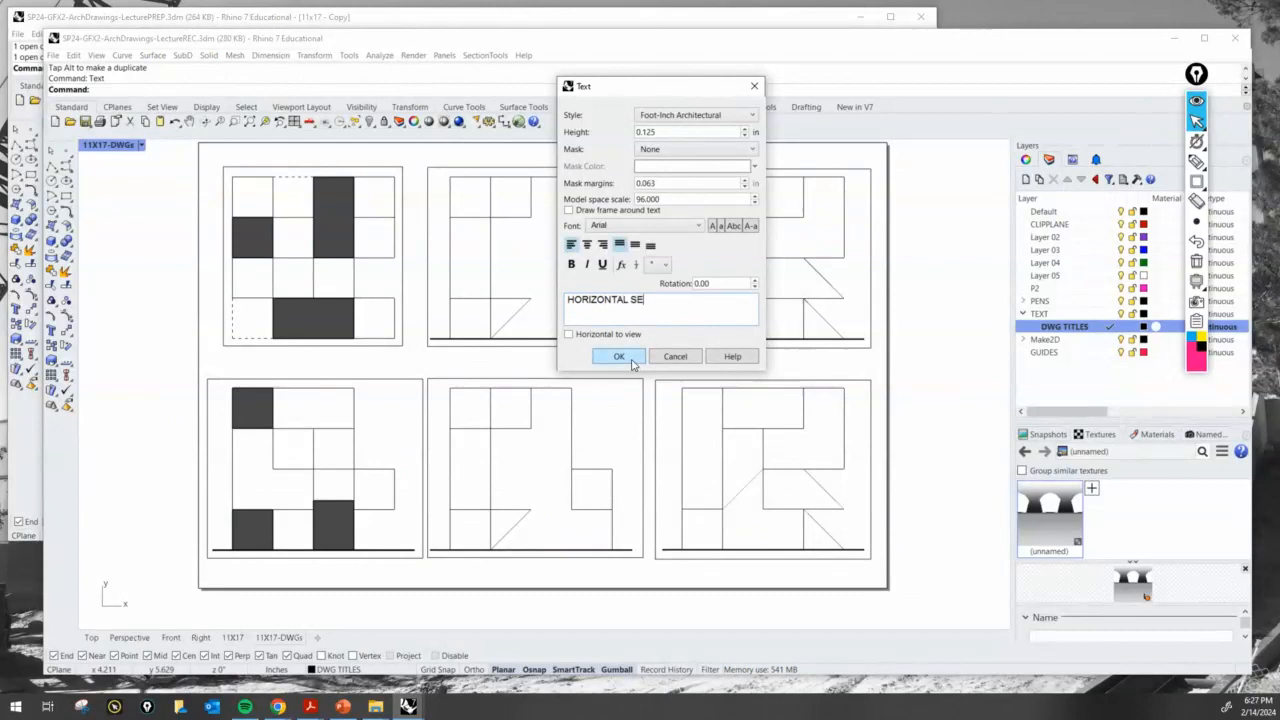
{"action": "type", "text": "CTION CUT"}
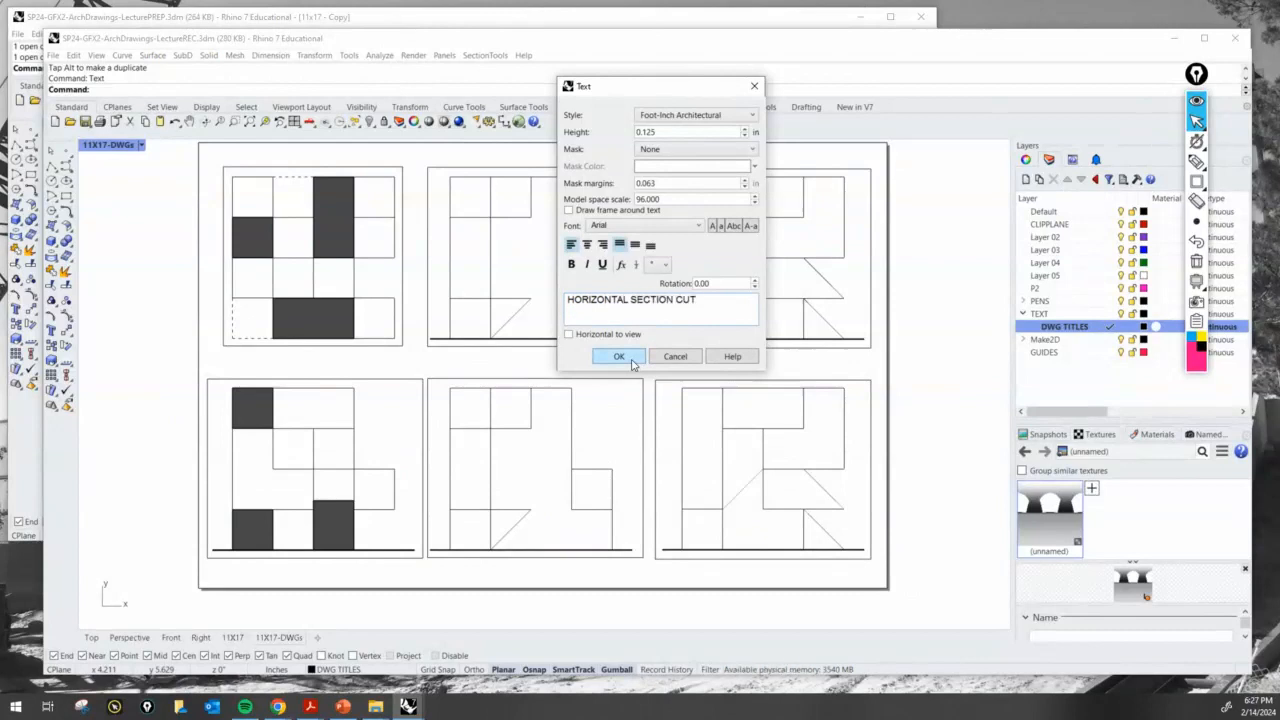
{"action": "left_click", "coordinate": [631, 363]}
{"action": "scroll", "coordinate": [208, 332], "scroll_direction": "up", "scroll_amount": 4}
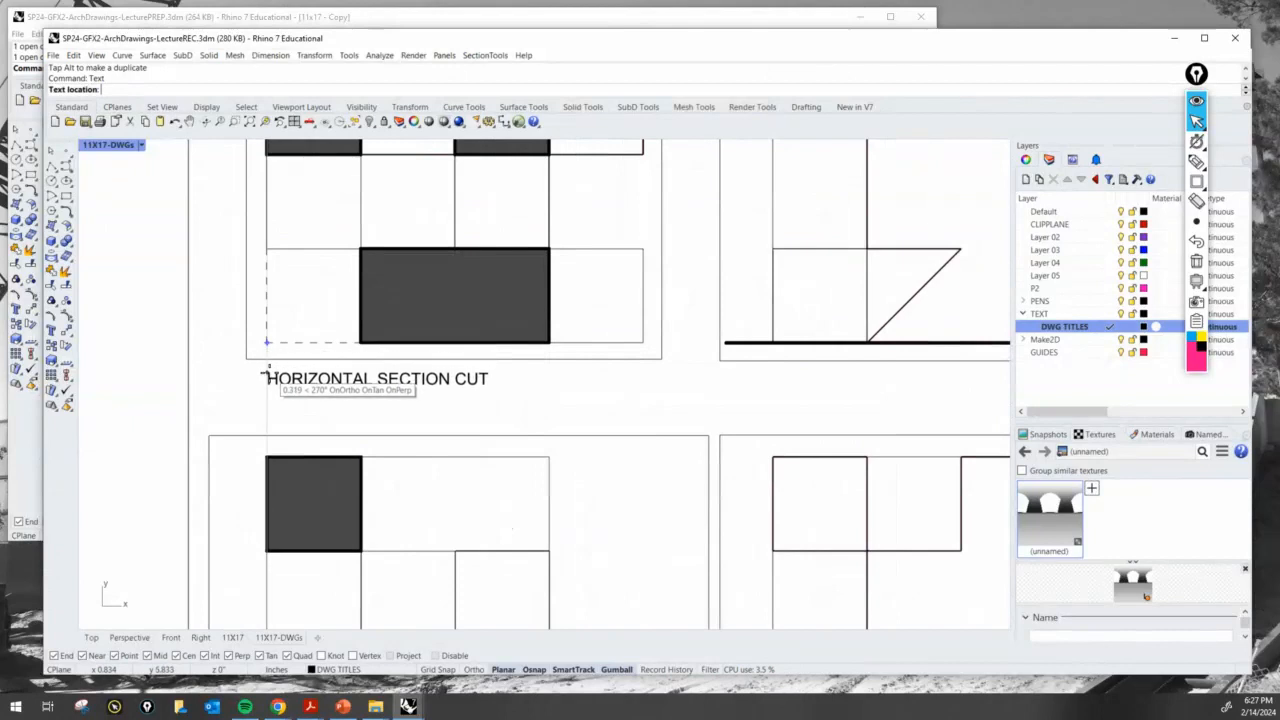
{"action": "left_click", "coordinate": [268, 372]}
Step: Set the text height of the plan's title to 0.25 in
{"action": "double_click", "coordinate": [319, 384]}
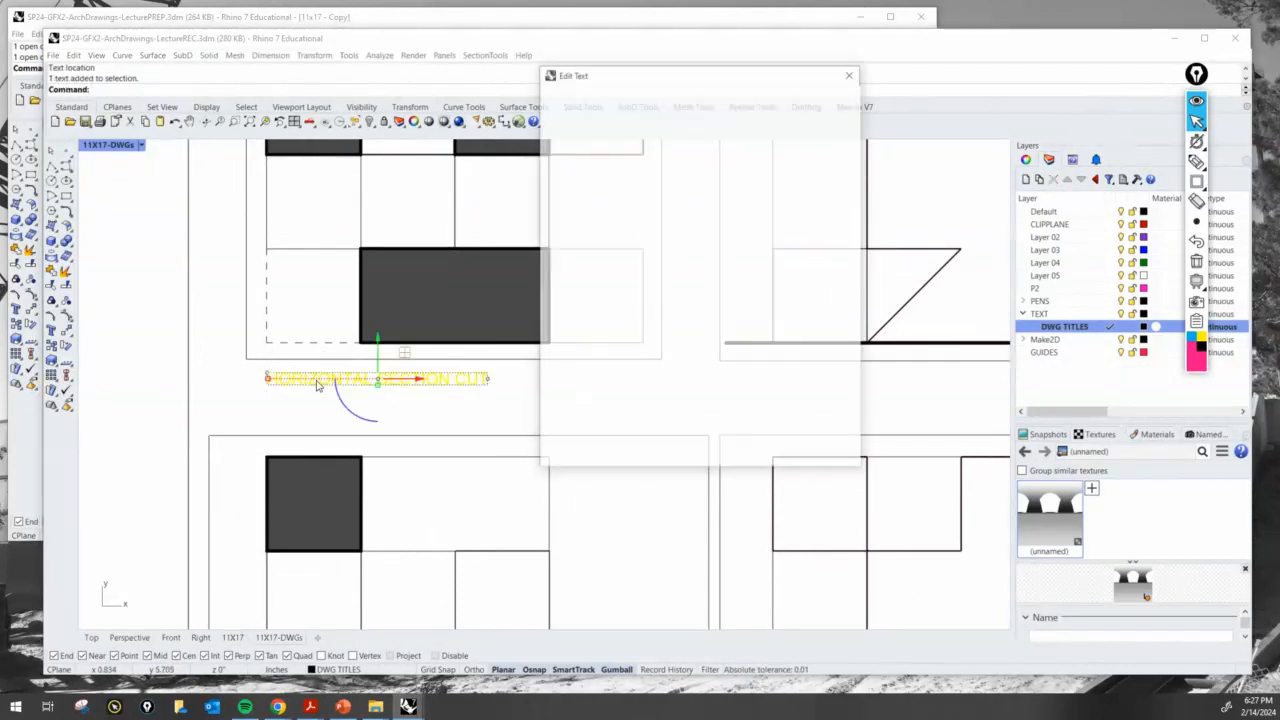
{"action": "double_click", "coordinate": [655, 118]}
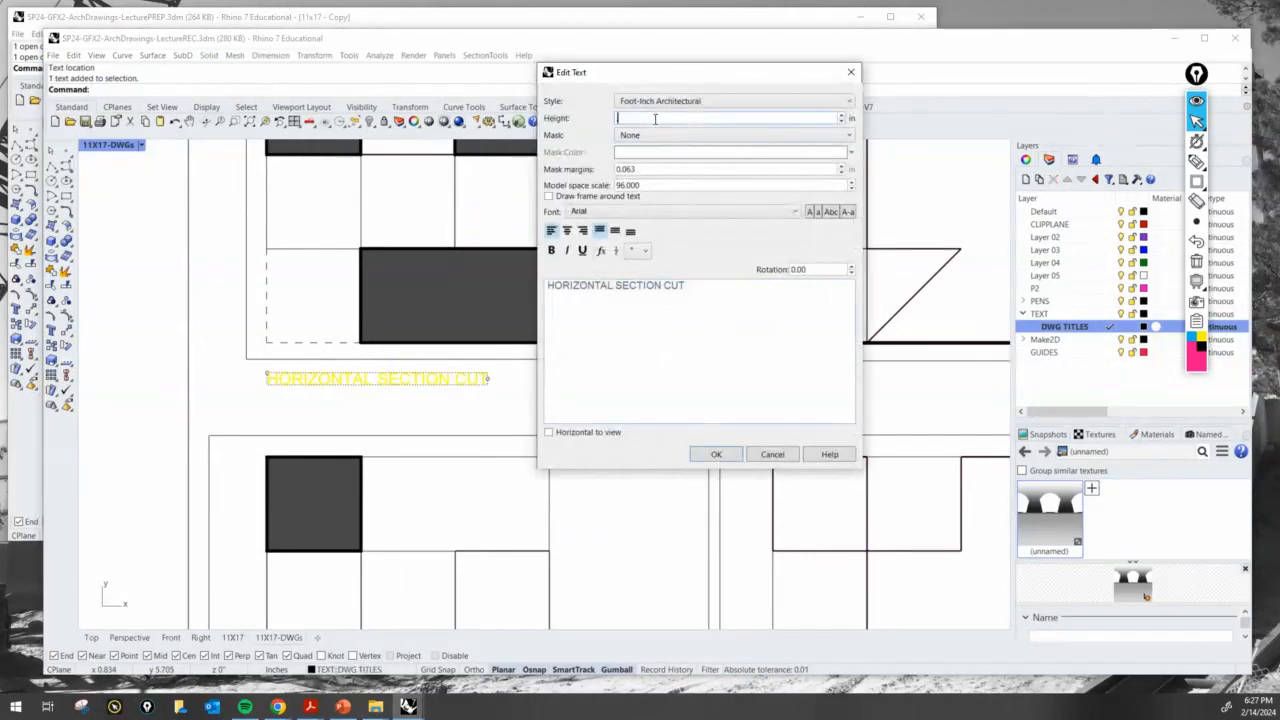
{"action": "type", "text": "0.25"}
{"action": "key", "text": "Return"}
{"action": "scroll", "coordinate": [452, 393], "scroll_direction": "down", "scroll_amount": 1}
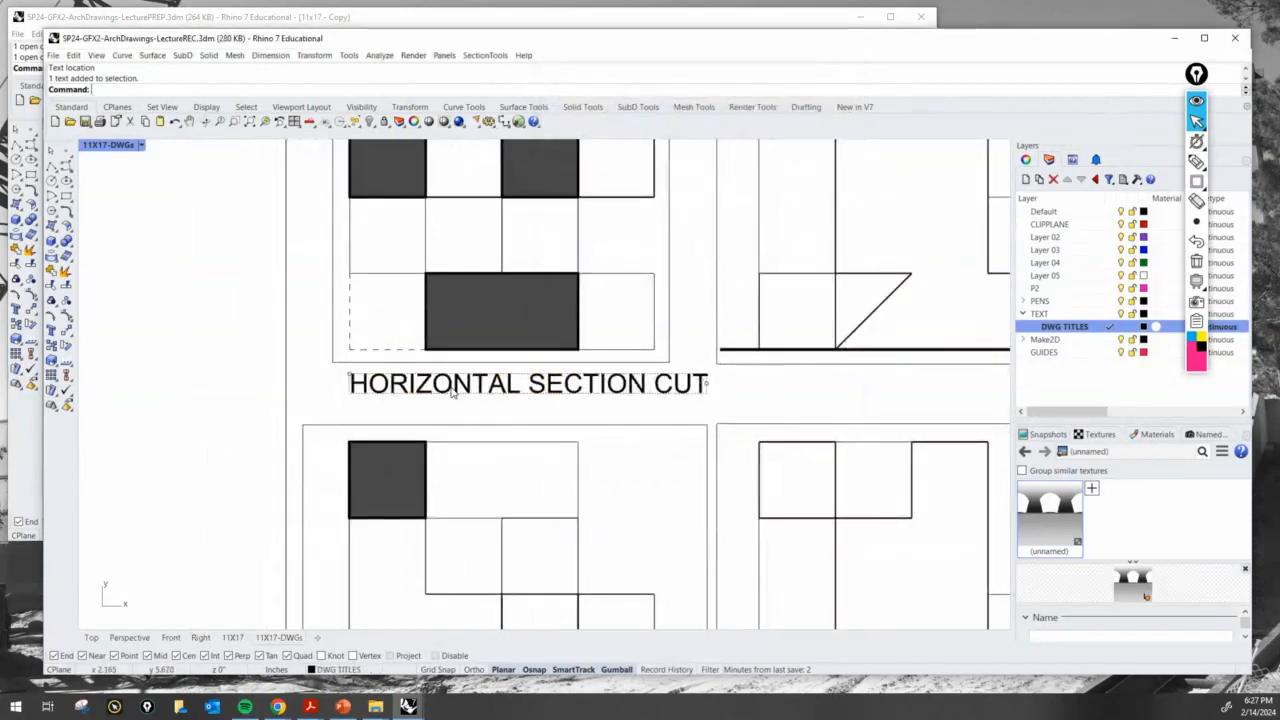
Step: Set the text height of the plan's title to 0.2 in
{"action": "double_click", "coordinate": [500, 398]}
{"action": "double_click", "coordinate": [641, 119]}
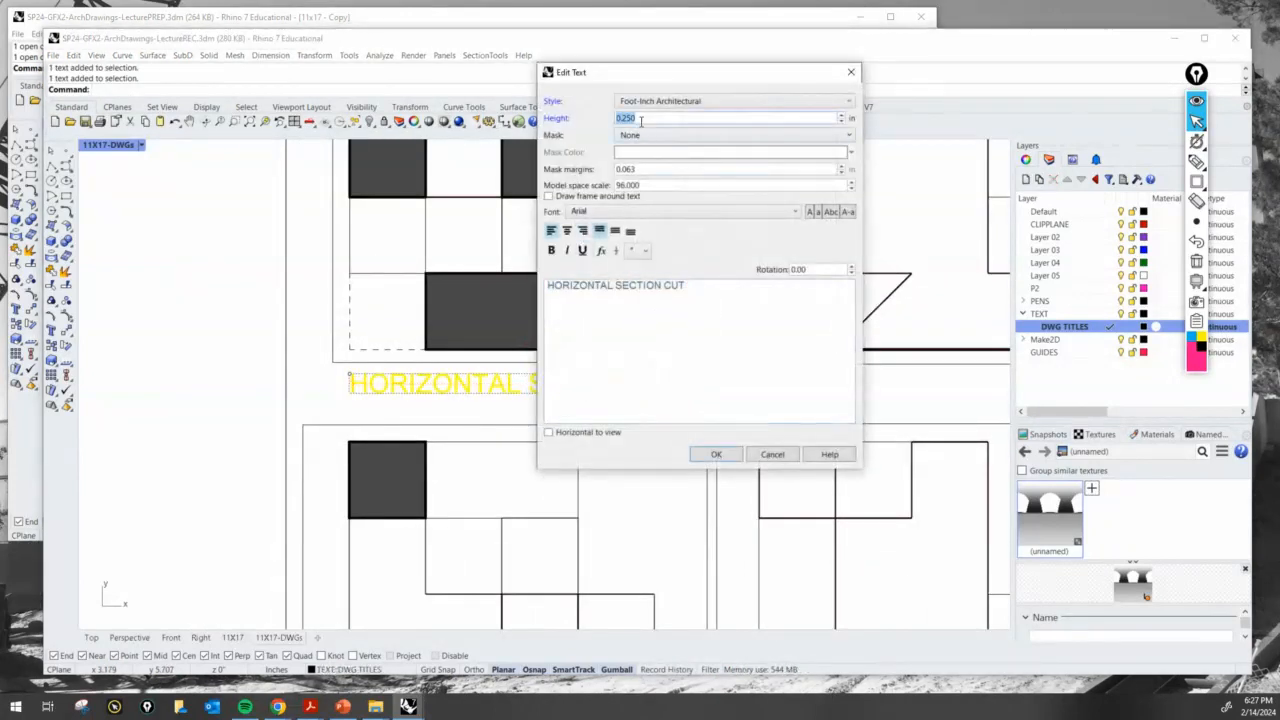
{"action": "type", "text": "0.2"}
{"action": "key", "text": "Return"}
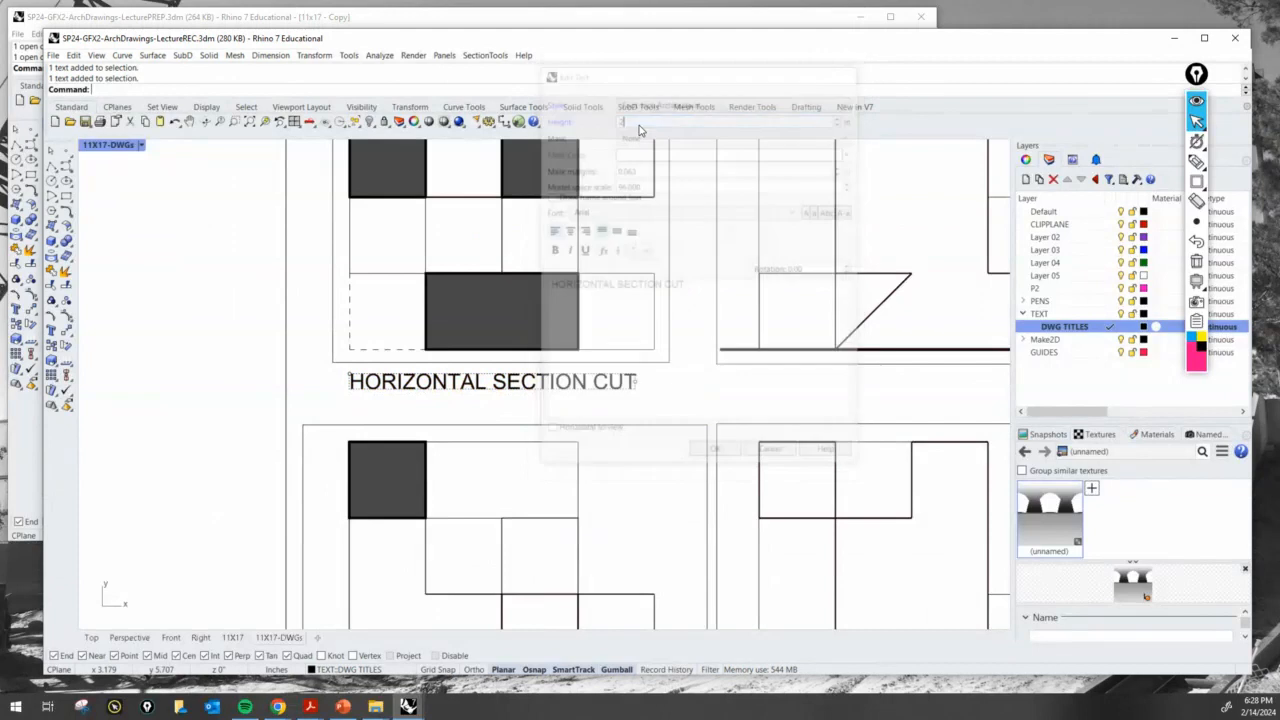
{"action": "scroll", "coordinate": [630, 402], "scroll_direction": "down", "scroll_amount": 3}
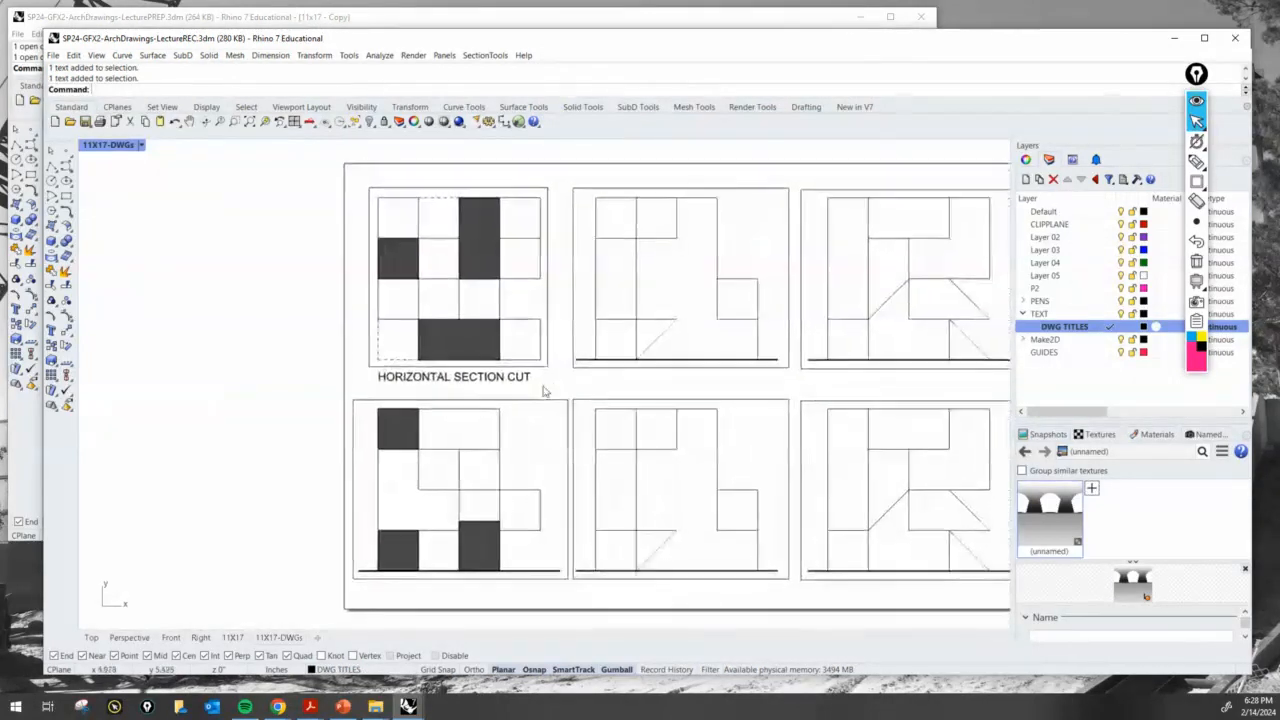
Step: Check the layout with its title in the print preview, then close the print setup without printing
{"action": "scroll", "coordinate": [501, 402], "scroll_direction": "up", "scroll_amount": 1}
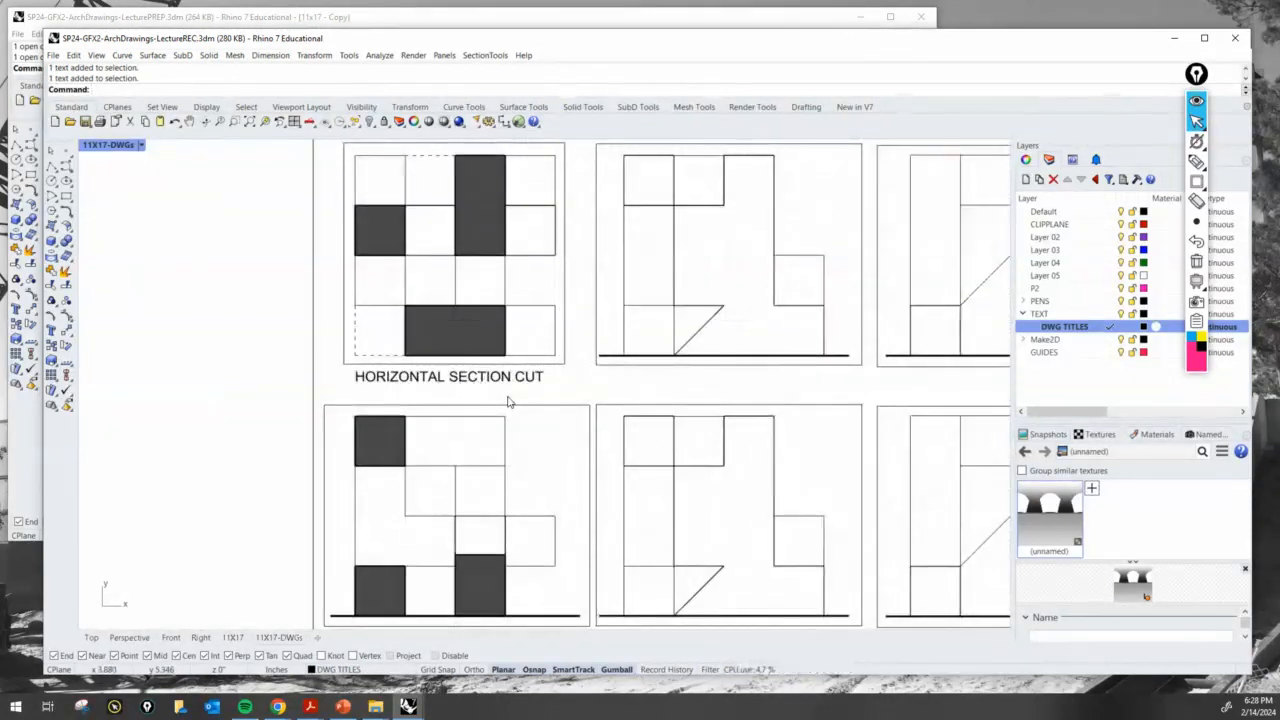
{"action": "right_click_drag", "start_coordinate": [506, 312], "coordinate": [434, 313]}
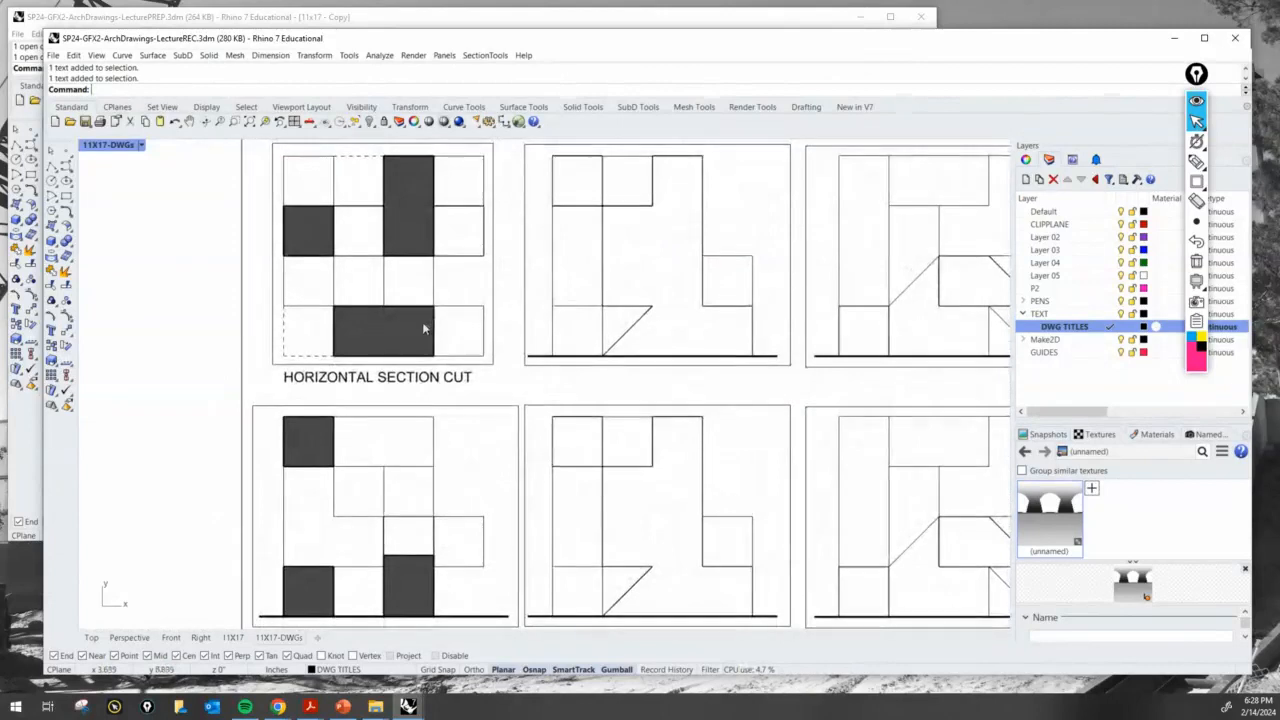
{"action": "scroll", "coordinate": [449, 345], "scroll_direction": "down", "scroll_amount": 3}
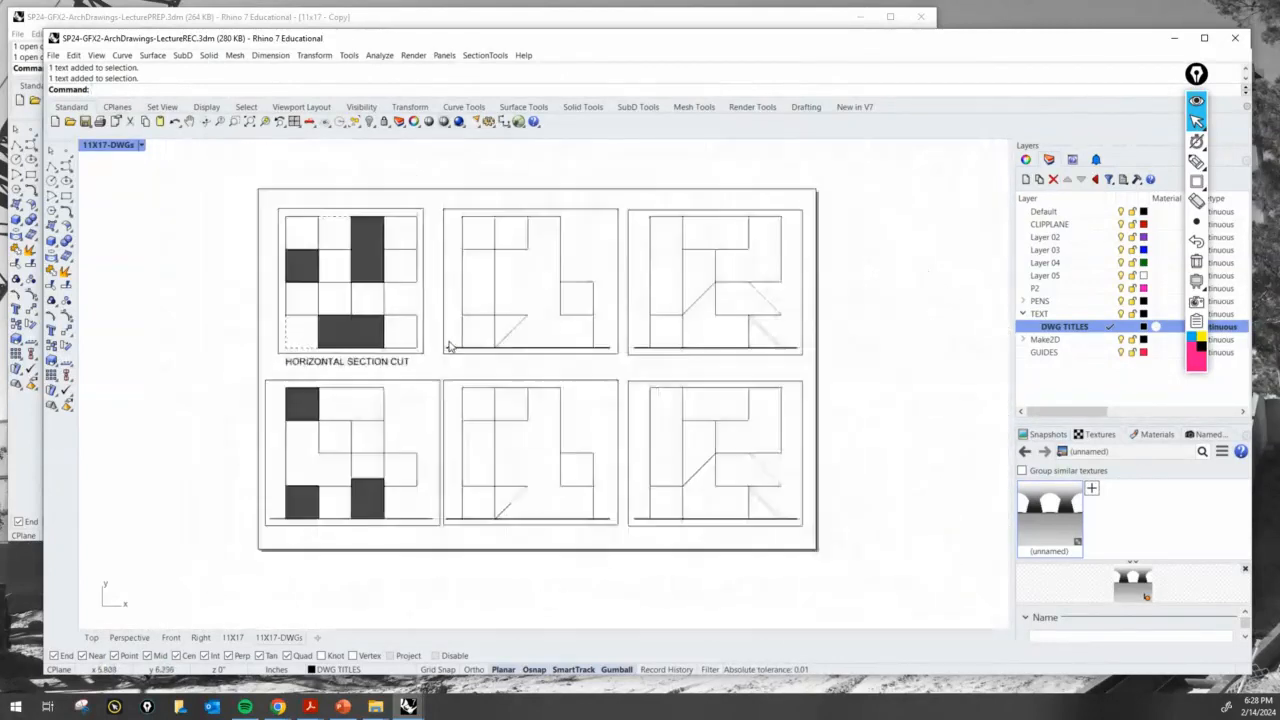
{"action": "scroll", "coordinate": [449, 345], "scroll_direction": "up", "scroll_amount": 4}
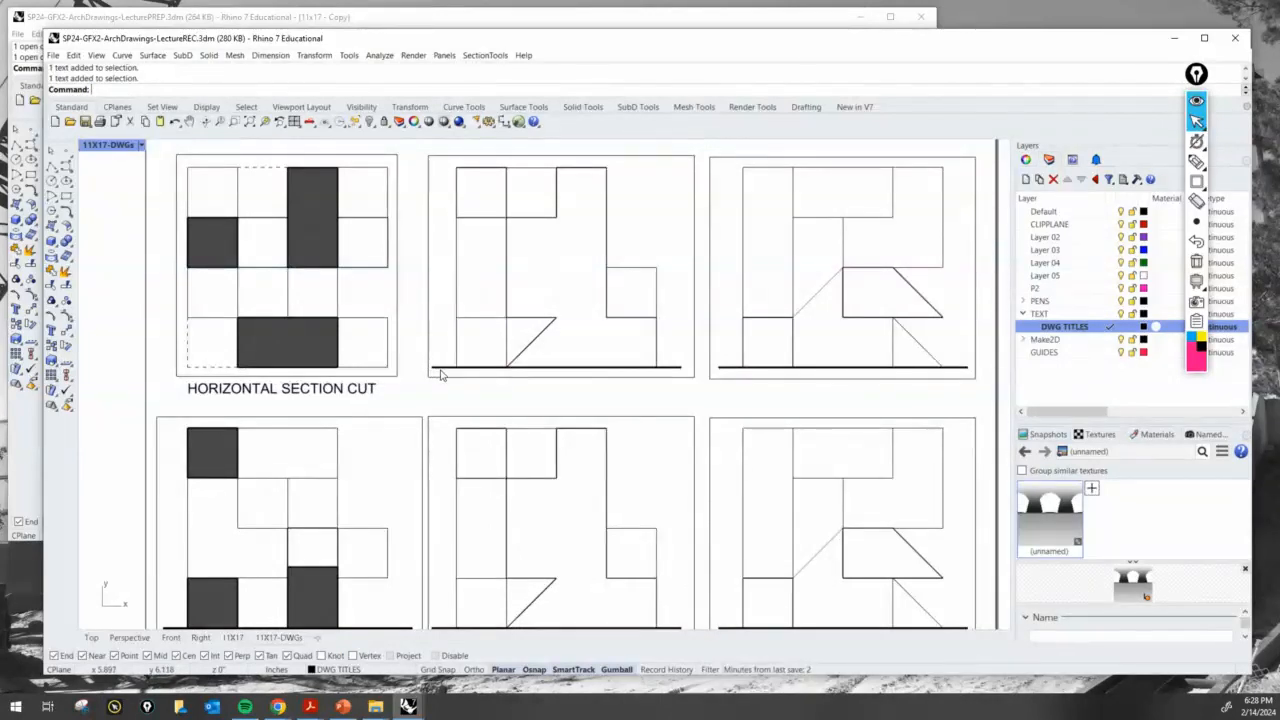
{"action": "key", "text": "ctrl"}
{"action": "key", "text": "ctrl"}
{"action": "key", "text": "Return"}
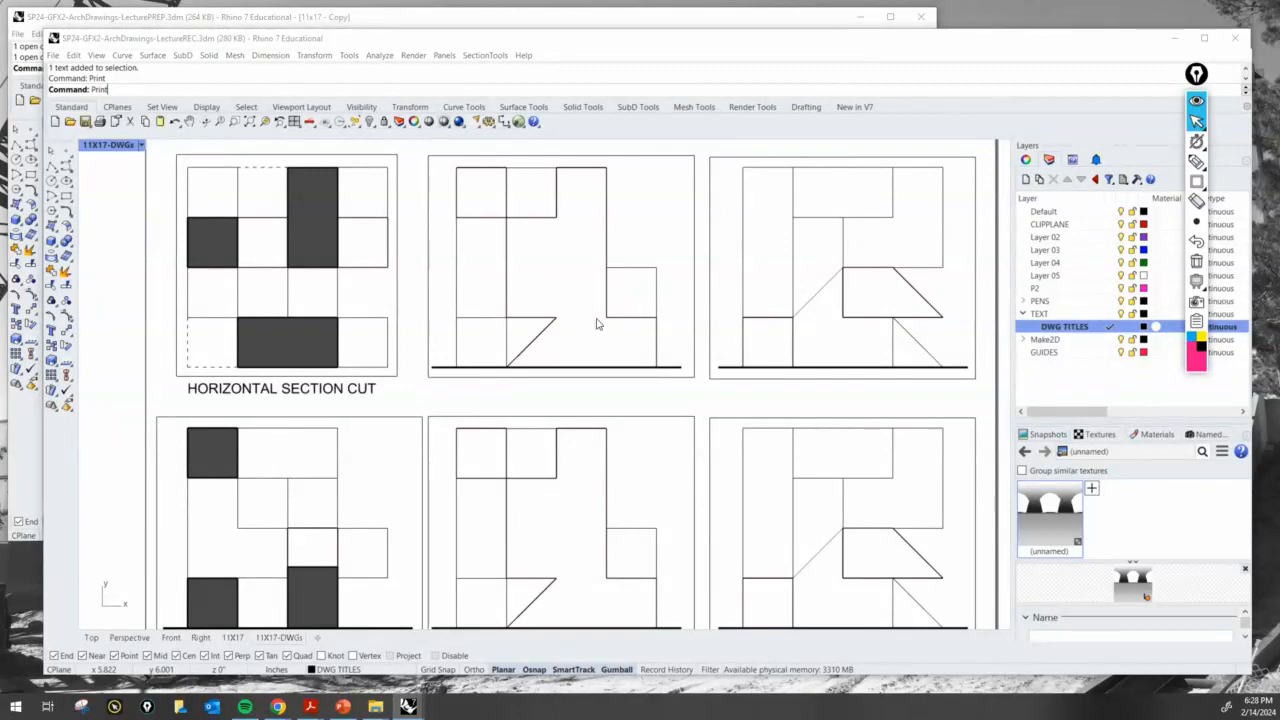
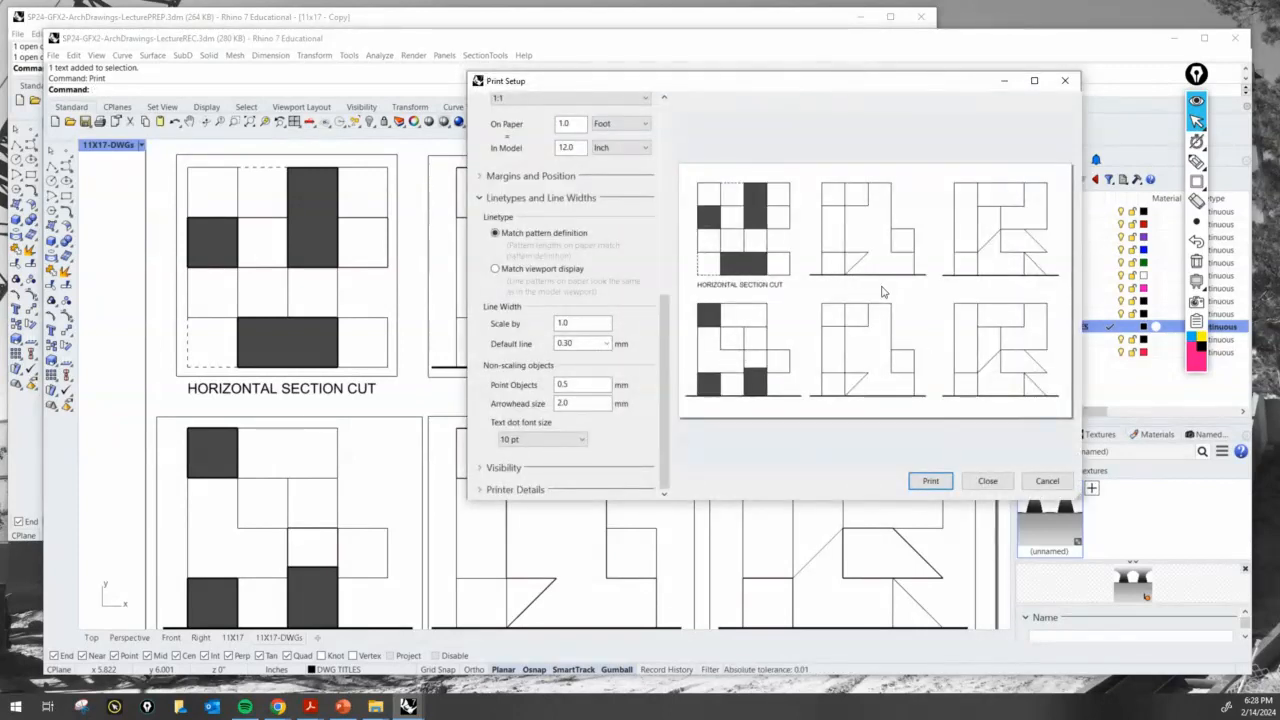
{"action": "key", "text": "Escape"}
Step: Copy the plan's title from the plan's lower-left corner to the matching corner of the other five drawings
{"action": "right_click_drag", "start_coordinate": [543, 457], "coordinate": [541, 412]}
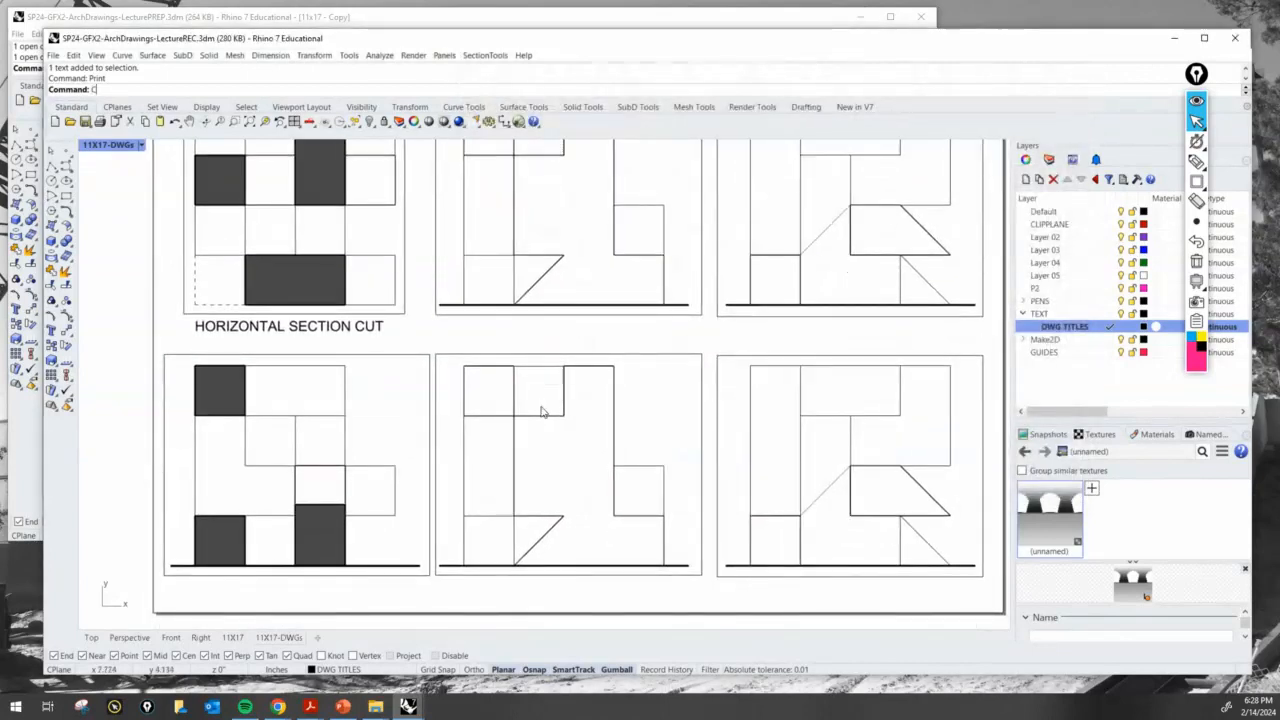
{"action": "type", "text": "opy"}
{"action": "key", "text": "Return"}
{"action": "left_click", "coordinate": [196, 325]}
{"action": "key", "text": "Return"}
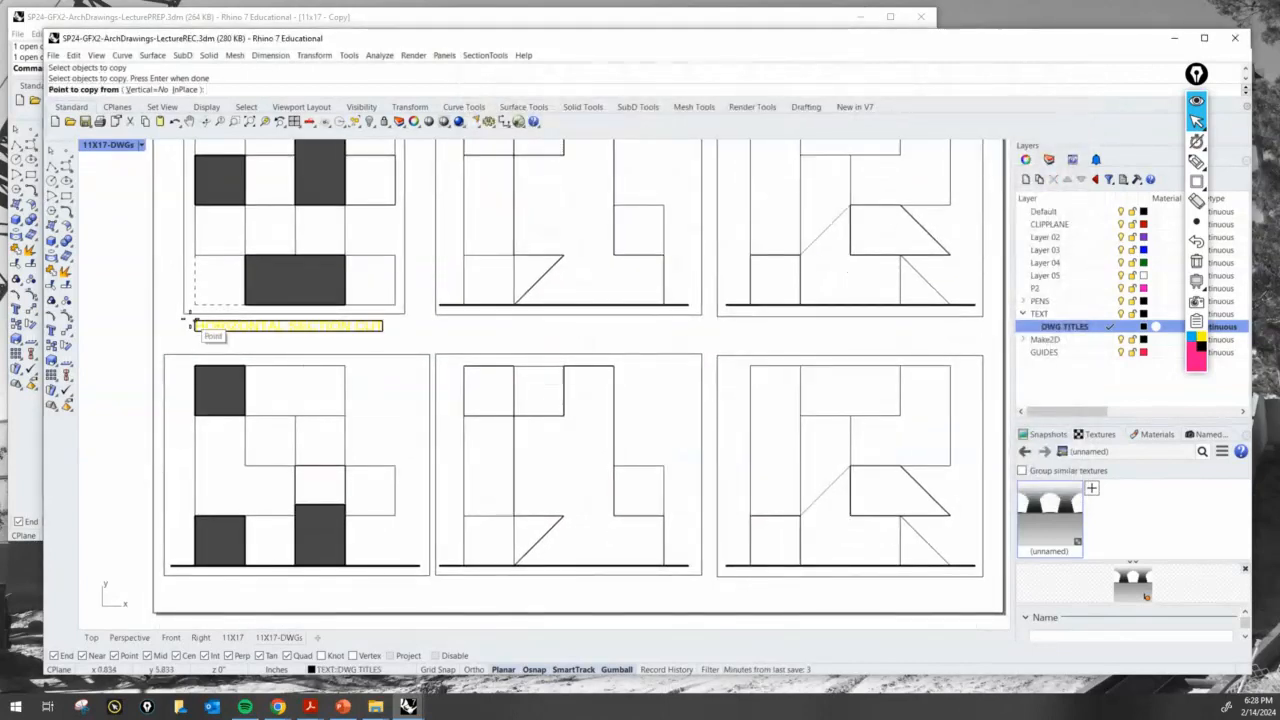
{"action": "left_click", "coordinate": [192, 324]}
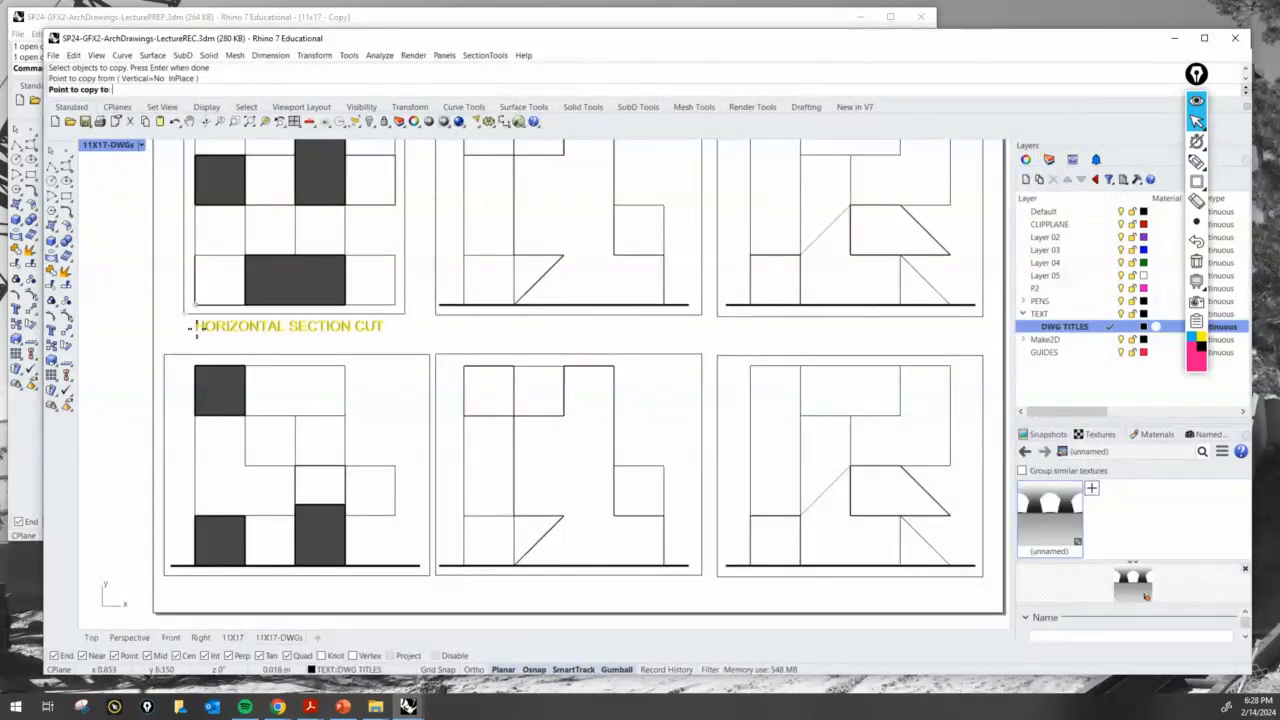
{"action": "left_click", "coordinate": [196, 569]}
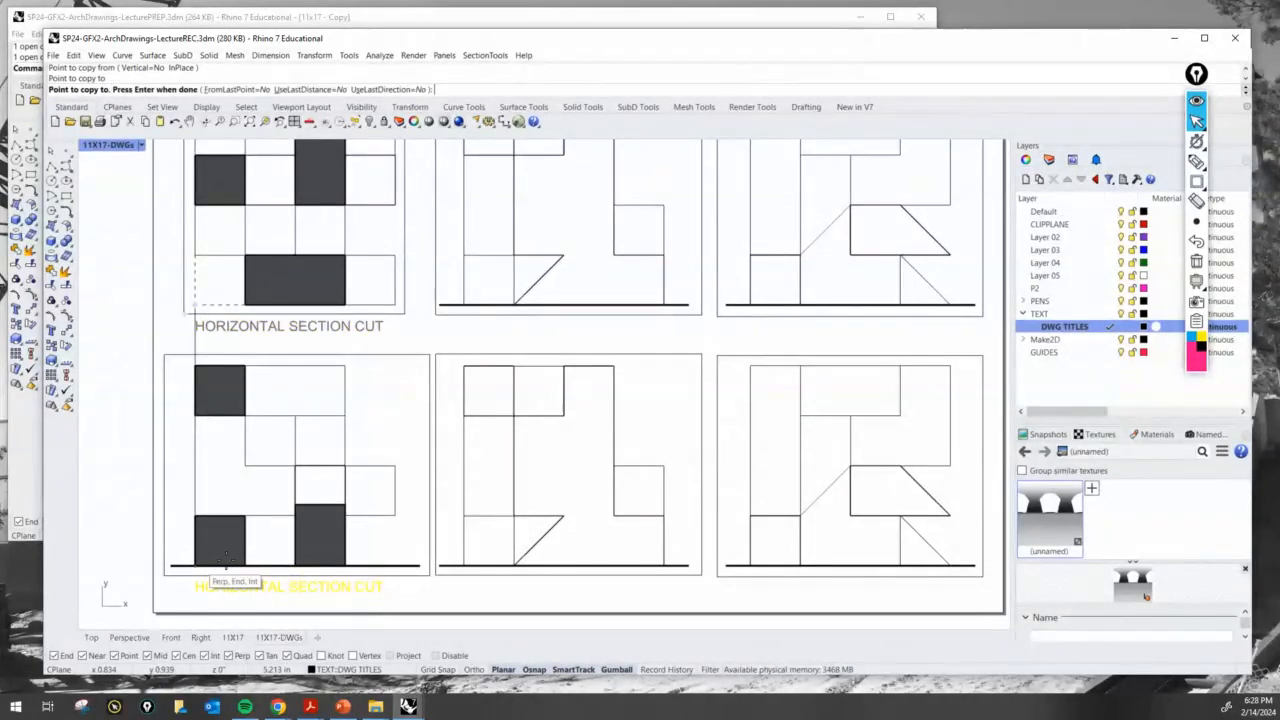
{"action": "left_click", "coordinate": [464, 303]}
{"action": "left_click", "coordinate": [464, 565]}
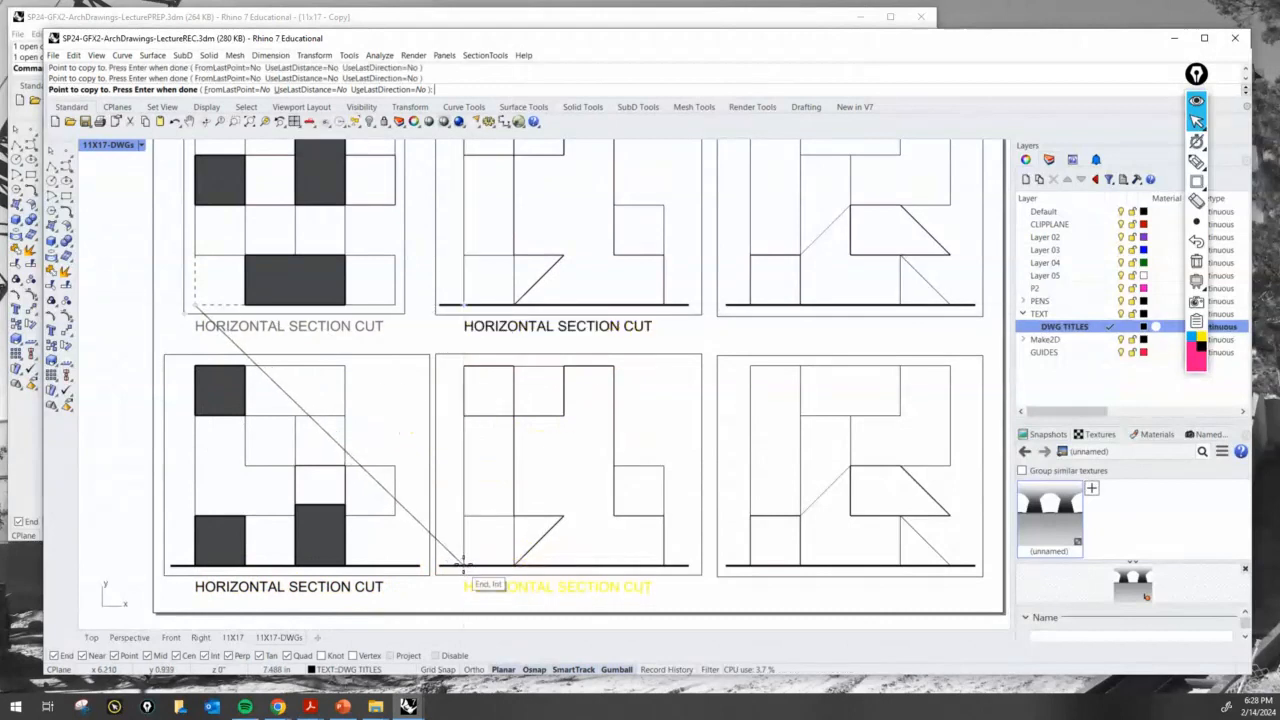
{"action": "left_click", "coordinate": [750, 303]}
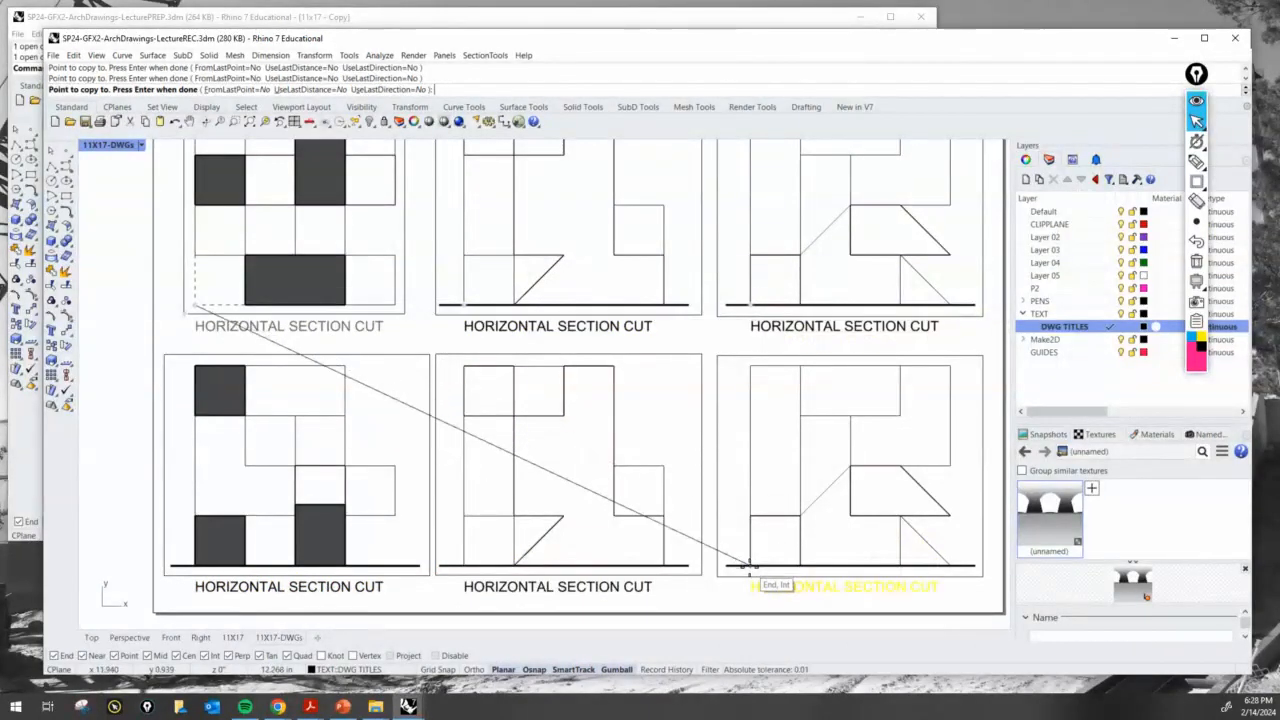
{"action": "left_click", "coordinate": [750, 565]}
{"action": "key", "text": "Return"}
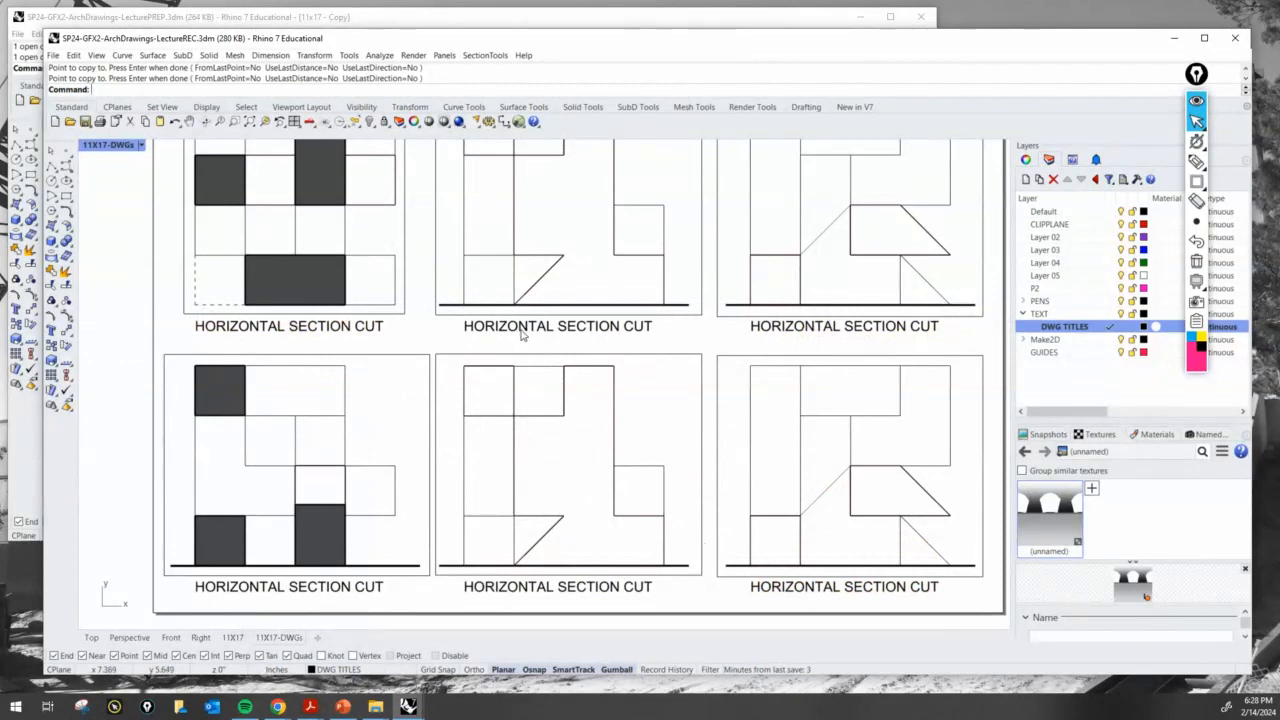
Step: Change the titles beneath the two upper-row elevations to "ELEVATION 1" and "ELEVATION 2", from left to right
{"action": "double_click", "coordinate": [520, 328]}
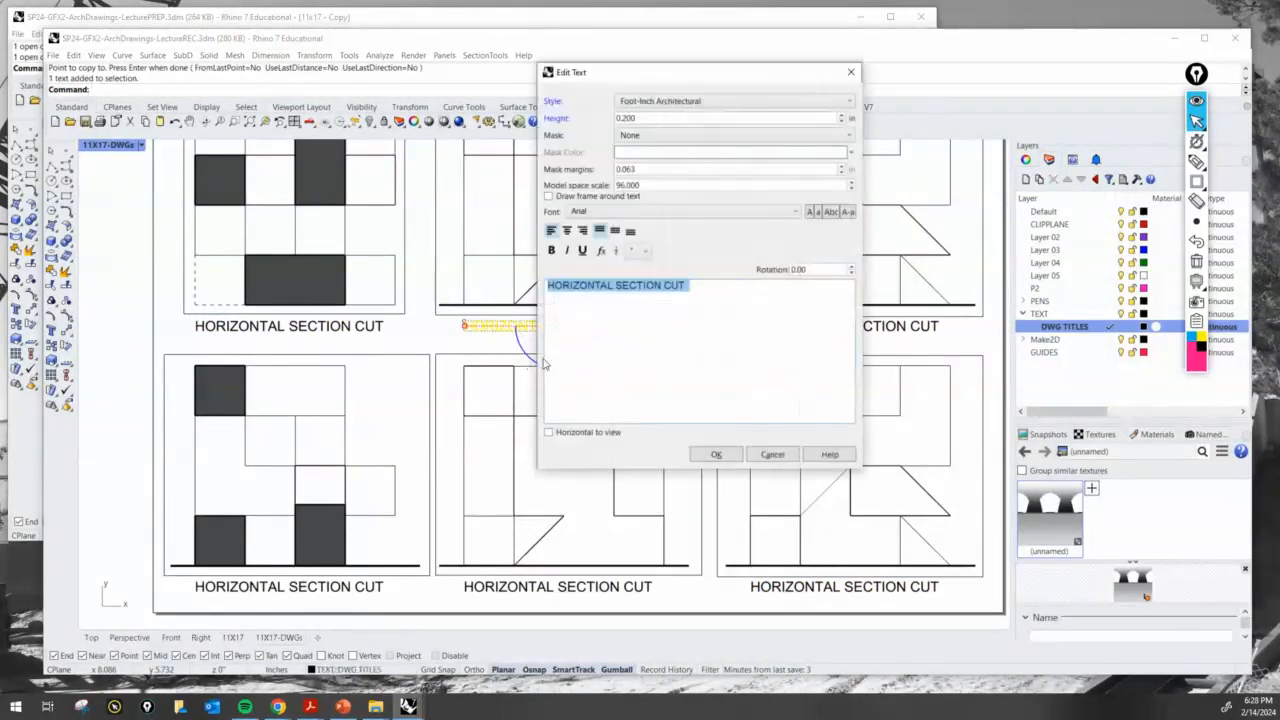
{"action": "type", "text": "ELEVATION 1"}
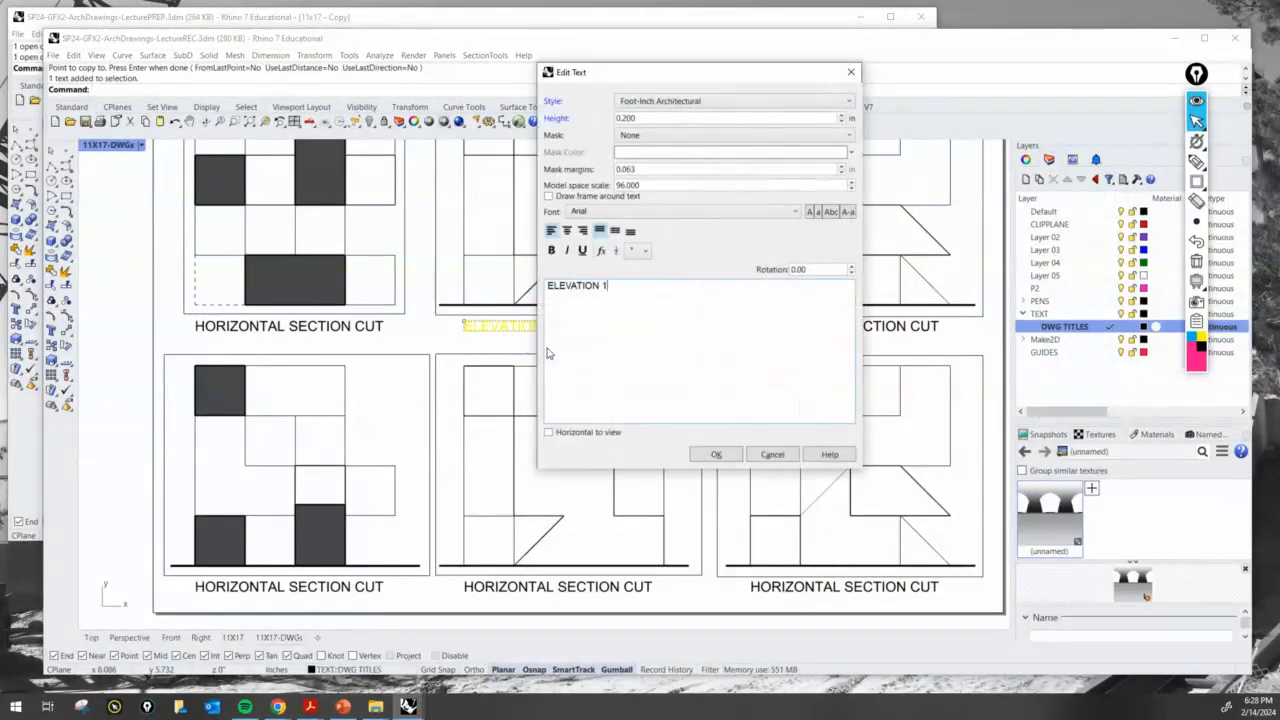
{"action": "left_click", "coordinate": [716, 454]}
{"action": "double_click", "coordinate": [835, 328]}
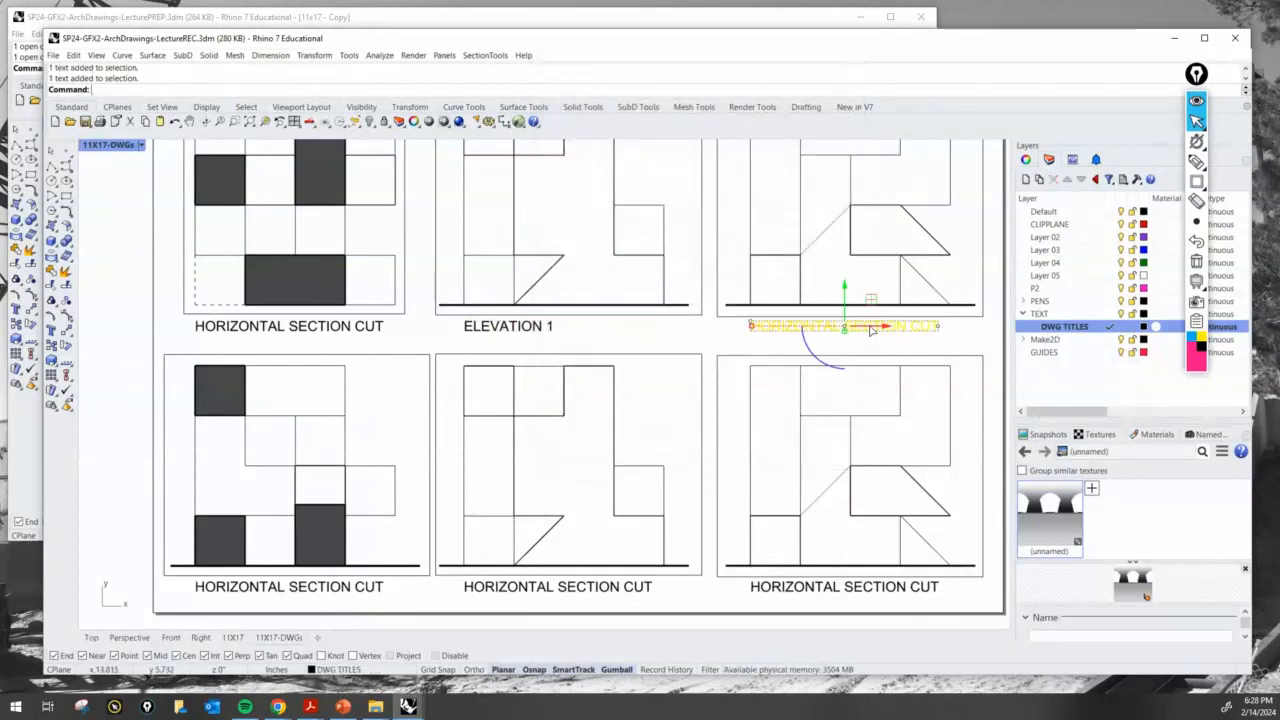
{"action": "type", "text": "ELEVATION "}
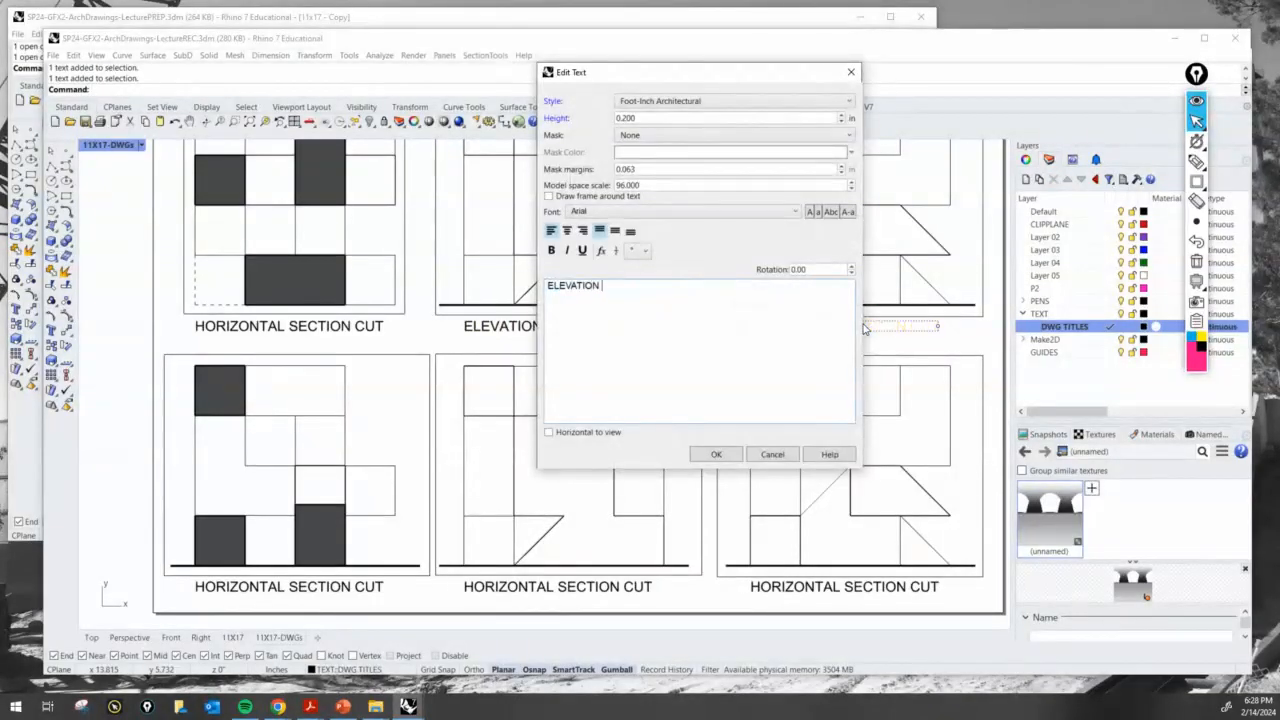
{"action": "type", "text": "2"}
{"action": "key", "text": "ctrl+a"}
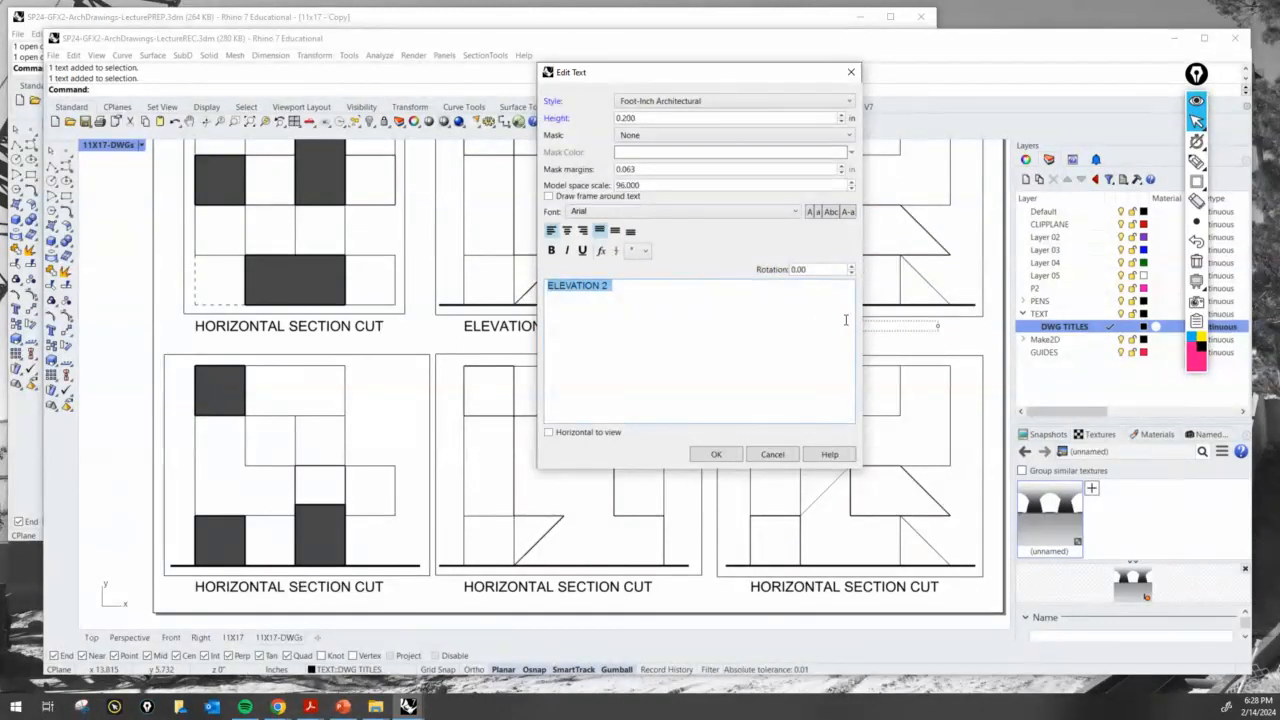
{"action": "left_click", "coordinate": [716, 454]}
Step: Change the titles beneath the two lower-row elevations to "ELEVATION 3" and "ELEVATION 4", from left to right
{"action": "double_click", "coordinate": [557, 586]}
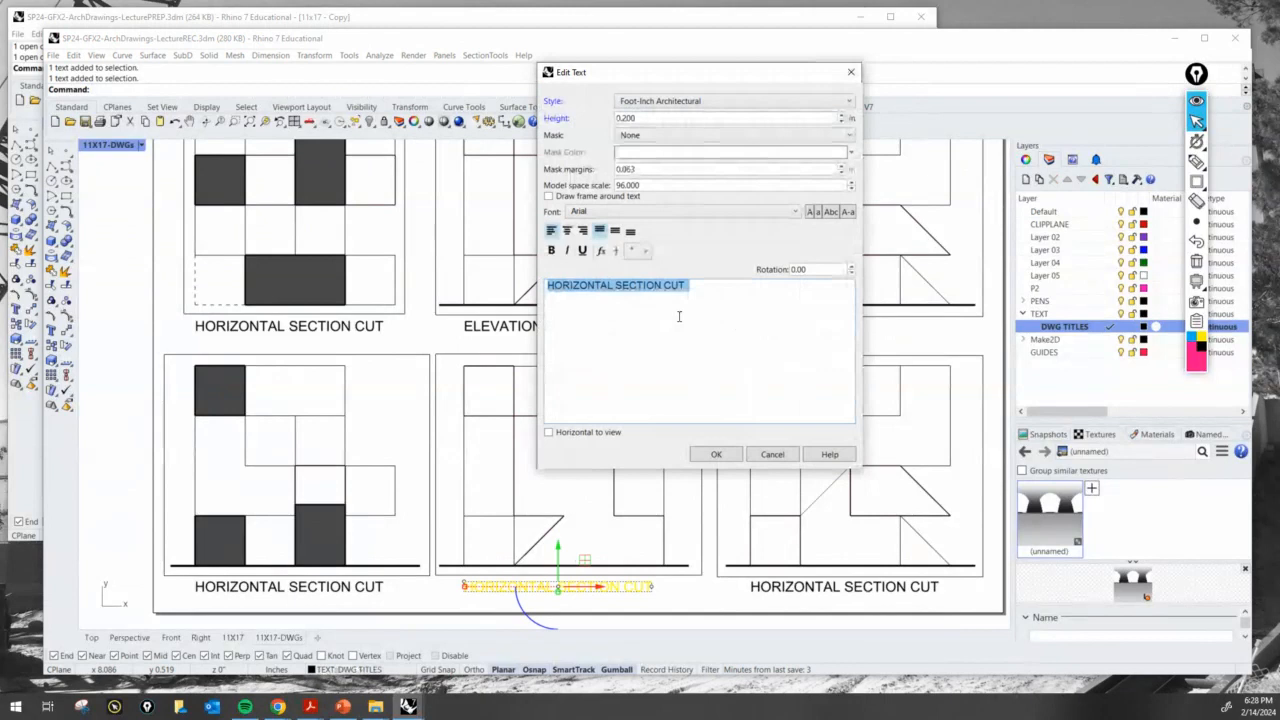
{"action": "key", "text": "ctrl+v"}
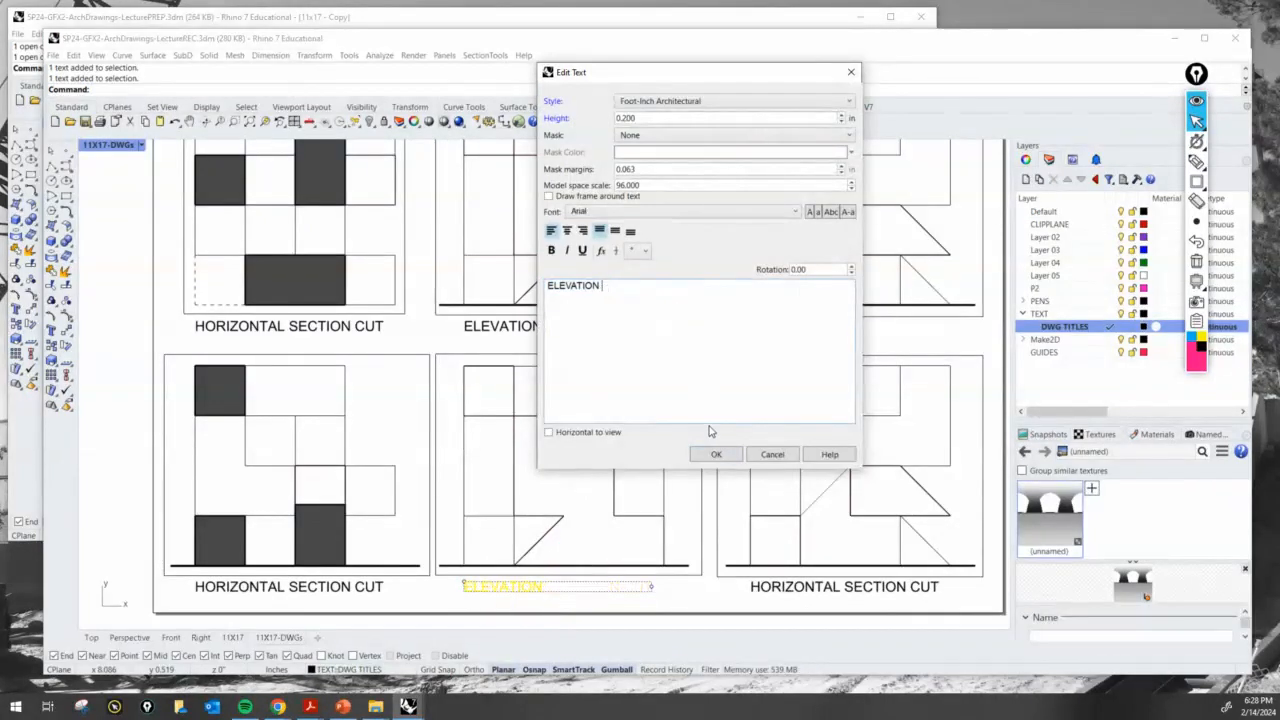
{"action": "left_click", "coordinate": [716, 454]}
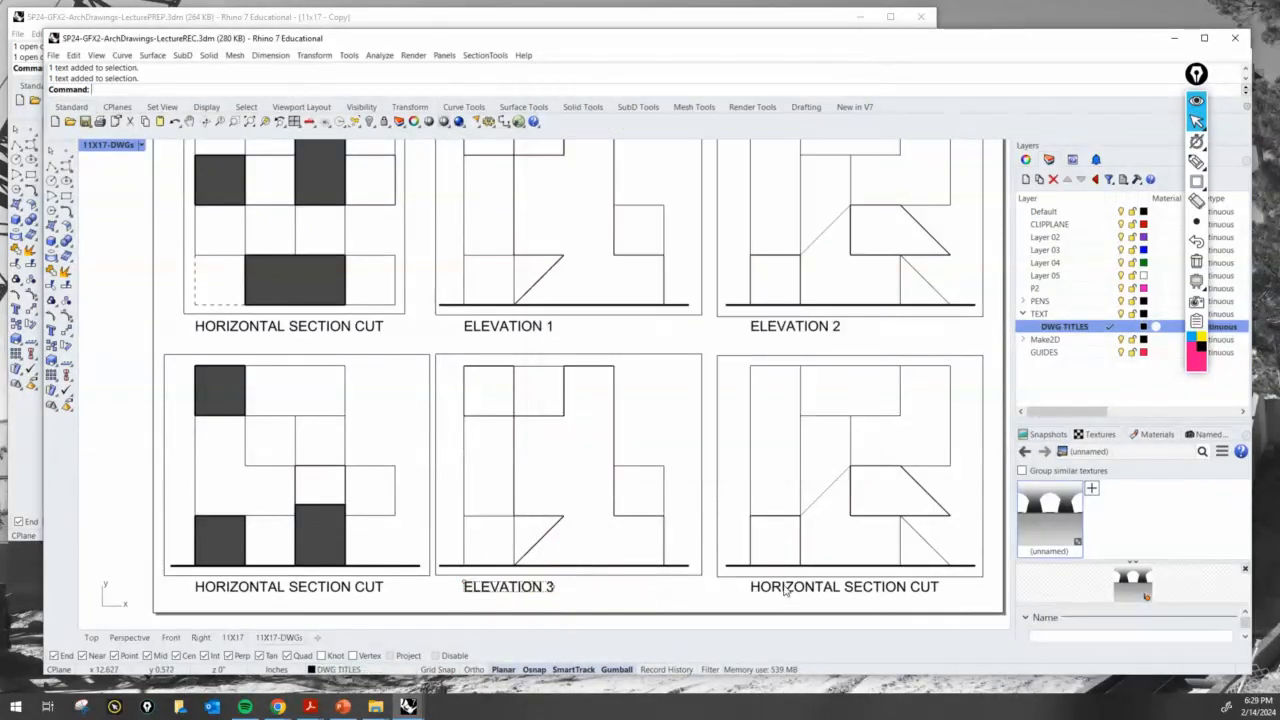
{"action": "double_click", "coordinate": [788, 586]}
{"action": "key", "text": "ctrl+v"}
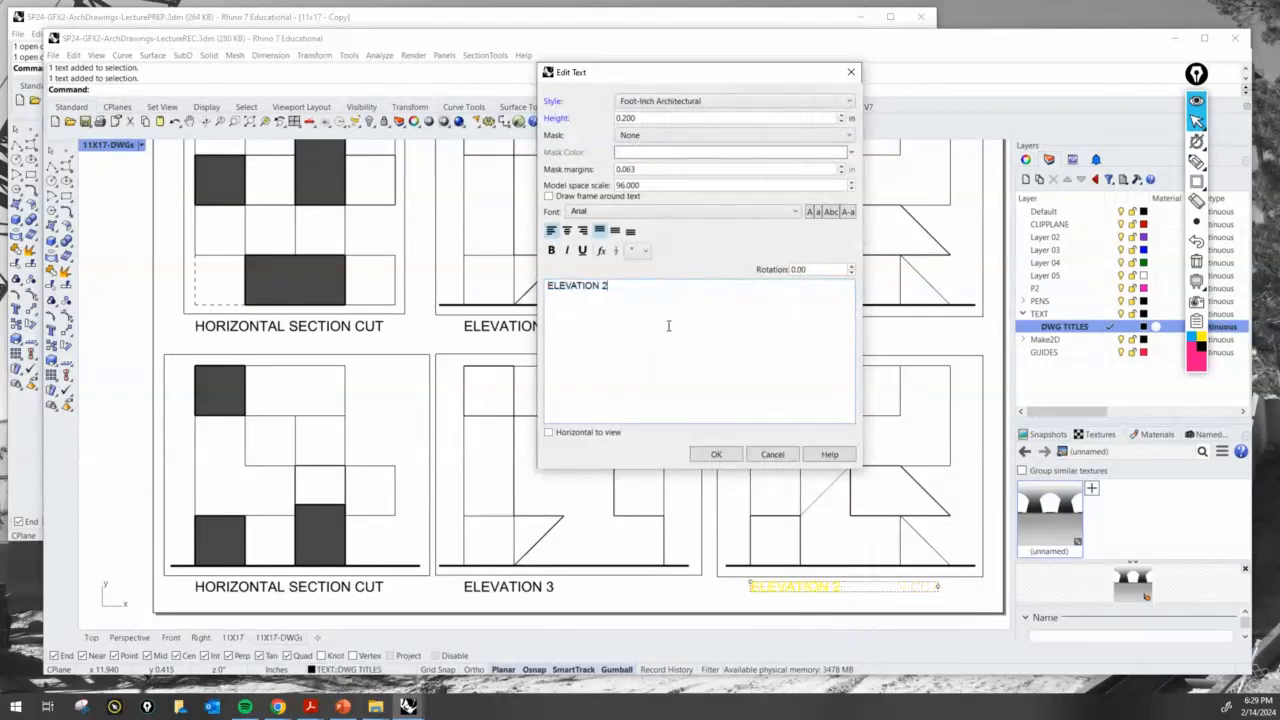
{"action": "type", "text": "4"}
{"action": "key", "text": "Return"}
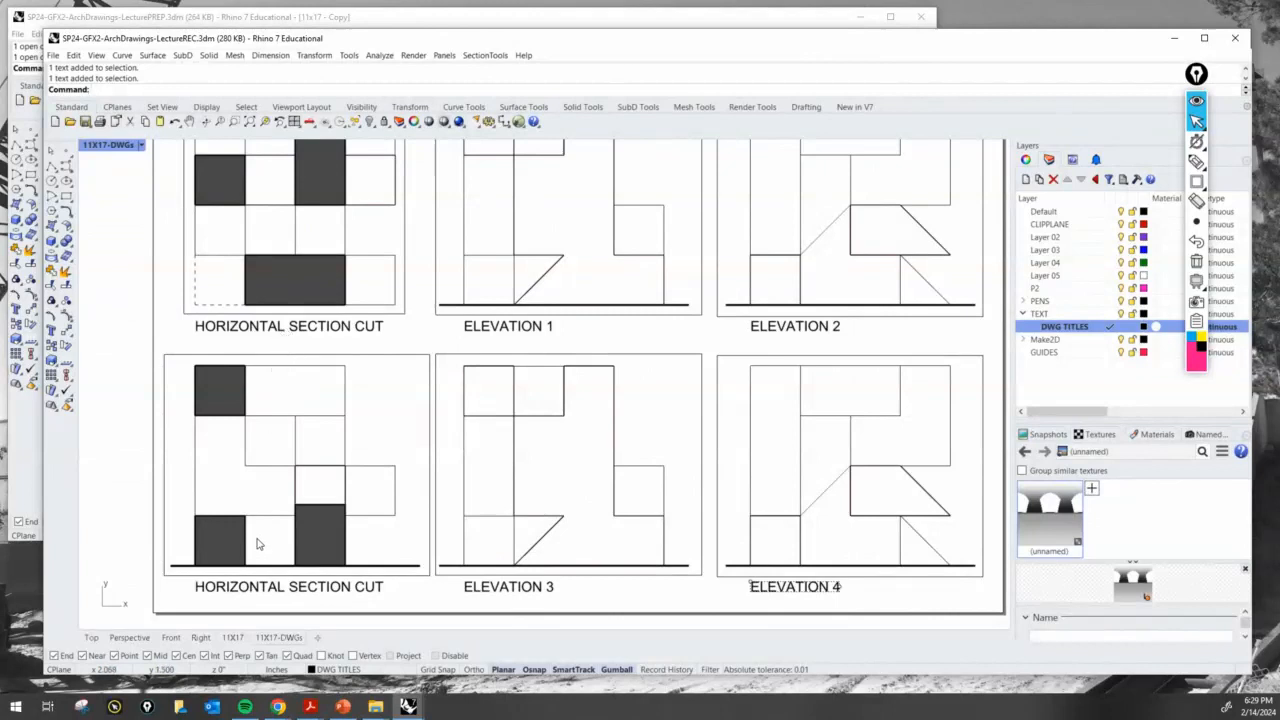
Step: Change the title beneath the lower-row section drawing to "VERTICAL SECTION CUT"
{"action": "double_click", "coordinate": [255, 590]}
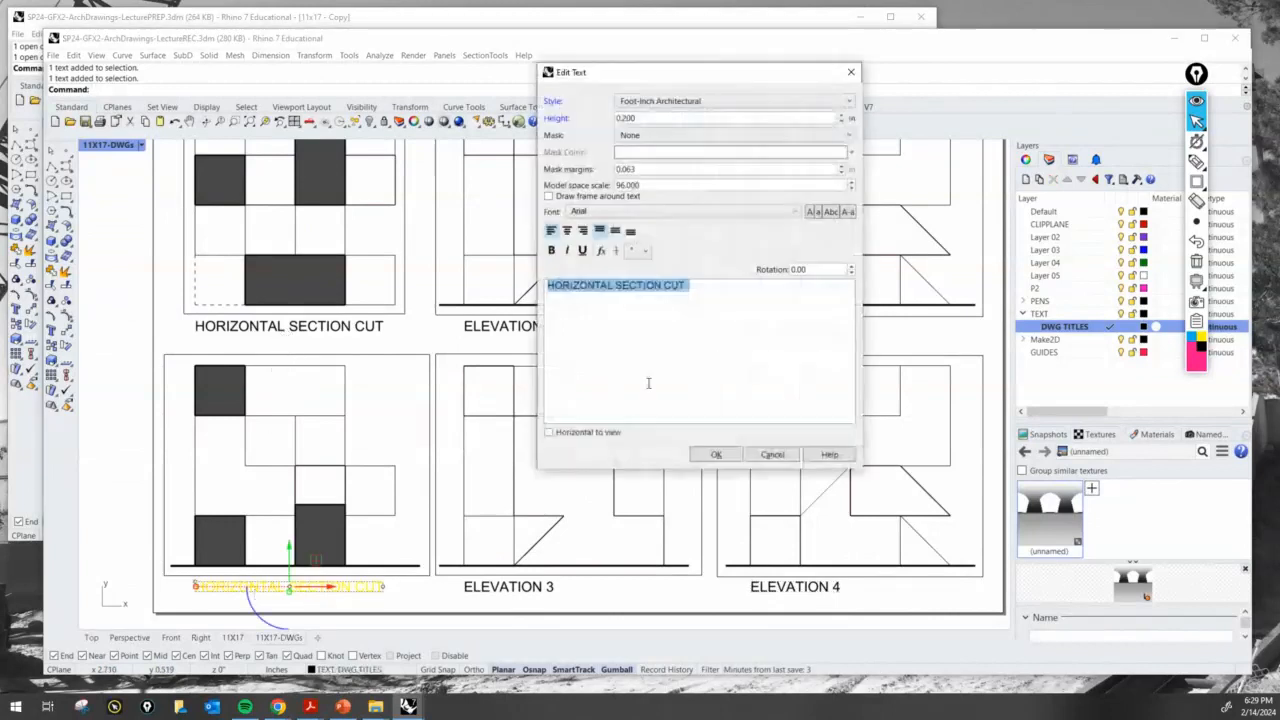
{"action": "double_click", "coordinate": [592, 289]}
{"action": "type", "text": "VERTICAL"}
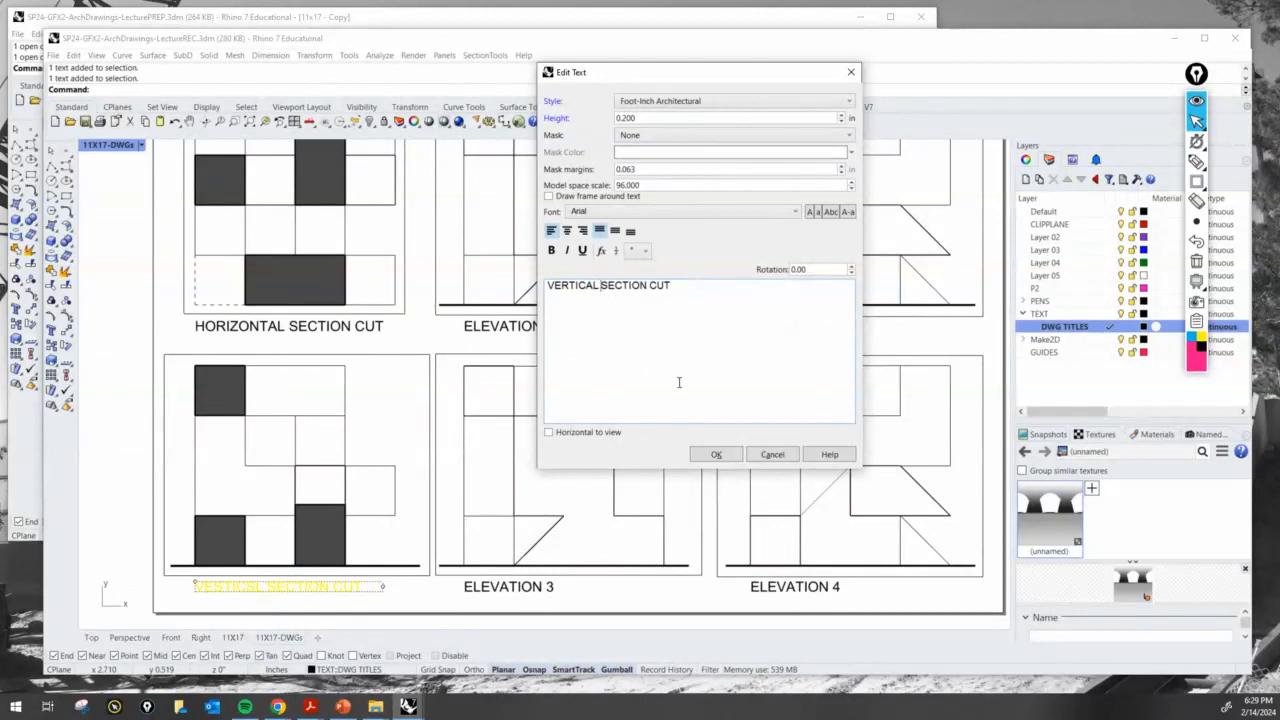
{"action": "left_click", "coordinate": [716, 454]}
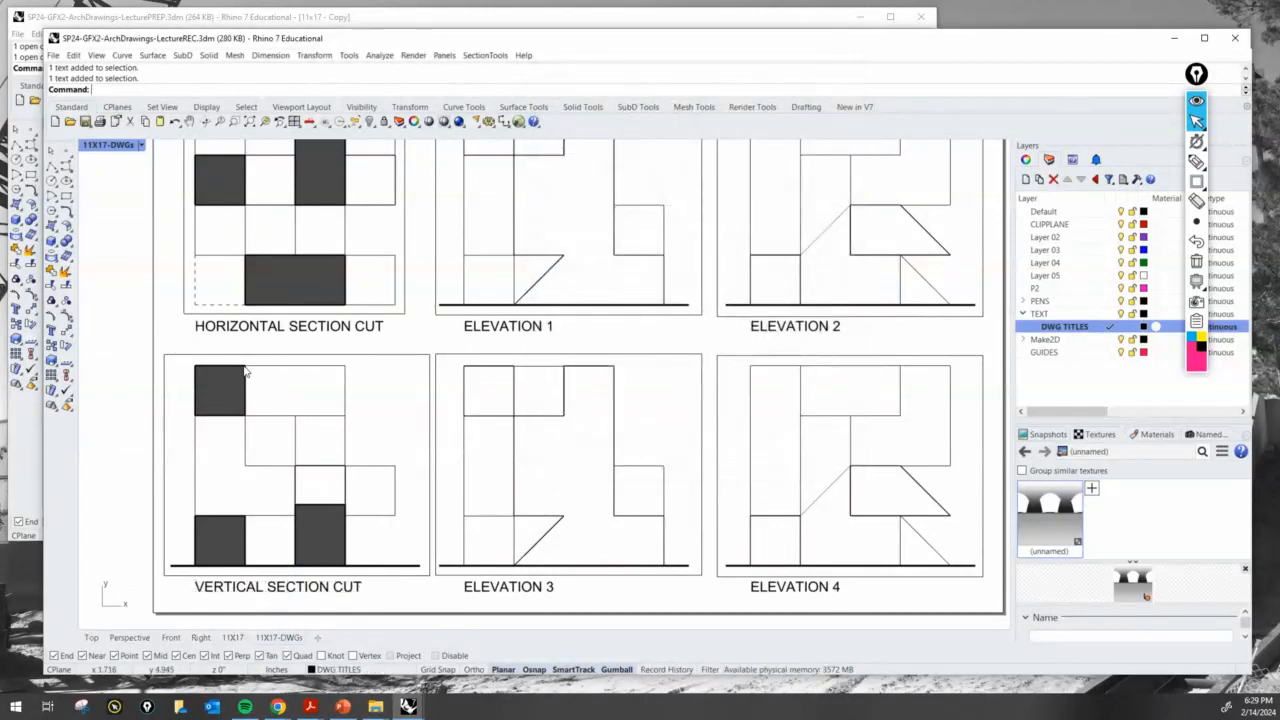
Step: Review the fully titled layout sheet and save the file
{"action": "scroll", "coordinate": [280, 380], "scroll_direction": "down", "scroll_amount": 2}
{"action": "scroll", "coordinate": [469, 271], "scroll_direction": "up", "scroll_amount": 4}
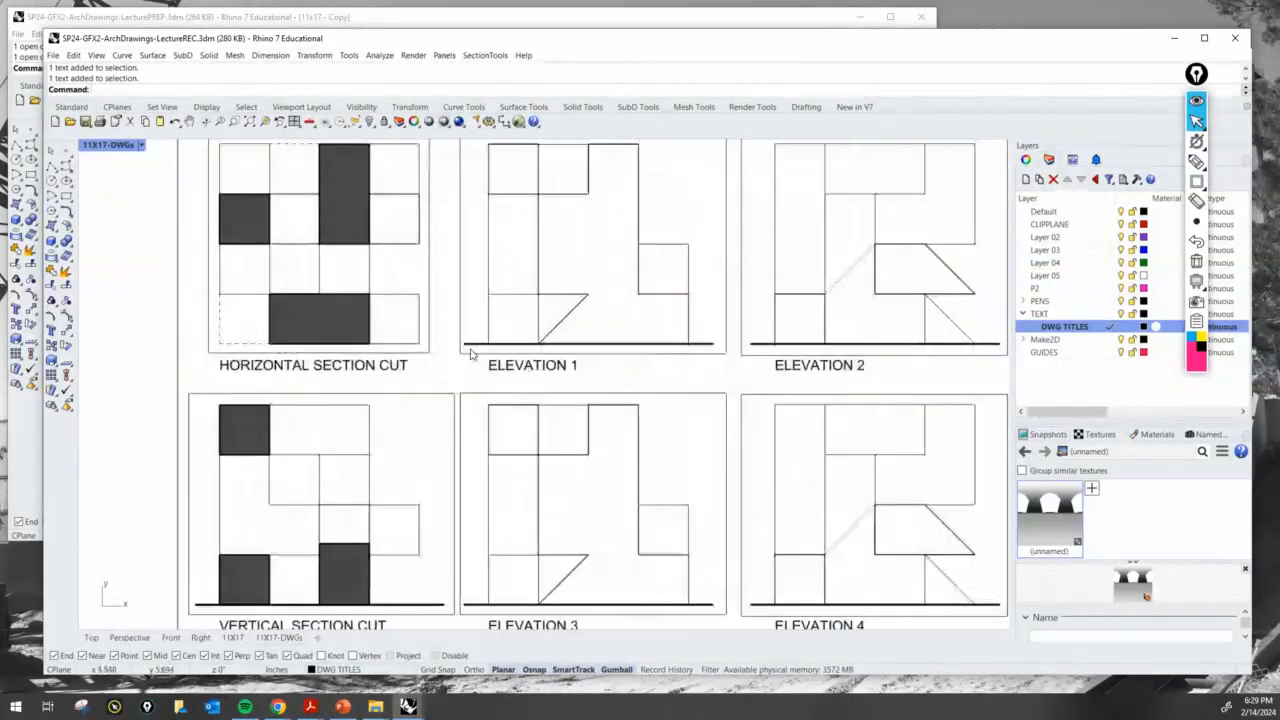
{"action": "right_click_drag", "start_coordinate": [643, 306], "coordinate": [466, 331]}
{"action": "scroll", "coordinate": [641, 431], "scroll_direction": "down", "scroll_amount": 3}
{"action": "left_click", "coordinate": [85, 121]}
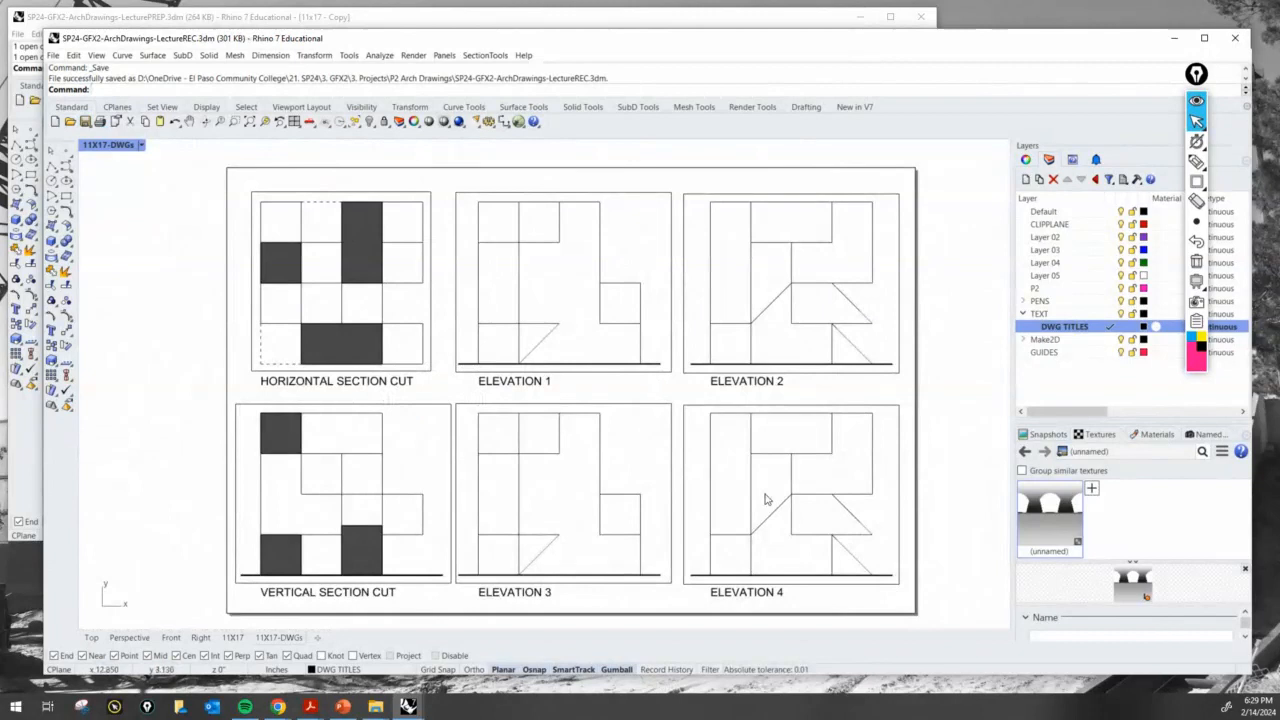
{"action": "right_click_drag", "start_coordinate": [686, 445], "coordinate": [664, 457]}
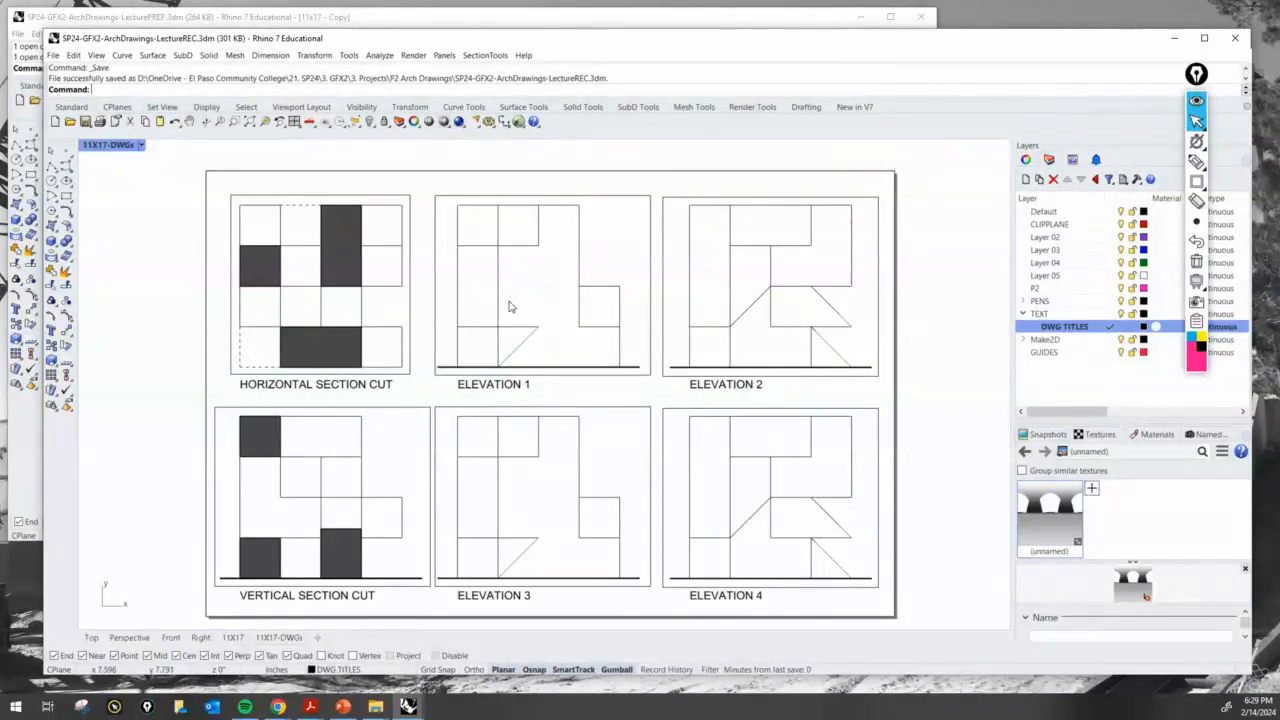
{"action": "left_click", "coordinate": [86, 121]}
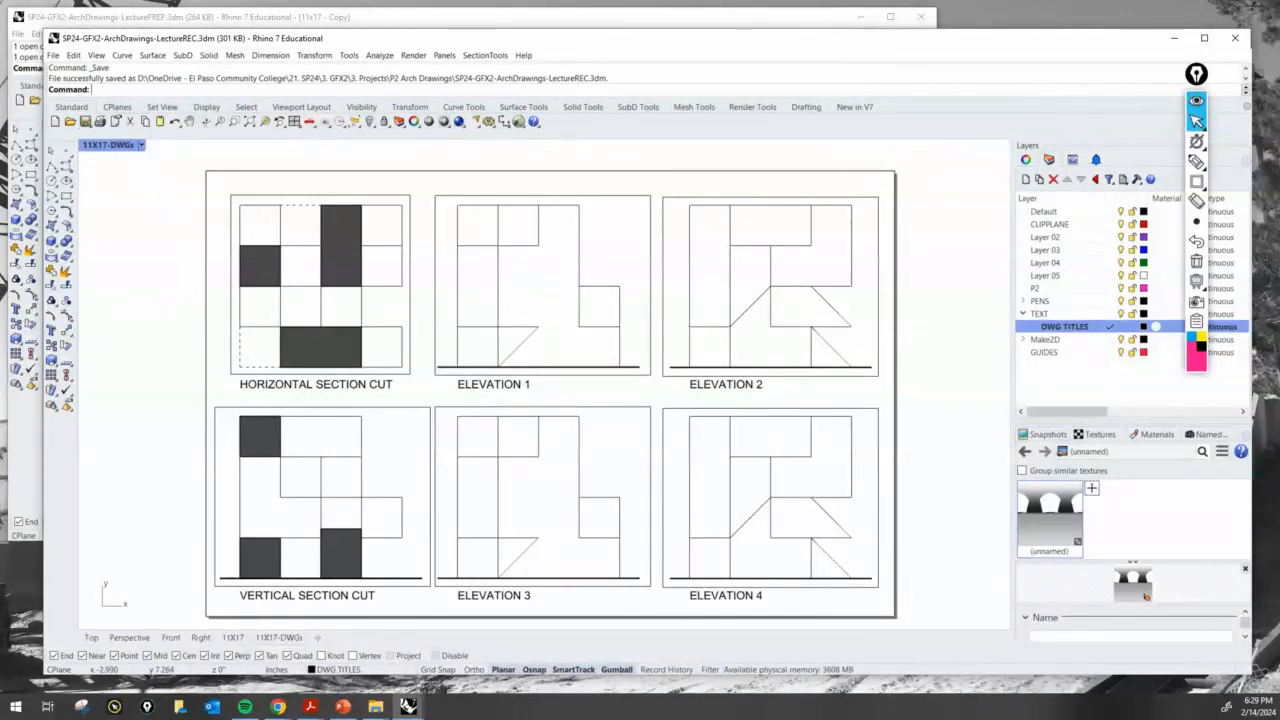